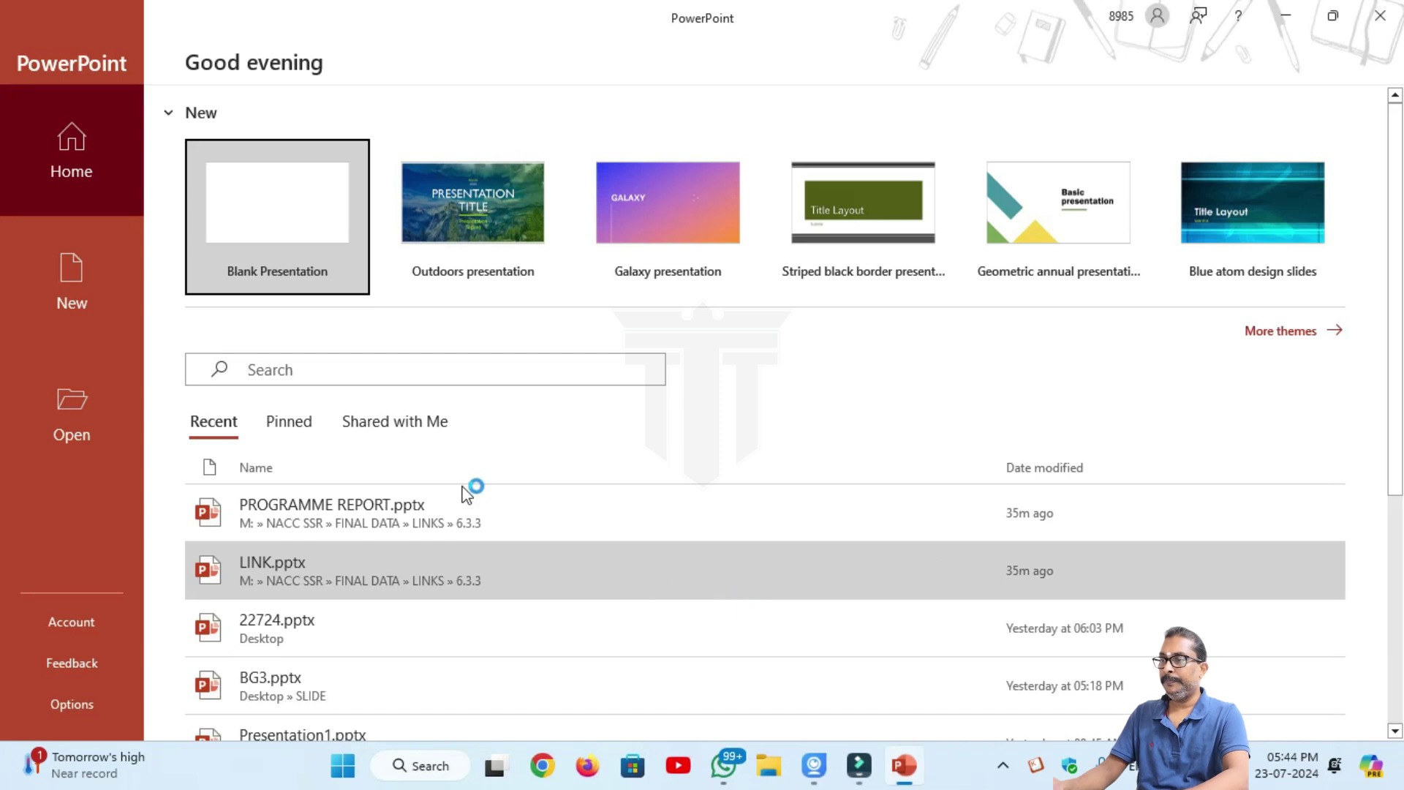
# Create a blank presentation and delete its title and subtitle placeholders.
pyautogui.click(271, 235)
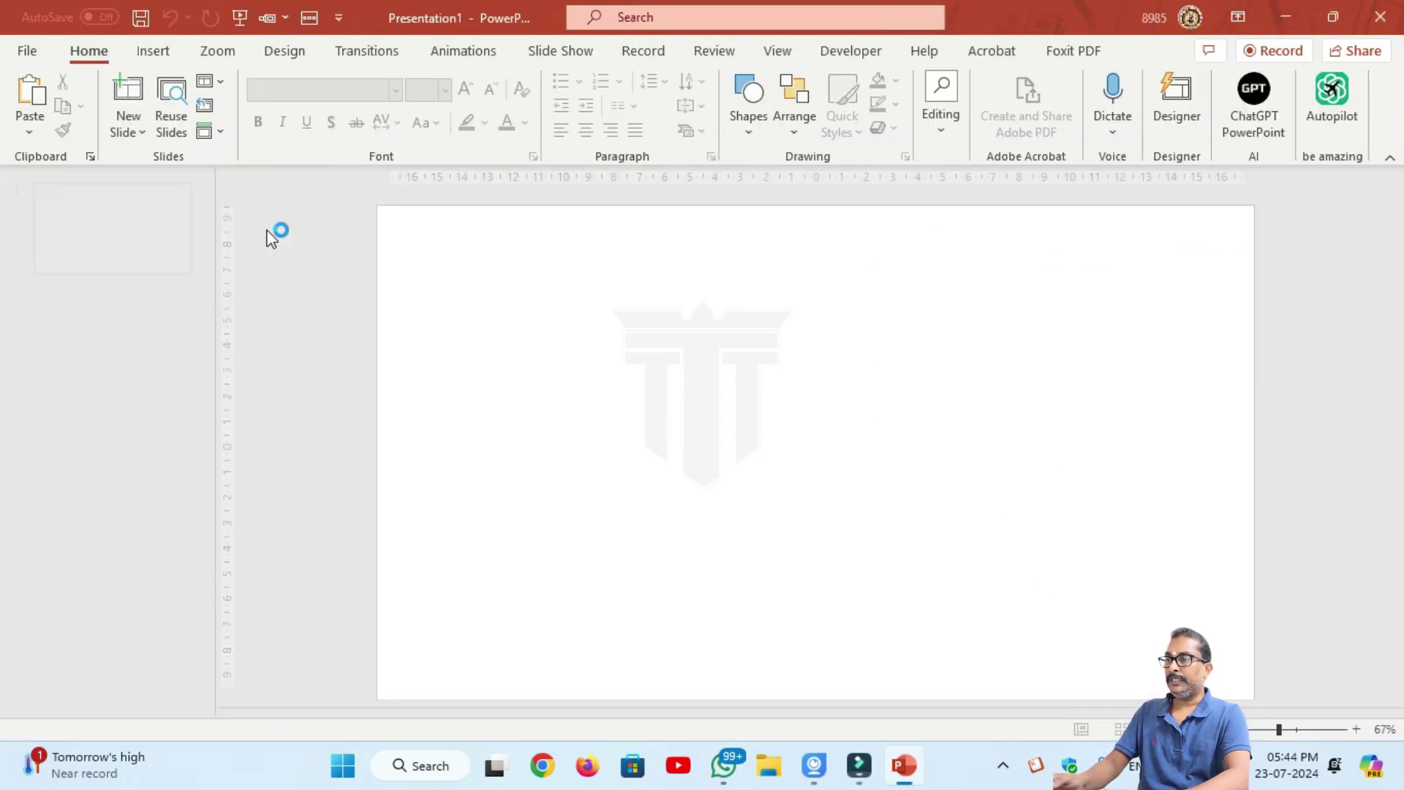
pyautogui.hotkey('ctrl', 'a')
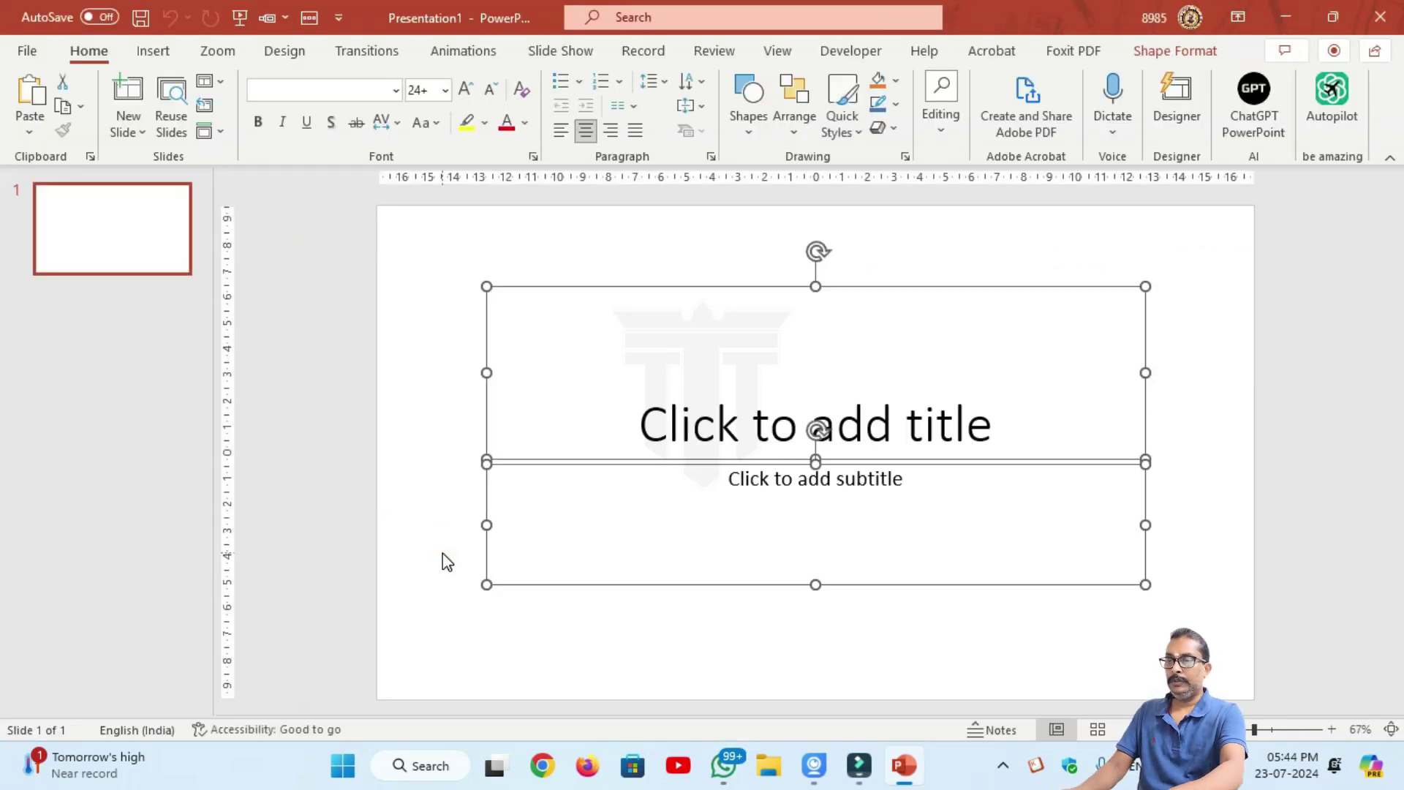
pyautogui.press('Delete')
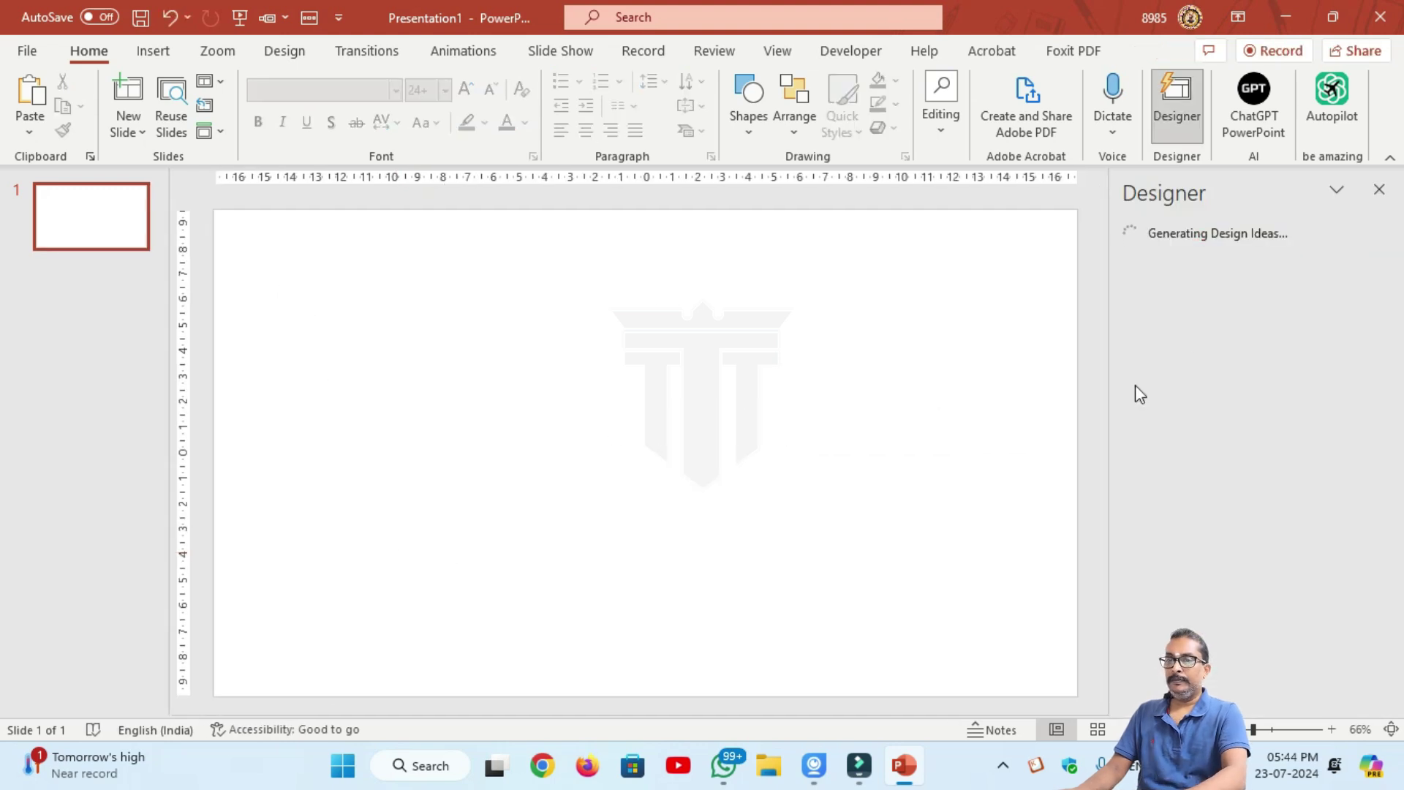
pyautogui.click(1379, 192)
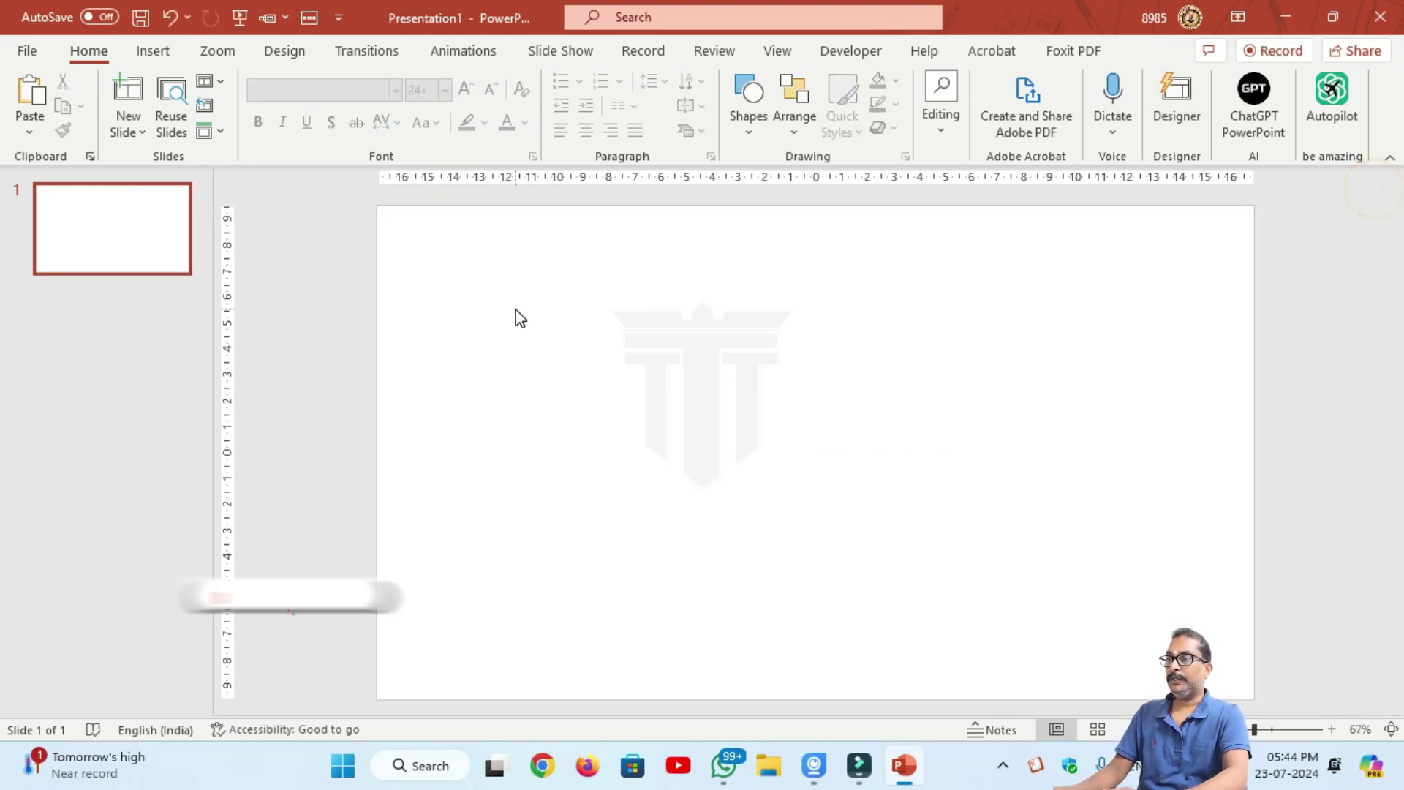
# Draw a rectangle covering the entire slide.
pyautogui.click(752, 137)
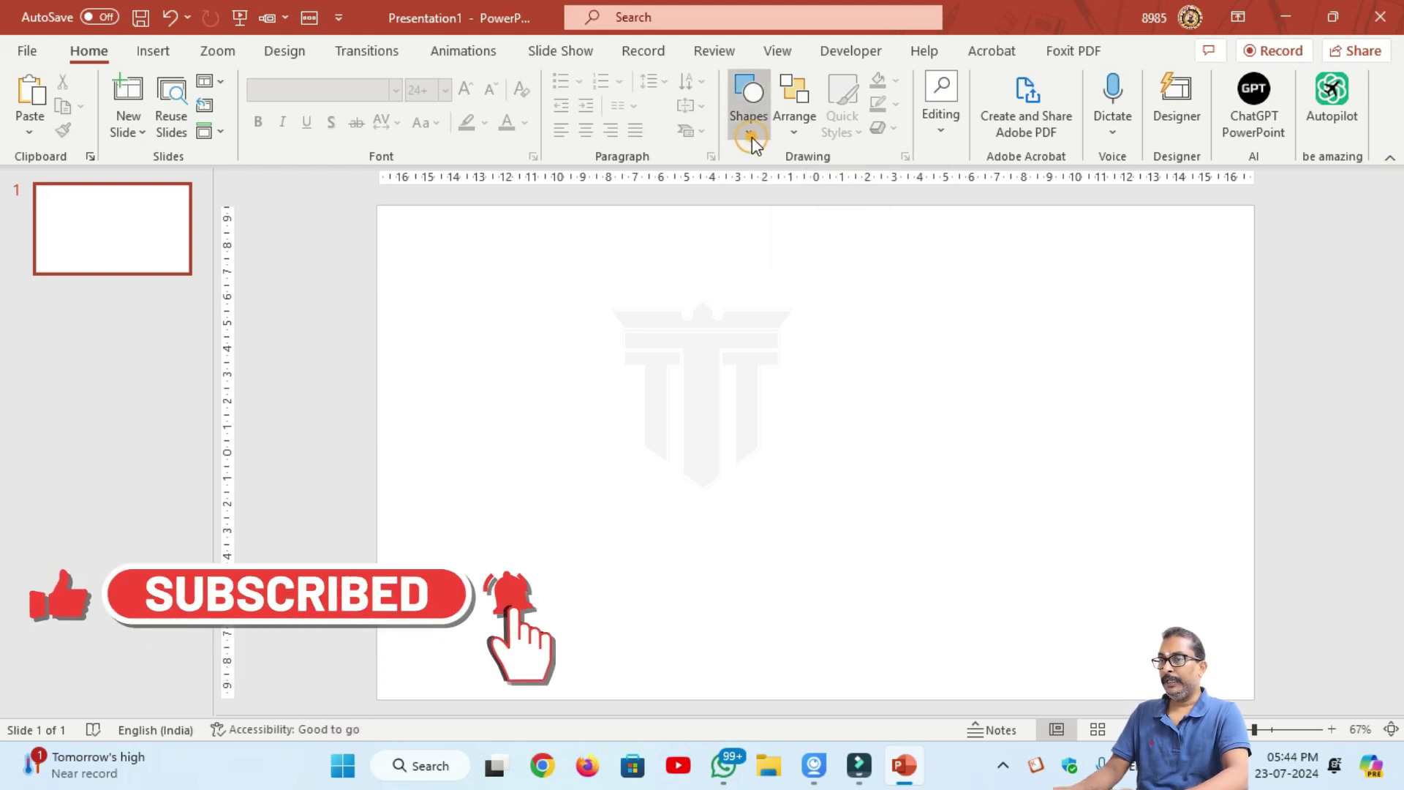
pyautogui.click(802, 181)
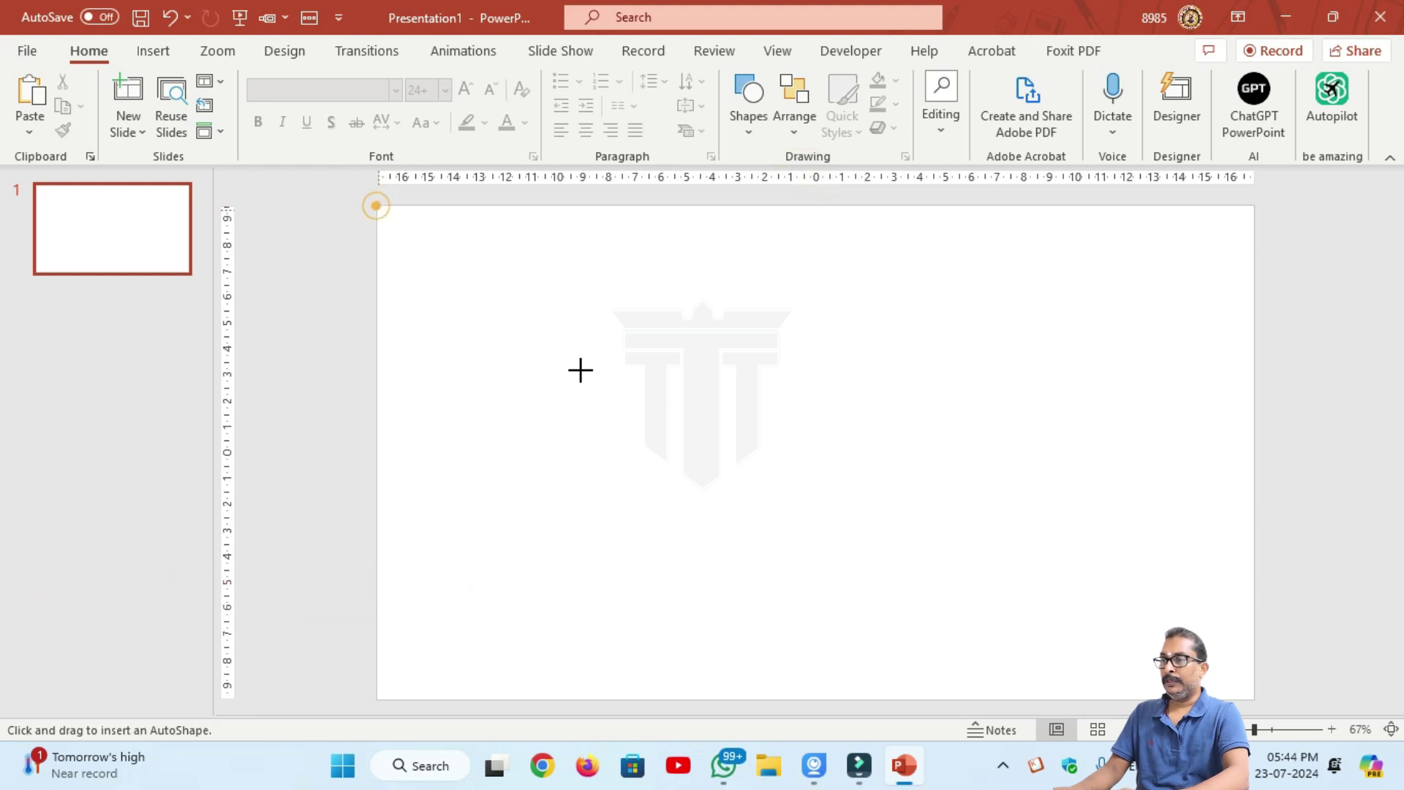
pyautogui.moveTo(377, 206); pyautogui.dragTo(1240, 686)
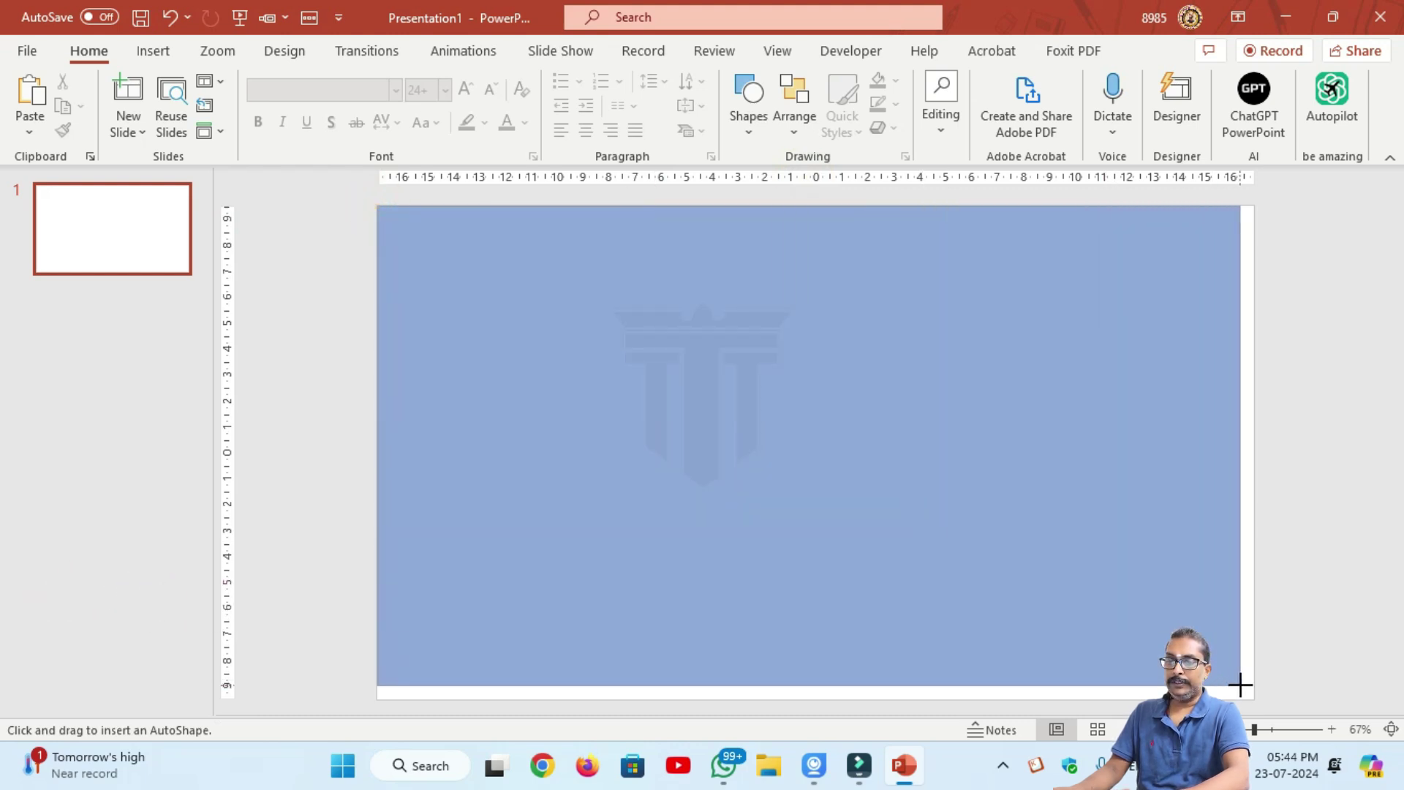
pyautogui.moveTo(1240, 685); pyautogui.dragTo(1255, 700)
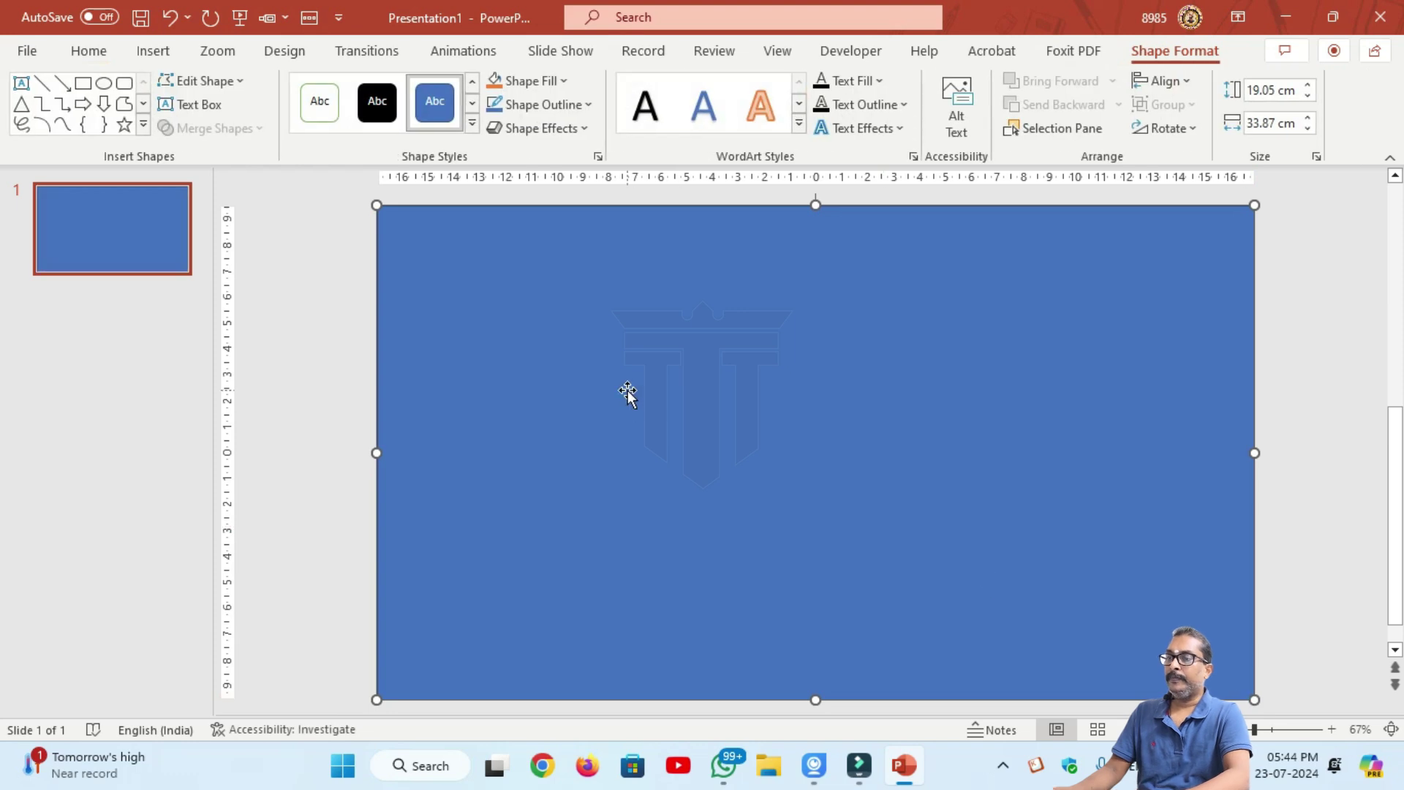
# Fill the rectangle with standard blue and show its fill and line settings.
pyautogui.click(567, 81)
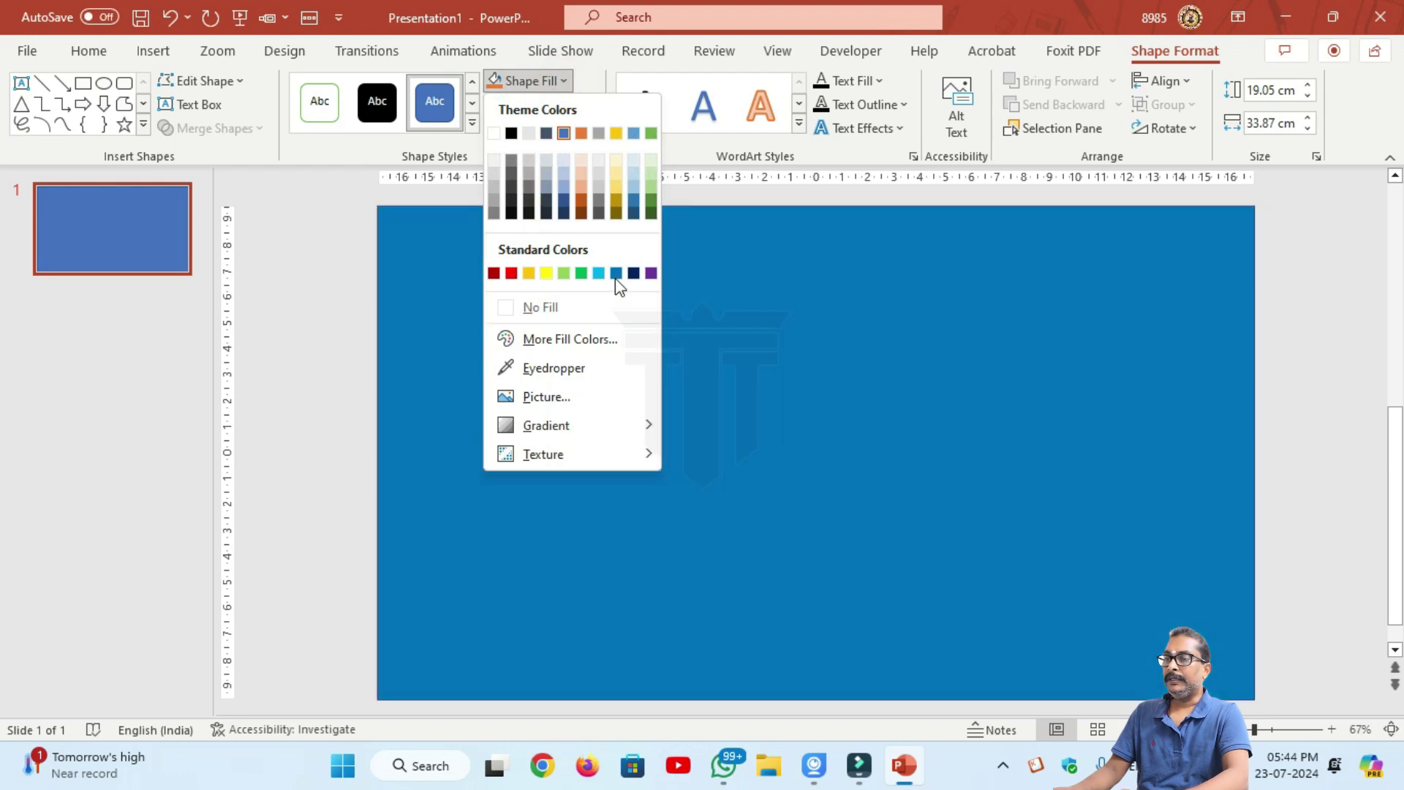
pyautogui.click(617, 274)
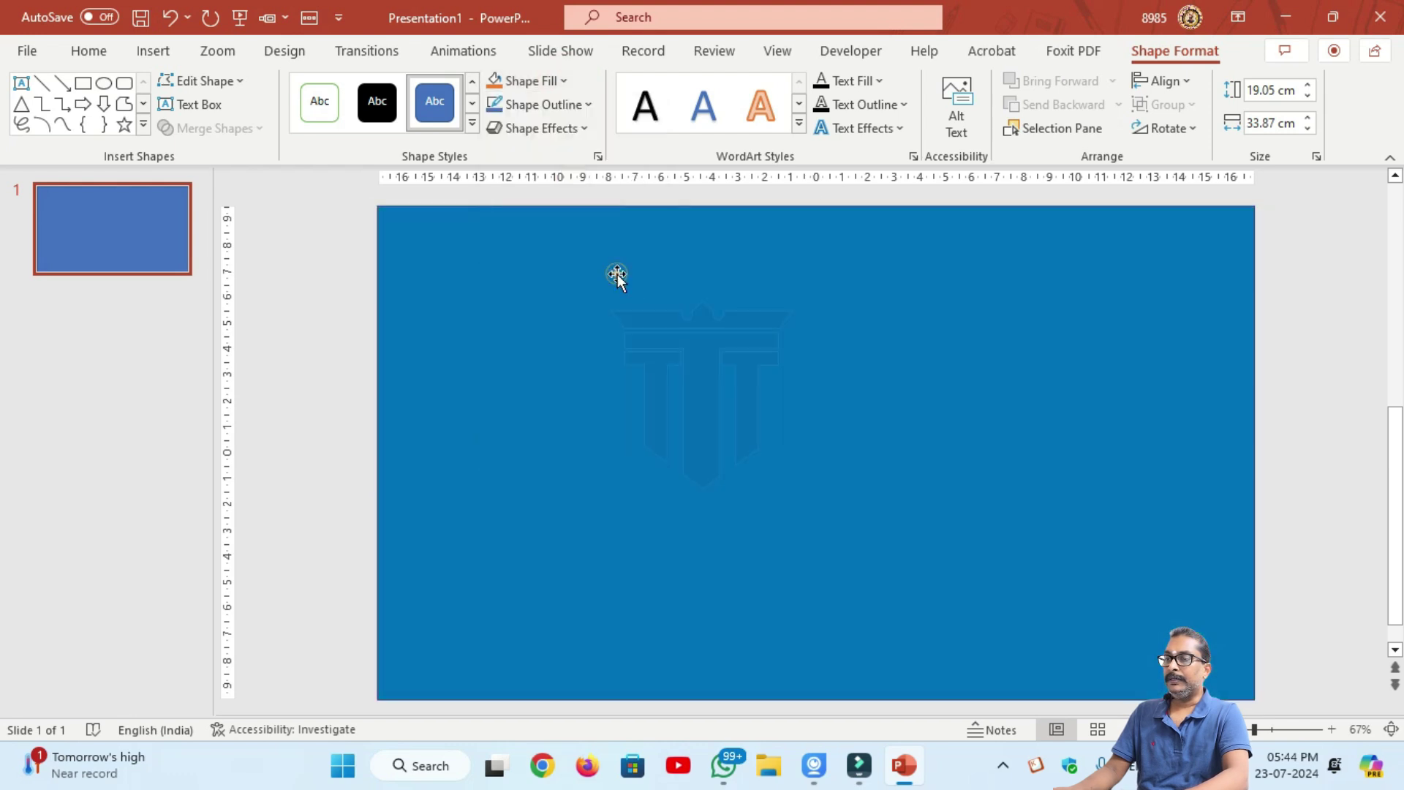
pyautogui.click(565, 82)
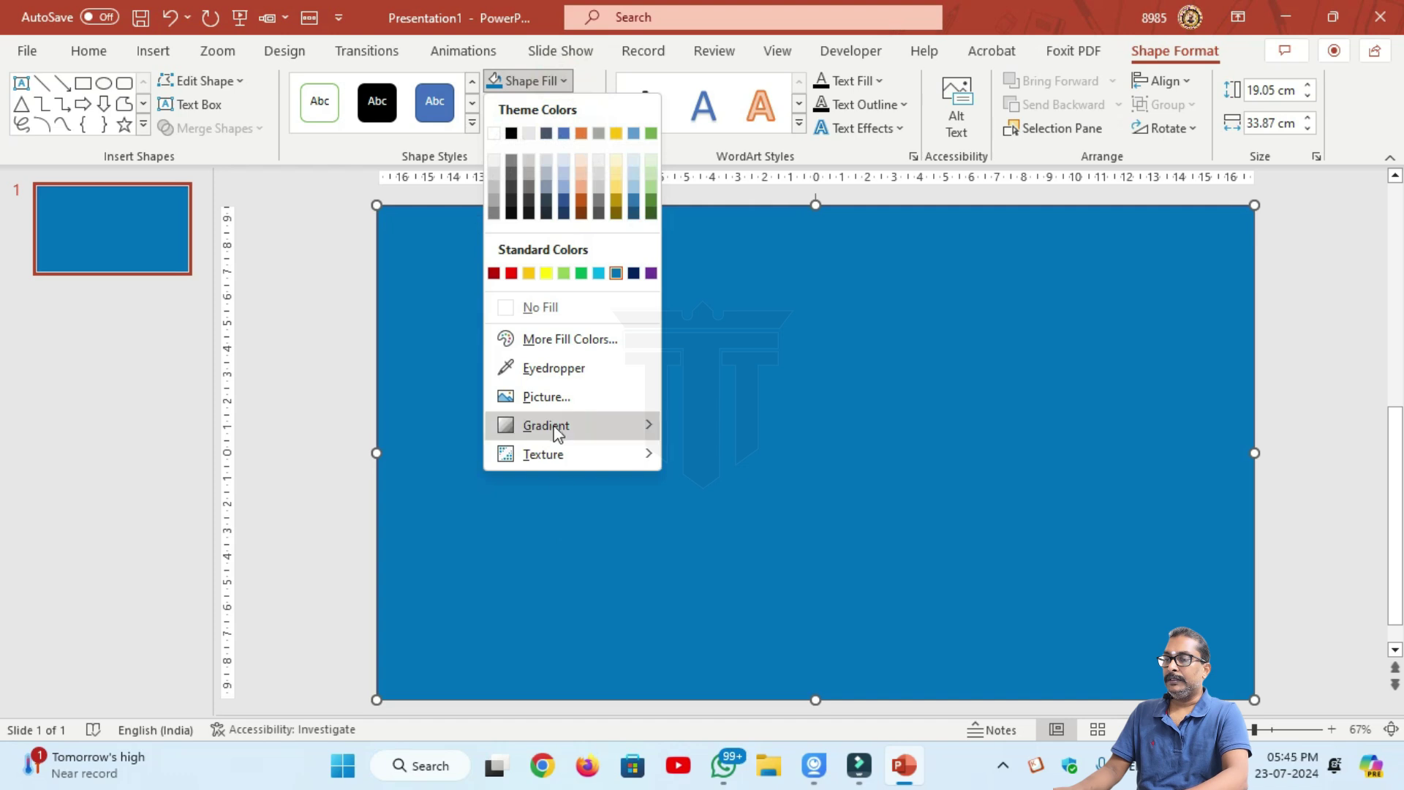
pyautogui.click(429, 293)
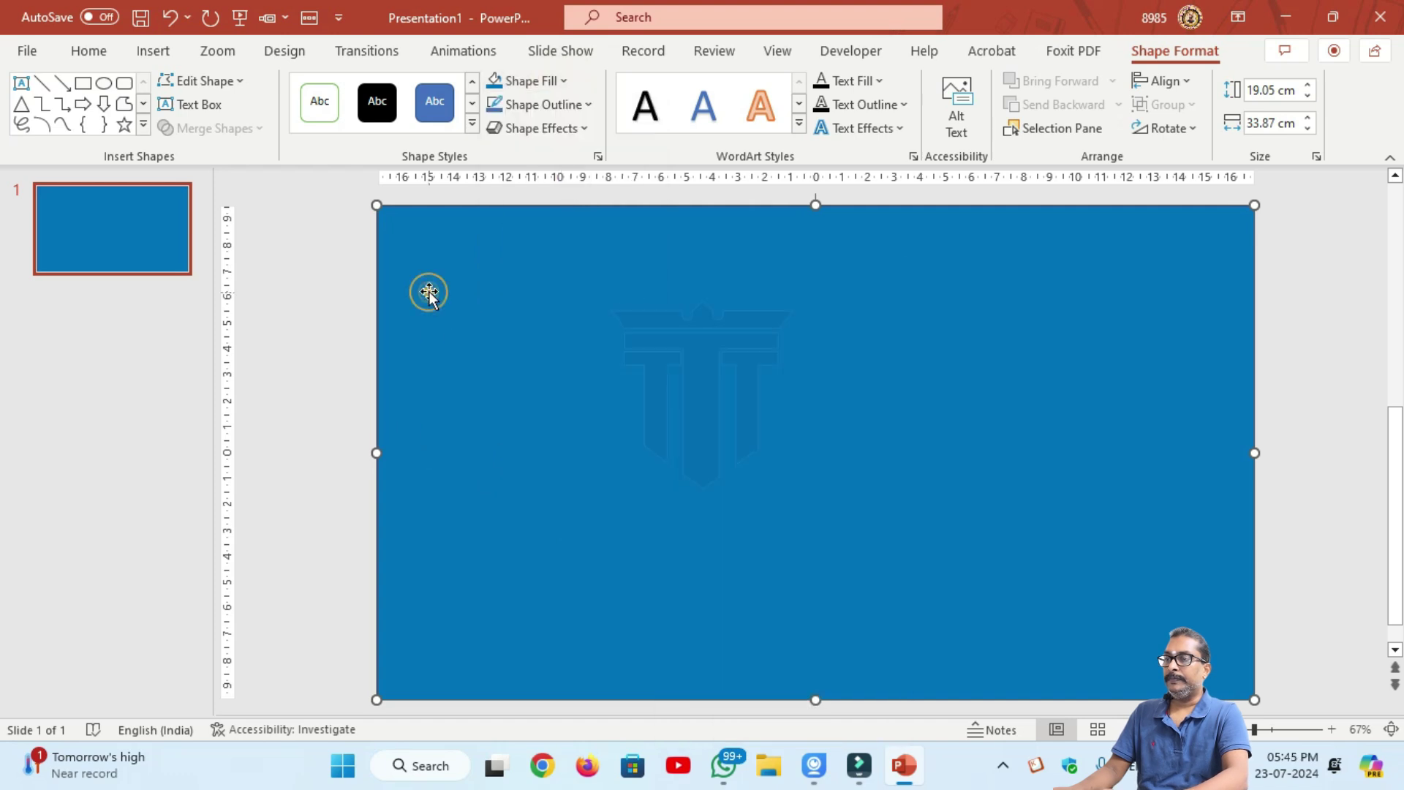
pyautogui.click(586, 129)
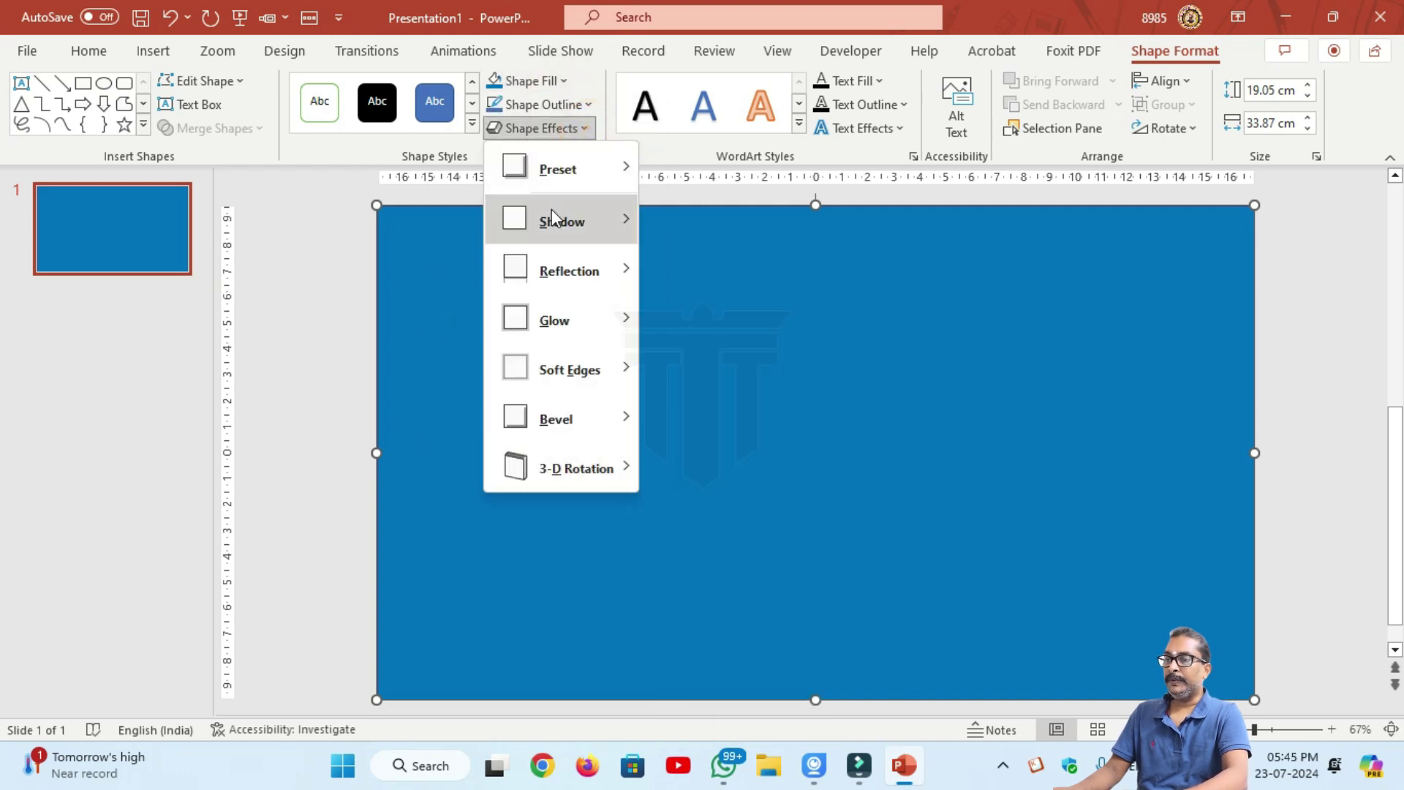
pyautogui.moveTo(562, 221)
pyautogui.click(730, 710)
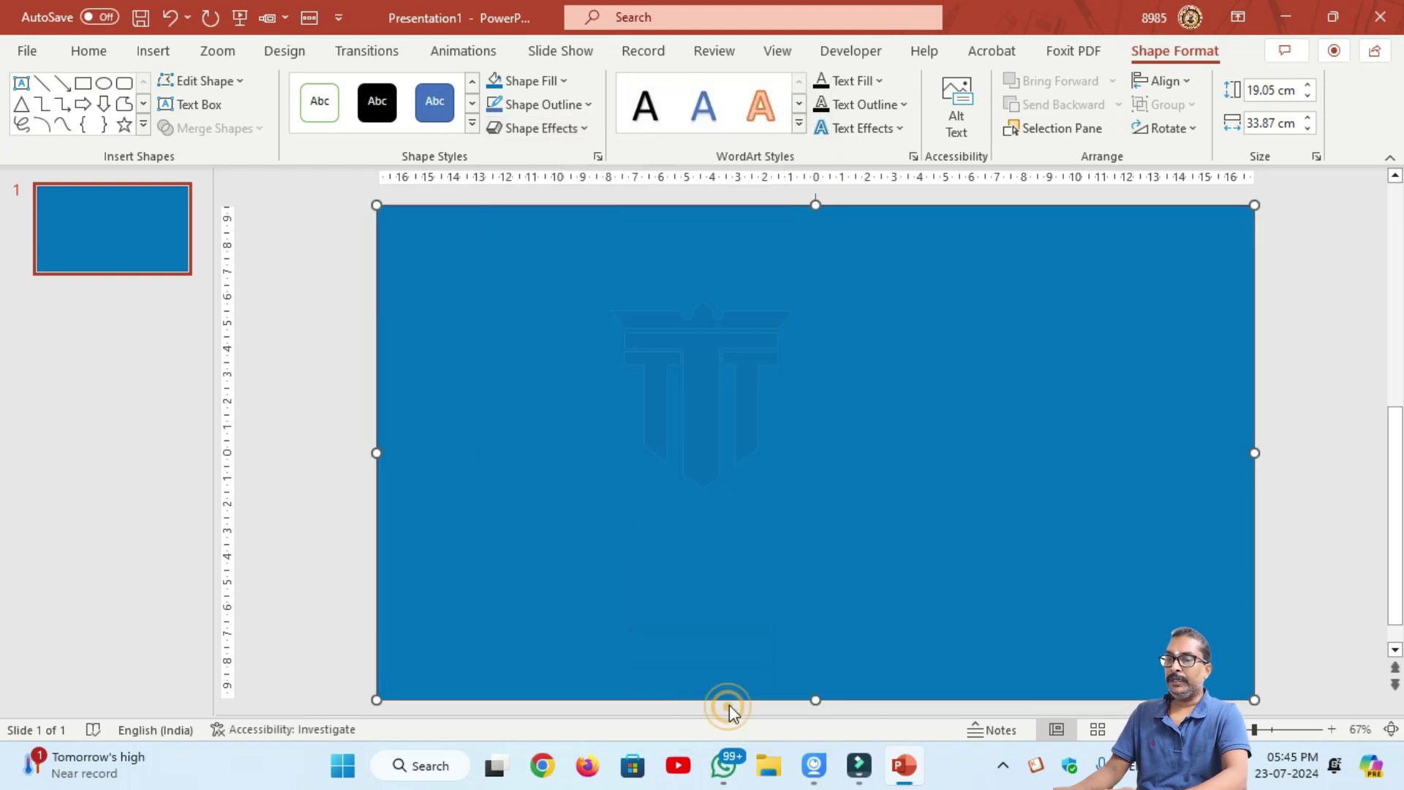
pyautogui.click(1145, 261)
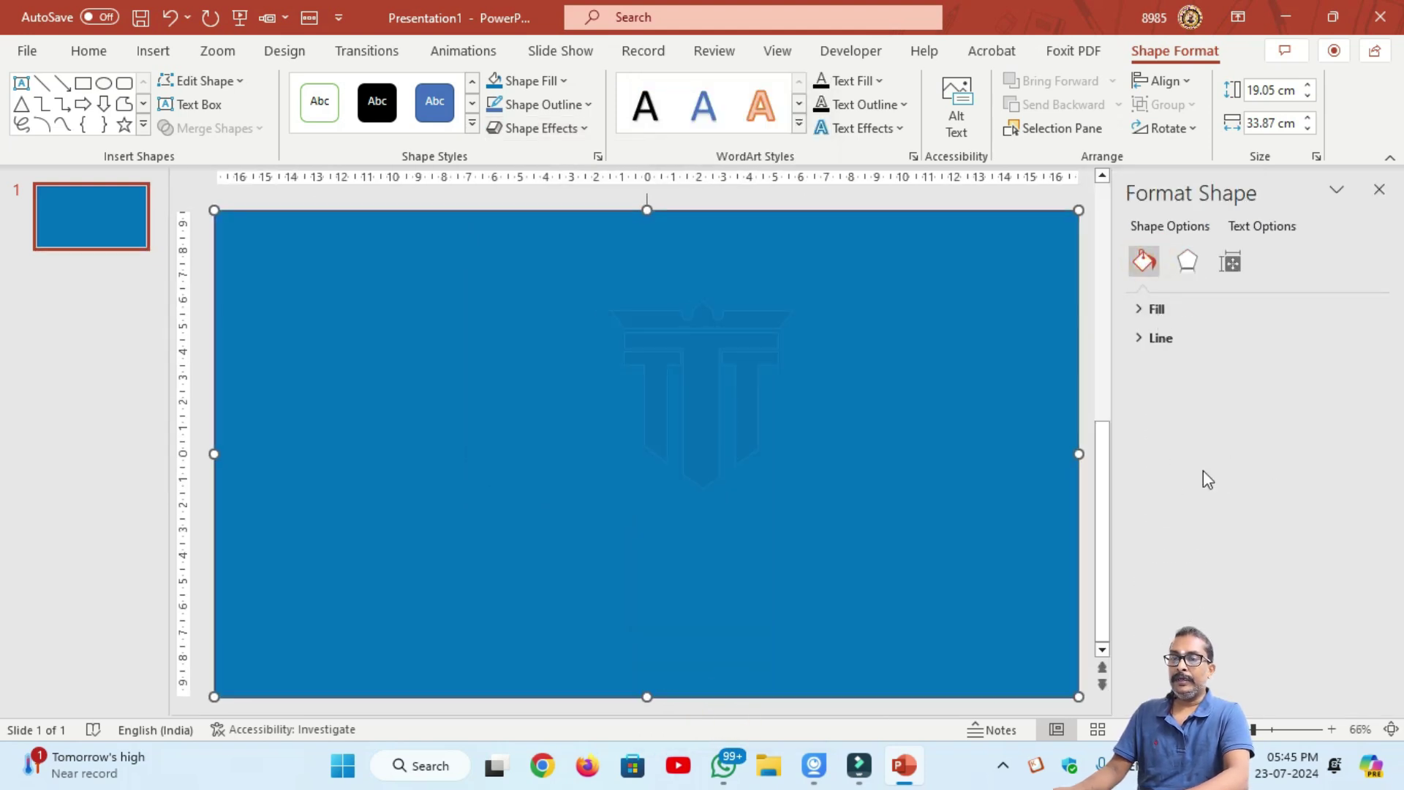
# Set the full-slide rectangle's fill transparency to 75%, then deselect it.
pyautogui.click(1136, 310)
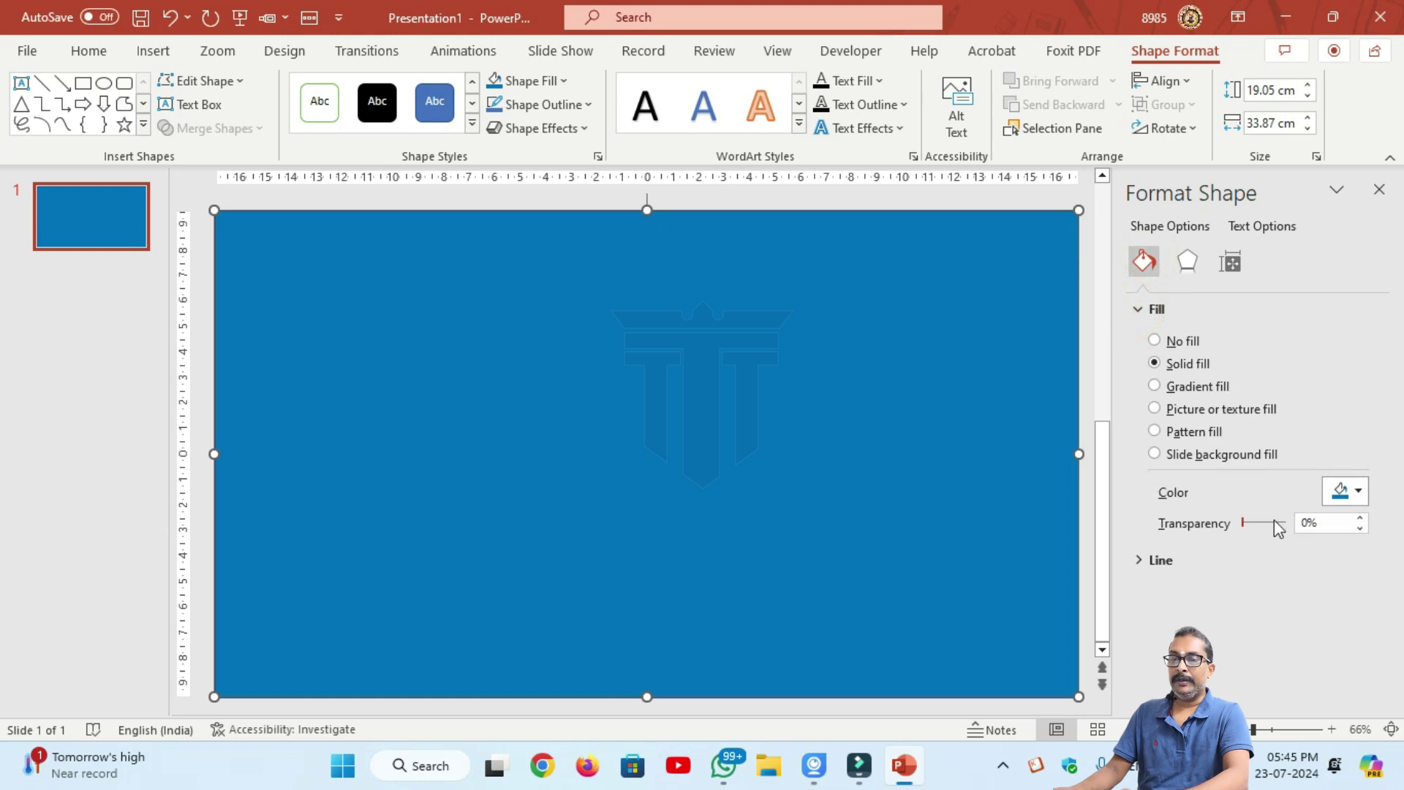
pyautogui.moveTo(1346, 523); pyautogui.dragTo(1302, 527)
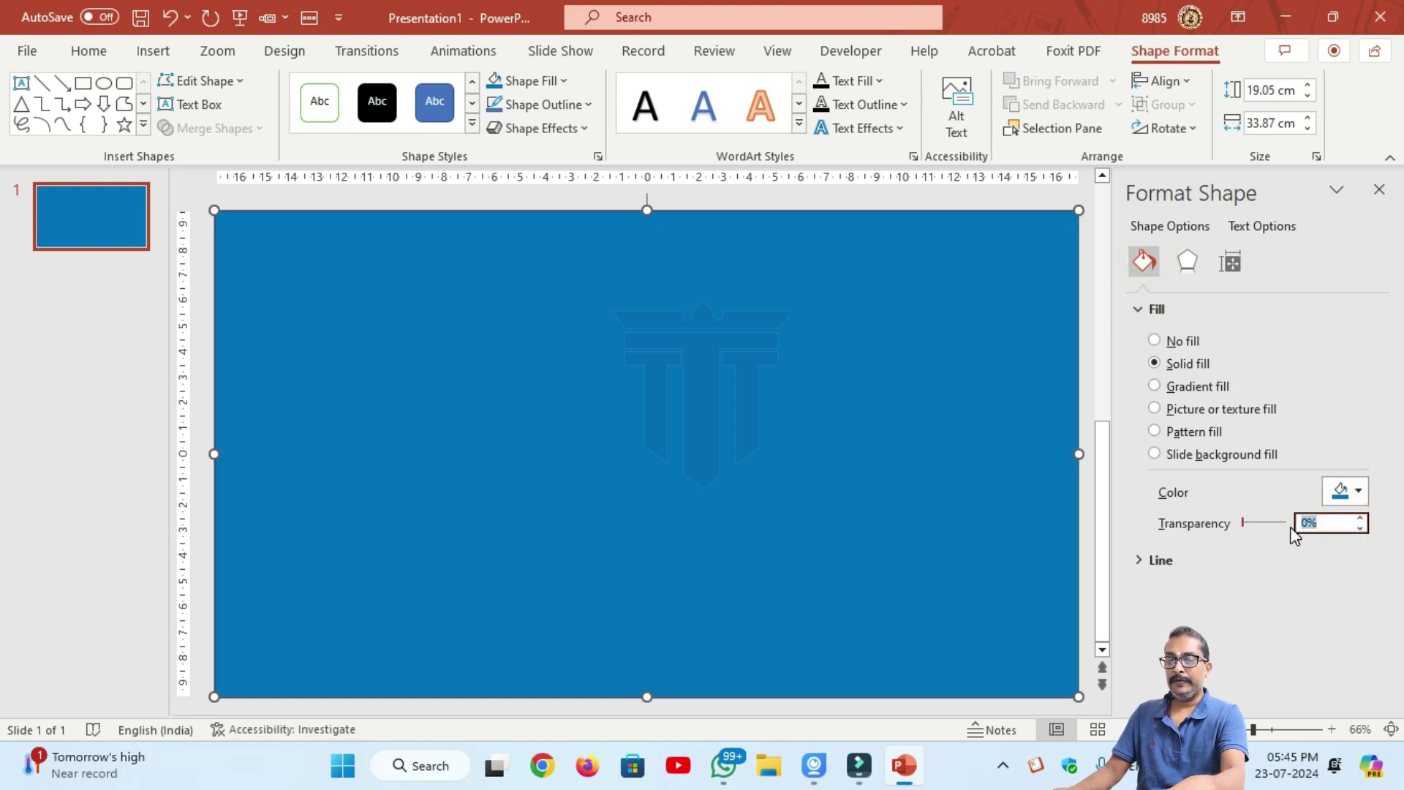
pyautogui.write('50')
pyautogui.press('Return')
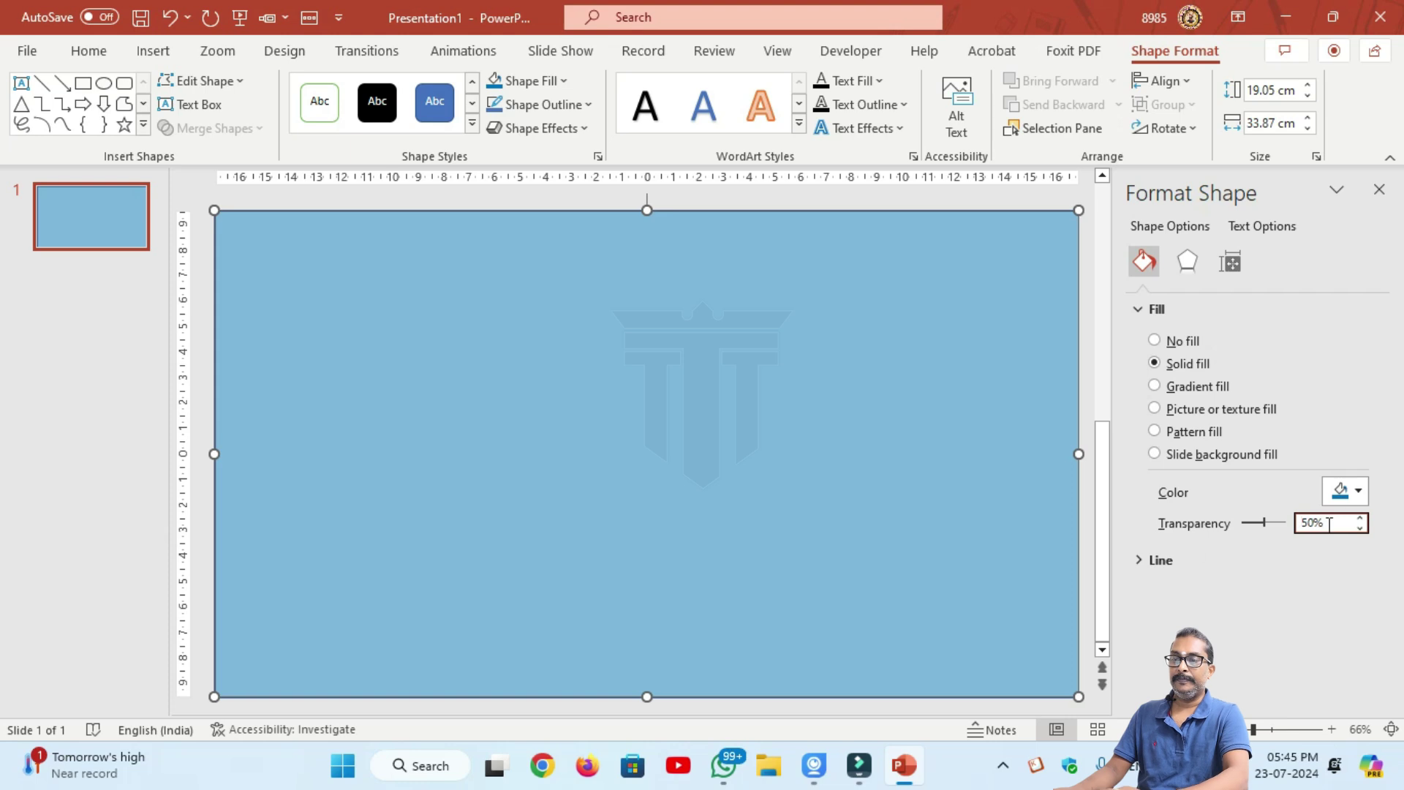
pyautogui.write('75')
pyautogui.press('Return')
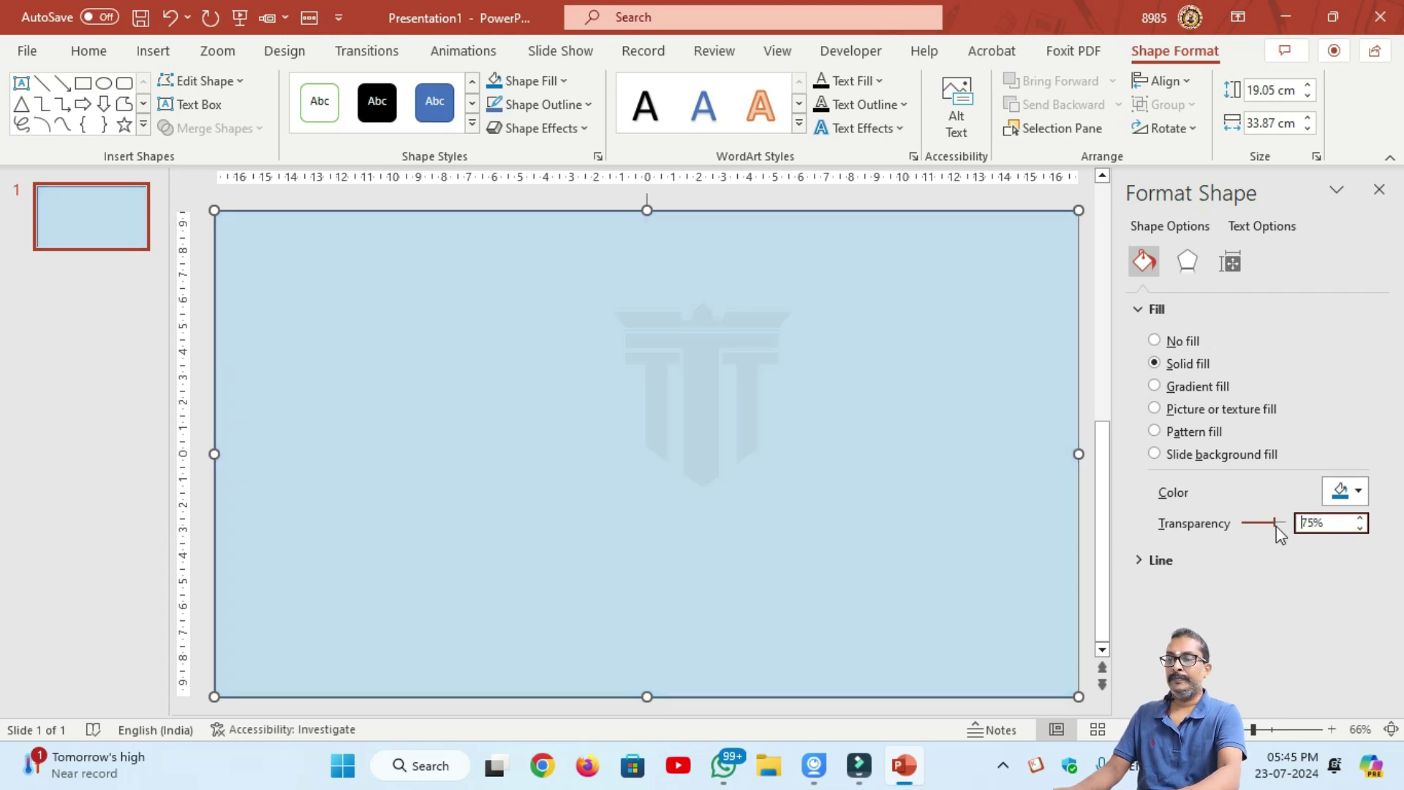
pyautogui.click(1086, 356)
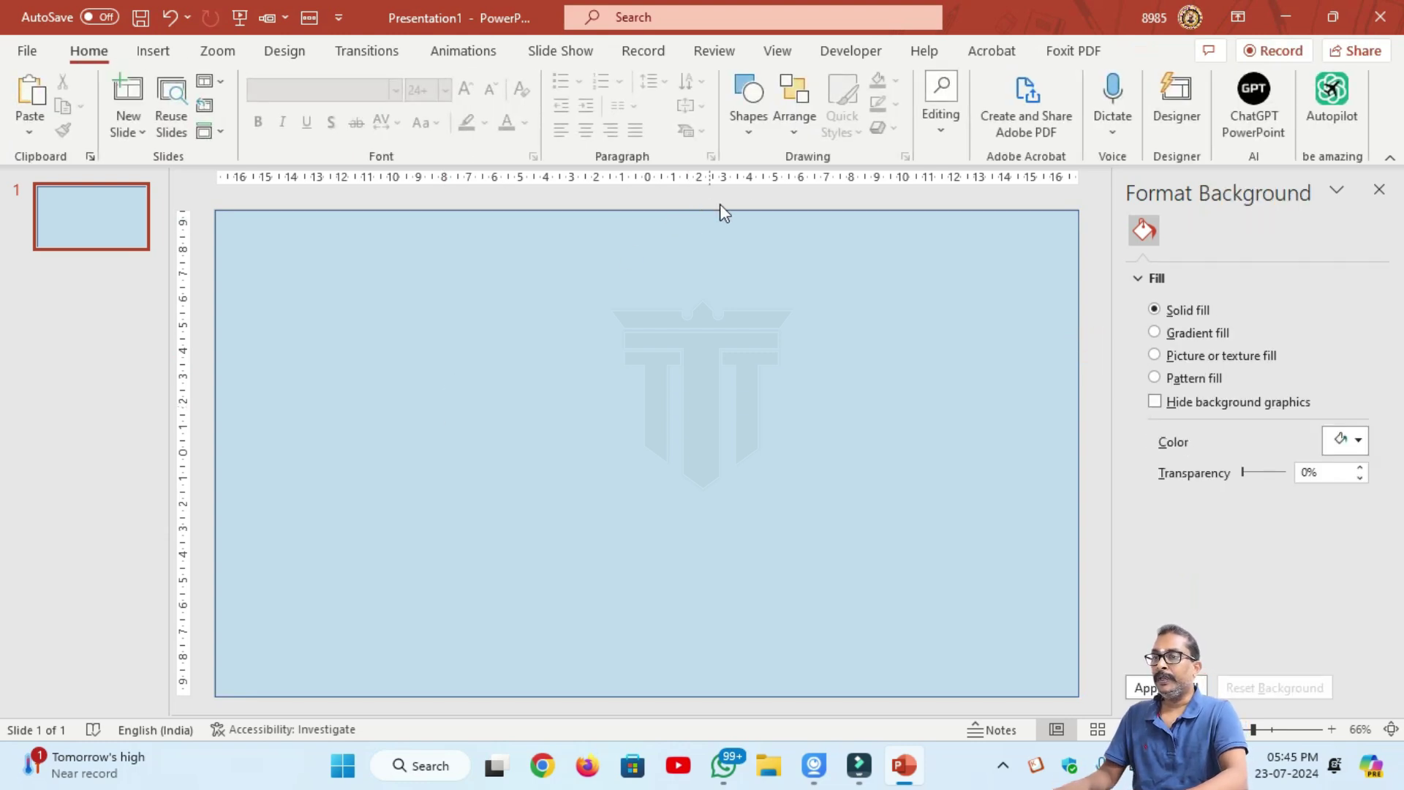
# Draw a rounded rectangle near the slide's top left and round its ends into a pill.
pyautogui.click(750, 128)
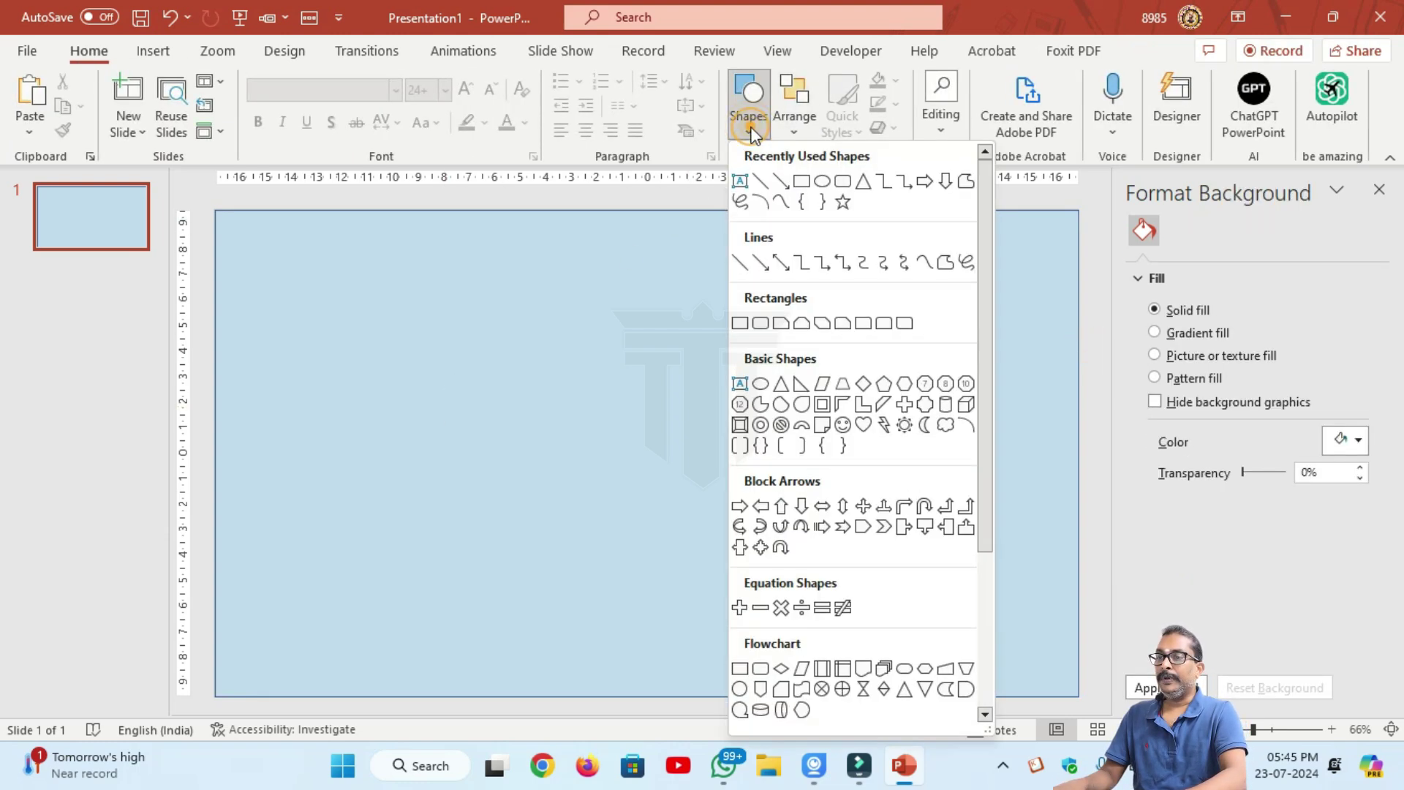
pyautogui.click(837, 186)
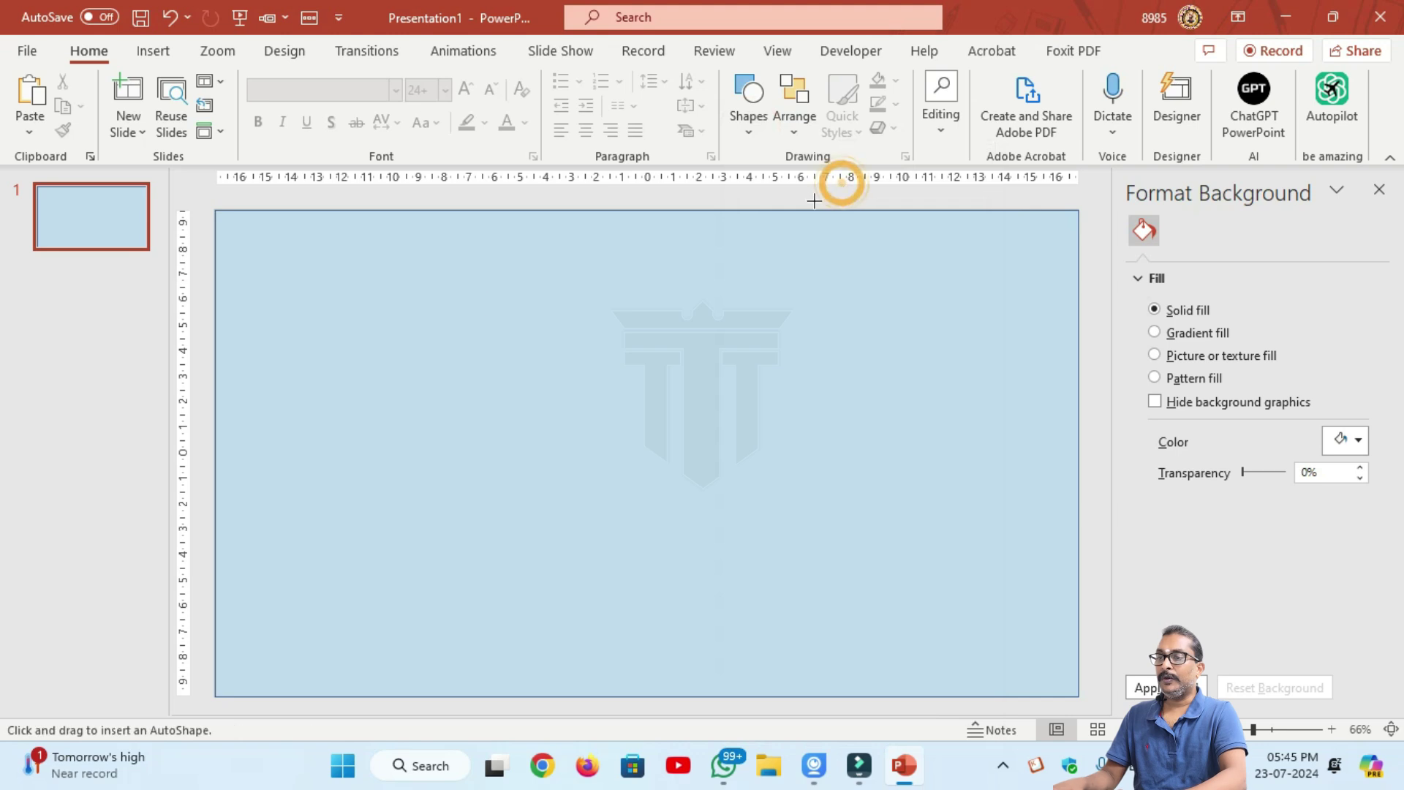
pyautogui.moveTo(290, 251); pyautogui.dragTo(572, 297)
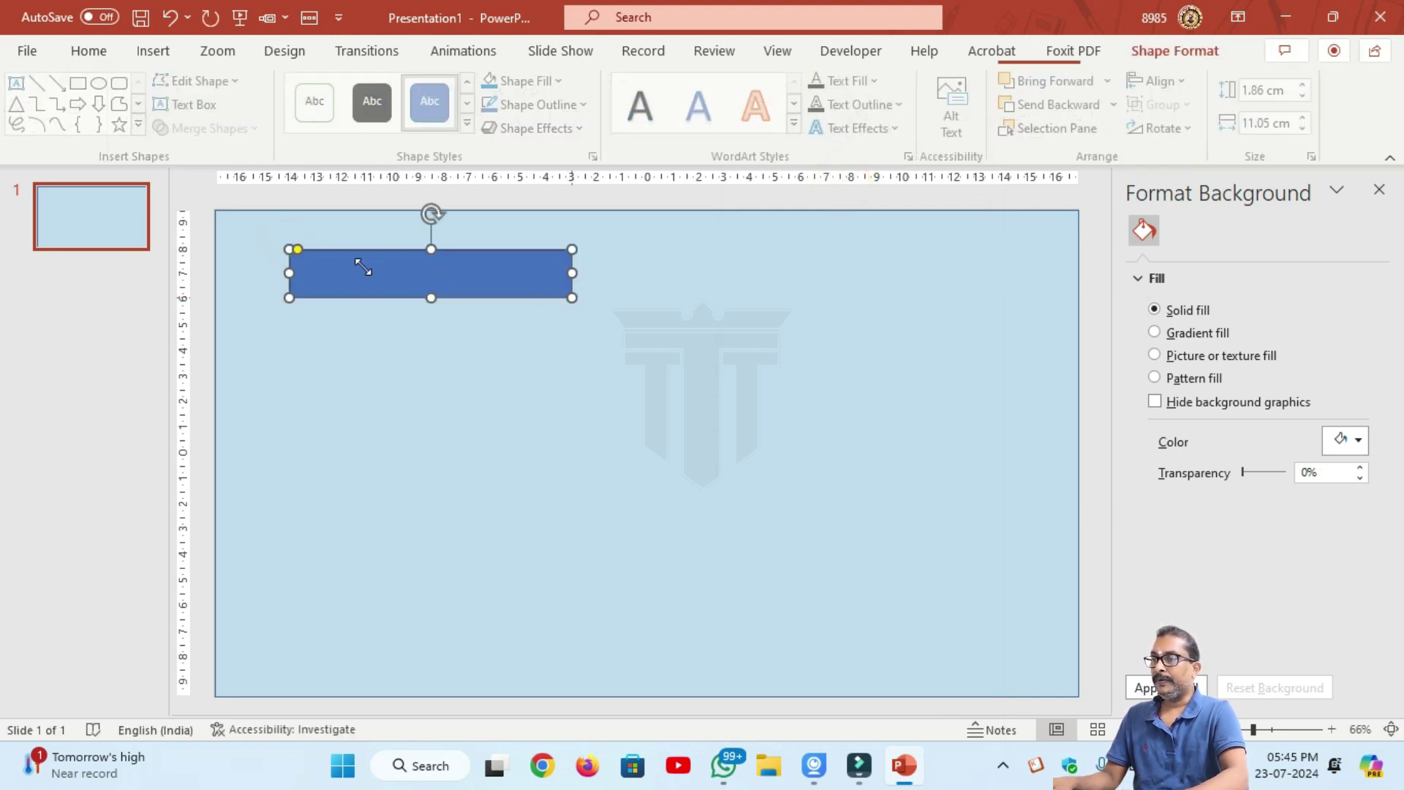
pyautogui.moveTo(301, 250); pyautogui.dragTo(360, 277)
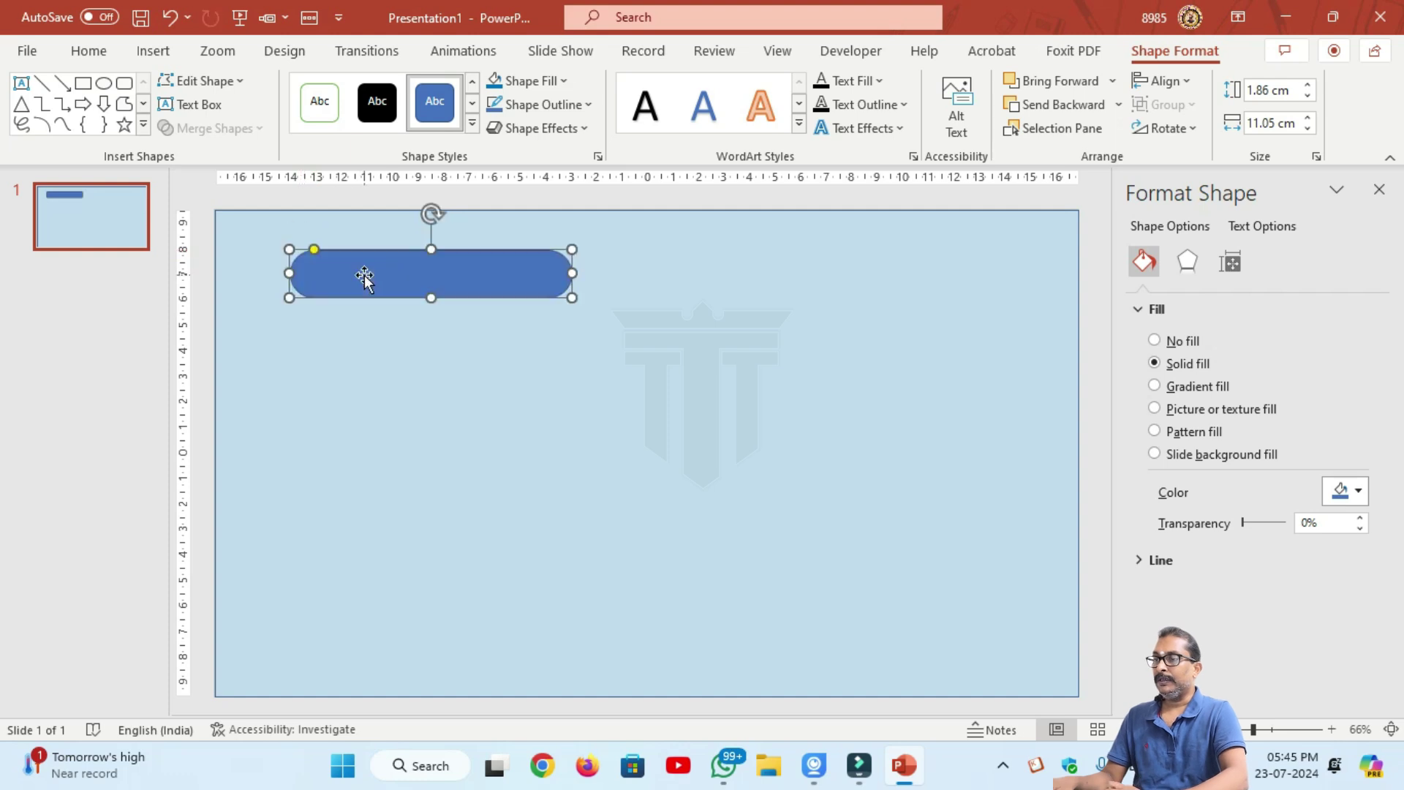
# Duplicate the pill upward, then subtract the pill from the pale blue rectangle.
pyautogui.click(384, 418)
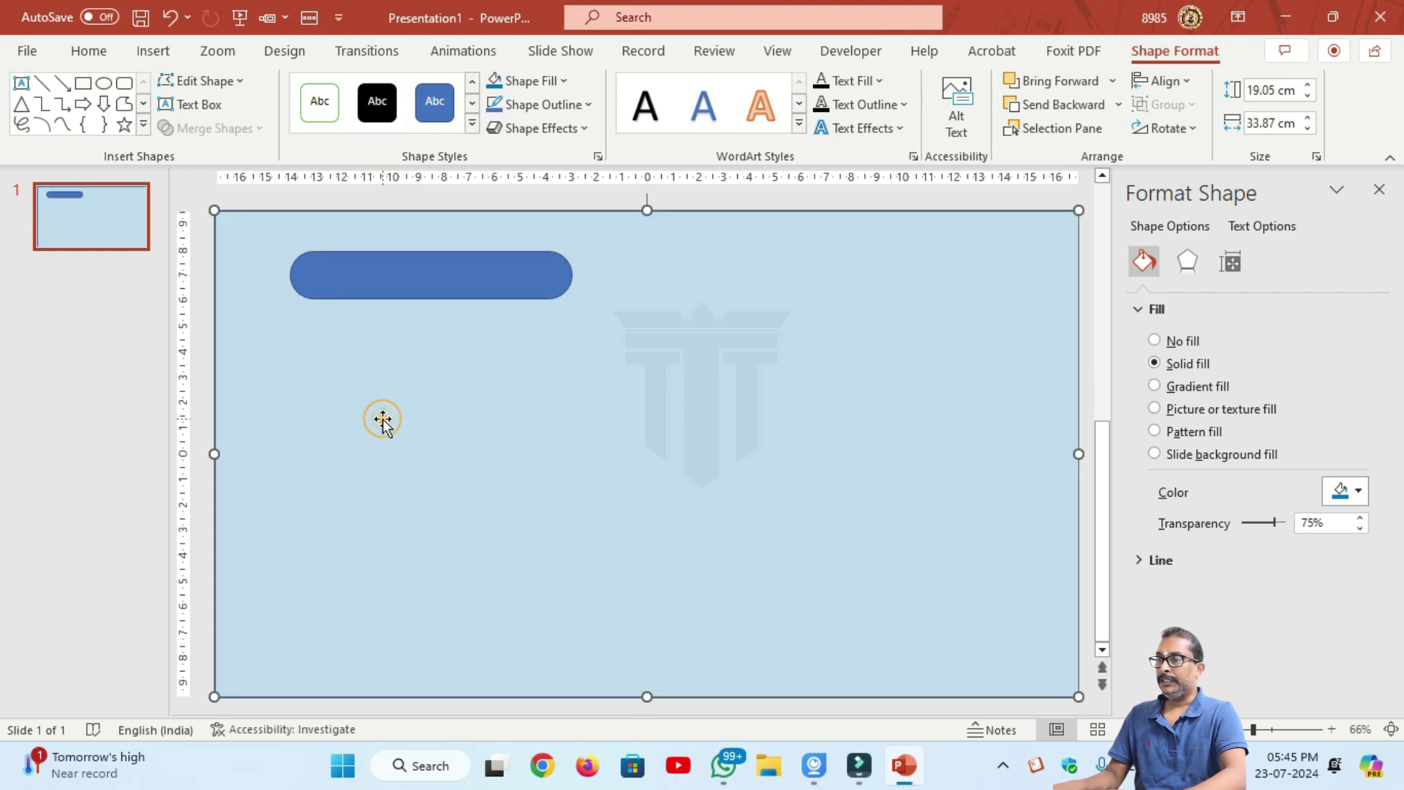
pyautogui.click(373, 300)
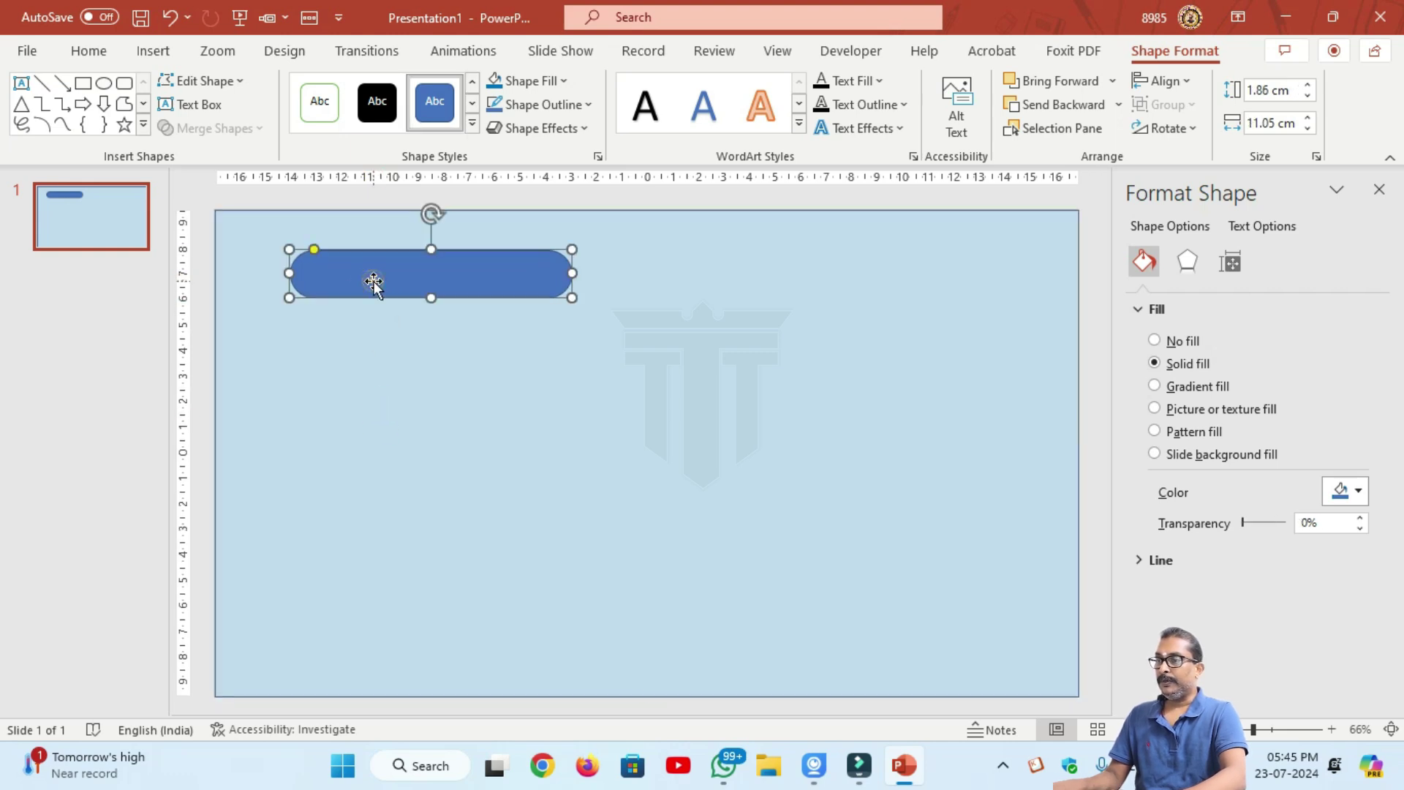
pyautogui.hotkey('ctrl', 'd')
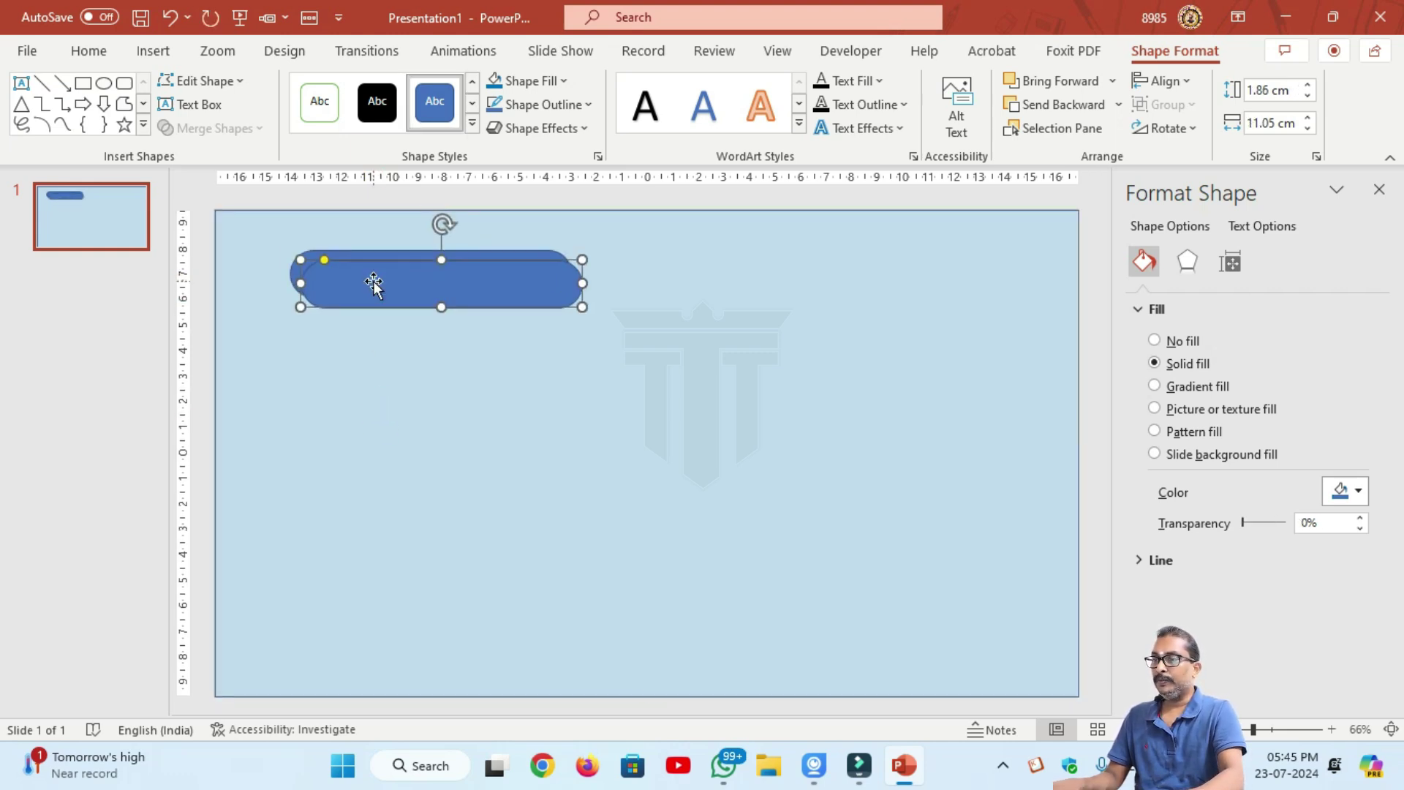
pyautogui.press('Up')
pyautogui.press('Up')
pyautogui.press('Up')
pyautogui.press('Up')
pyautogui.press('Up')
pyautogui.press('Up')
pyautogui.press('Up')
pyautogui.click(412, 419)
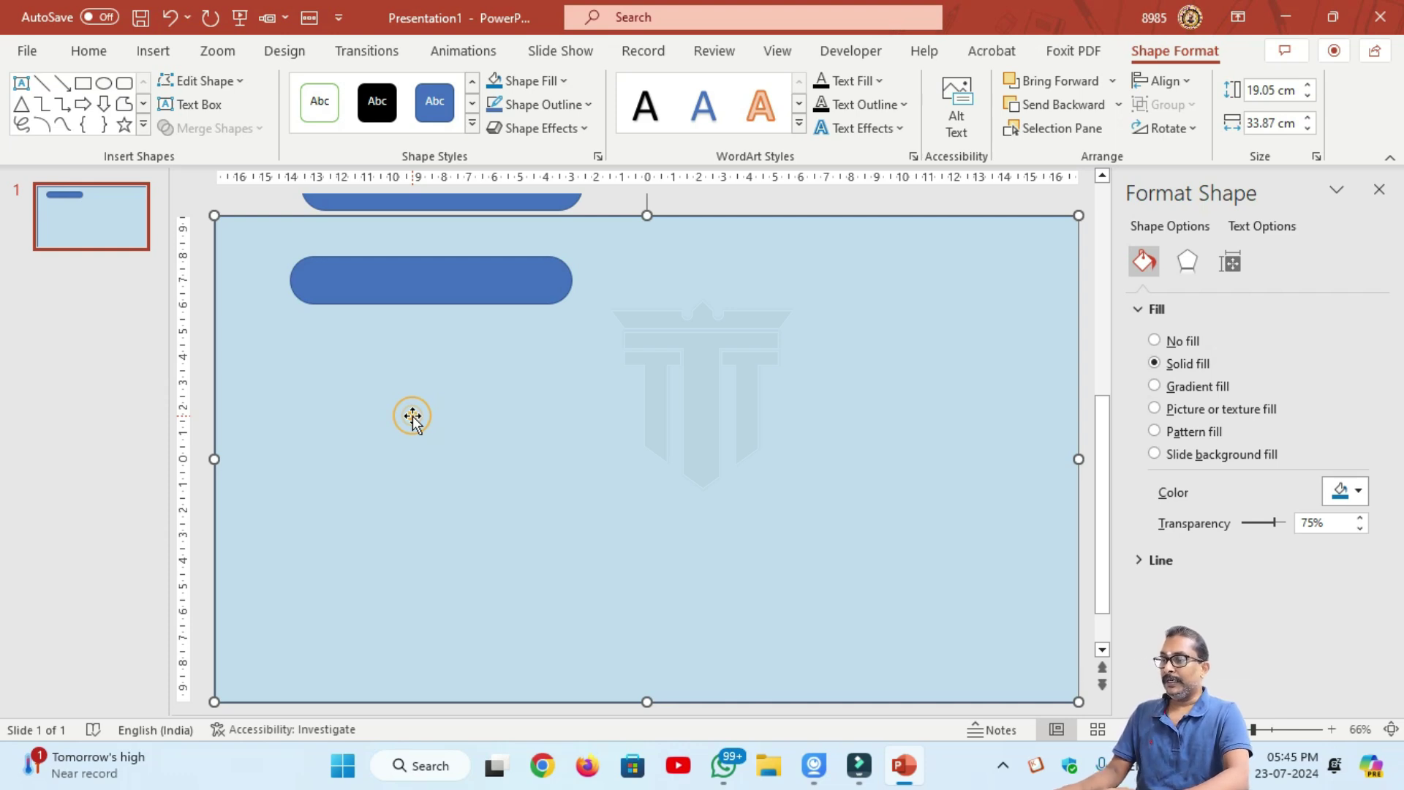
pyautogui.keyDown('shift'); pyautogui.click(382, 302); pyautogui.keyUp('shift')
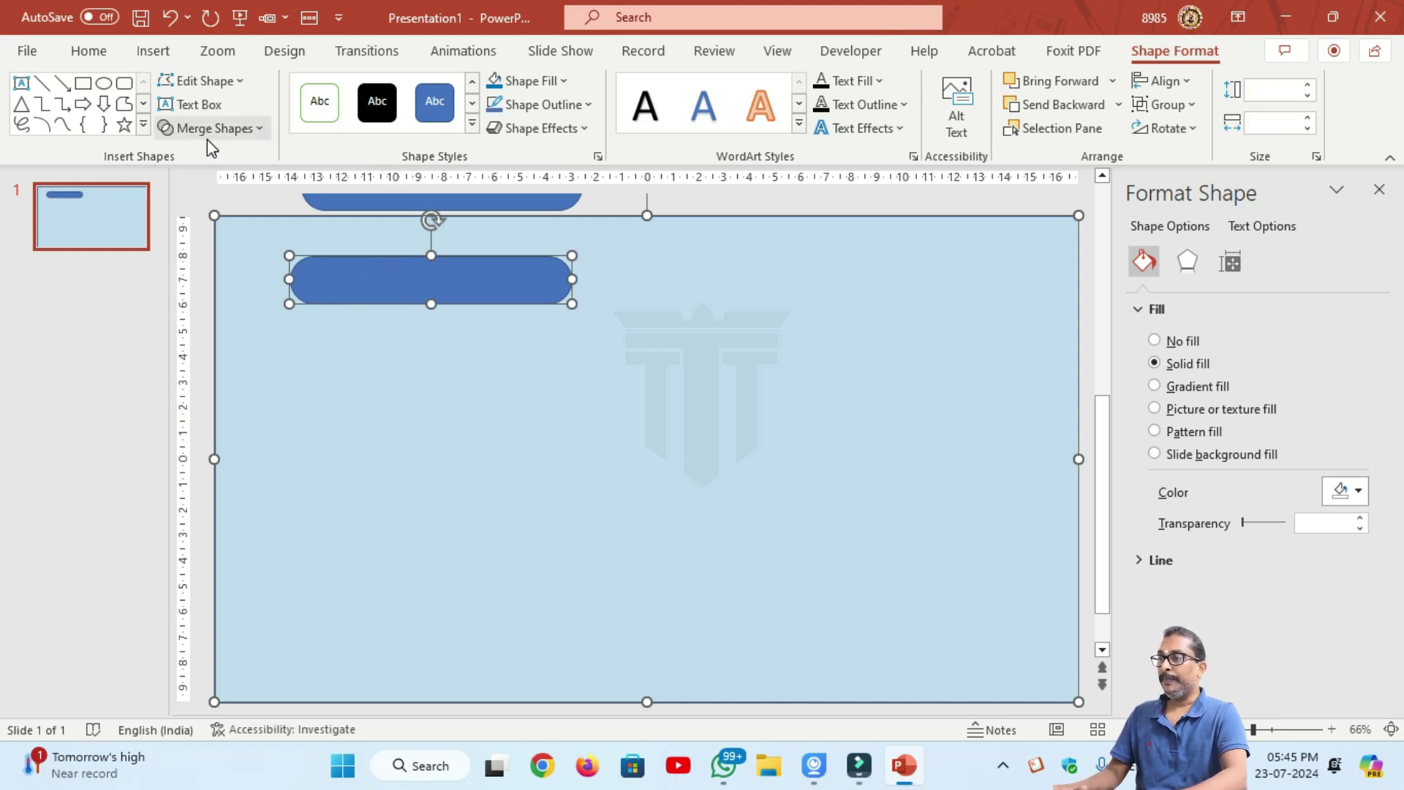
pyautogui.click(262, 126)
pyautogui.click(220, 265)
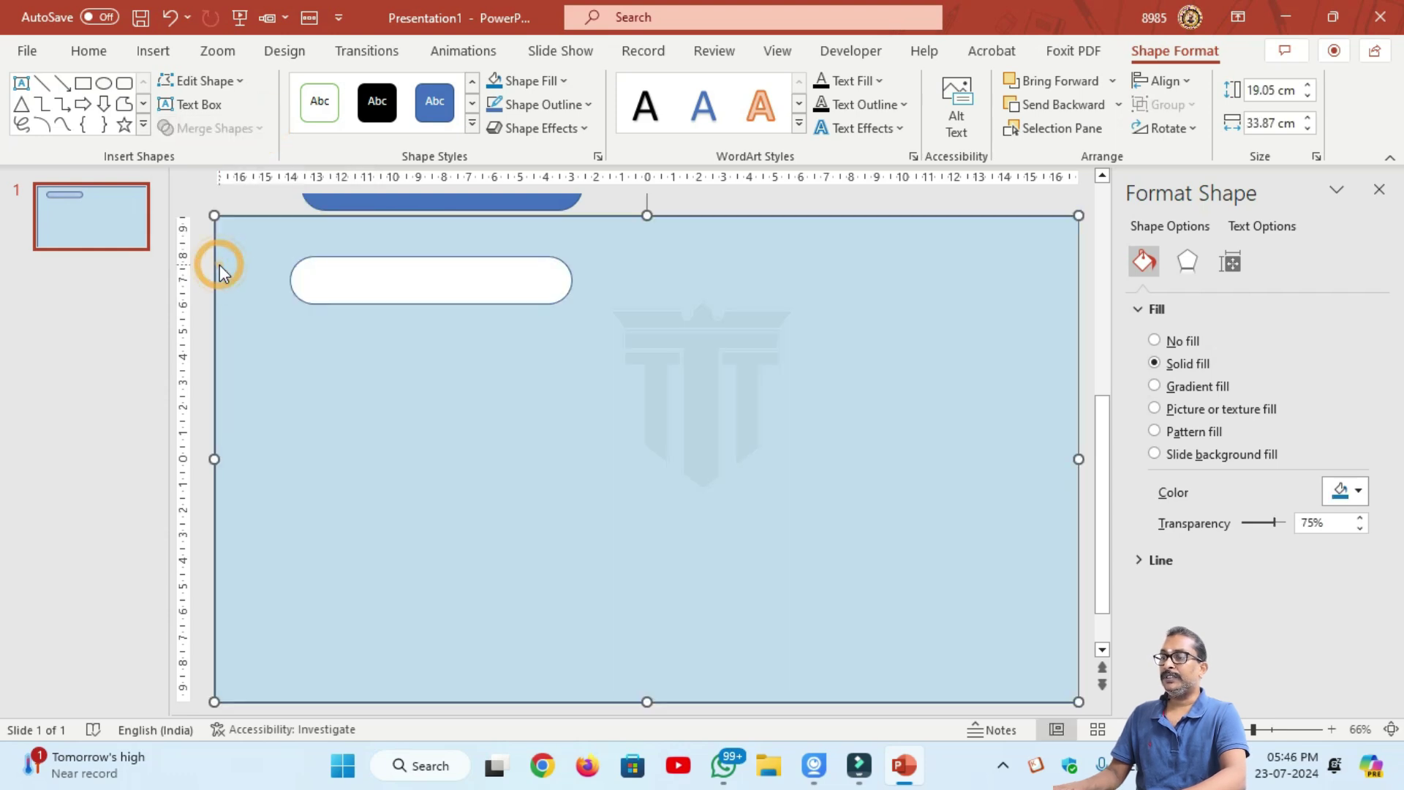
pyautogui.click(727, 204)
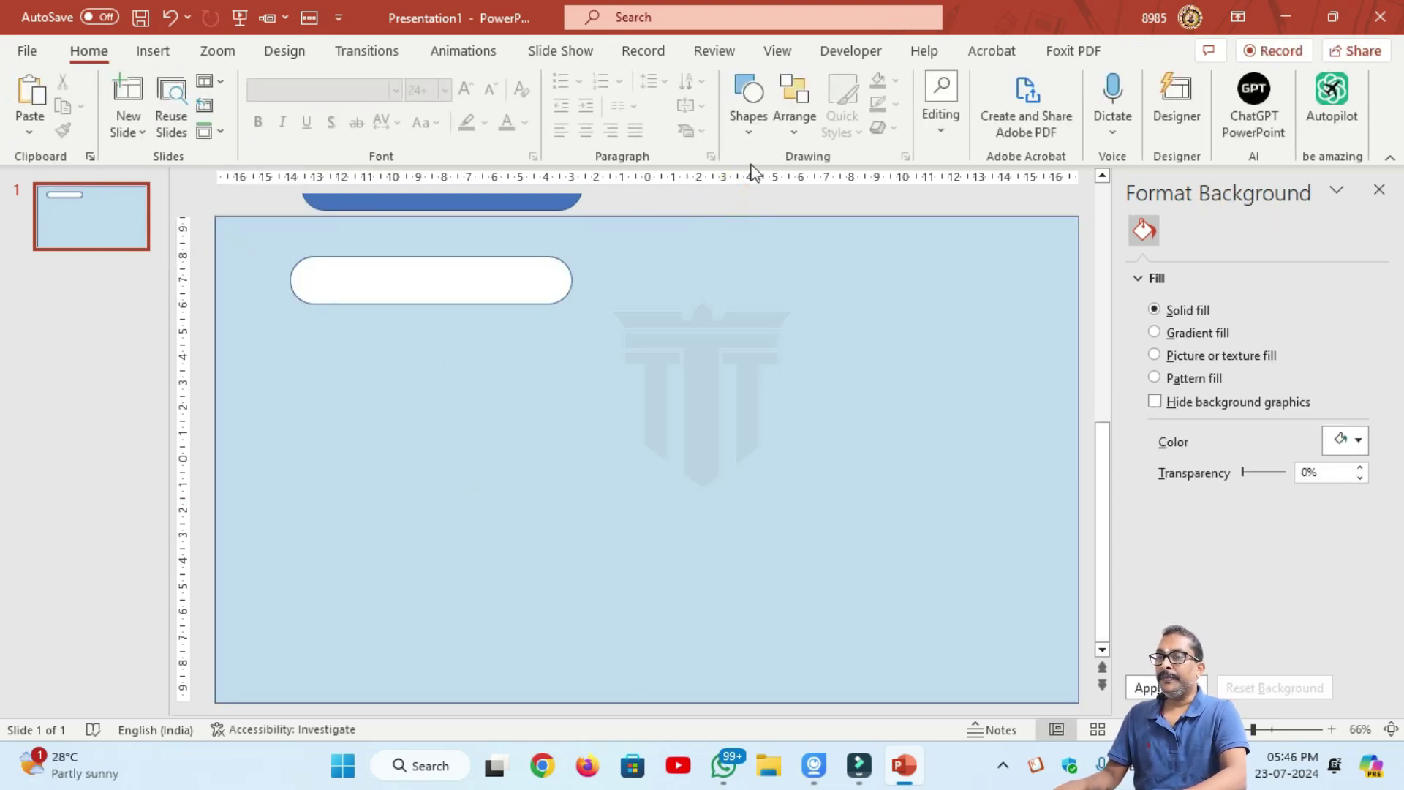
# Draw a 10 cm × 10 cm rounded square with only slightly rounded corners.
pyautogui.click(748, 131)
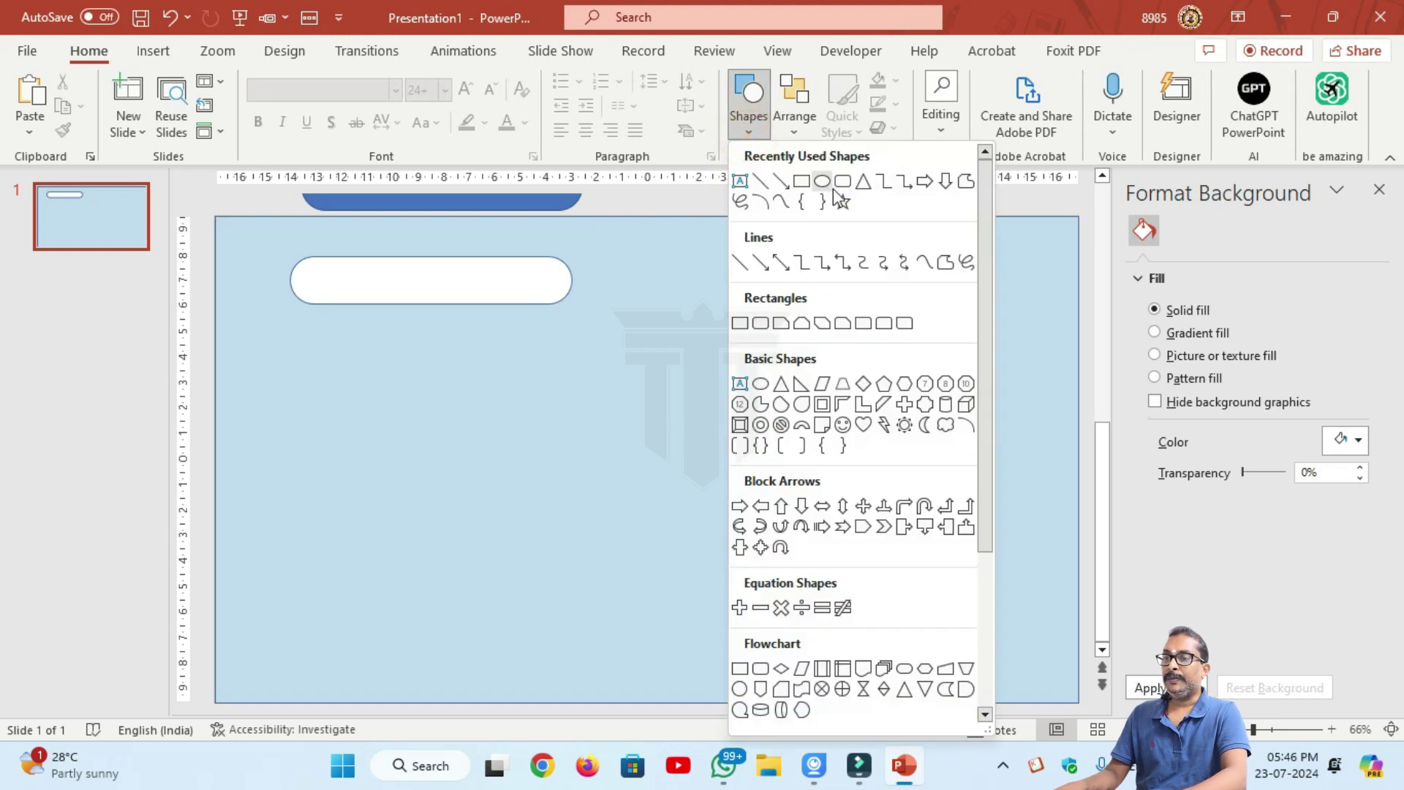
pyautogui.click(841, 183)
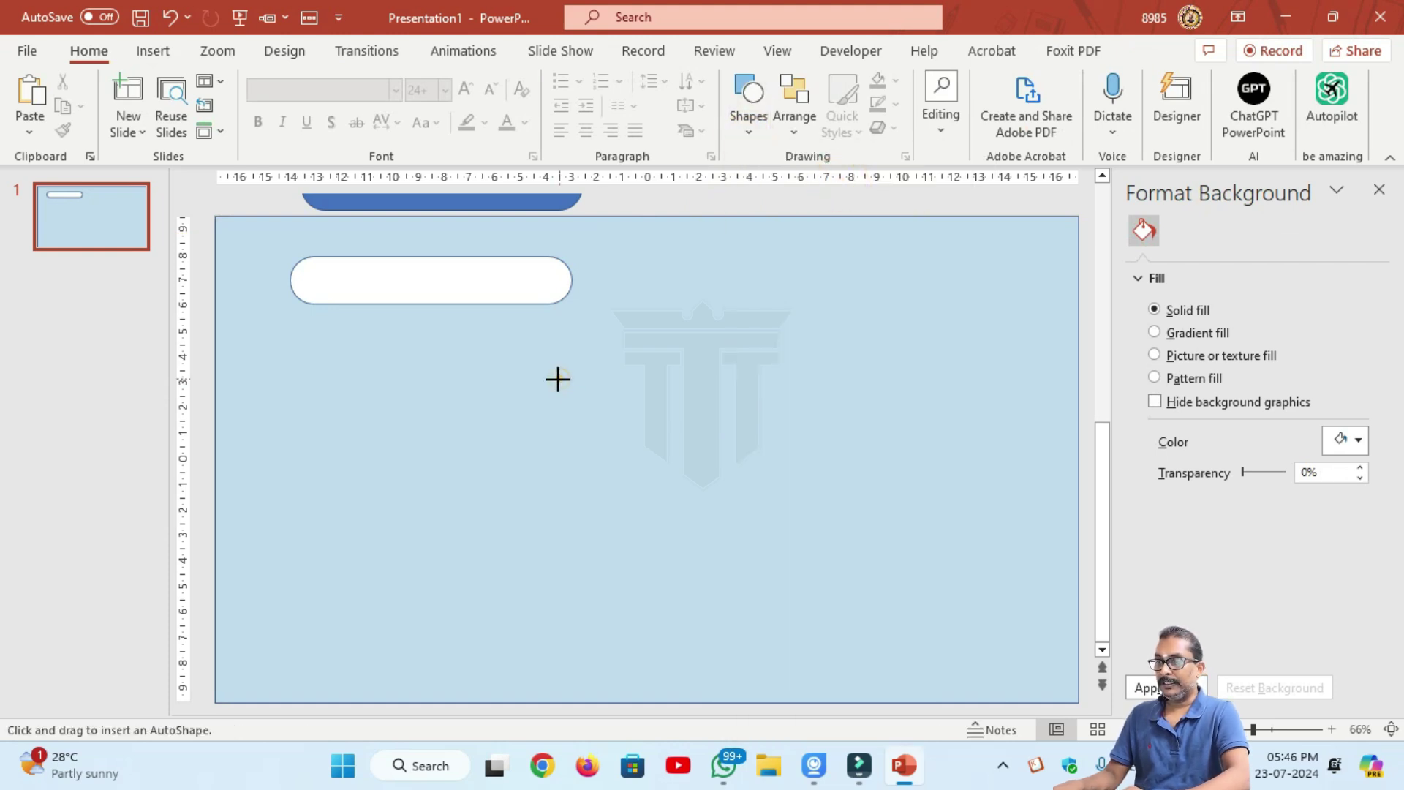
pyautogui.moveTo(558, 379); pyautogui.dragTo(823, 646)
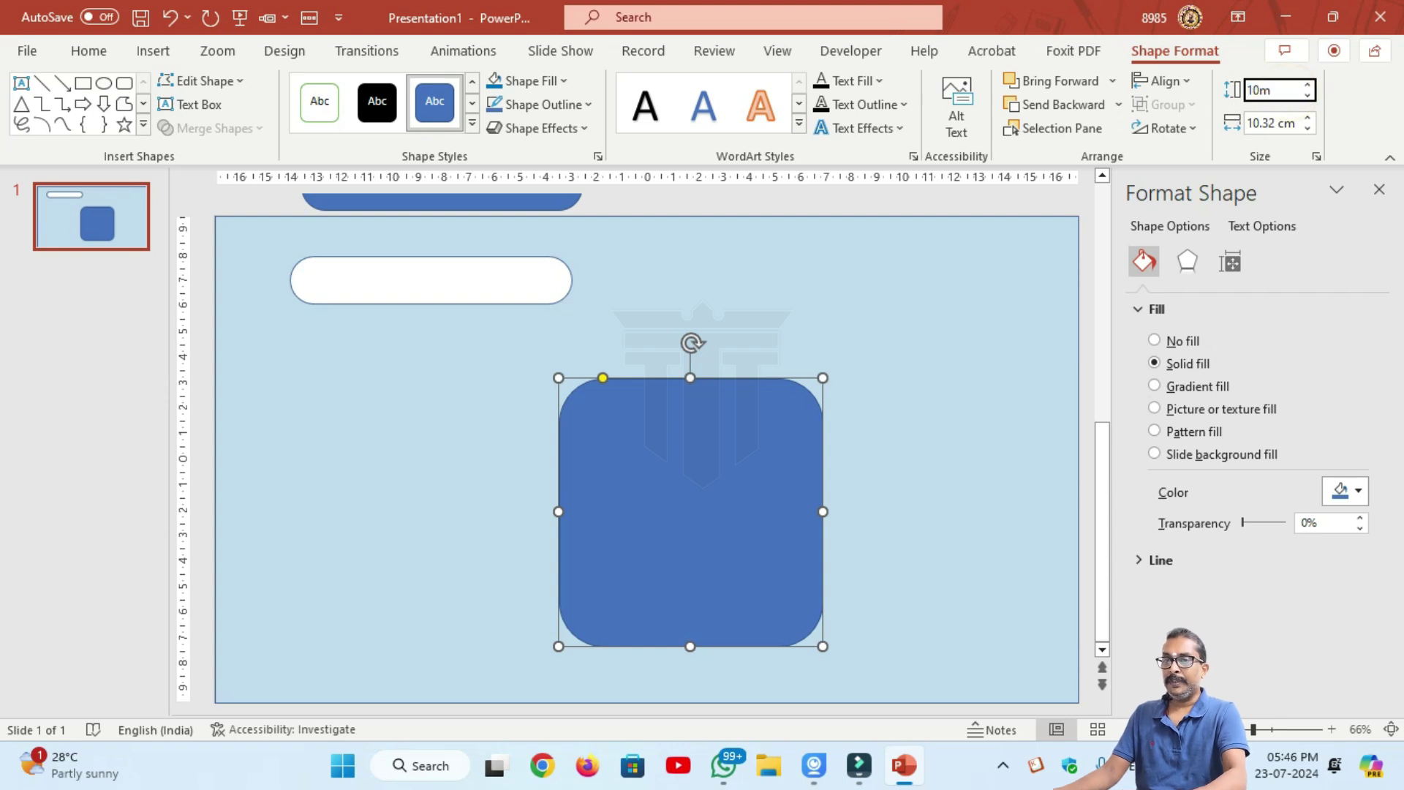
pyautogui.press('Tab')
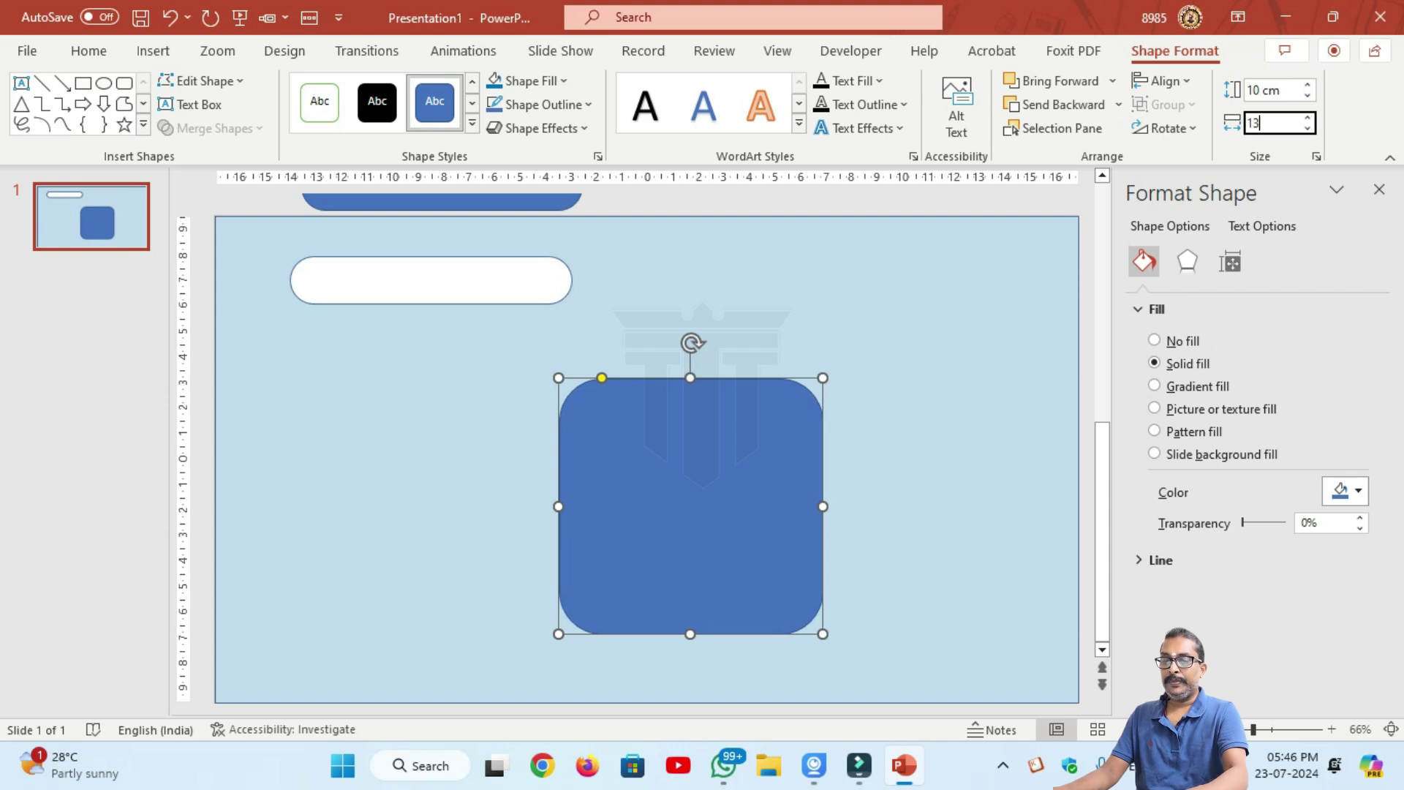
pyautogui.press('Return')
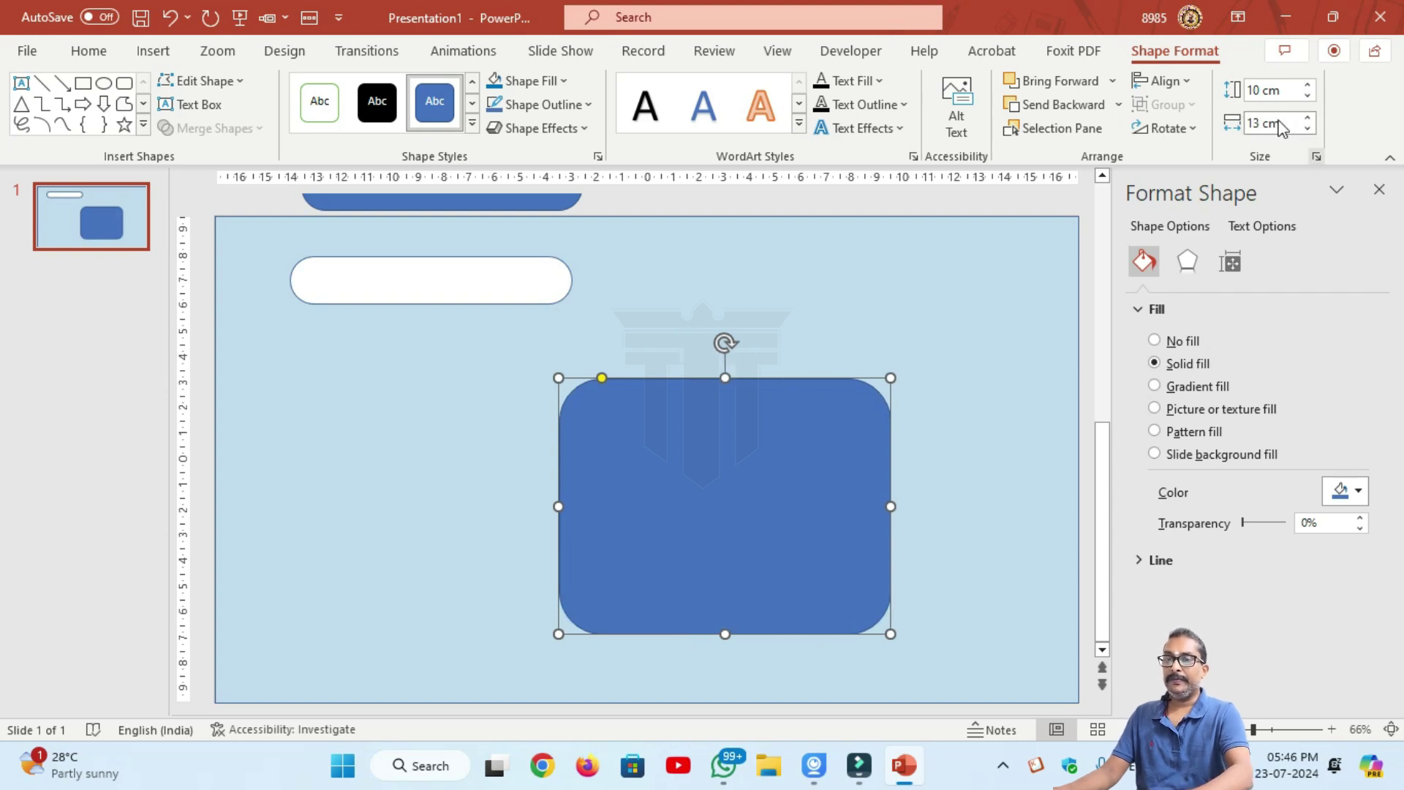
pyautogui.write('10')
pyautogui.press('Return')
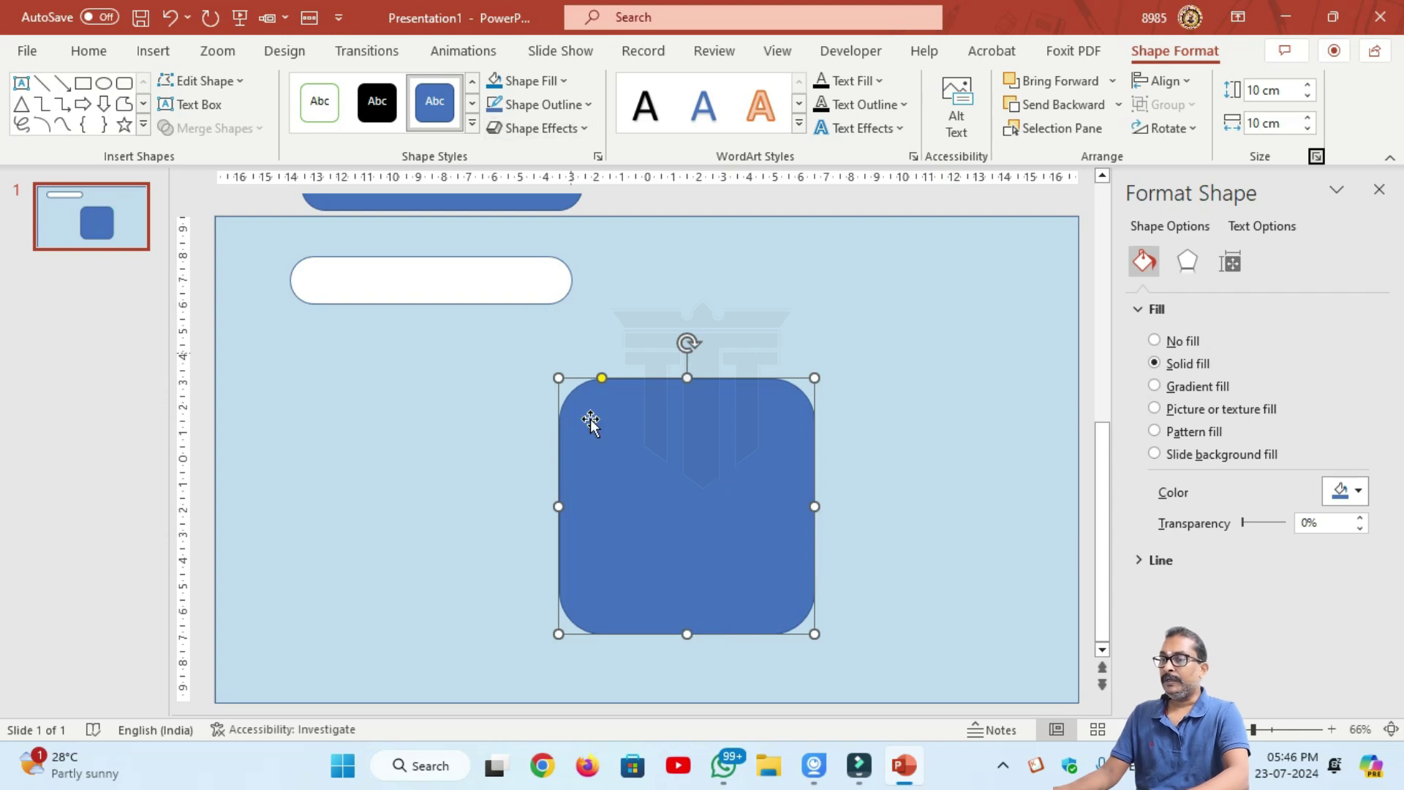
pyautogui.moveTo(601, 379); pyautogui.dragTo(577, 379)
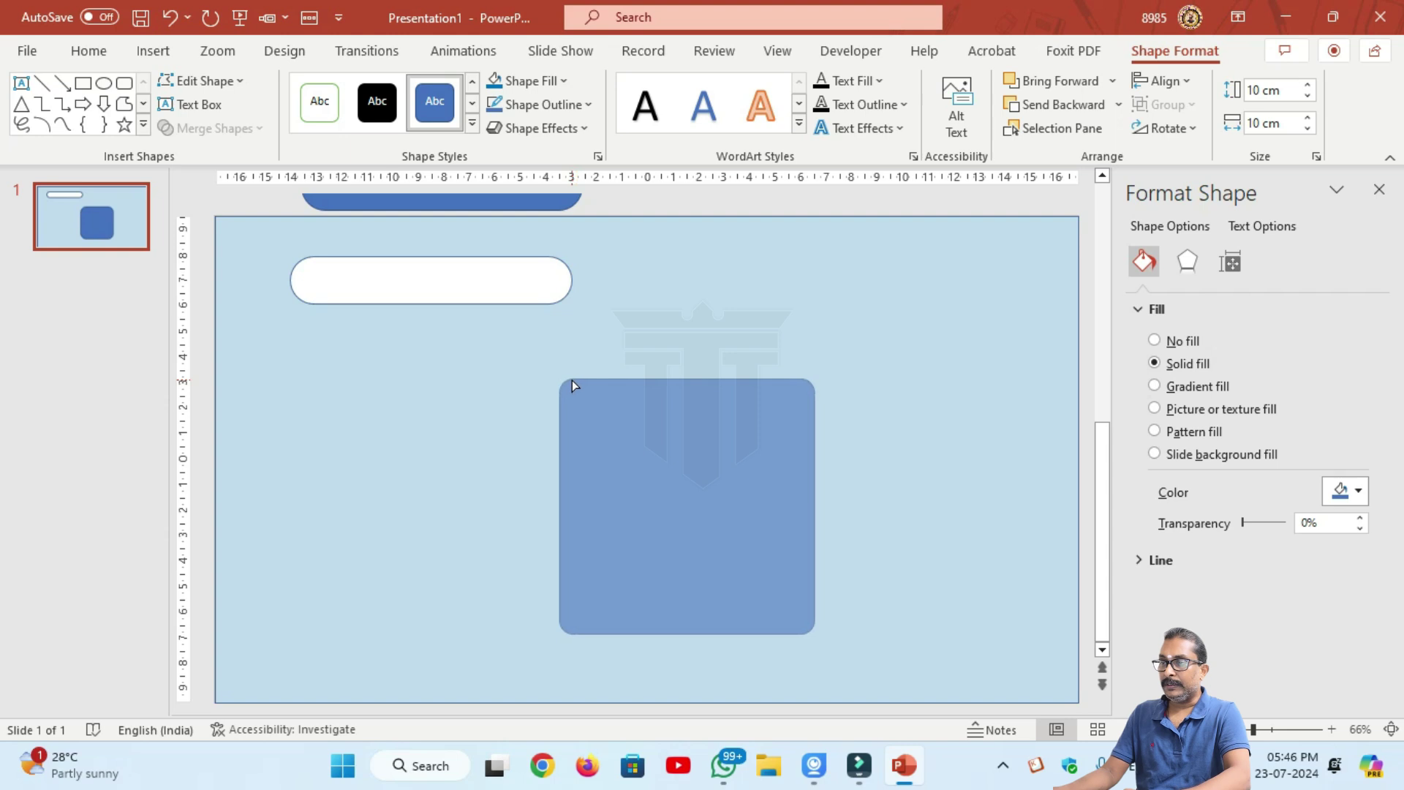
pyautogui.click(572, 379)
pyautogui.click(972, 506)
pyautogui.click(703, 510)
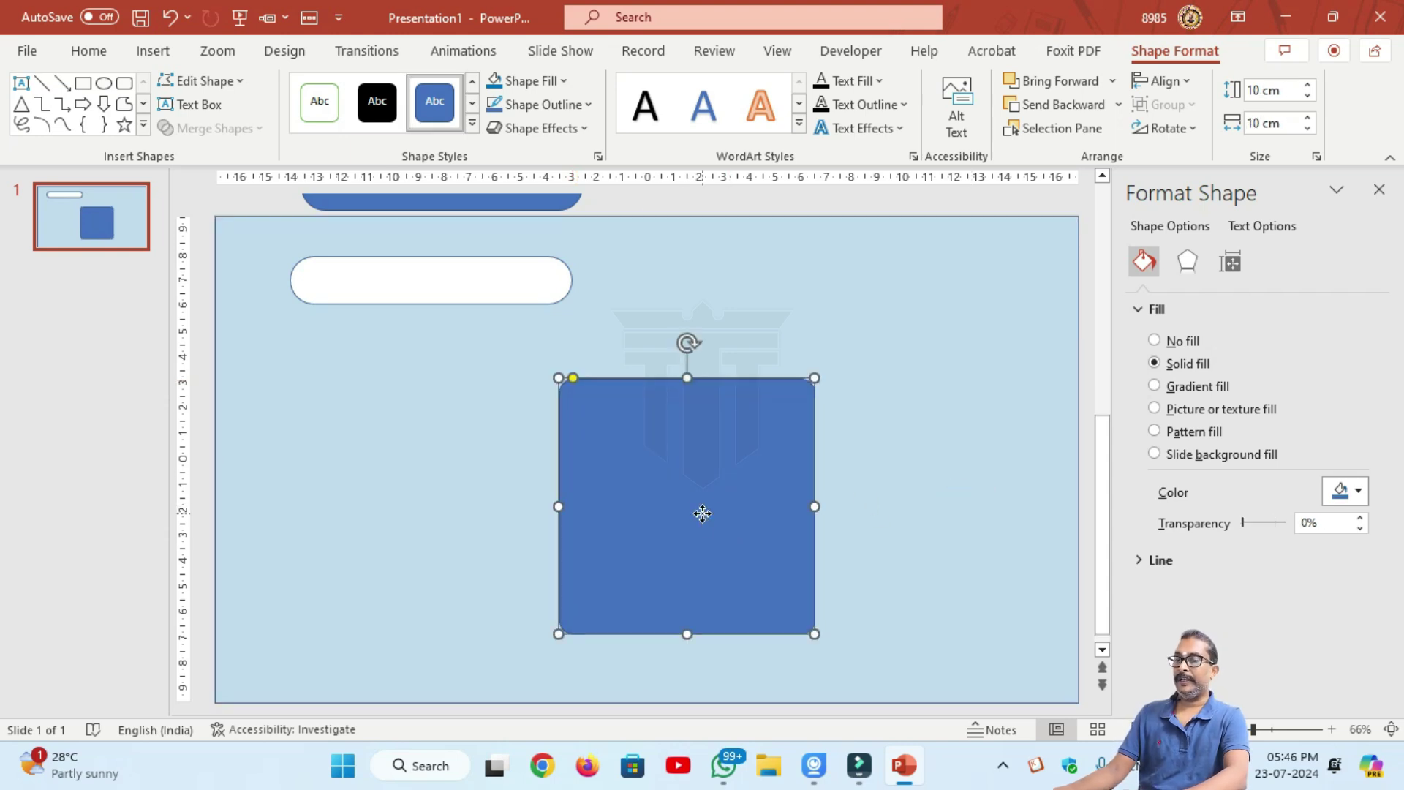
# Fill the square white and give it an outer shadow.
pyautogui.click(562, 82)
pyautogui.click(494, 137)
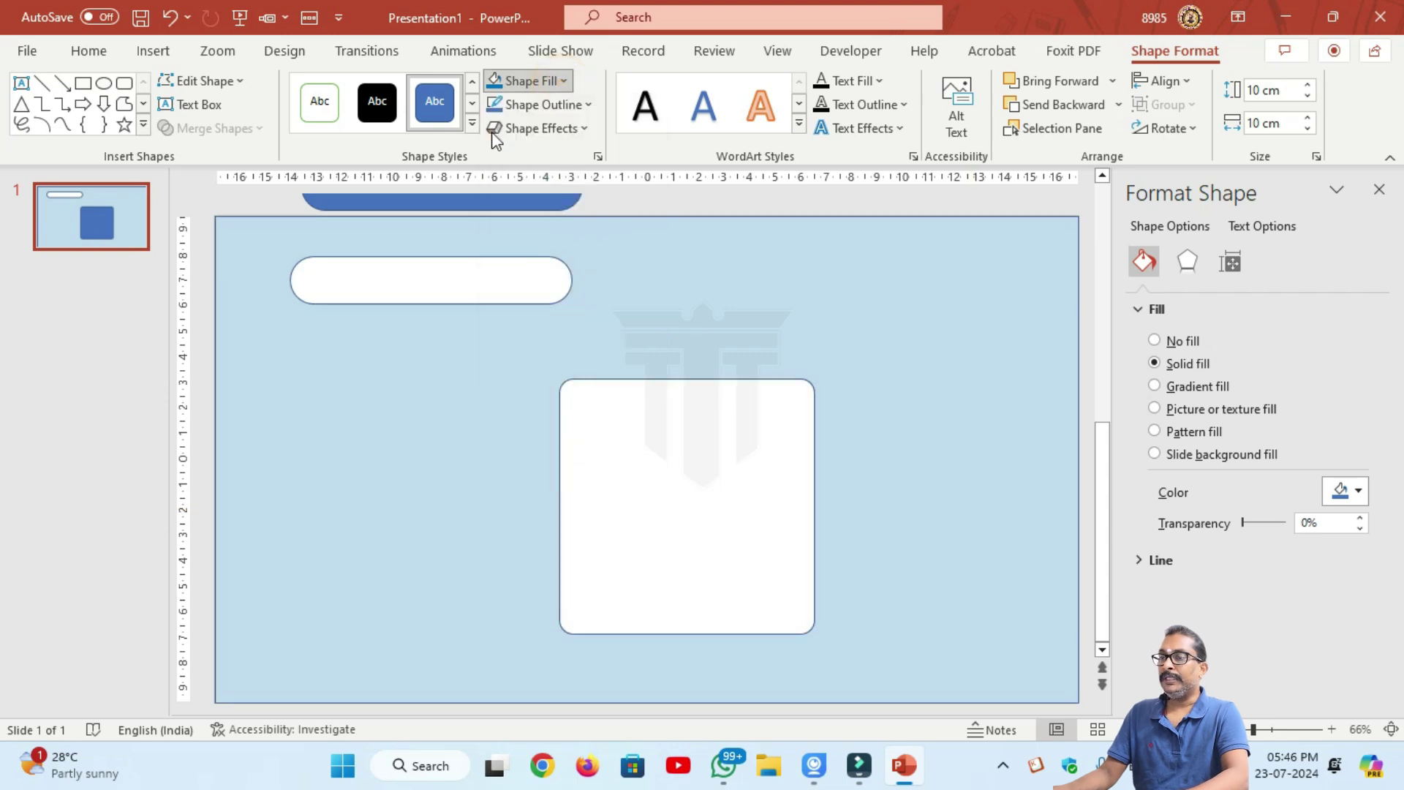
pyautogui.click(583, 127)
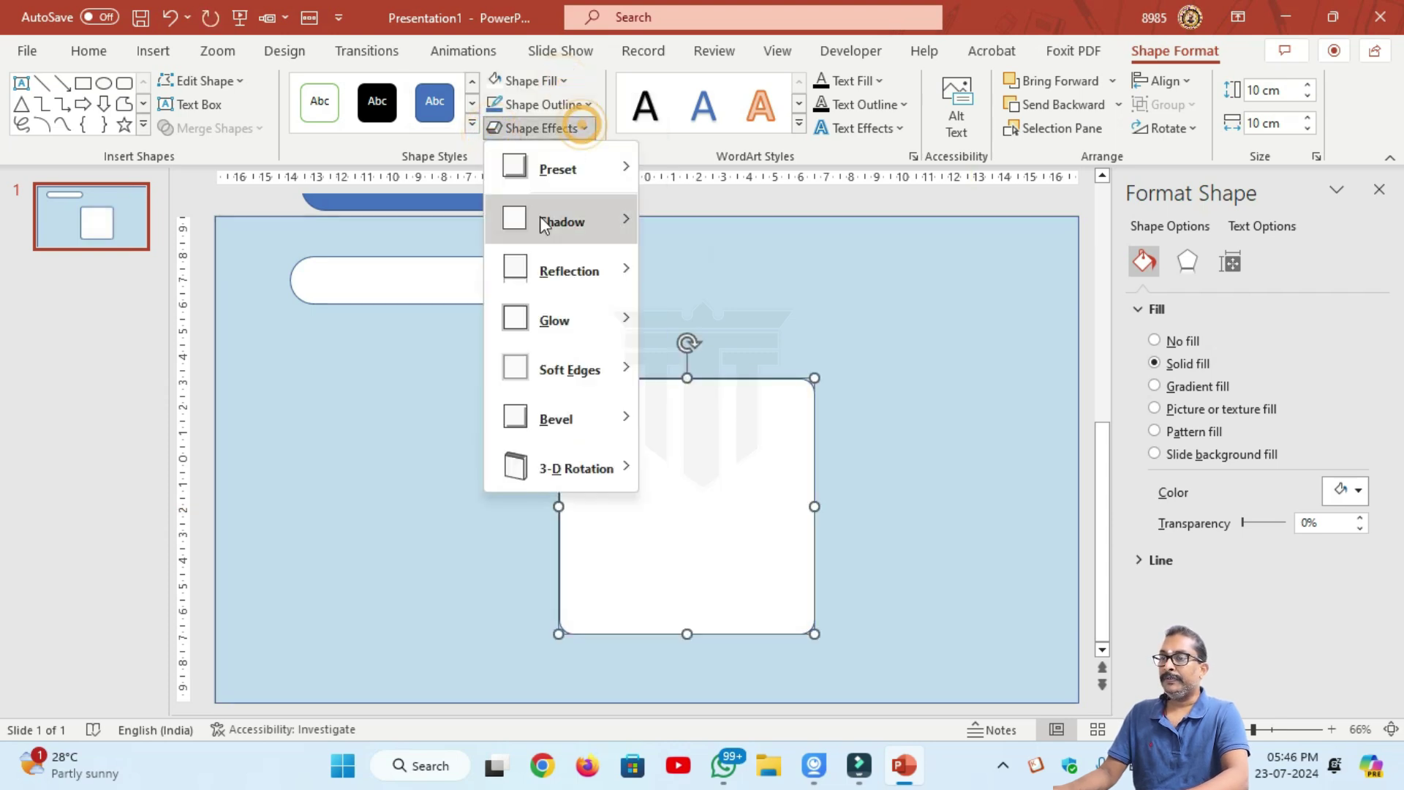
pyautogui.moveTo(562, 221)
pyautogui.click(676, 231)
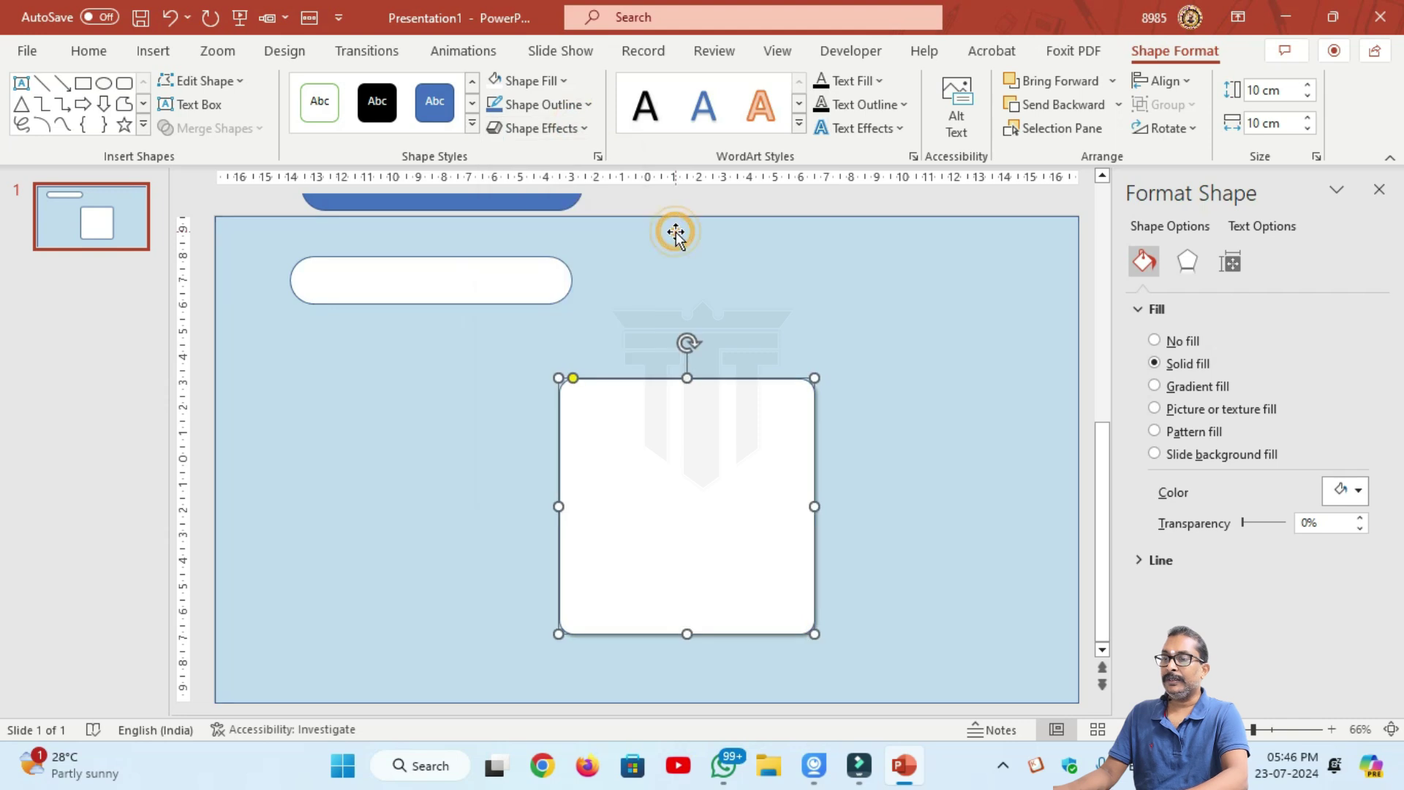
# Increase the shadow distance to 5 pt.
pyautogui.click(1187, 262)
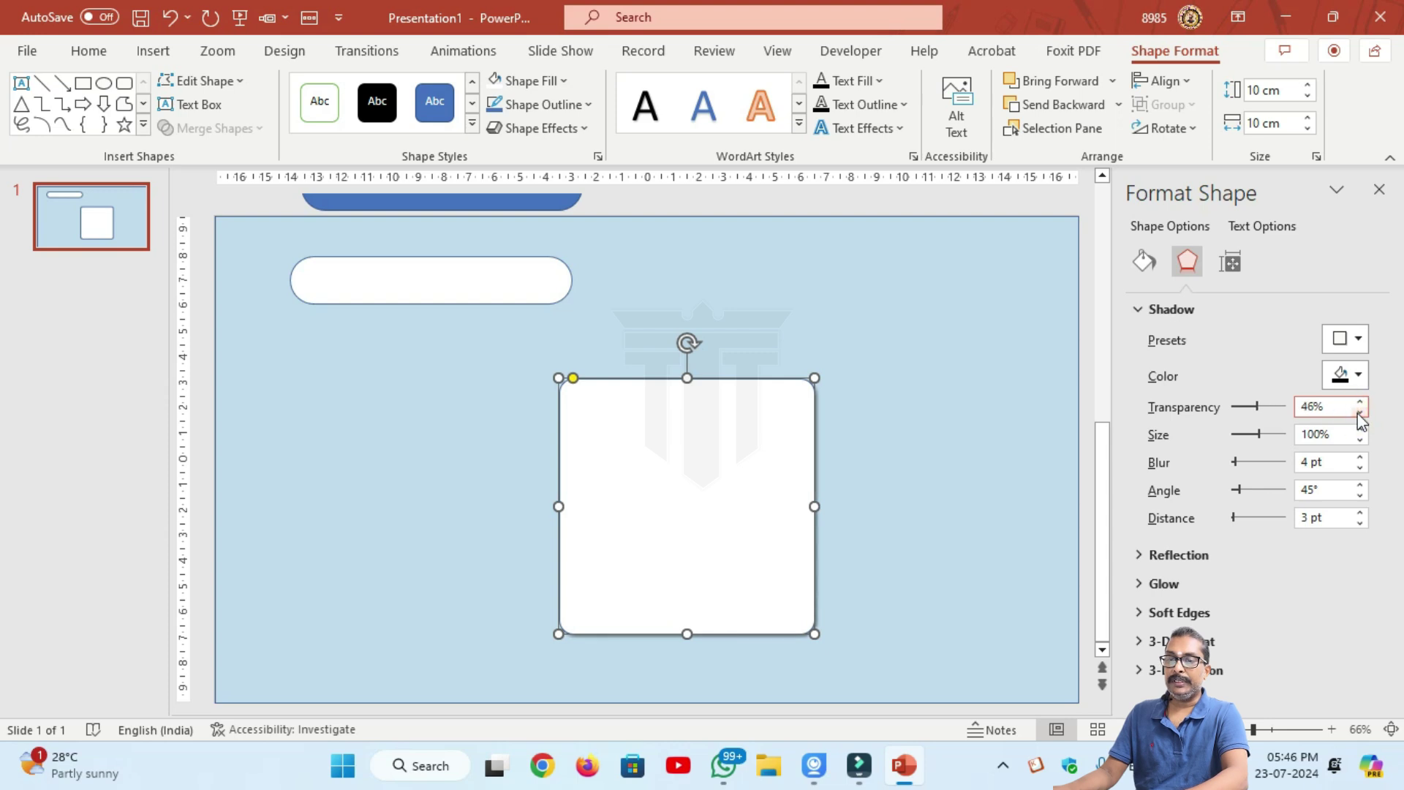
pyautogui.click(1361, 512)
pyautogui.click(1360, 512)
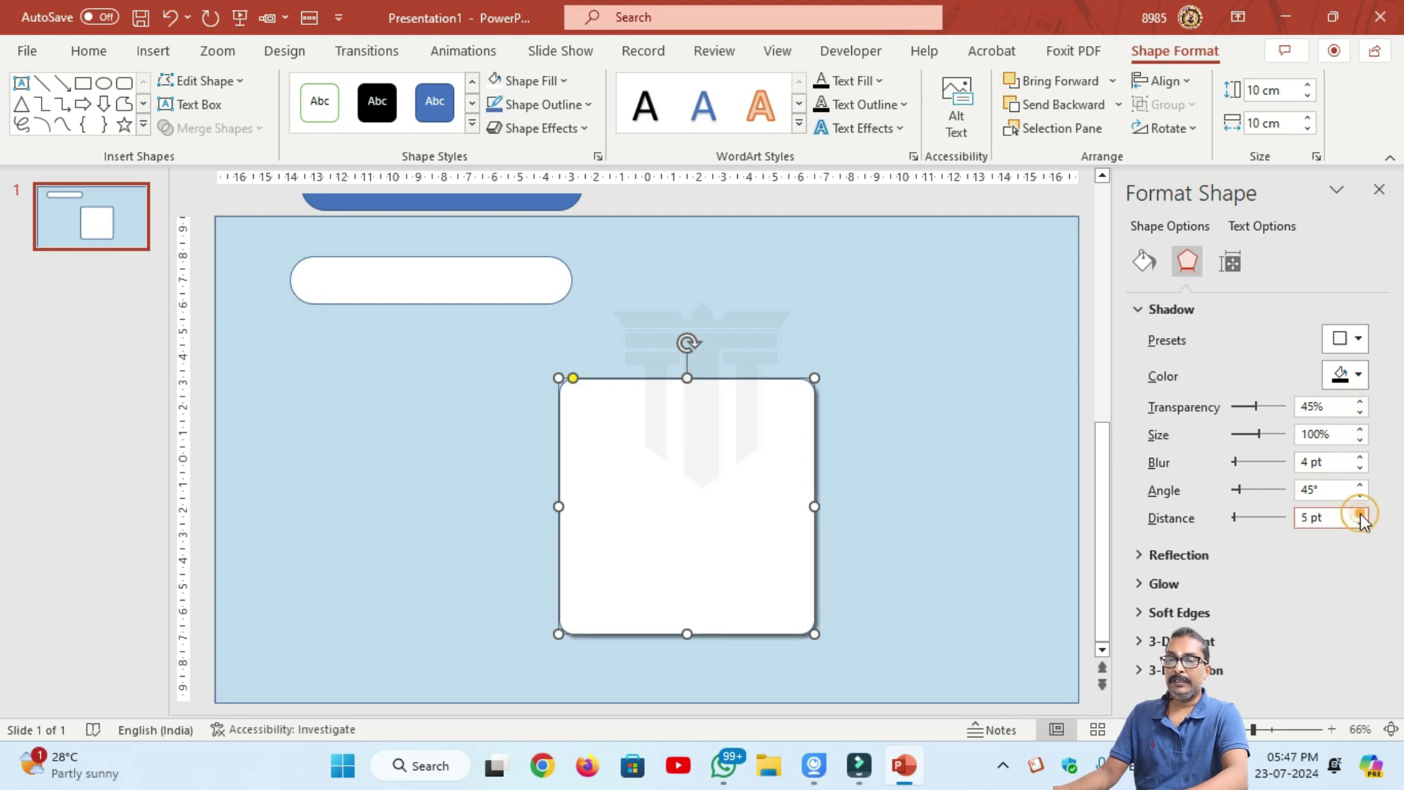
pyautogui.click(959, 581)
pyautogui.click(731, 539)
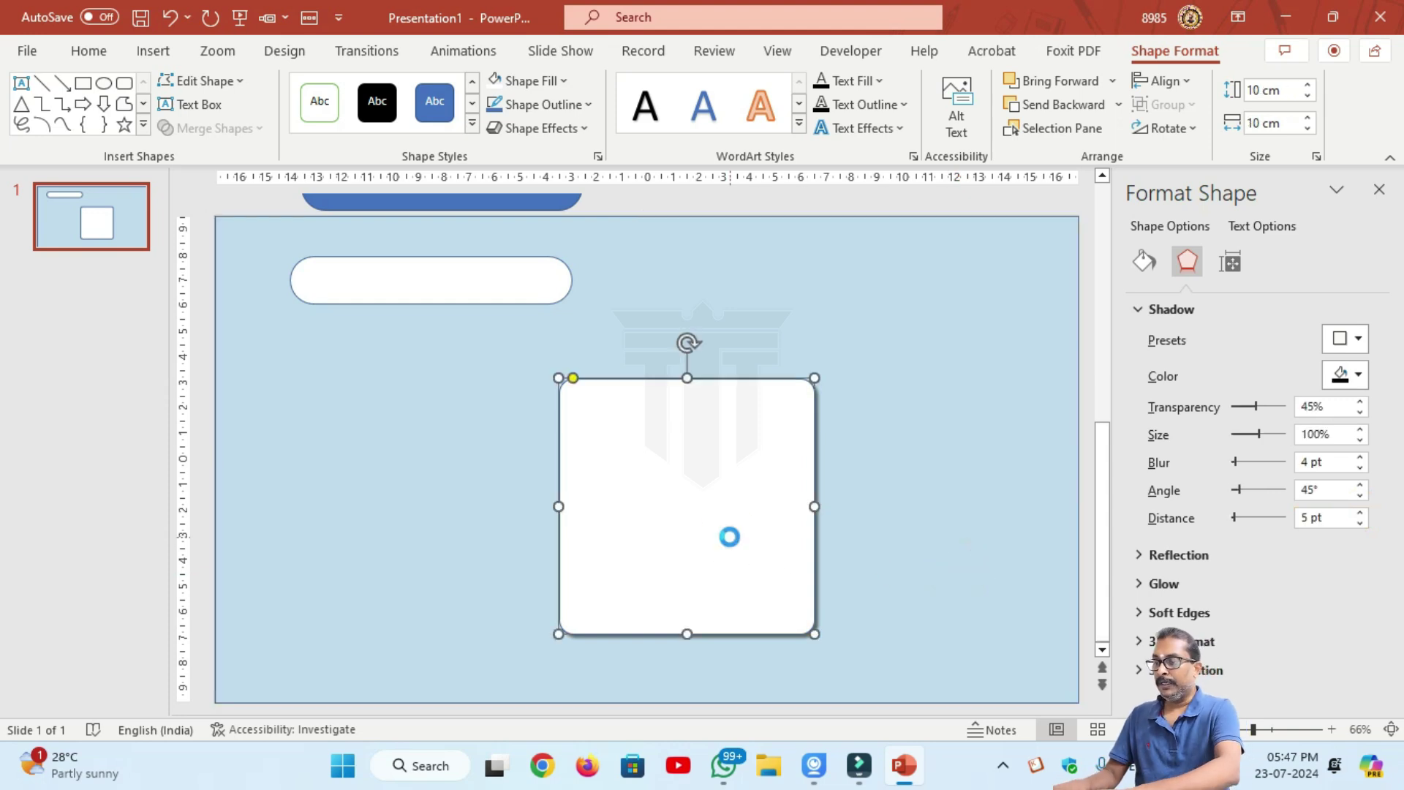
pyautogui.moveTo(729, 535); pyautogui.dragTo(718, 531)
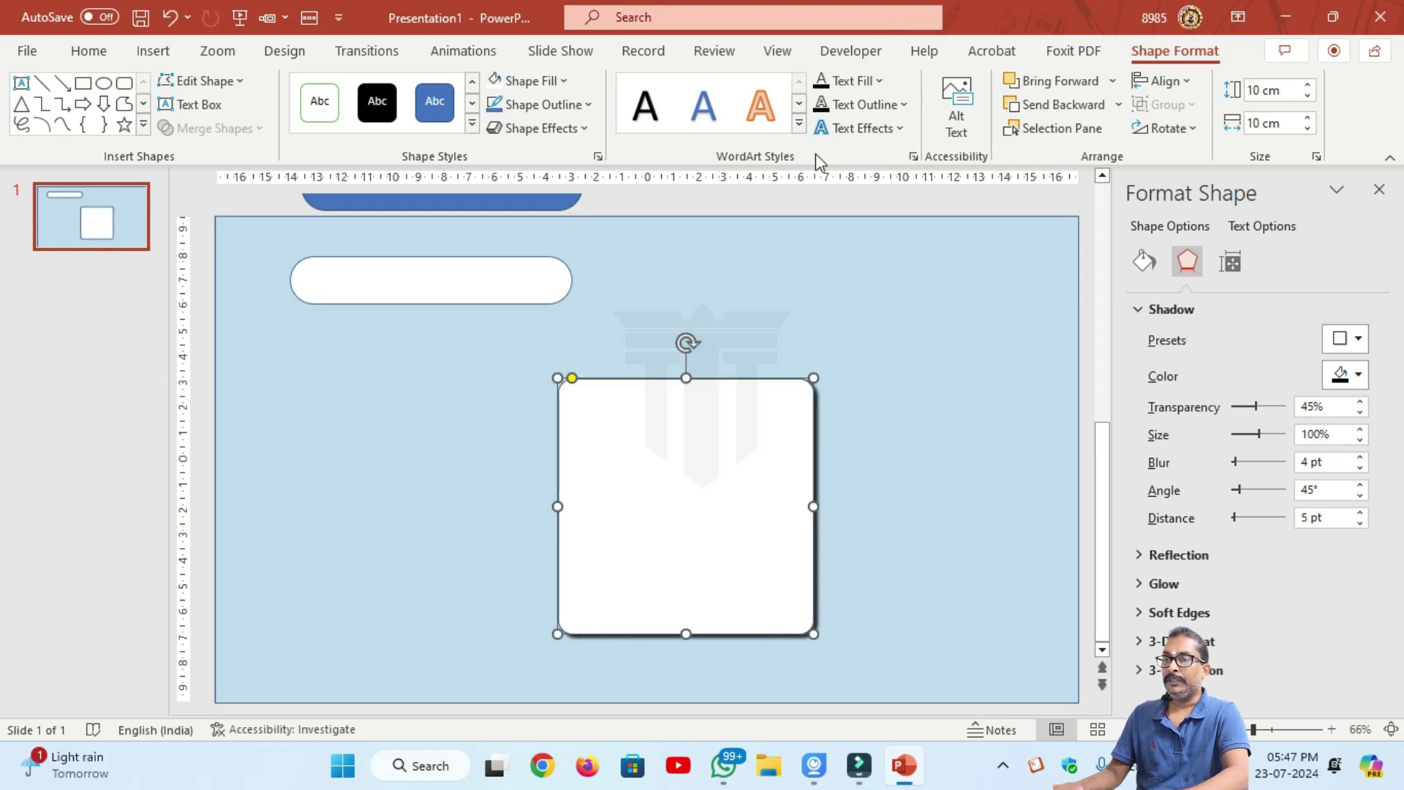
pyautogui.click(938, 502)
pyautogui.click(705, 476)
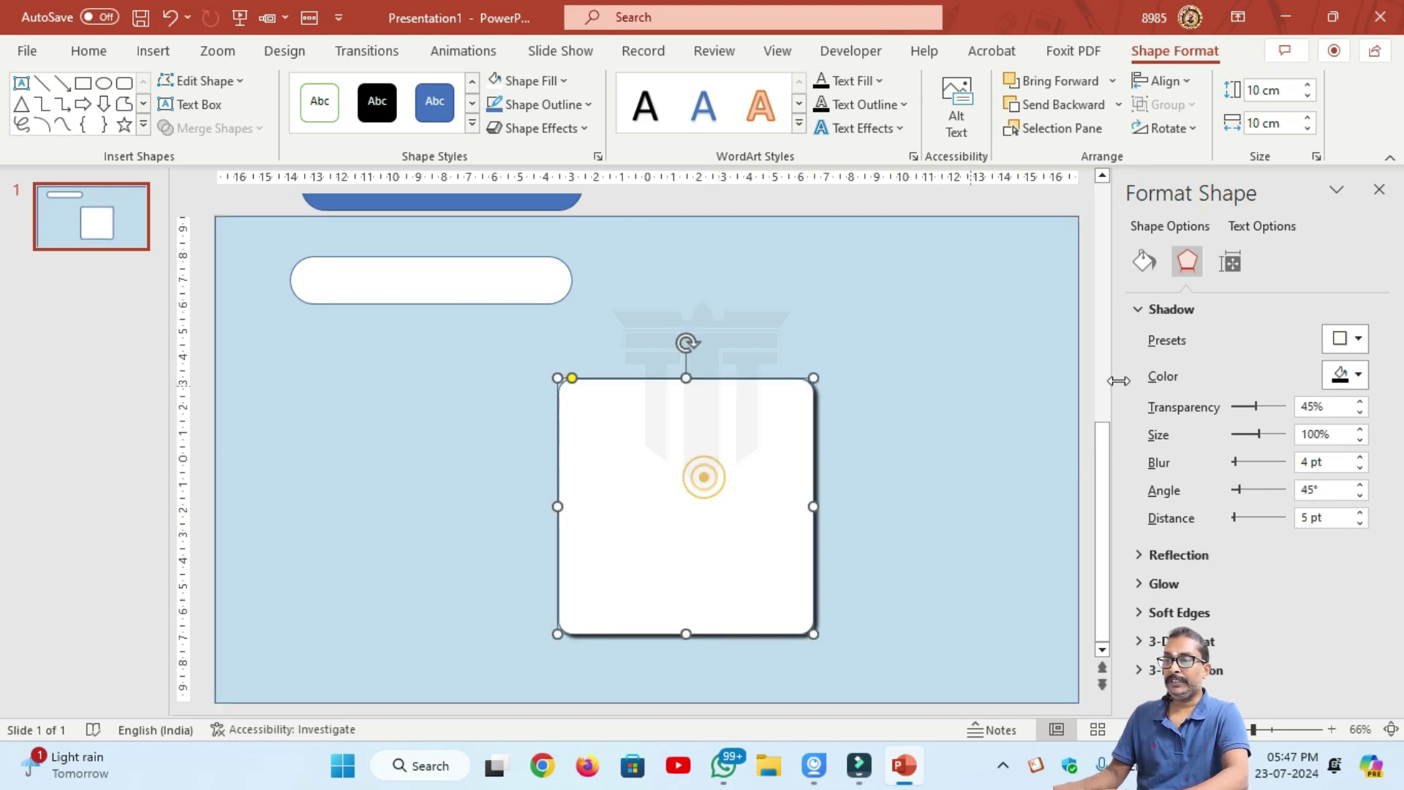
# Raise the shadow angle to 220° and marquee-select the square.
pyautogui.click(1361, 485)
pyautogui.click(1362, 485)
pyautogui.click(1361, 485)
pyautogui.click(1361, 485)
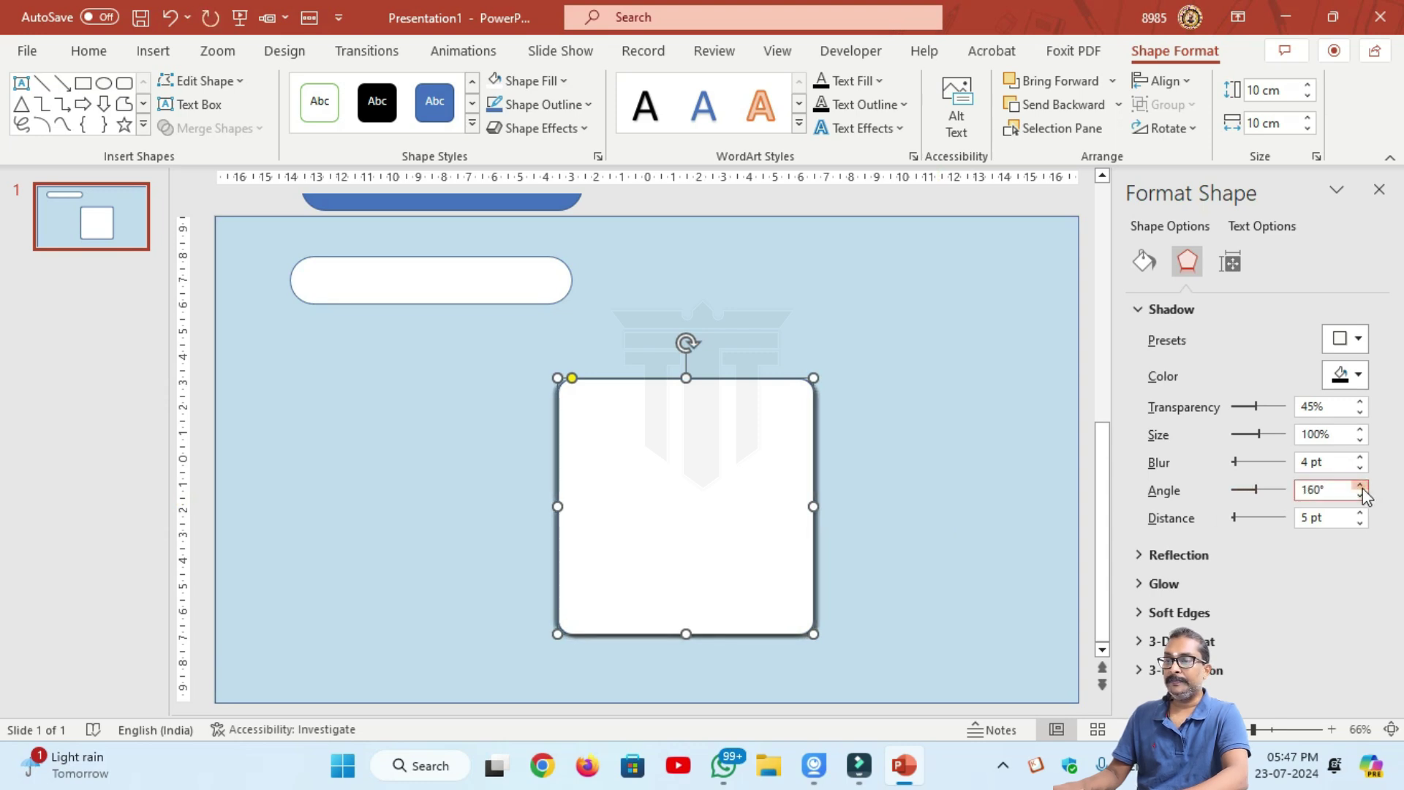
pyautogui.click(1361, 485)
pyautogui.click(1361, 485)
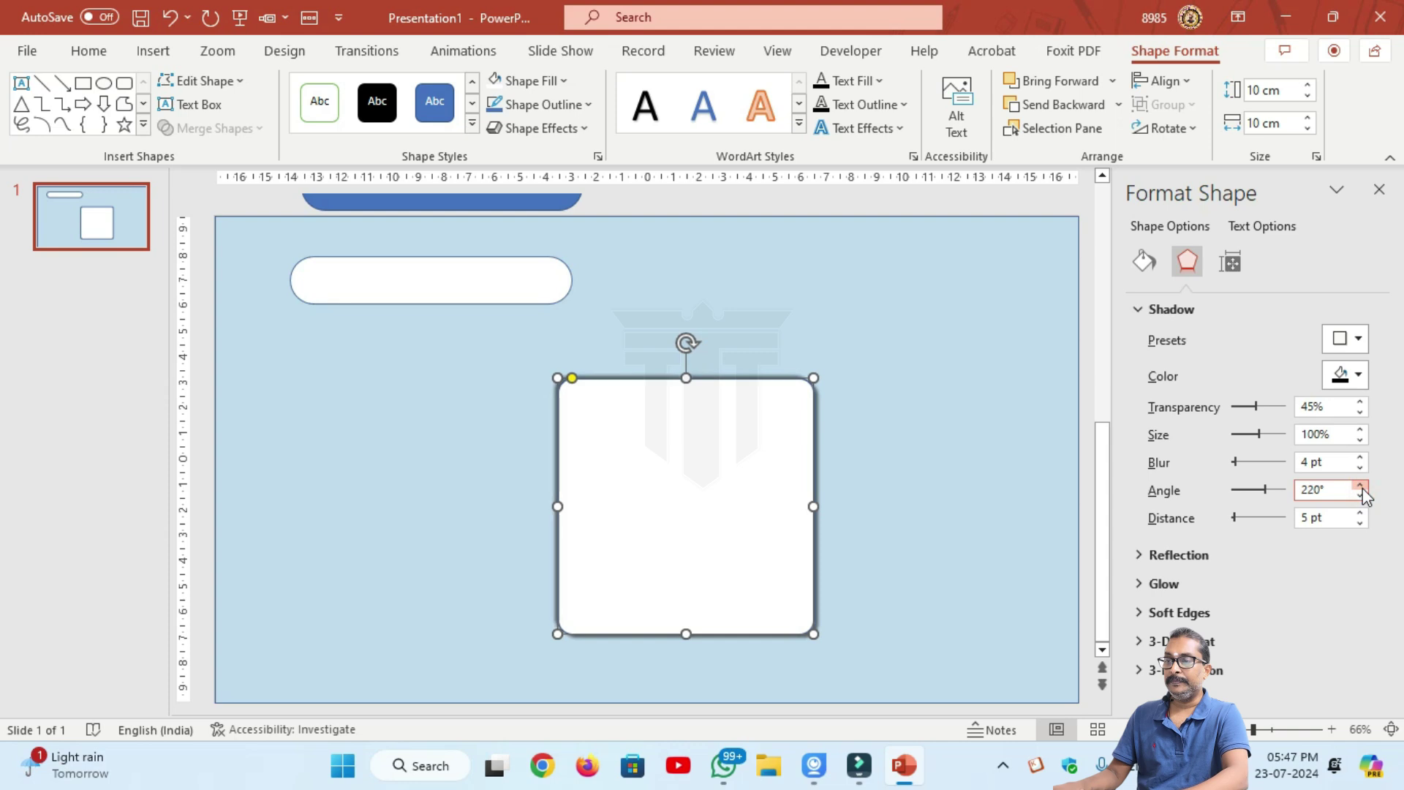
pyautogui.click(978, 533)
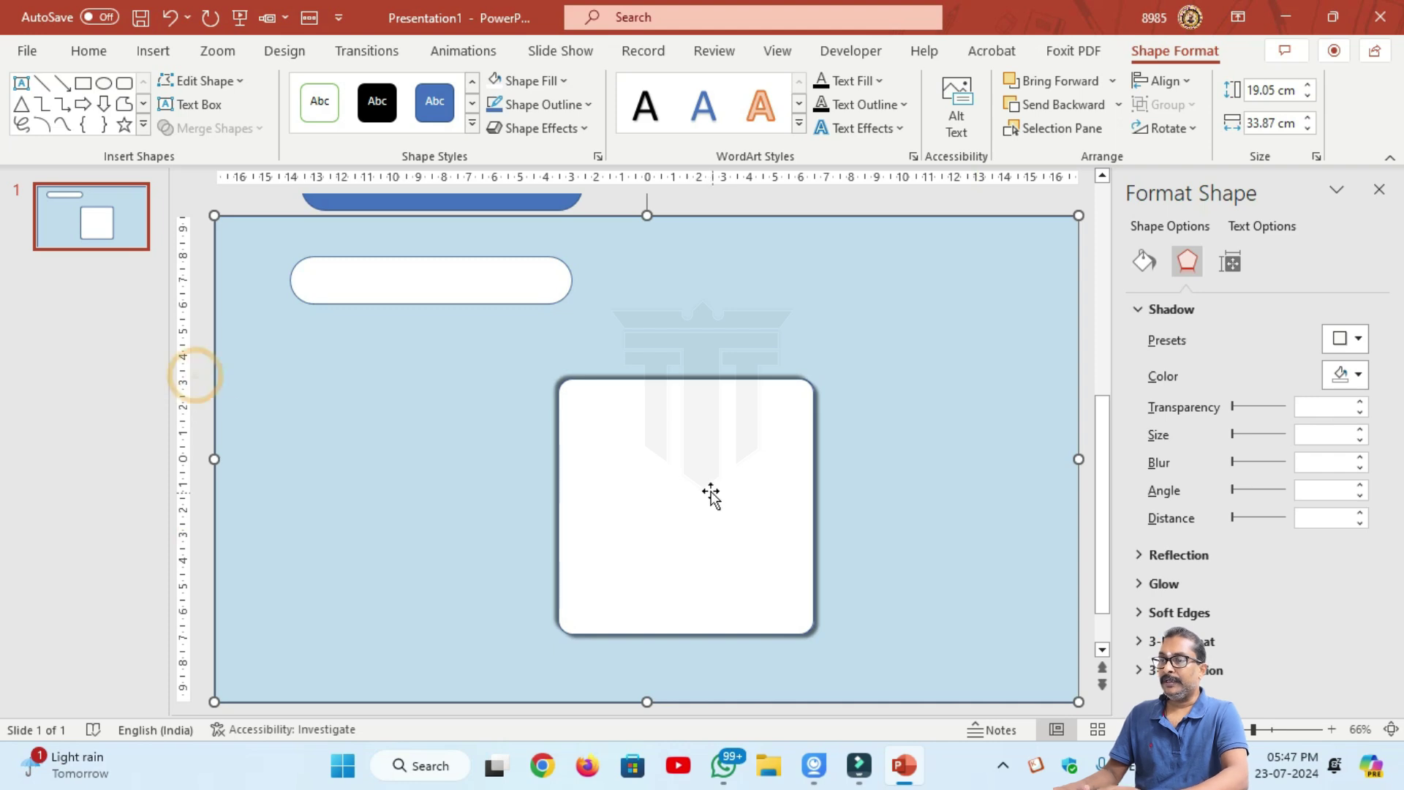
pyautogui.moveTo(202, 288); pyautogui.dragTo(1007, 679)
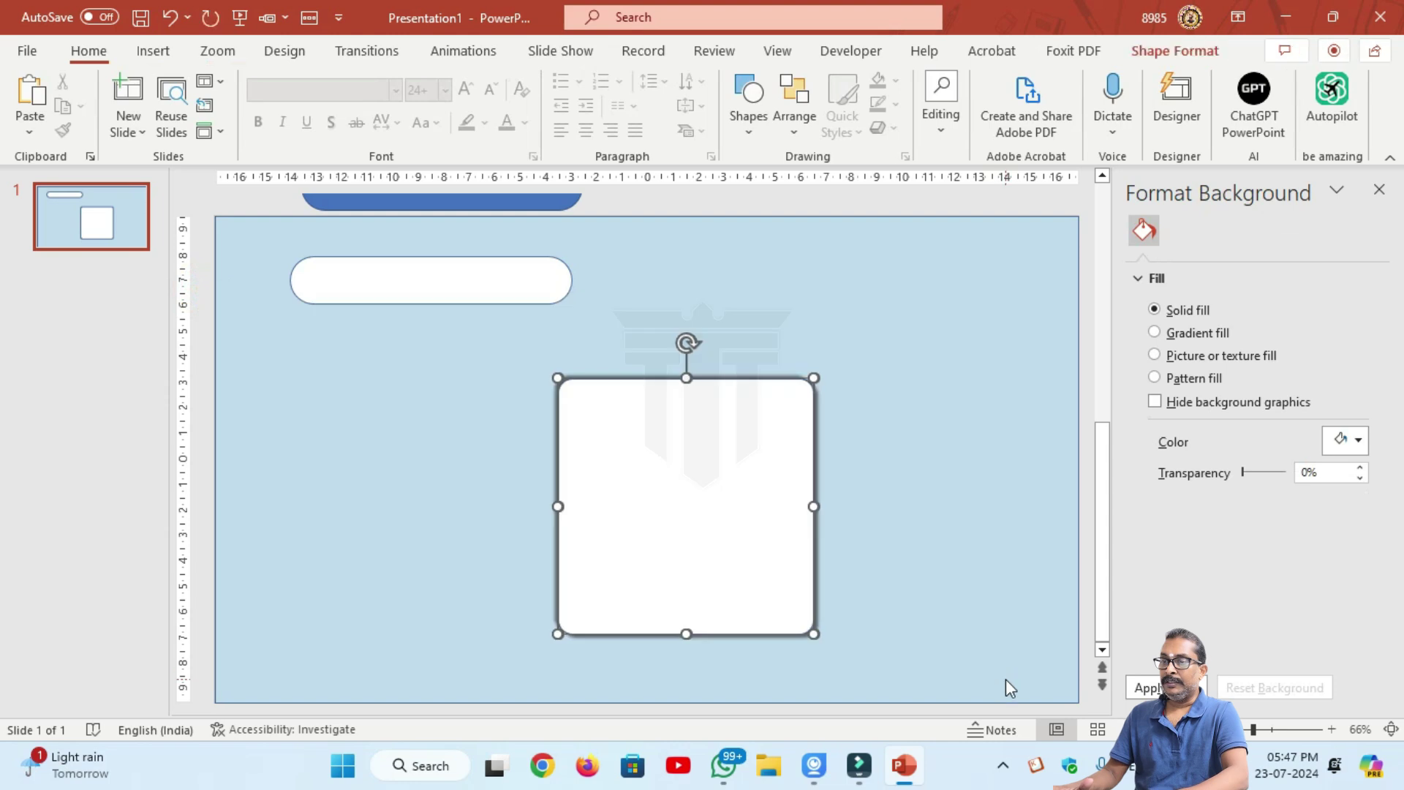
# Group the selected white square with Ctrl+G.
pyautogui.click(102, 57)
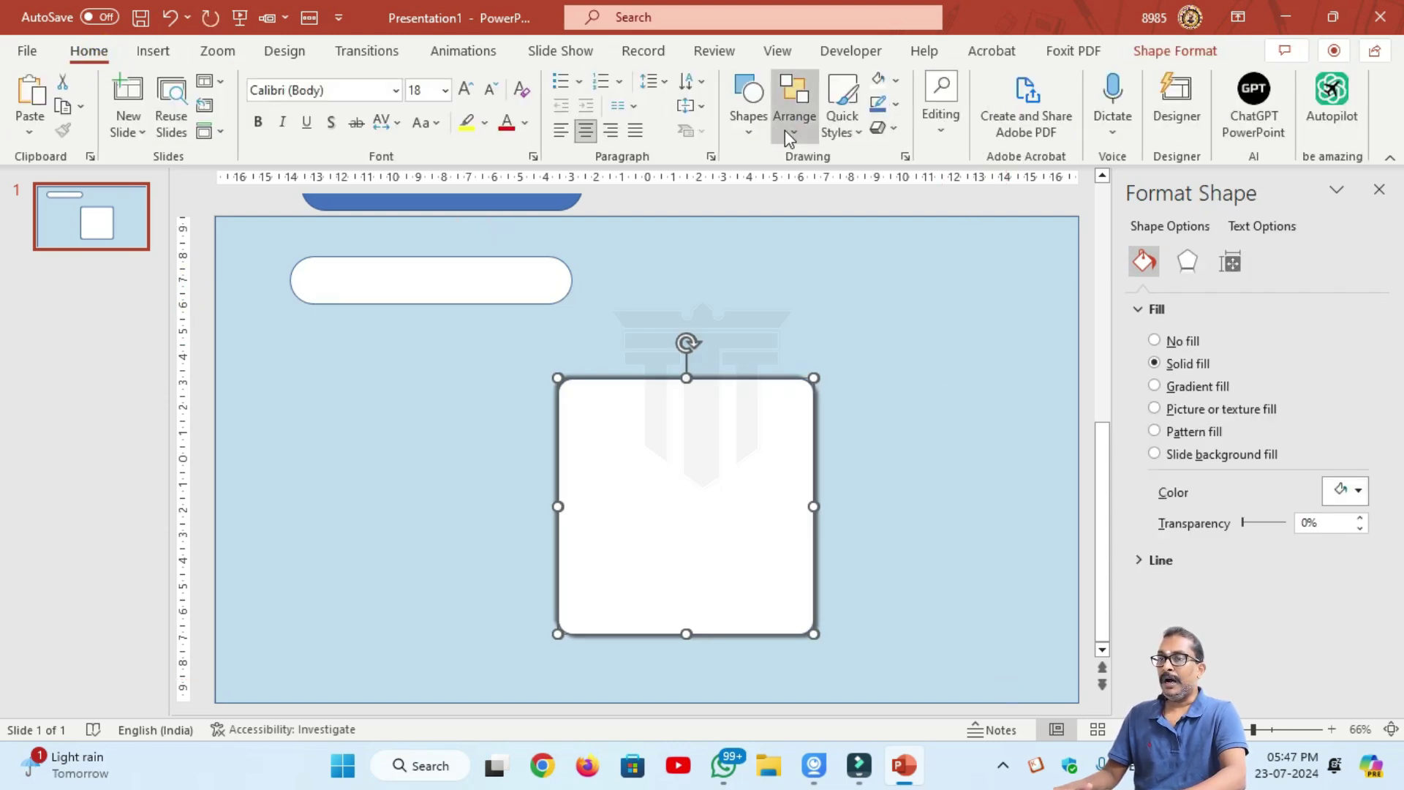
pyautogui.click(790, 128)
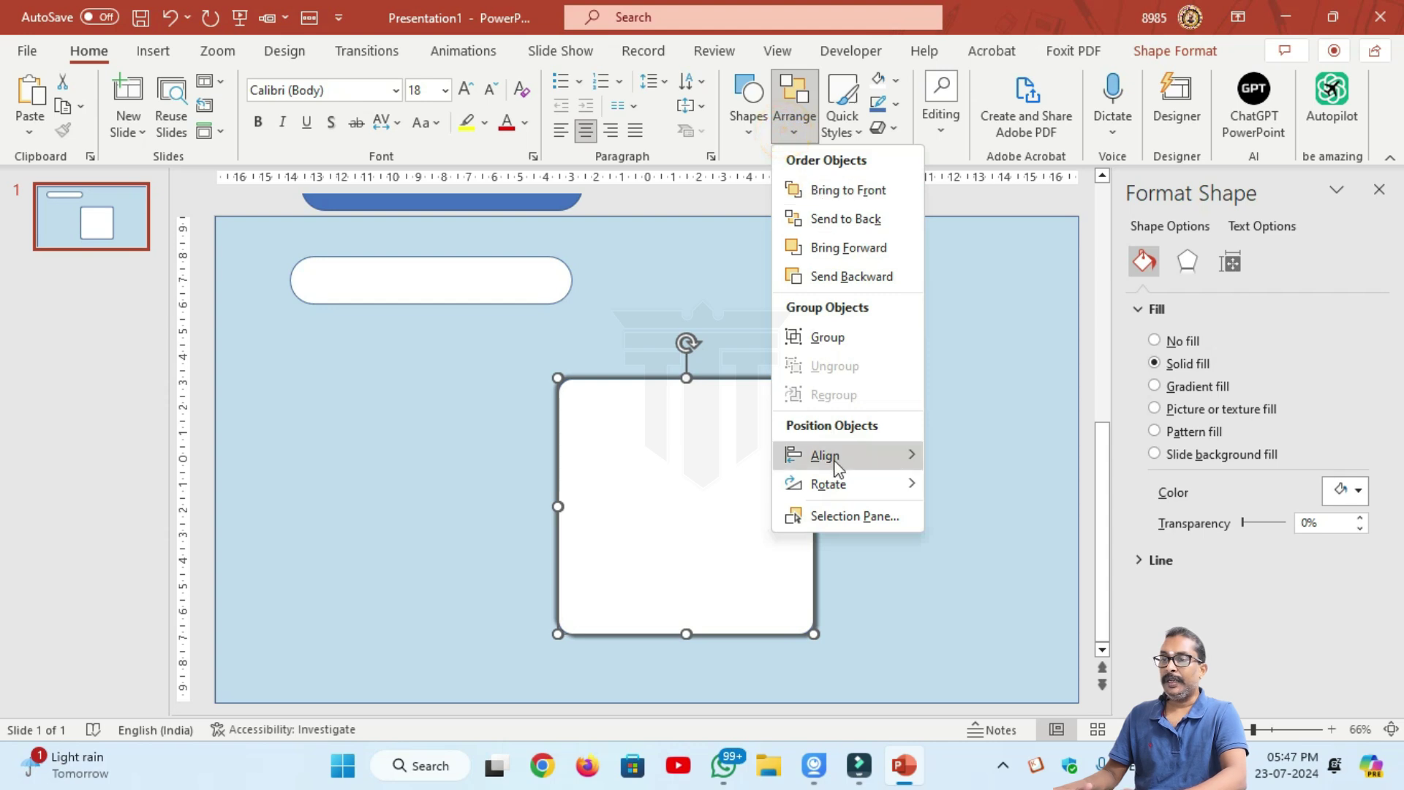
pyautogui.click(995, 491)
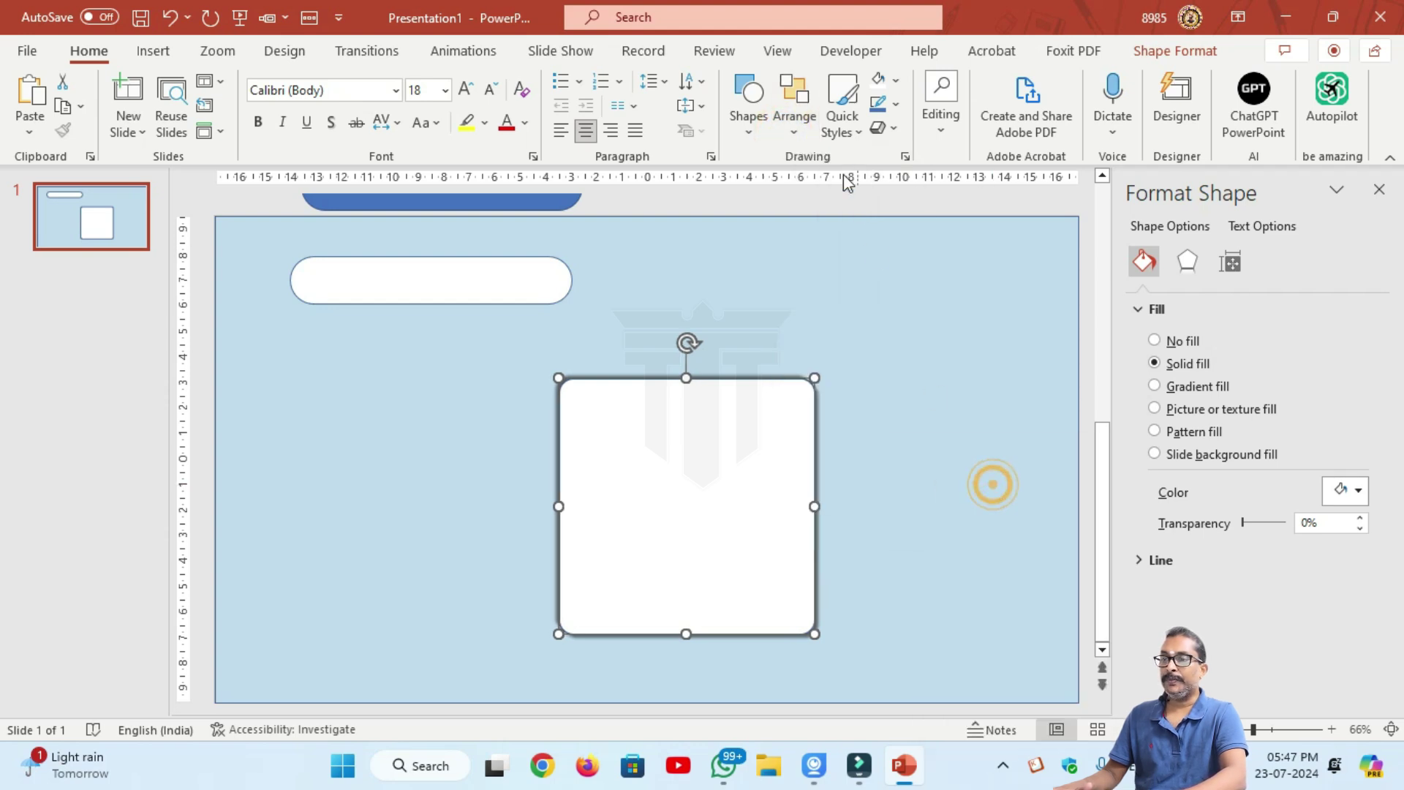
pyautogui.click(793, 120)
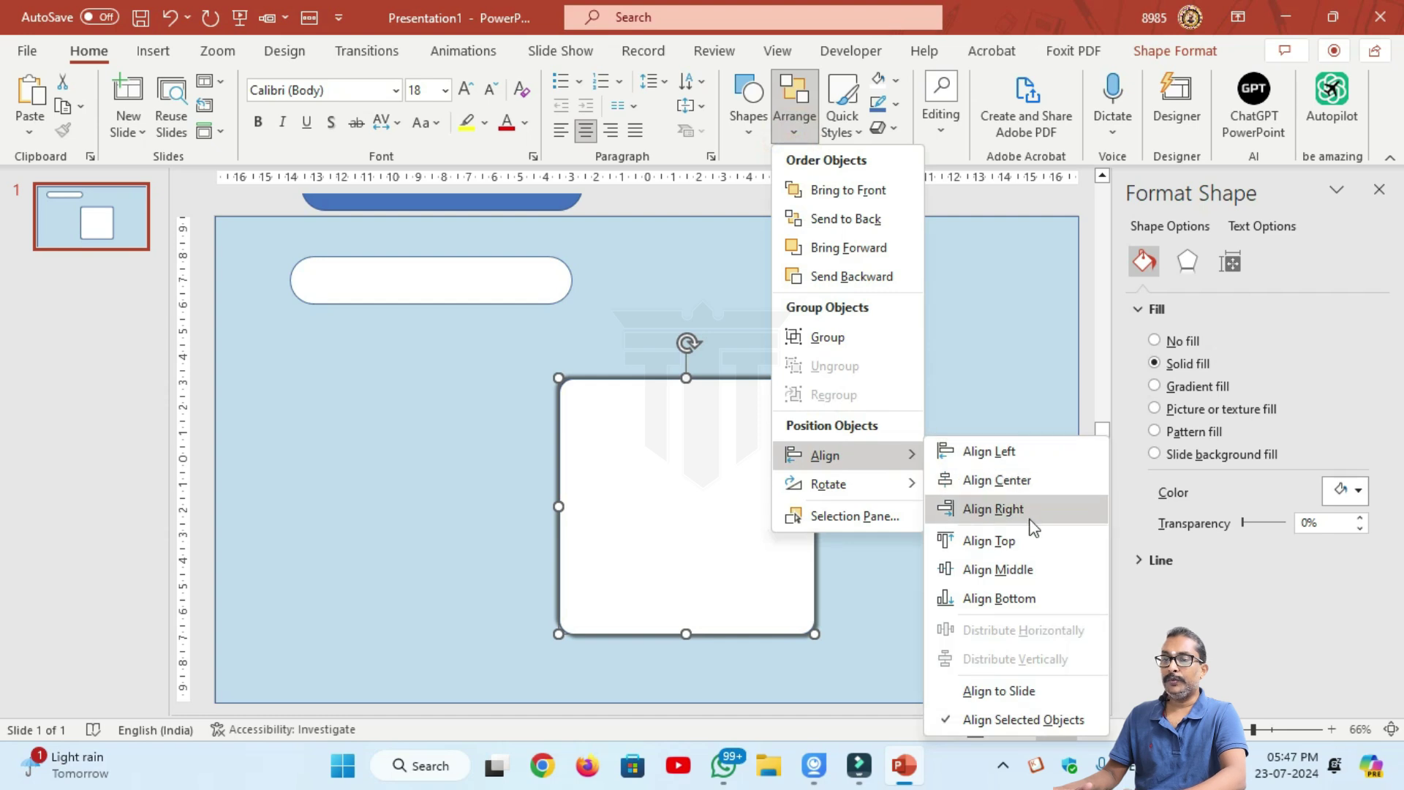
pyautogui.click(1031, 570)
pyautogui.click(1032, 570)
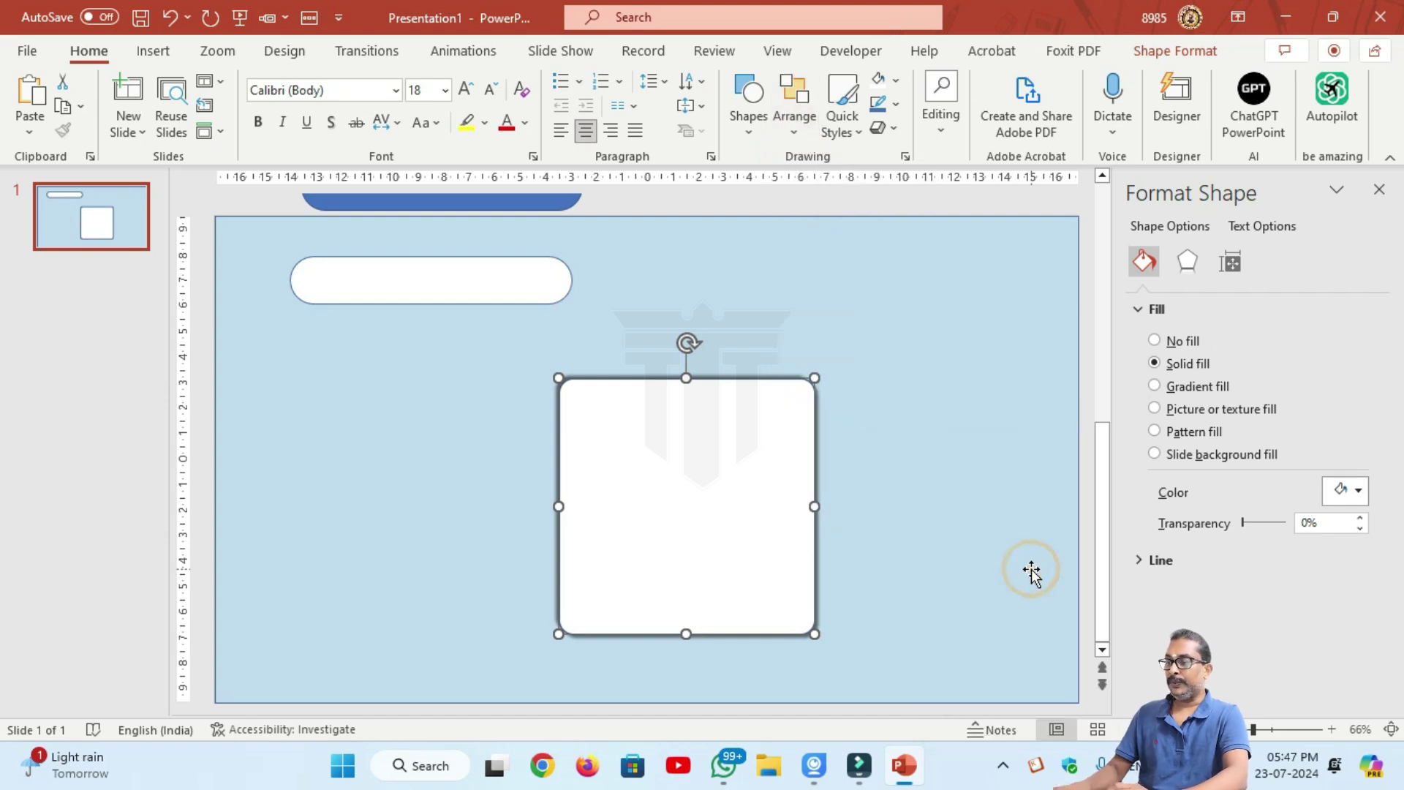
pyautogui.hotkey('ctrl', 'g')
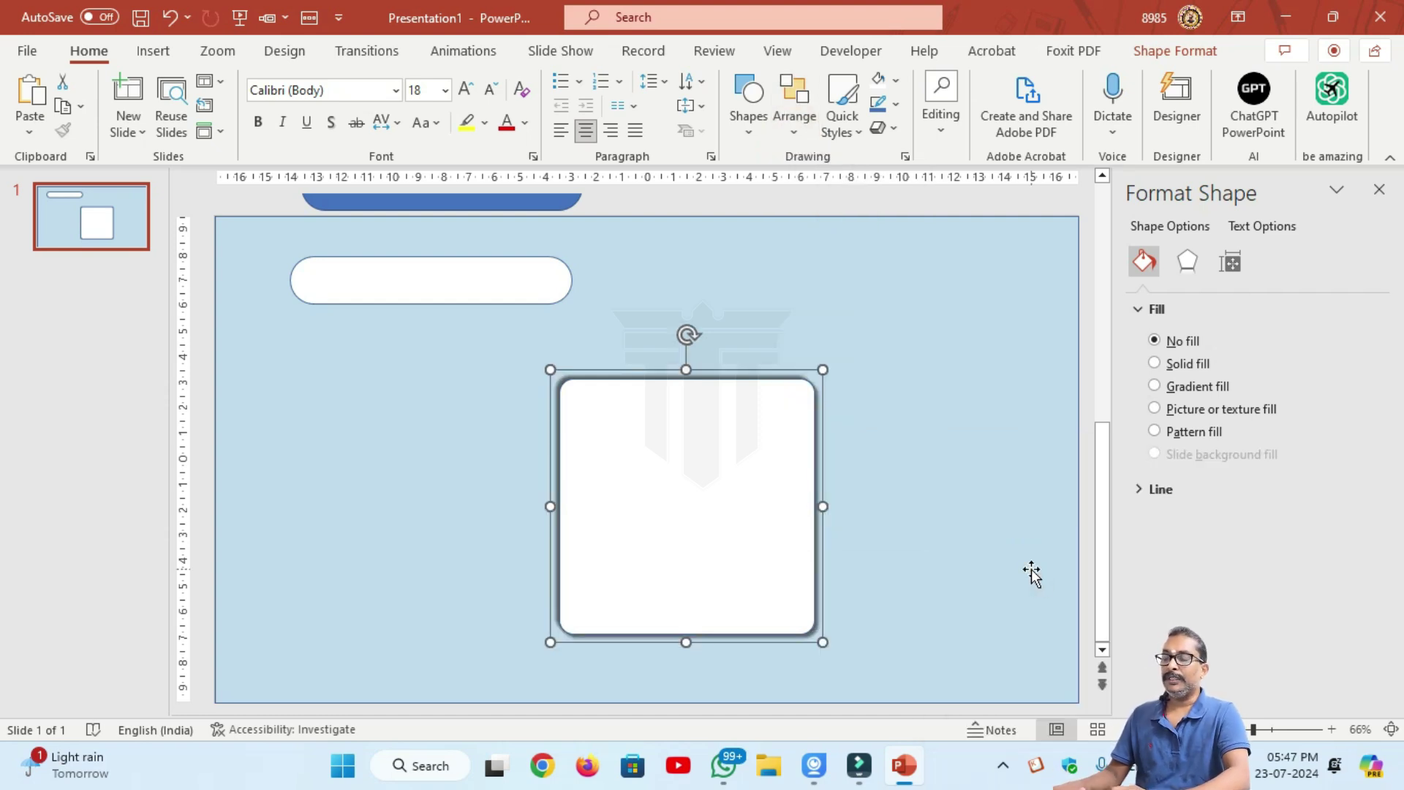
# Move the square up and right, and place a duplicate overlapping to its right.
pyautogui.click(489, 436)
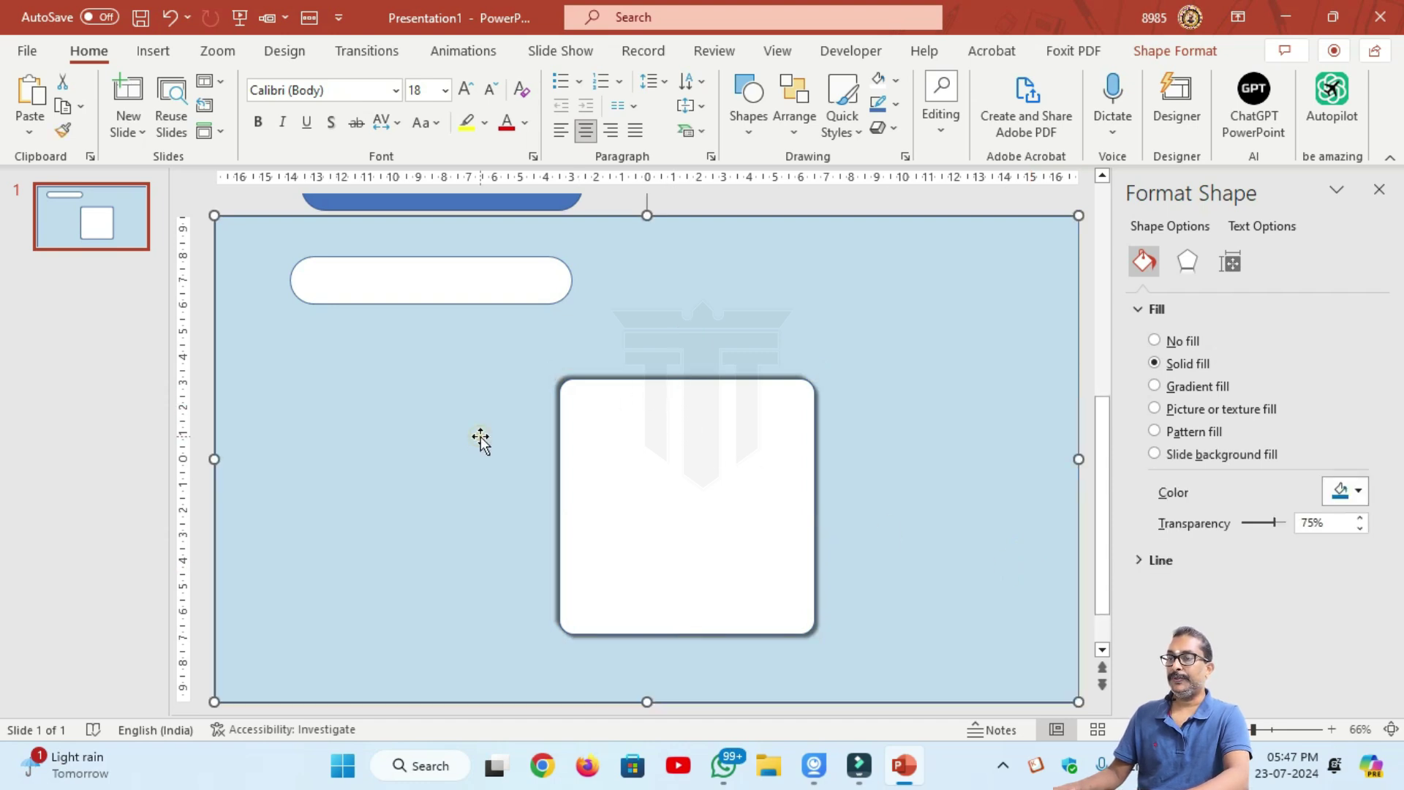
pyautogui.click(576, 412)
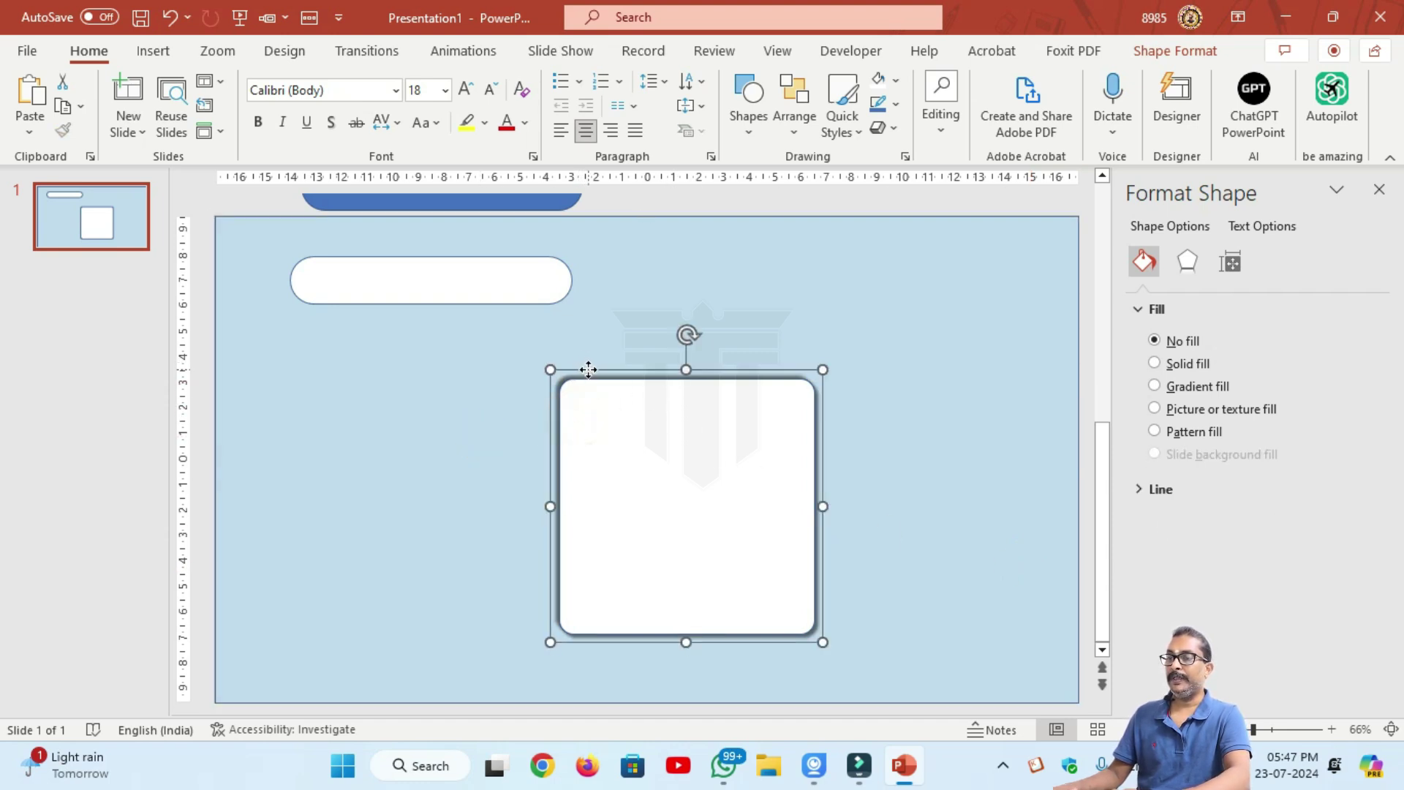
pyautogui.moveTo(589, 370); pyautogui.dragTo(610, 327)
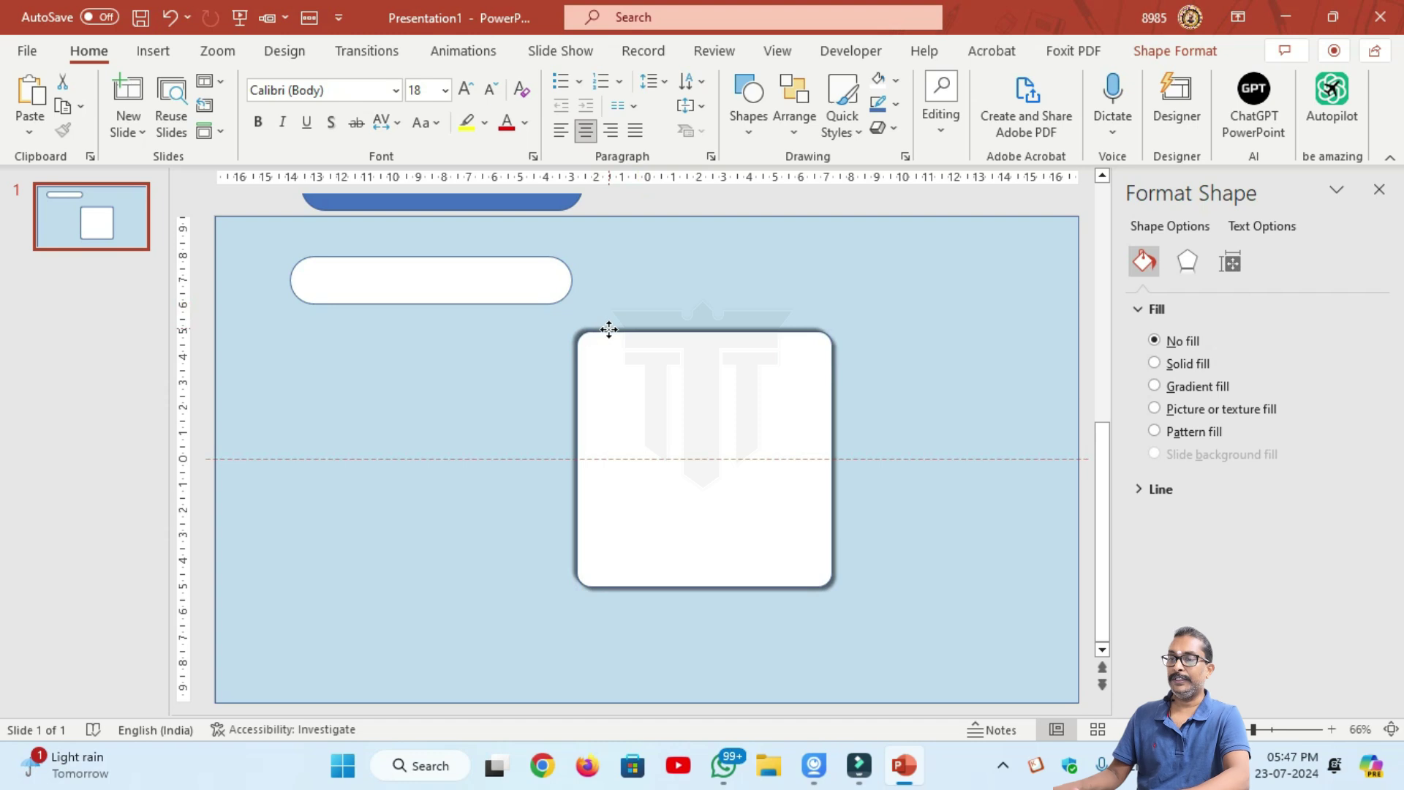
pyautogui.moveTo(609, 329); pyautogui.dragTo(638, 320)
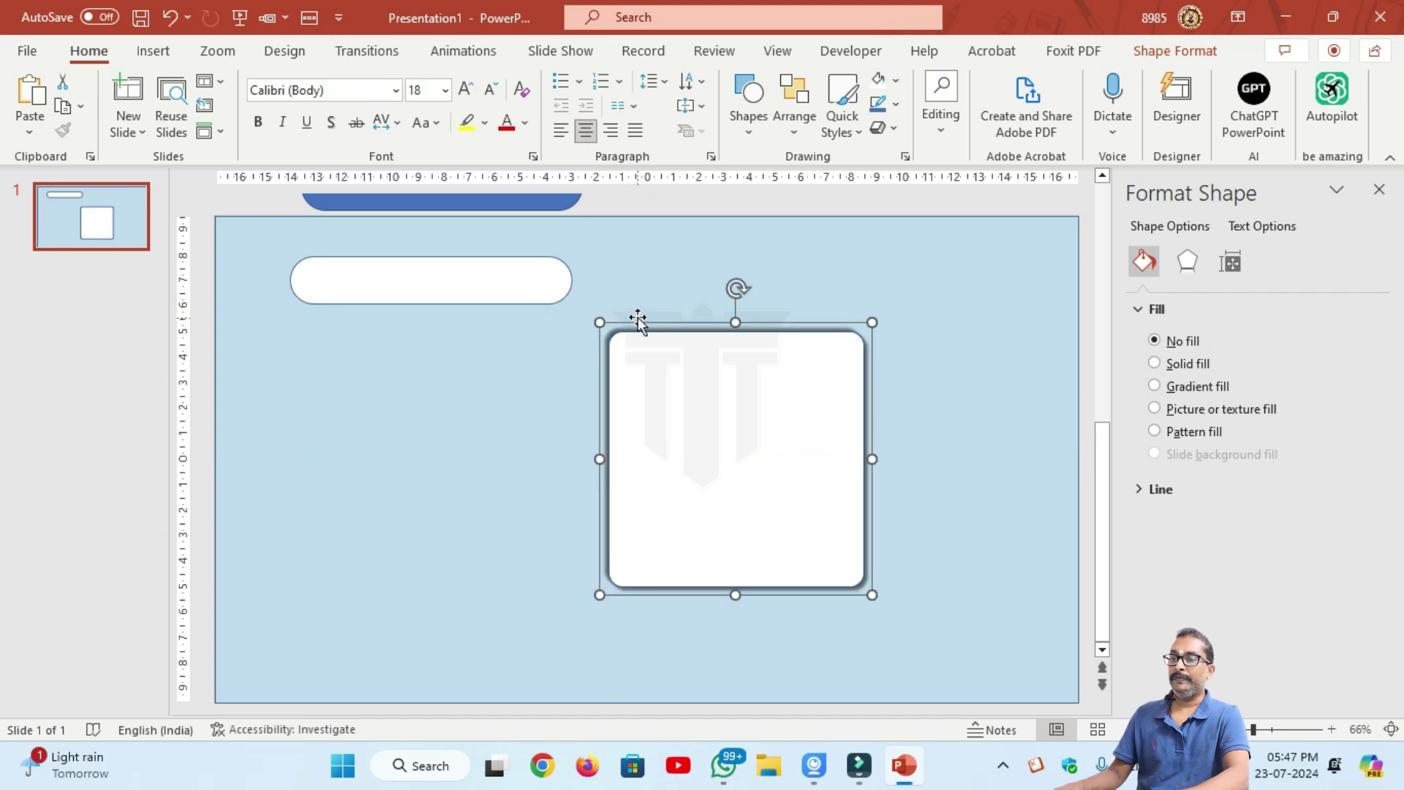
pyautogui.hotkey('ctrl', 'd')
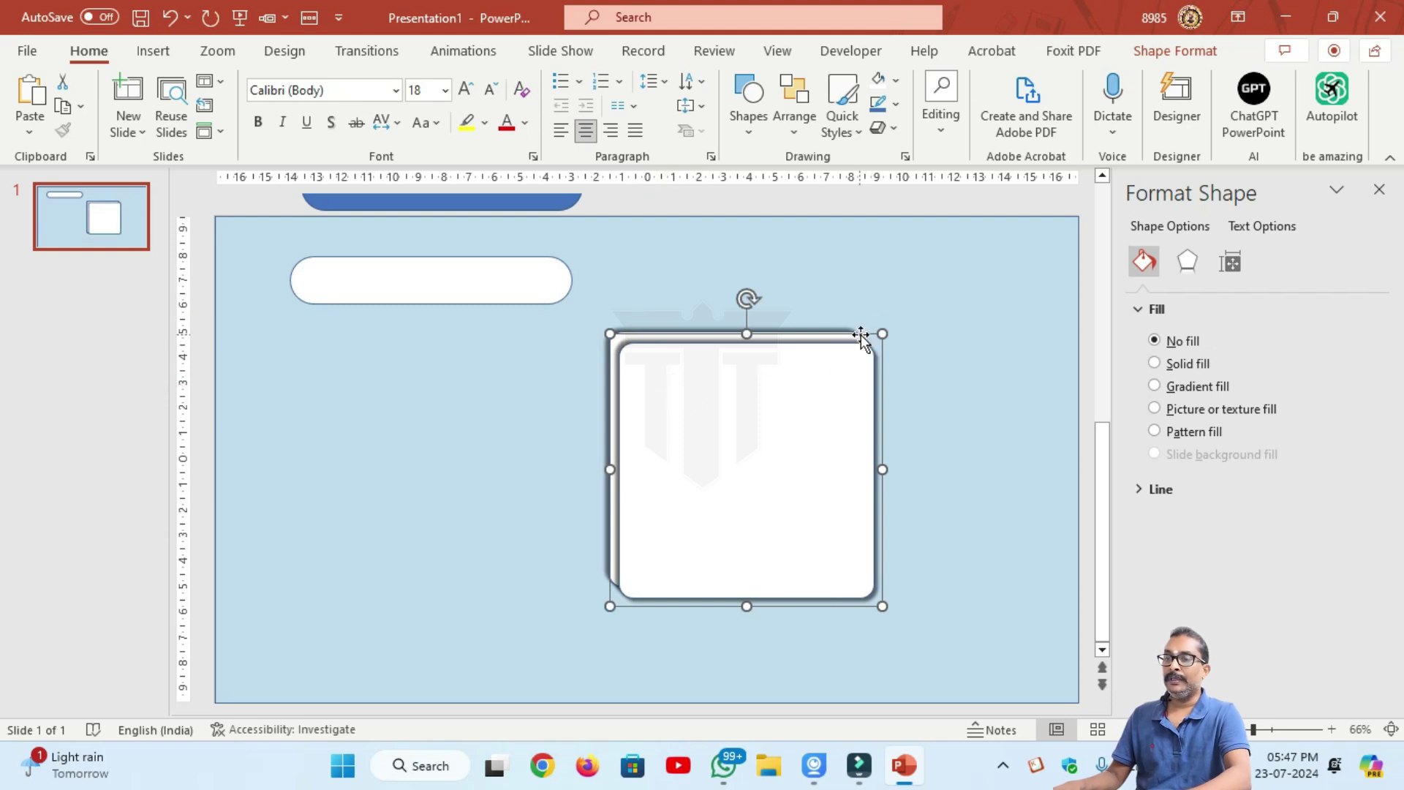
pyautogui.moveTo(864, 334); pyautogui.dragTo(994, 318)
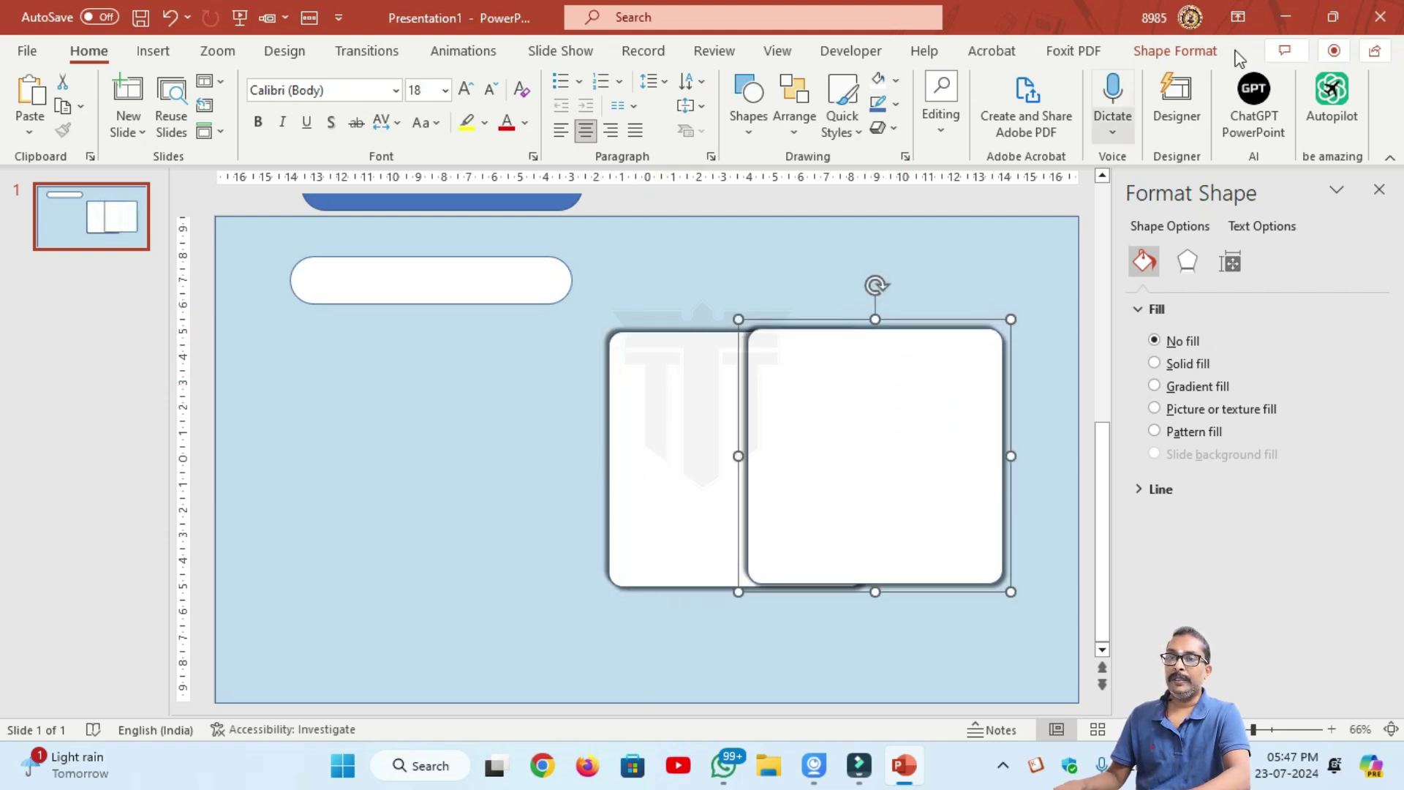
# Resize the copied square to 5 cm high by 5 cm wide.
pyautogui.click(1179, 57)
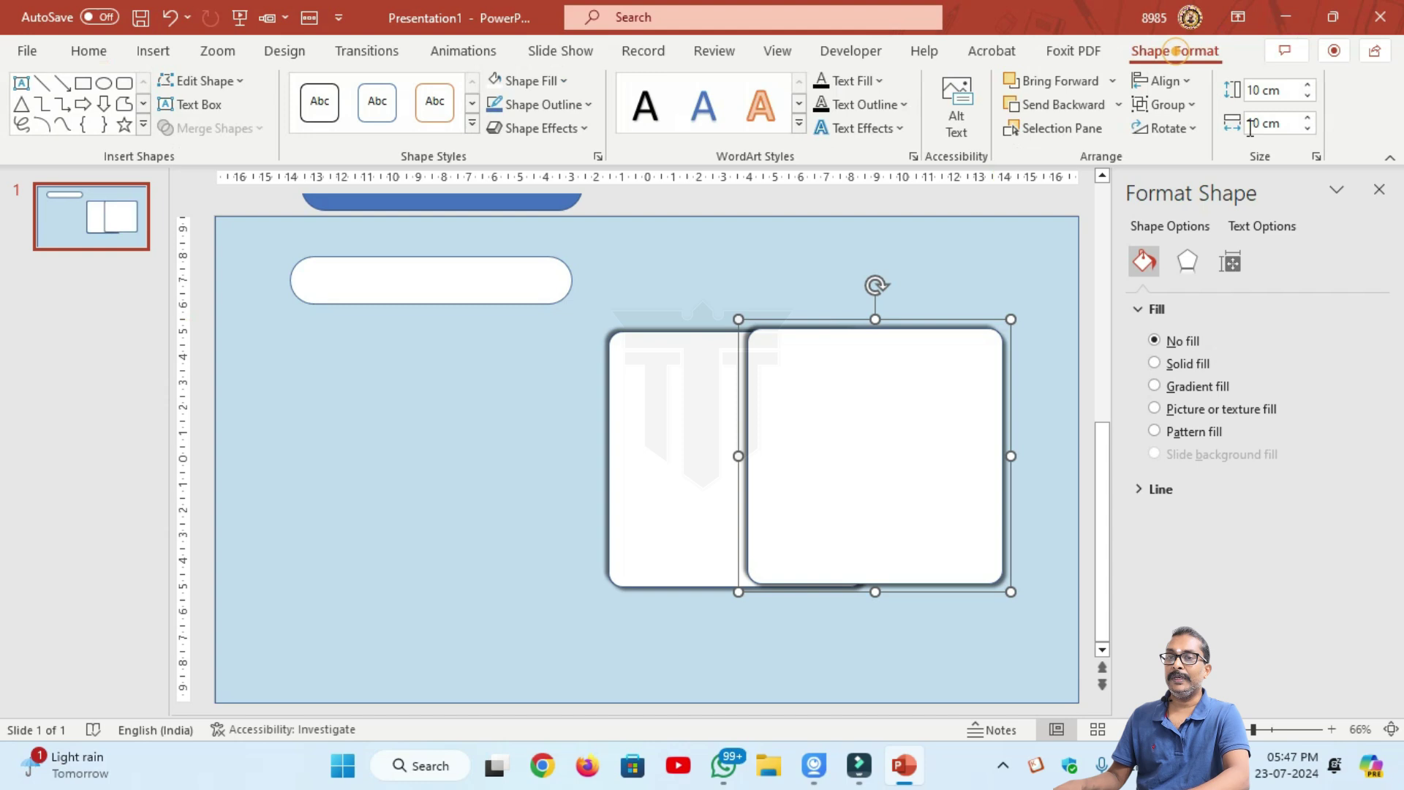
pyautogui.click(1265, 91)
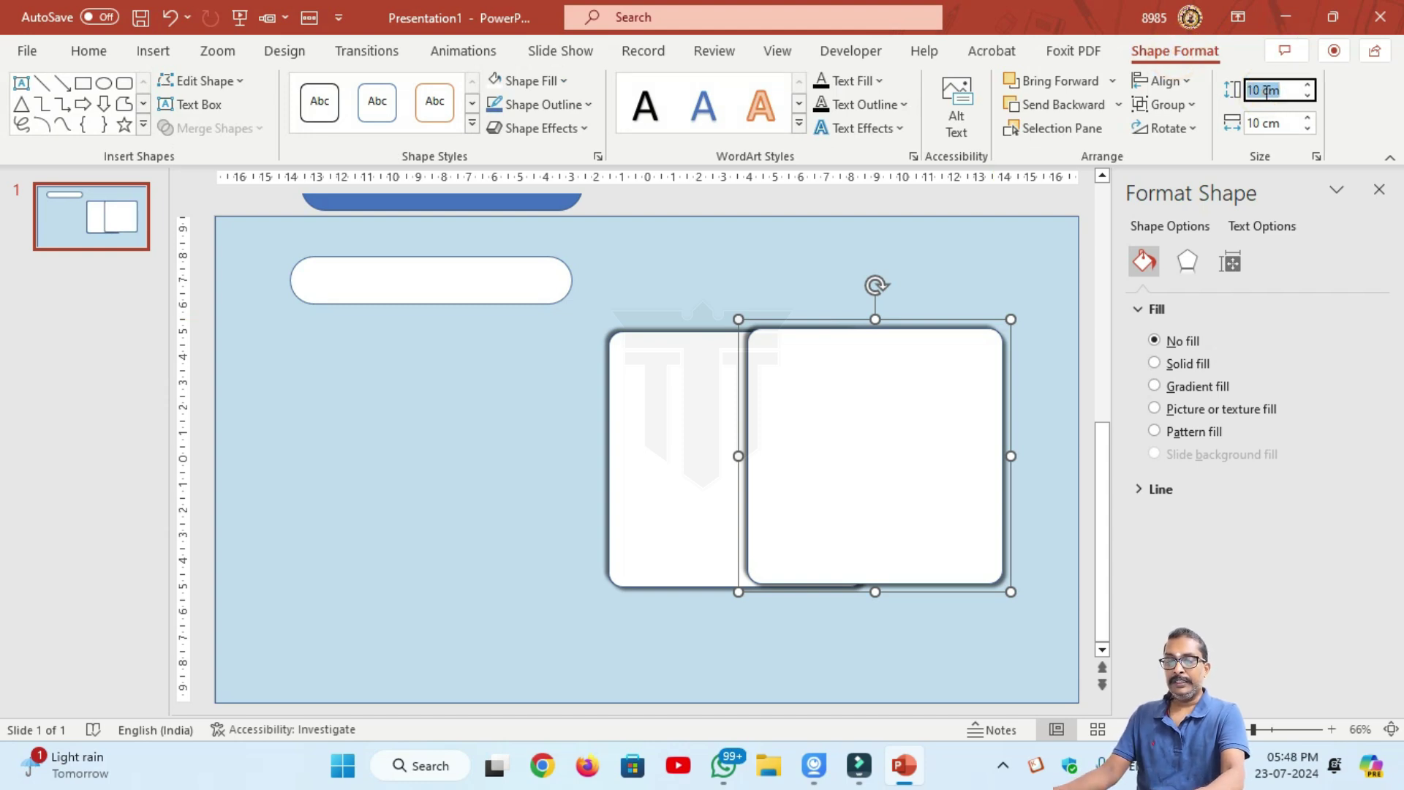
pyautogui.press('Tab')
pyautogui.click(1271, 89)
pyautogui.write('5')
pyautogui.press('Tab')
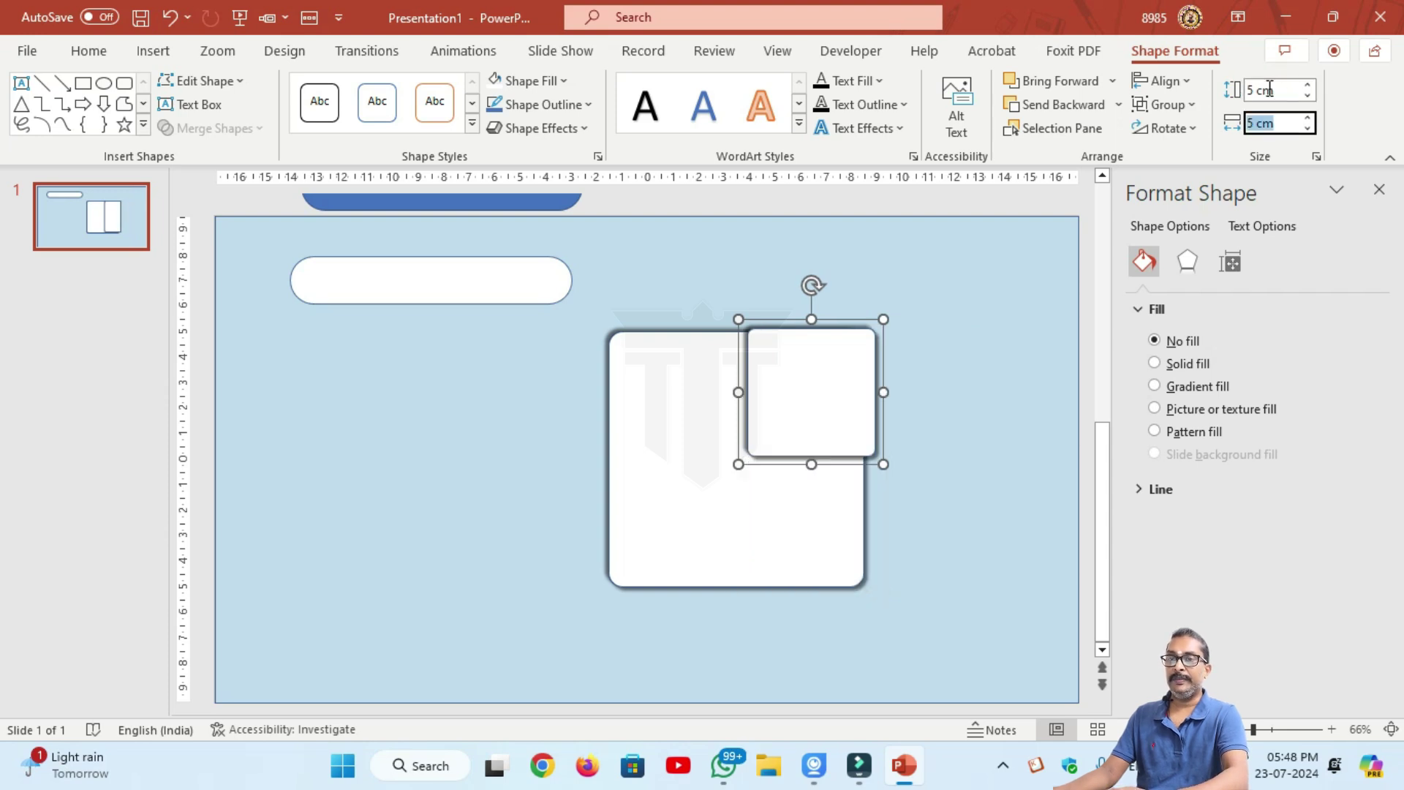
# Place the small square right of the large one and move a duplicate below.
pyautogui.click(994, 397)
pyautogui.click(796, 351)
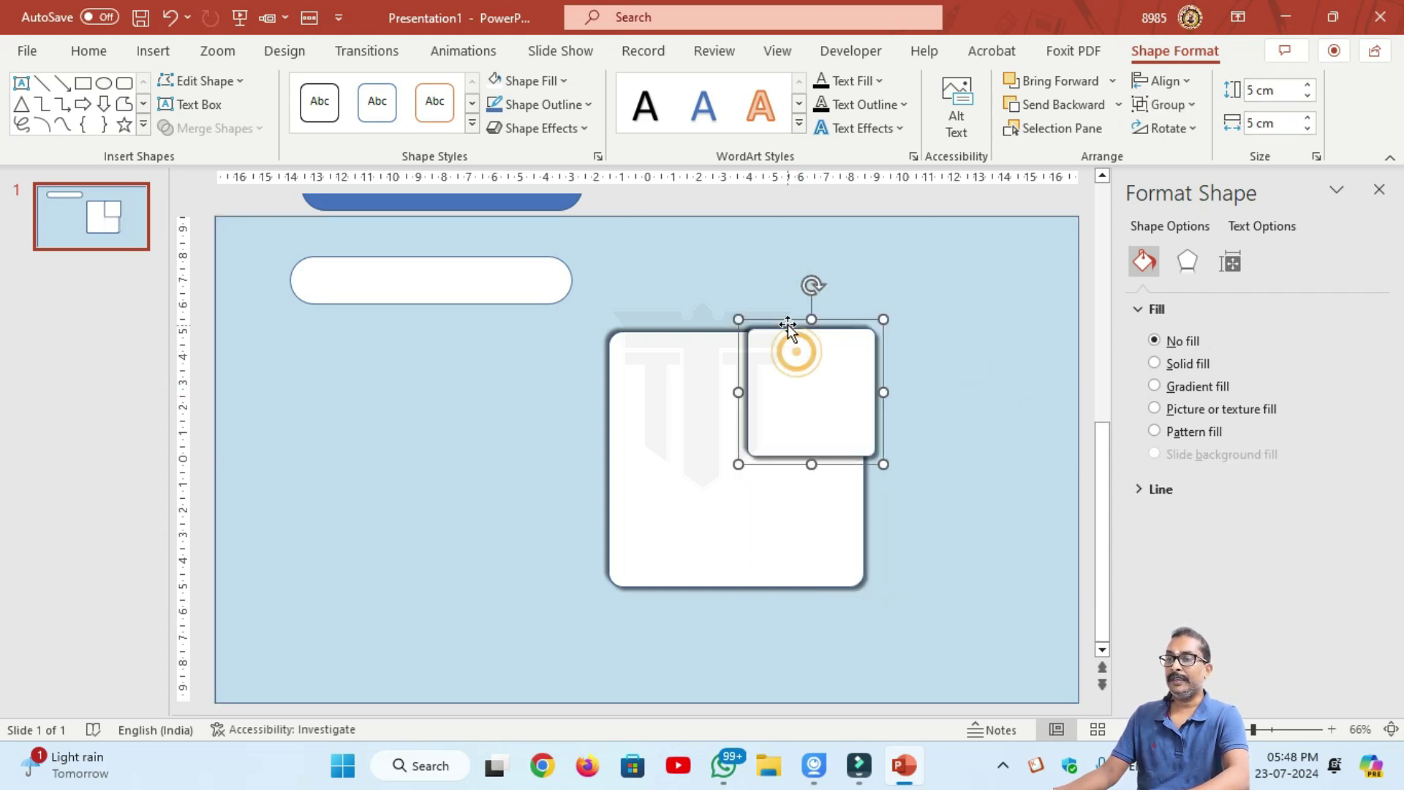
pyautogui.moveTo(789, 328); pyautogui.dragTo(923, 448)
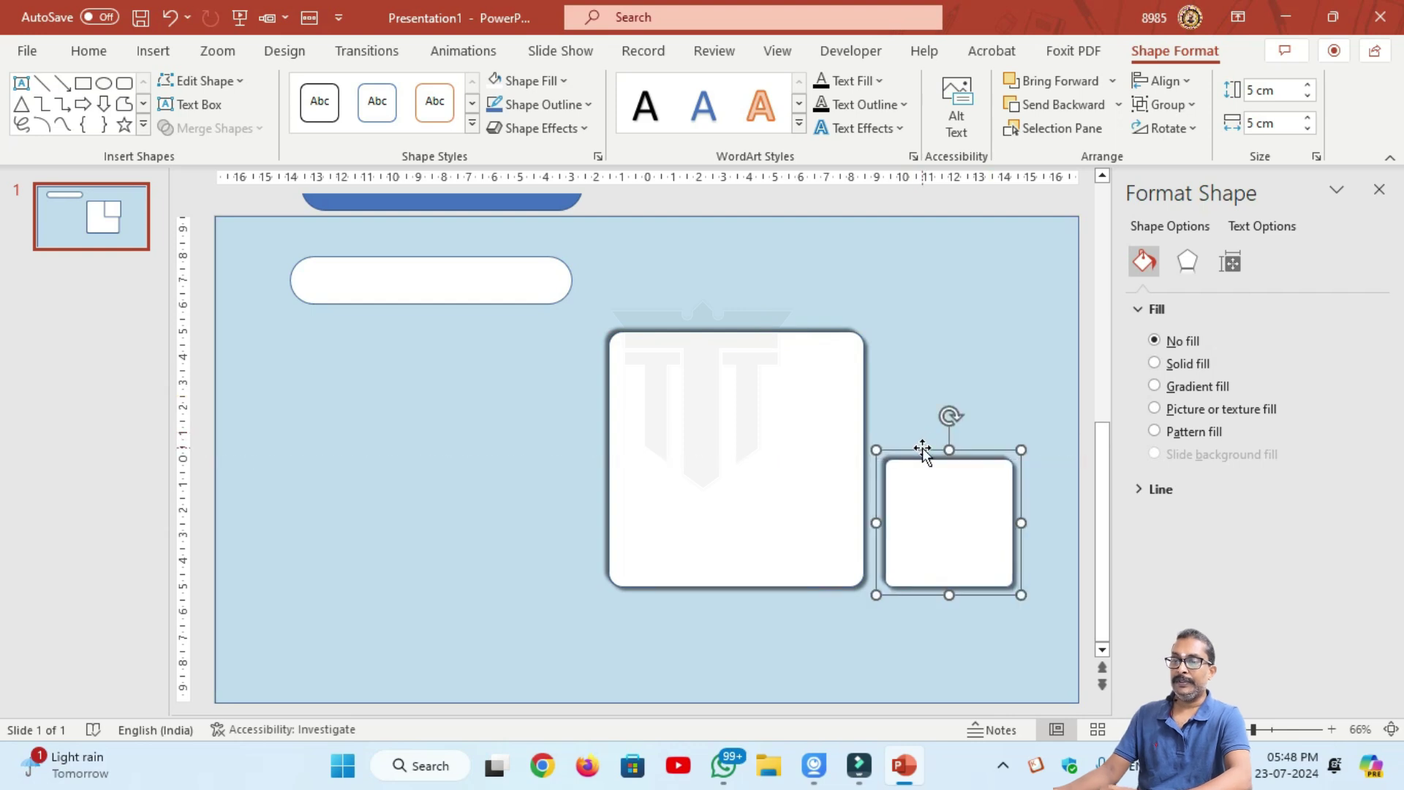
pyautogui.hotkey('ctrl', 'd')
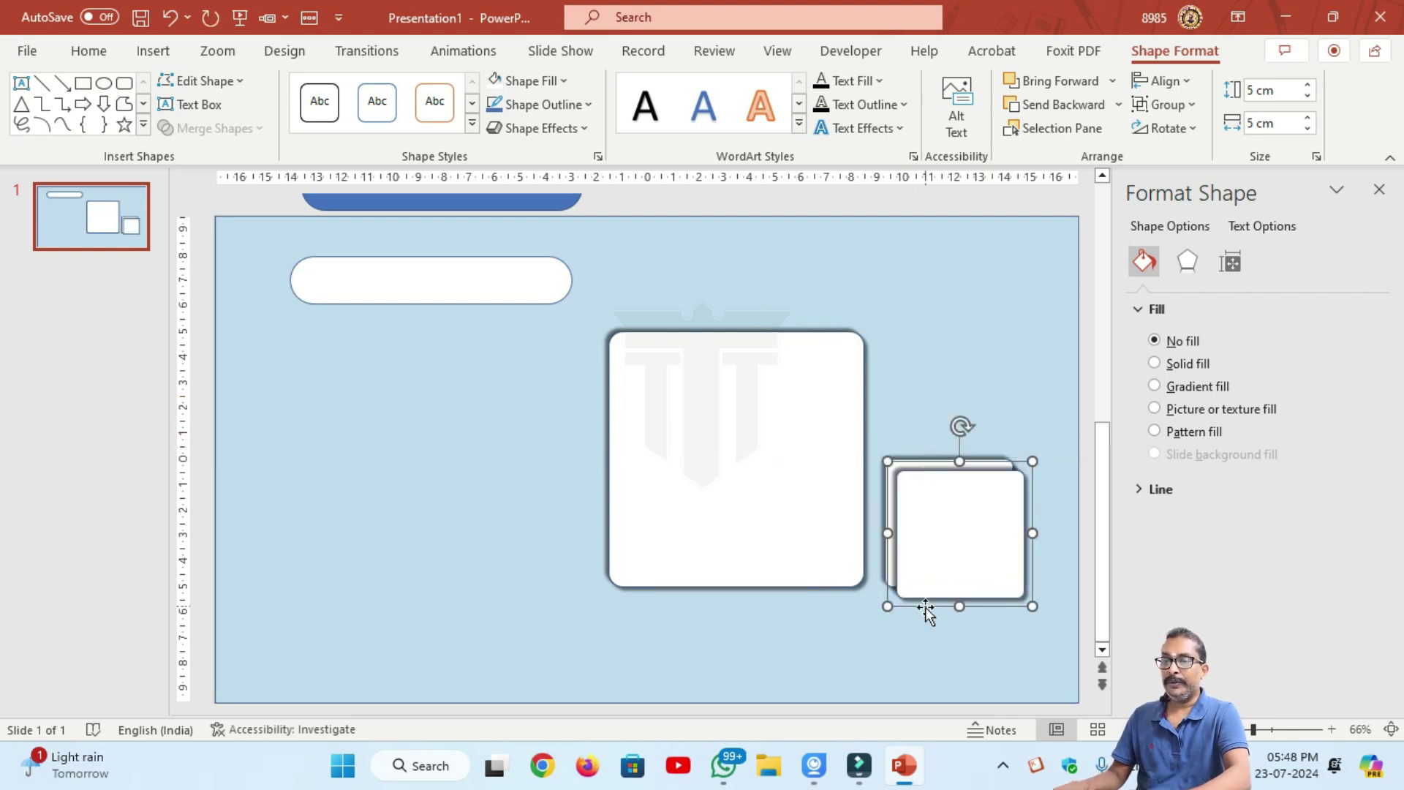
pyautogui.click(924, 608)
pyautogui.click(925, 604)
pyautogui.moveTo(924, 604)
pyautogui.mouseDown()
pyautogui.moveTo(795, 719)
pyautogui.moveTo(756, 723)
pyautogui.mouseUp()
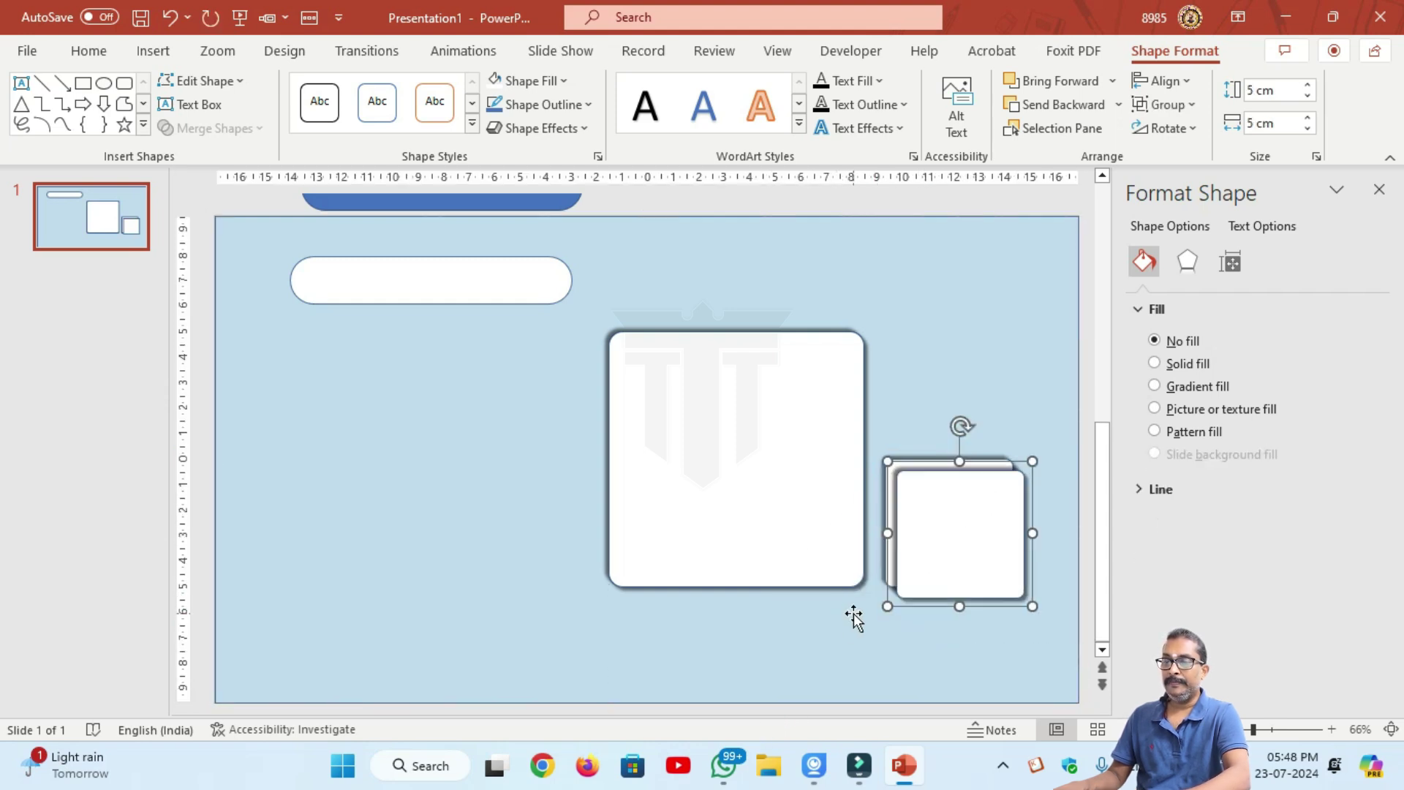
# Nudge the large square up and set a small square under its bottom-right.
pyautogui.click(795, 401)
pyautogui.click(795, 400)
pyautogui.click(797, 325)
pyautogui.moveTo(796, 326); pyautogui.dragTo(798, 282)
pyautogui.click(911, 605)
pyautogui.moveTo(911, 604); pyautogui.dragTo(757, 698)
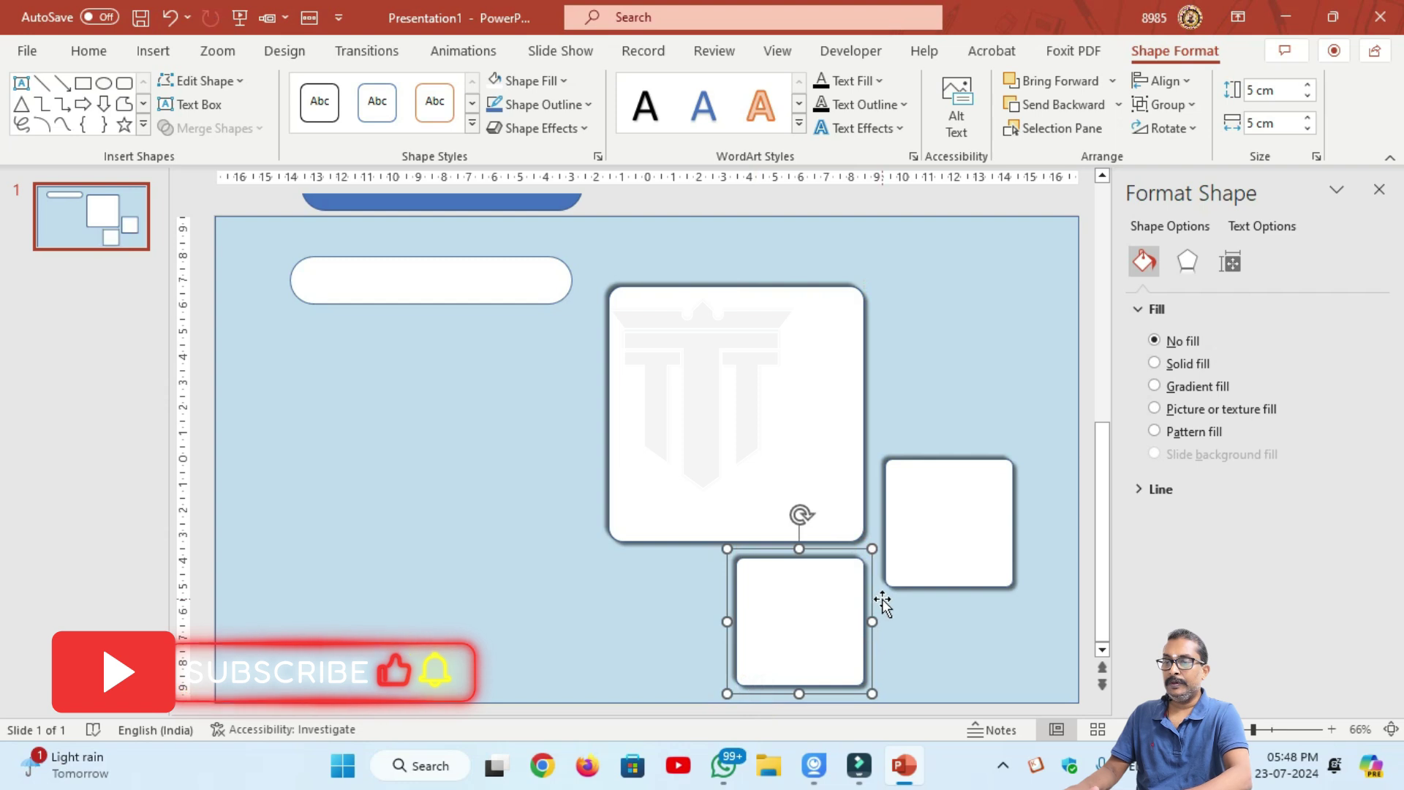
# Align the small squares and add a third copy flush beside the large square.
pyautogui.click(915, 579)
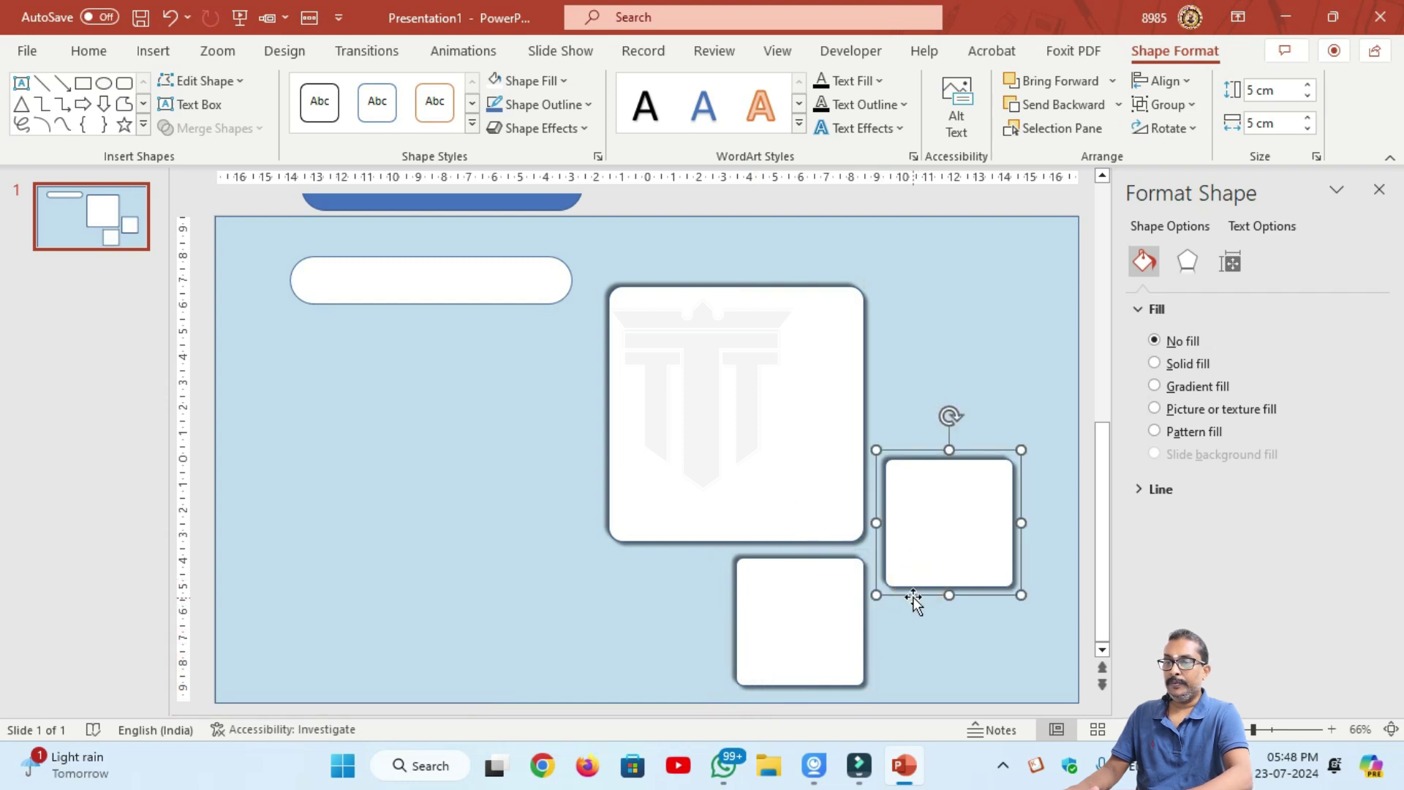
pyautogui.moveTo(913, 600); pyautogui.dragTo(910, 700)
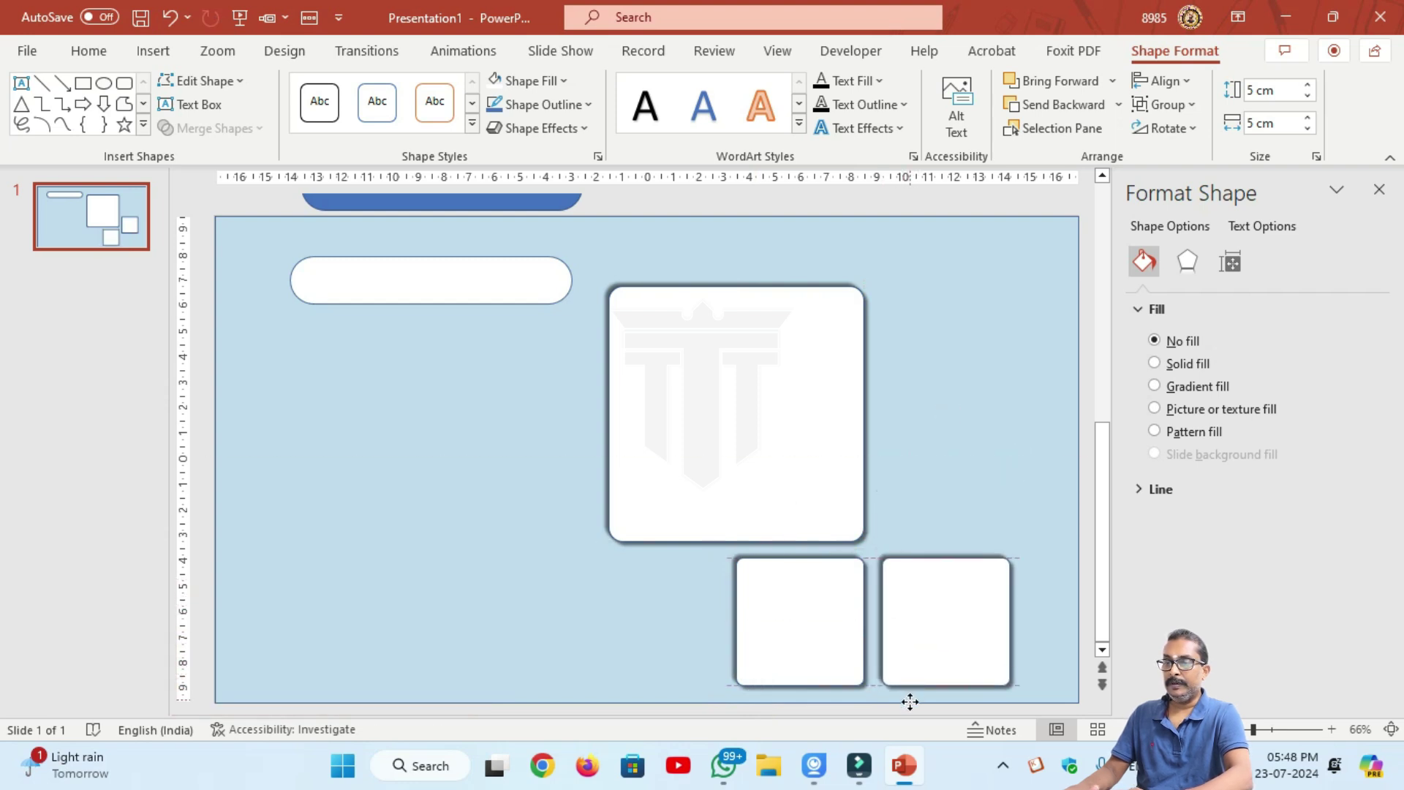
pyautogui.moveTo(910, 702); pyautogui.dragTo(910, 692)
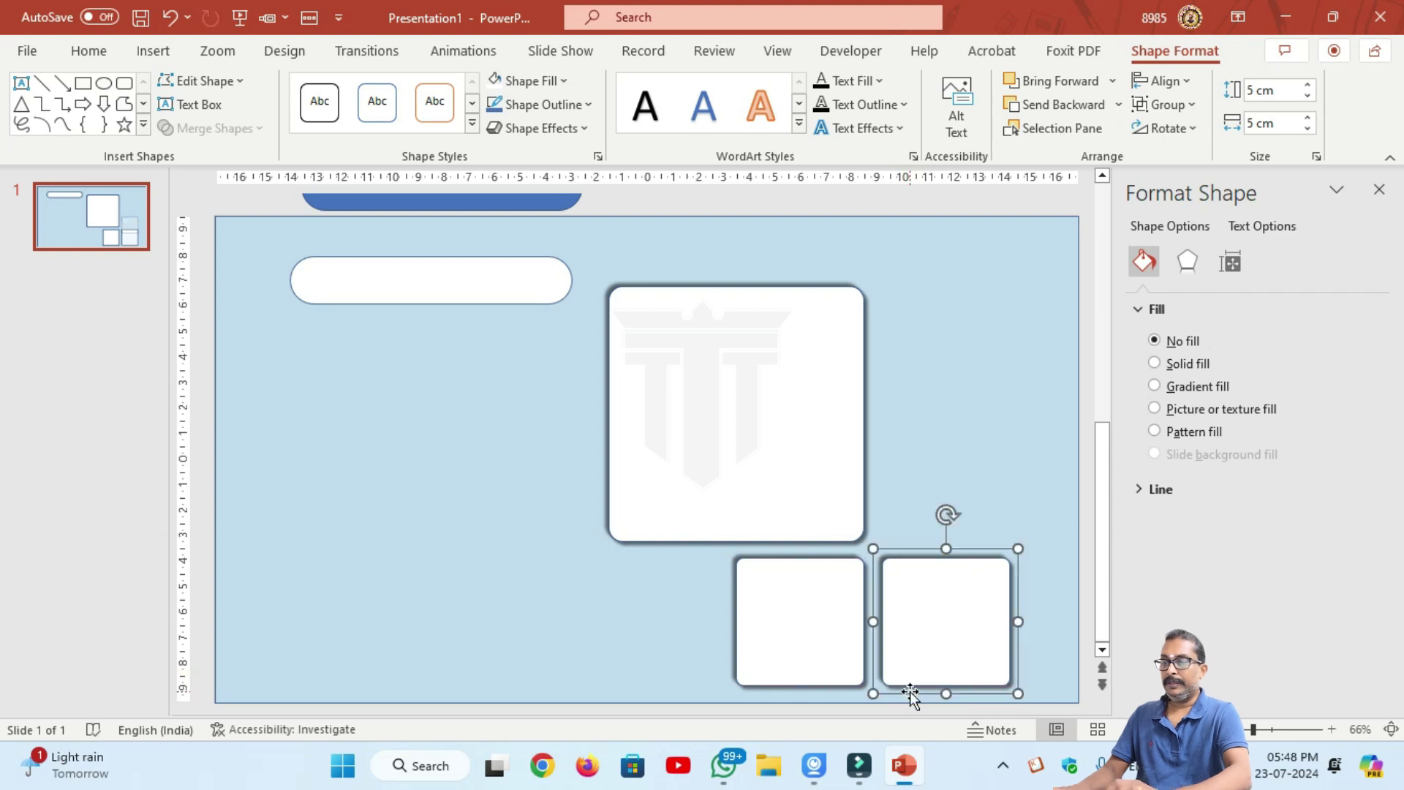
pyautogui.hotkey('ctrl', 'd')
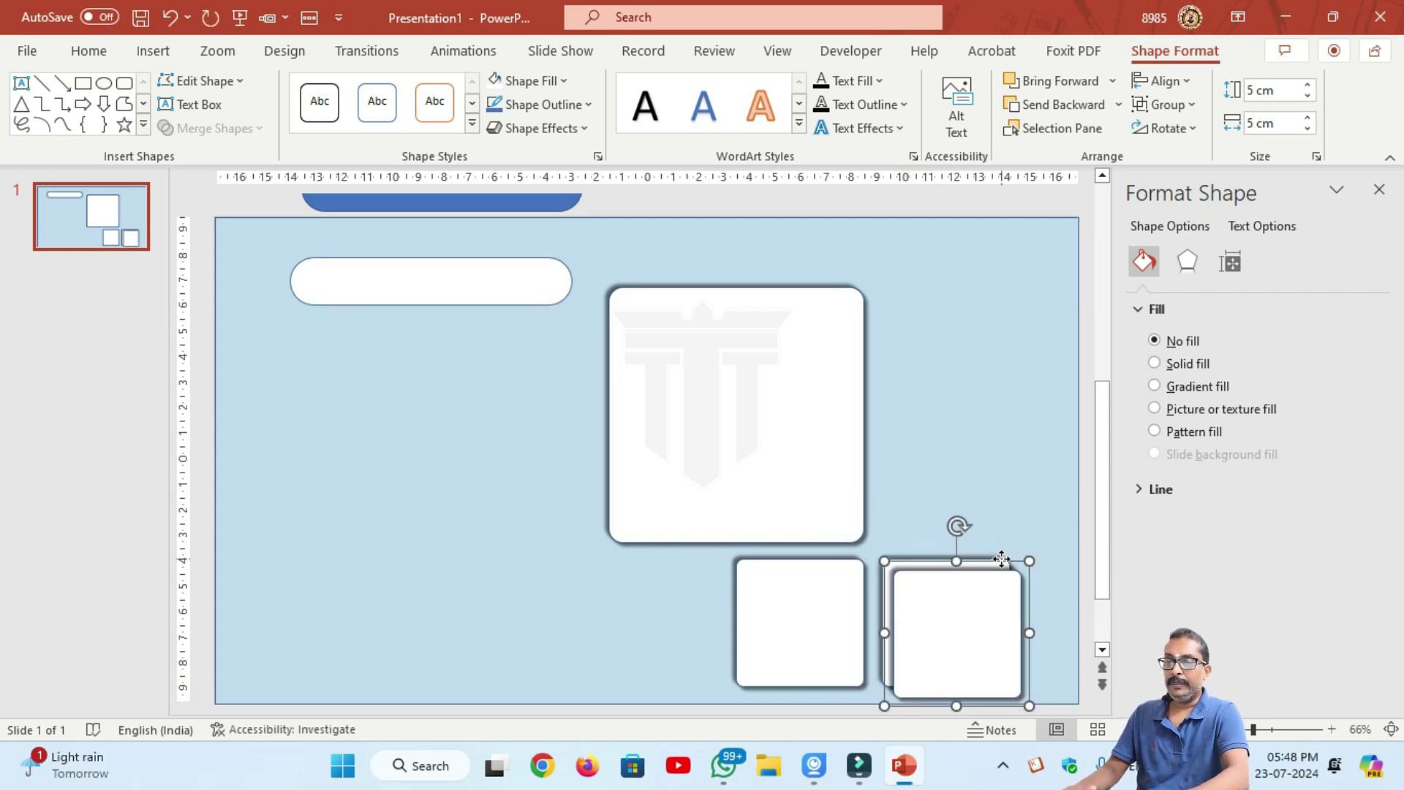
pyautogui.moveTo(1001, 559); pyautogui.dragTo(987, 405)
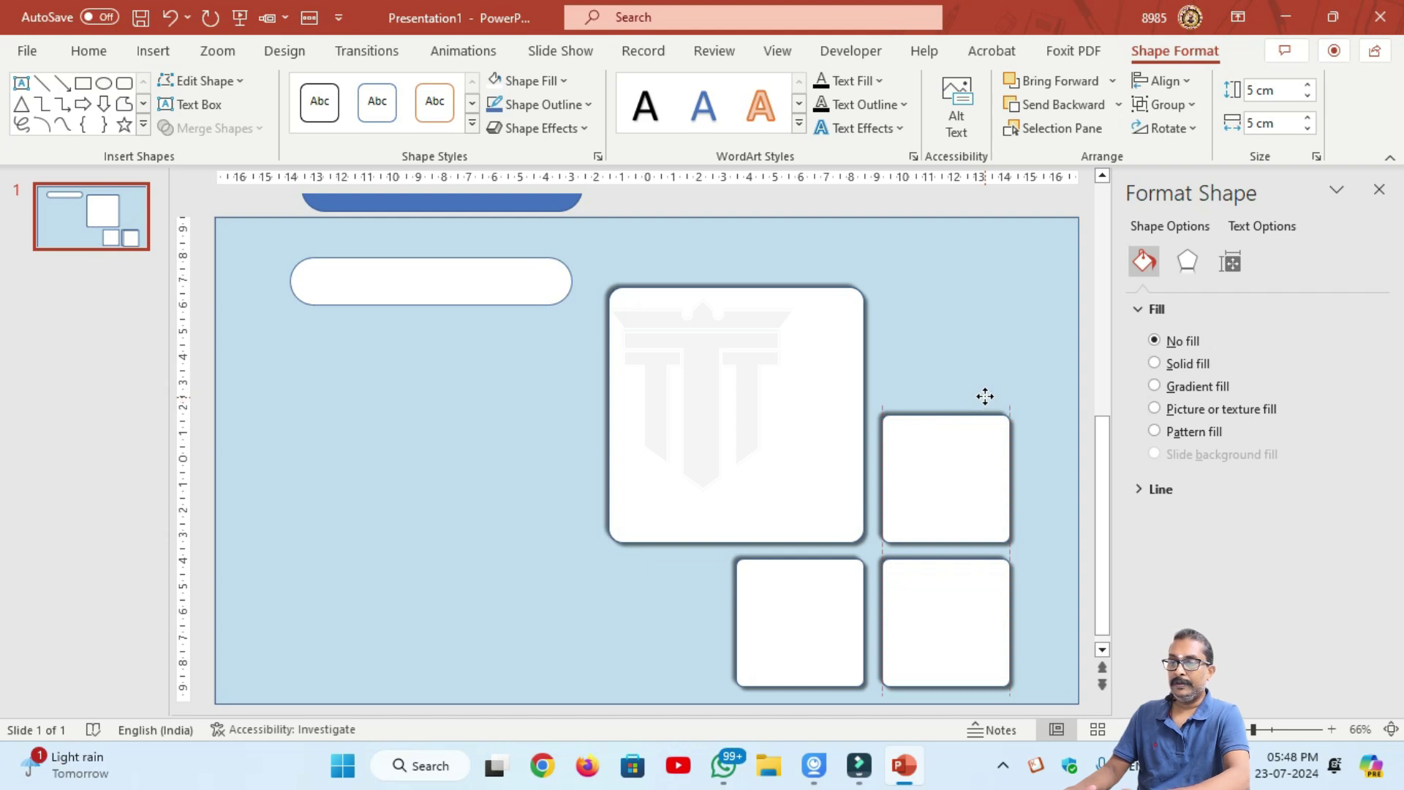
pyautogui.moveTo(985, 396); pyautogui.dragTo(991, 398)
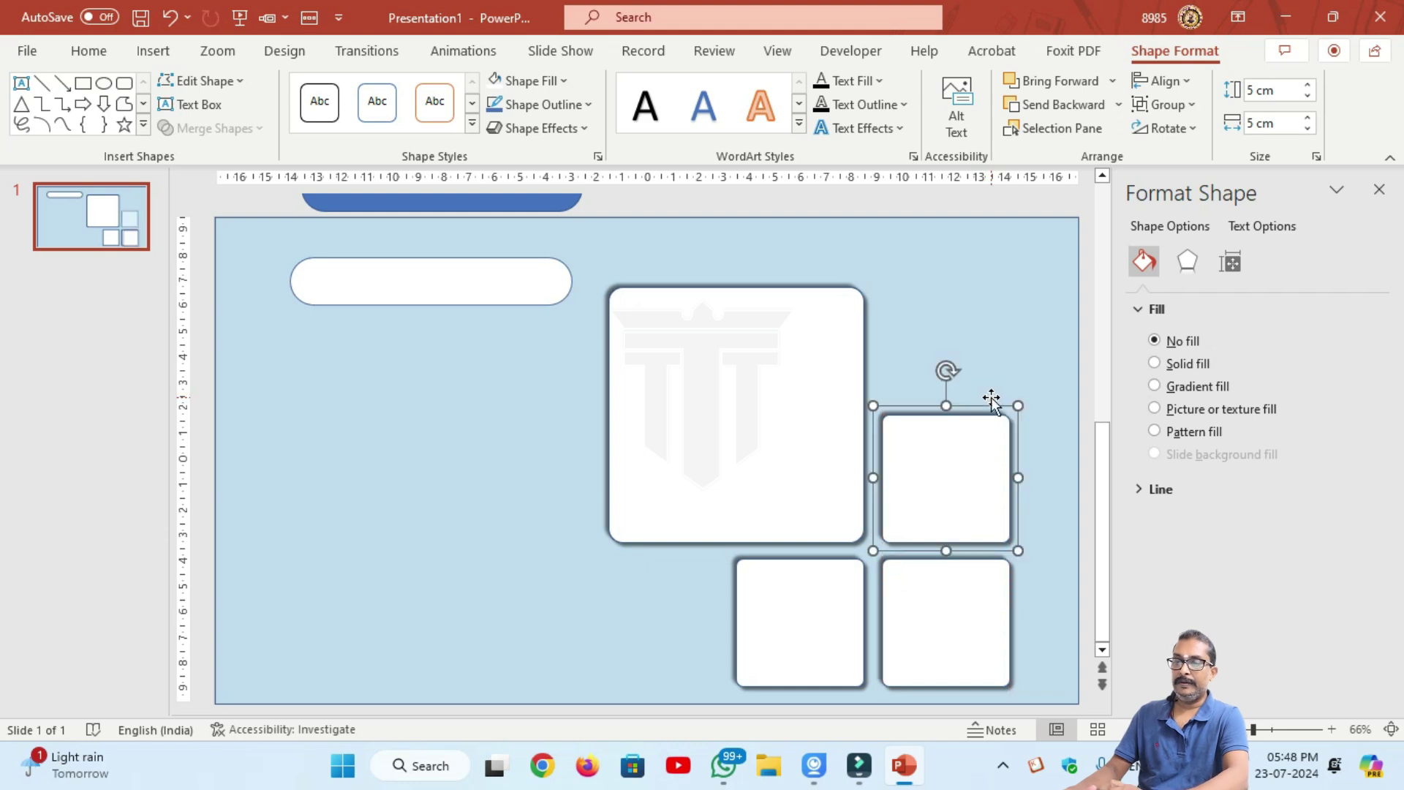
# Group all four squares, shift them right and slightly up, then ungroup.
pyautogui.click(625, 600)
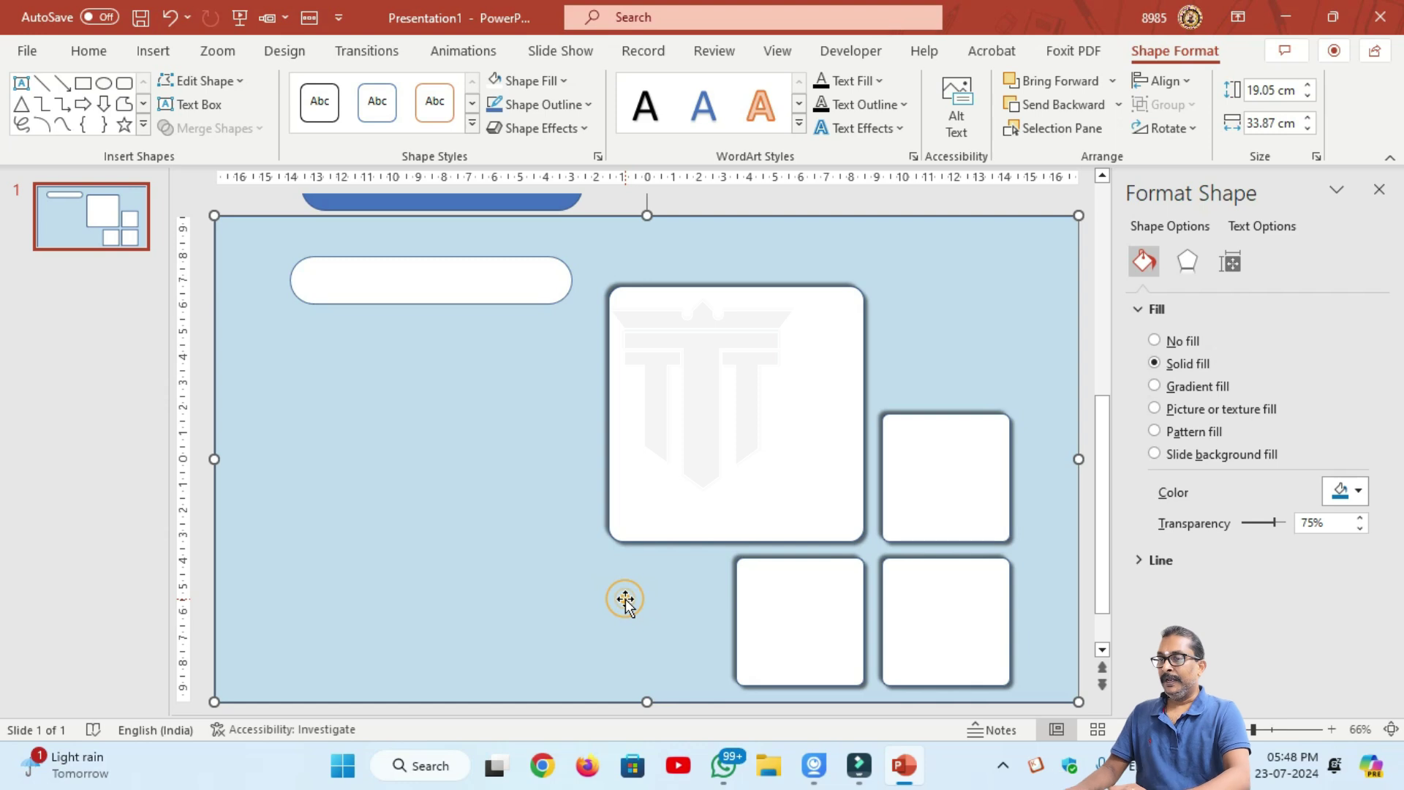
pyautogui.click(655, 419)
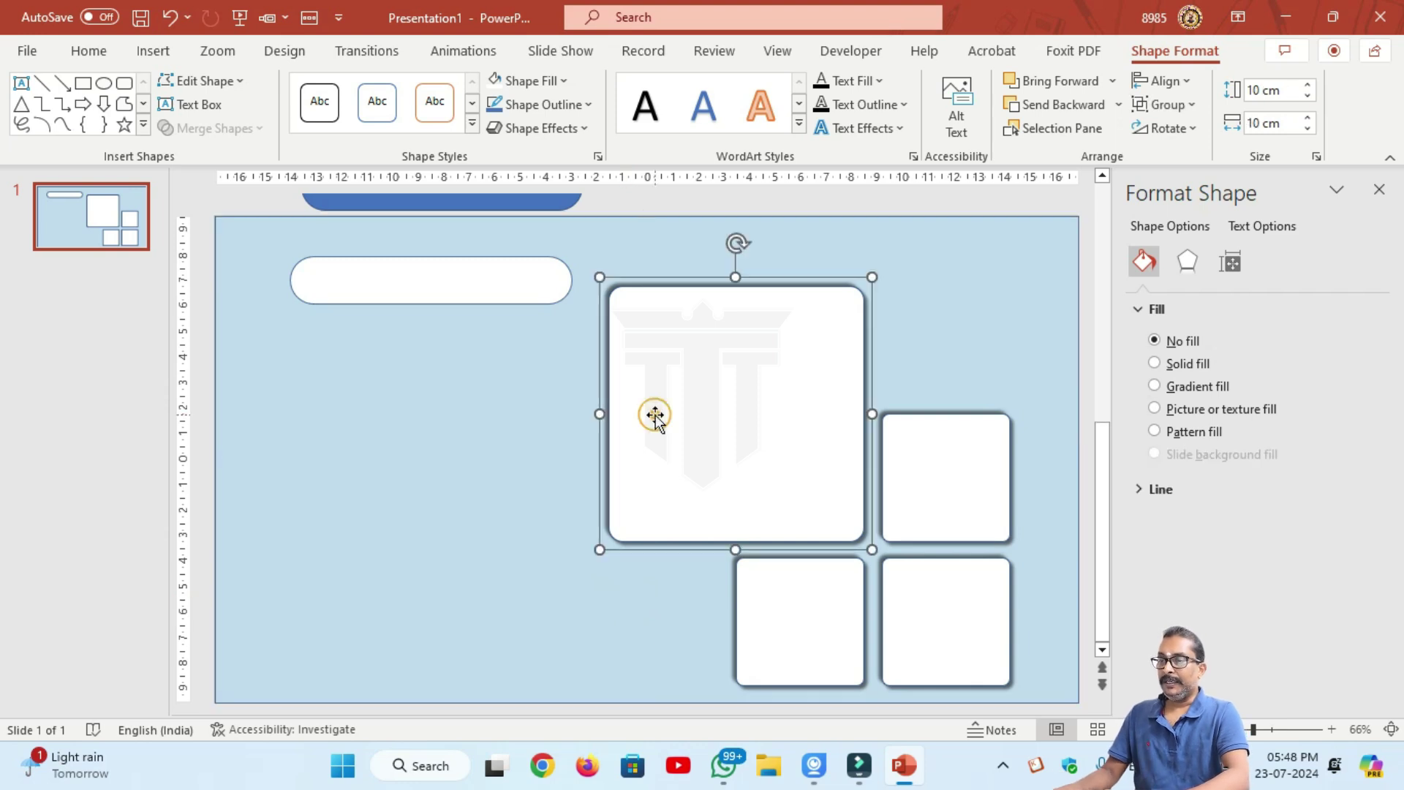
pyautogui.keyDown('shift'); pyautogui.click(941, 469); pyautogui.keyUp('shift')
pyautogui.keyDown('shift'); pyautogui.click(942, 631); pyautogui.keyUp('shift')
pyautogui.keyDown('shift'); pyautogui.click(802, 634); pyautogui.keyUp('shift')
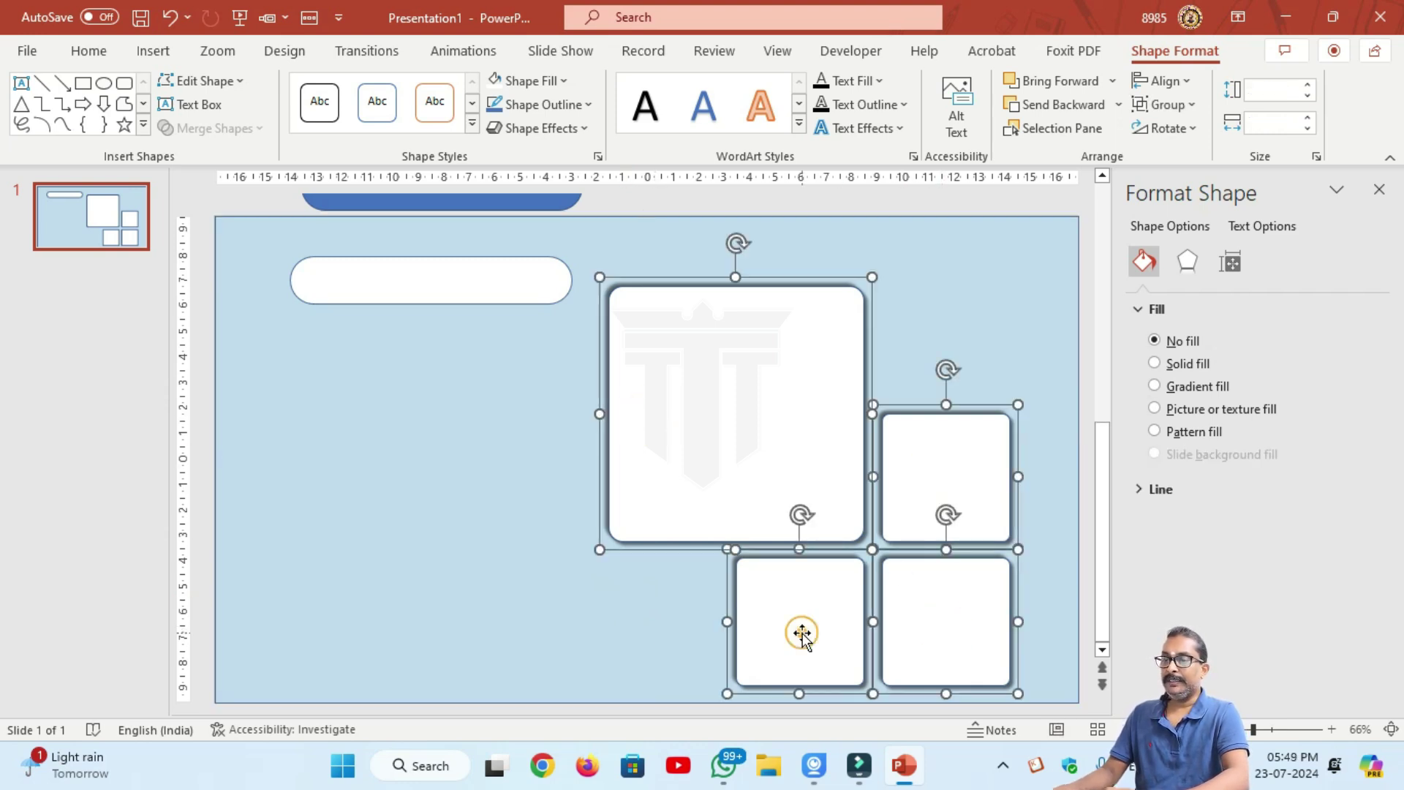
pyautogui.hotkey('ctrl', 'g')
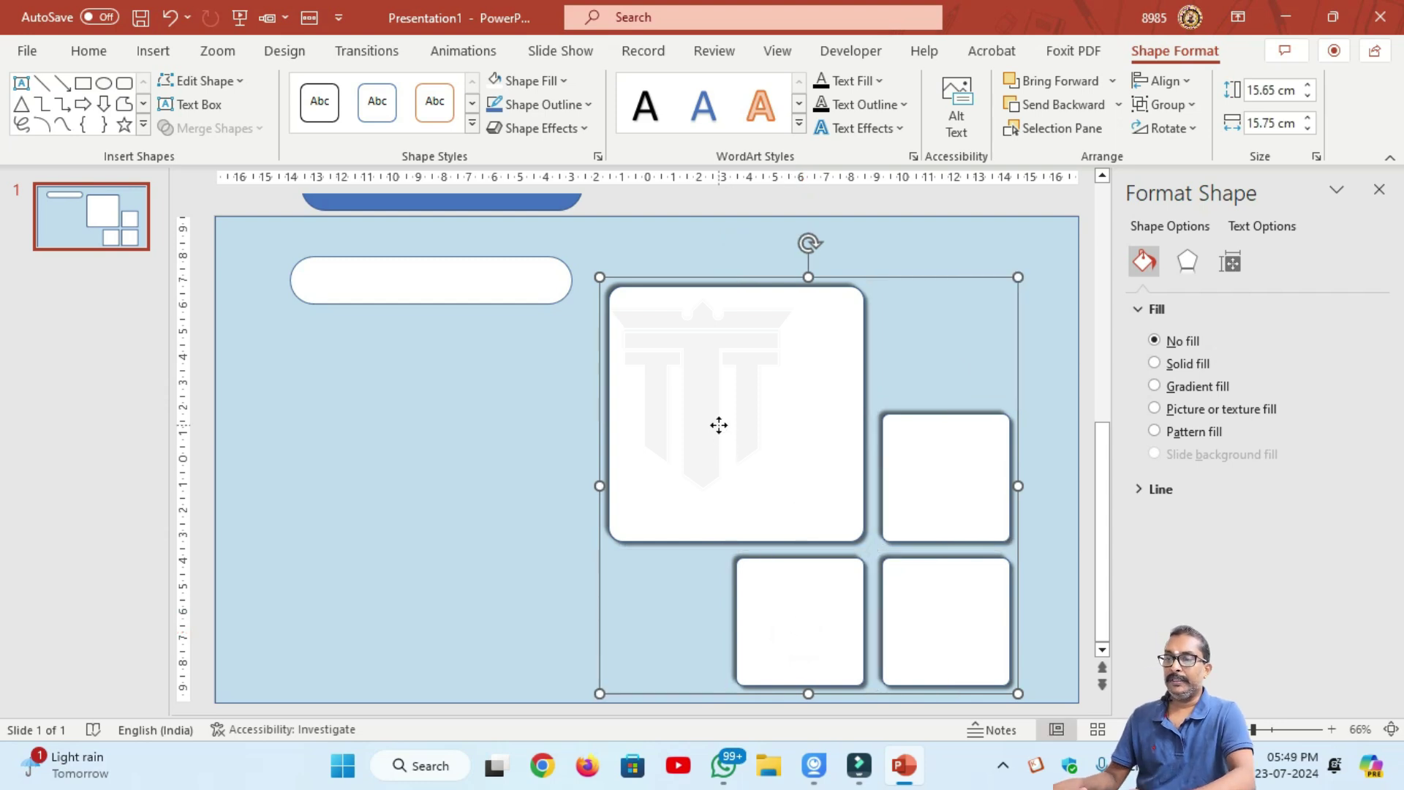
pyautogui.moveTo(719, 425); pyautogui.dragTo(752, 414)
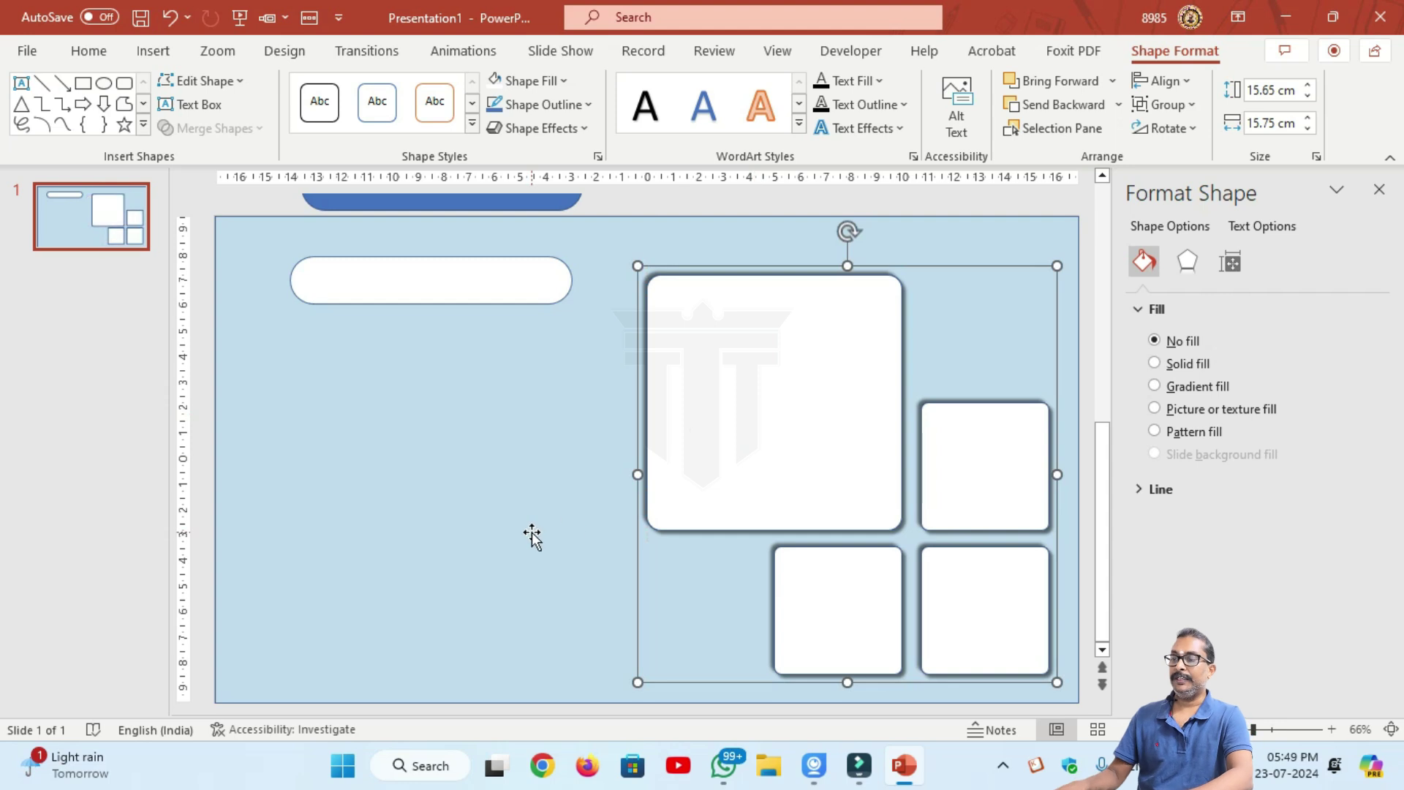
pyautogui.hotkey('ctrl', 'shift', 'g')
pyautogui.click(416, 528)
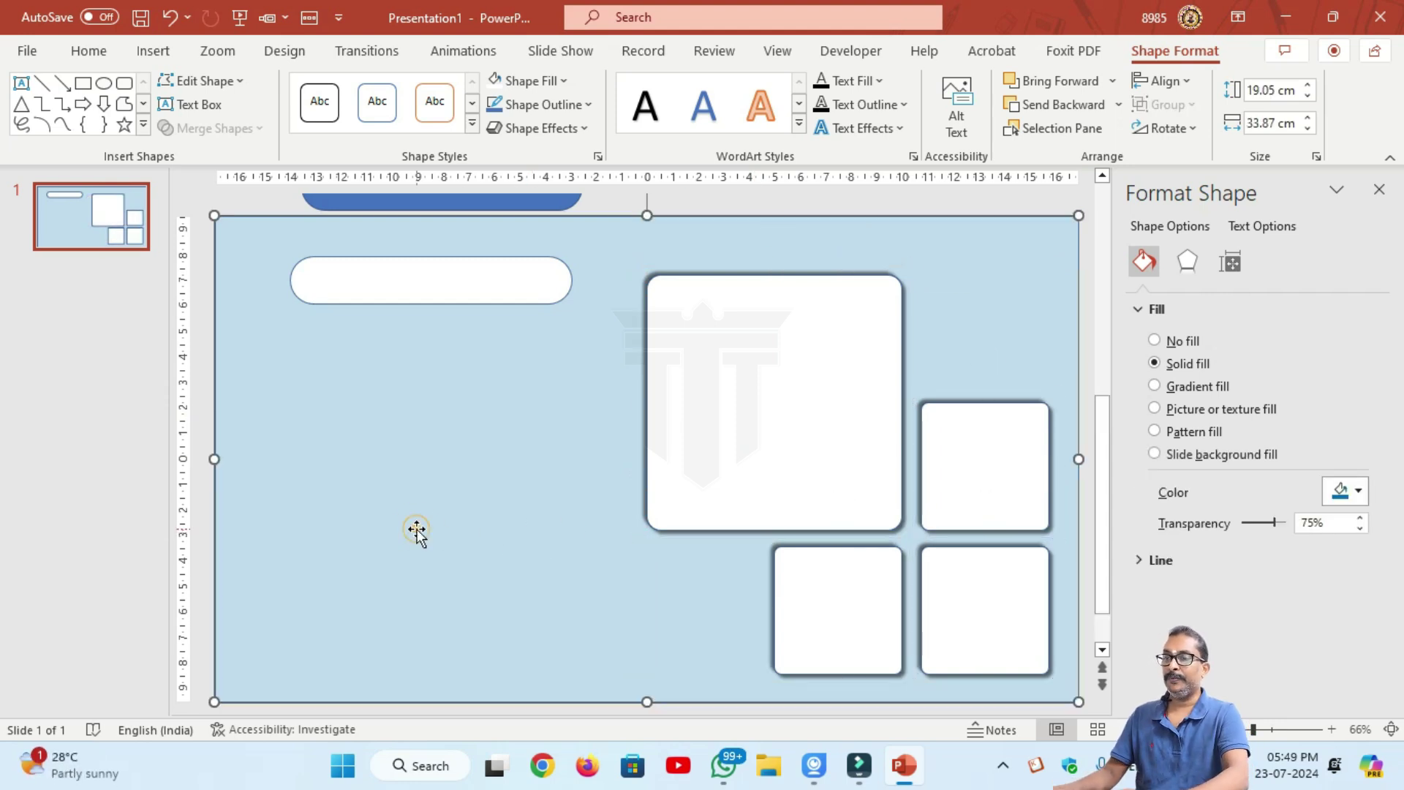
pyautogui.click(785, 395)
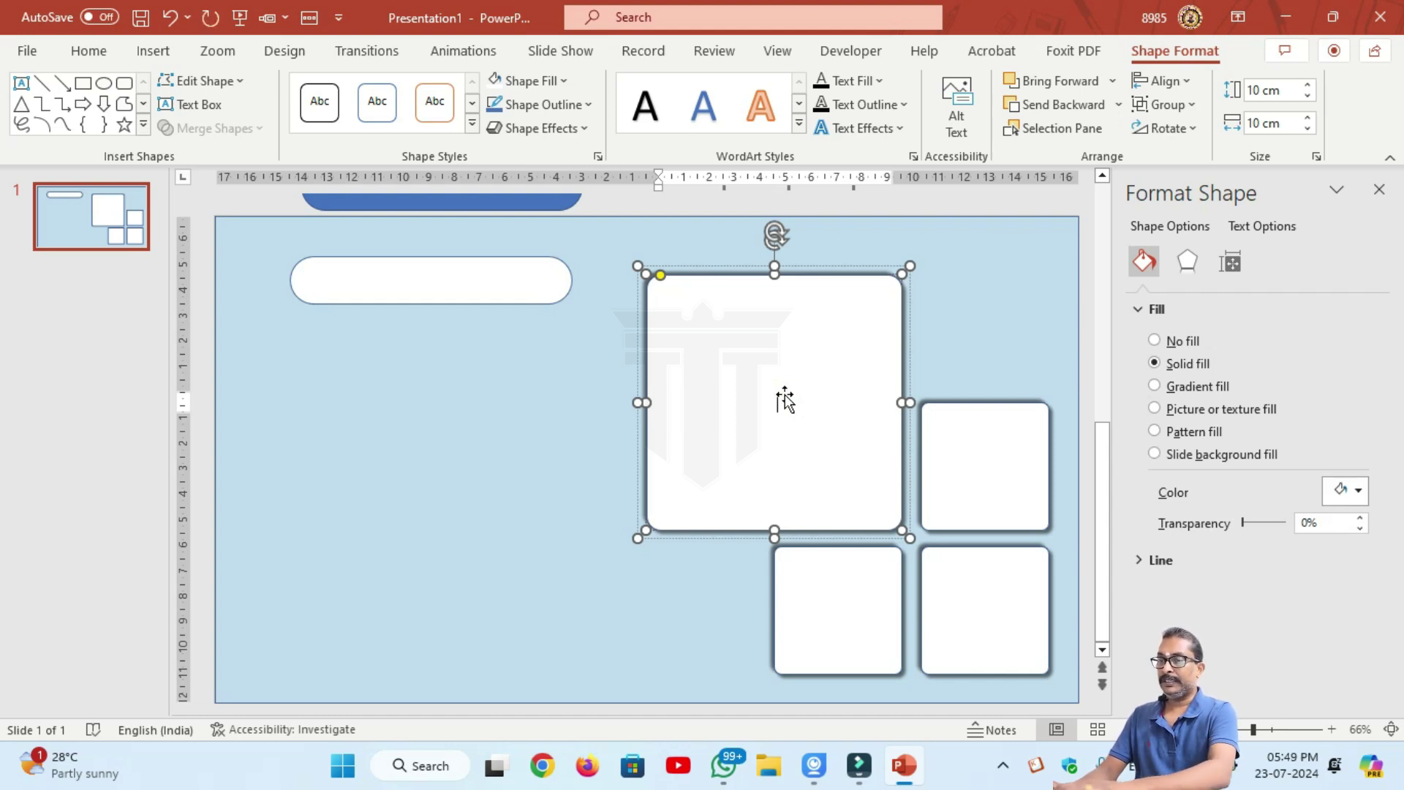
# Type a bold light-blue 'S' in Montserrat at 240 pt inside the large square.
pyautogui.click(785, 399)
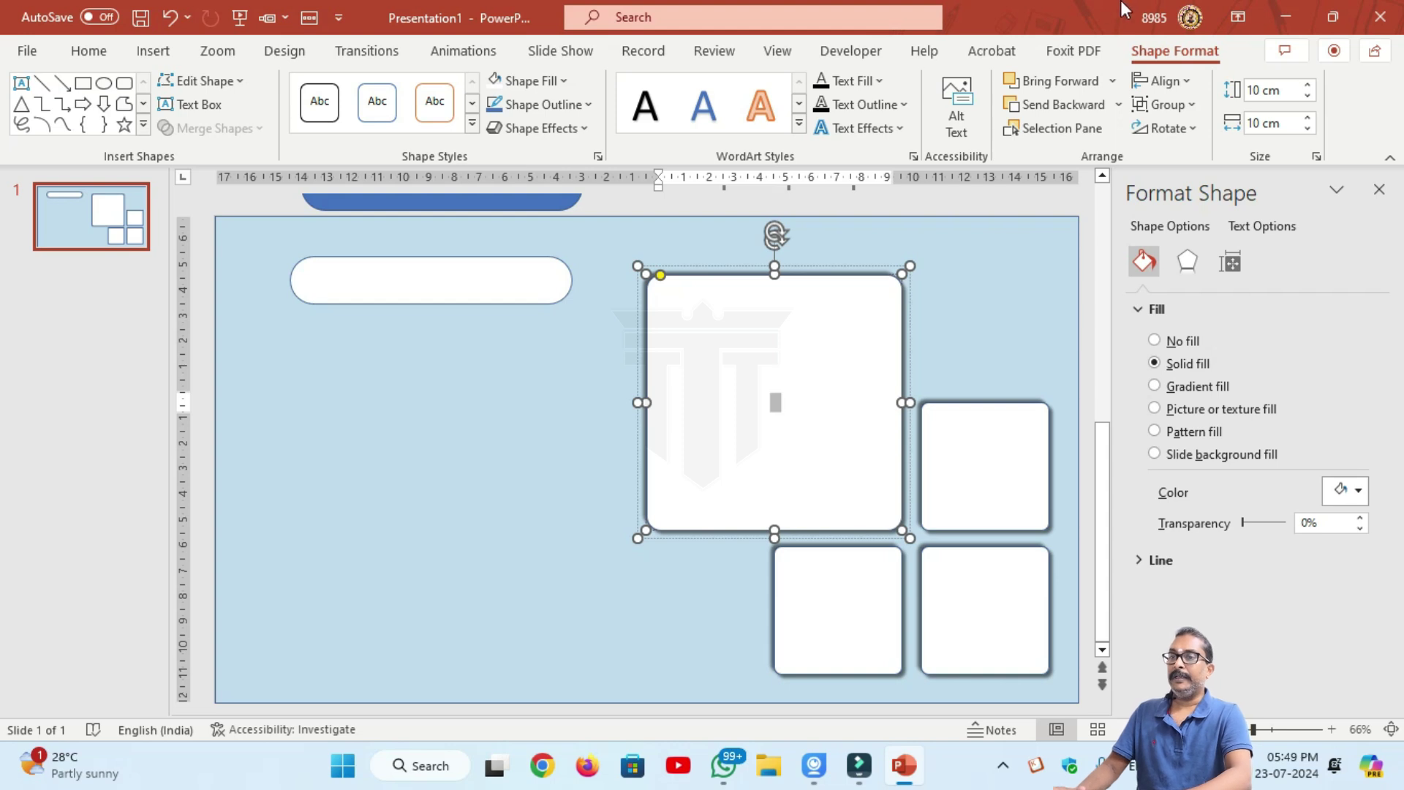
pyautogui.click(879, 82)
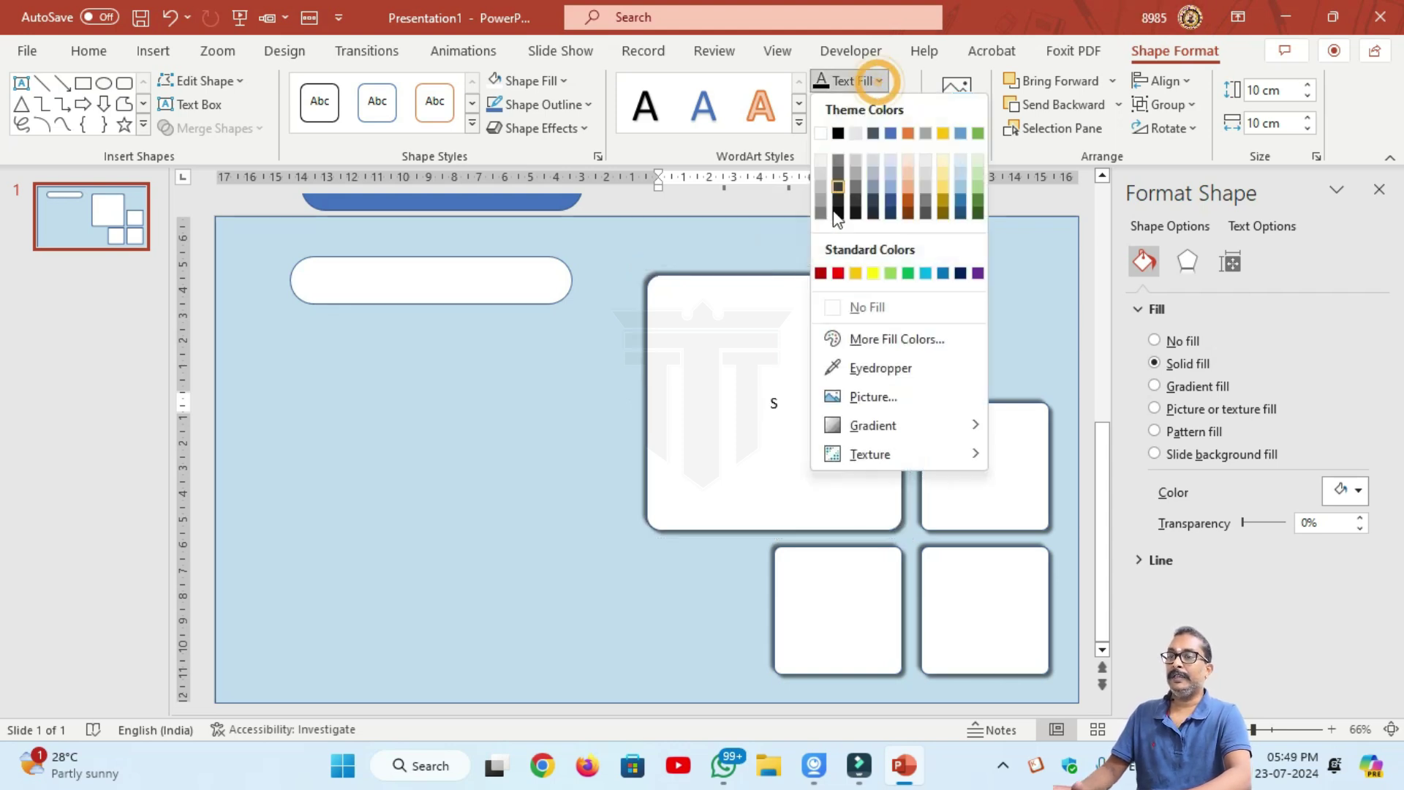
pyautogui.click(926, 274)
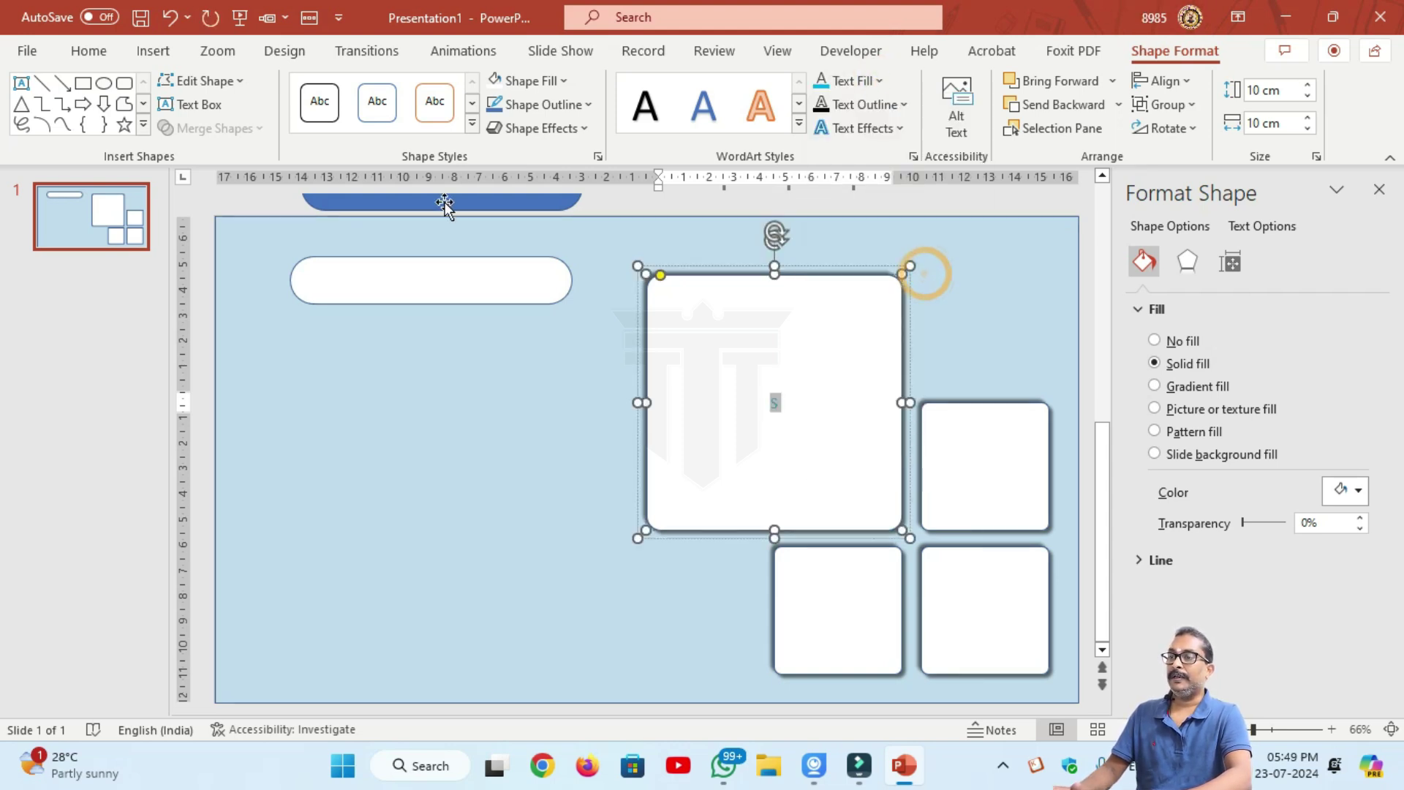
pyautogui.click(88, 51)
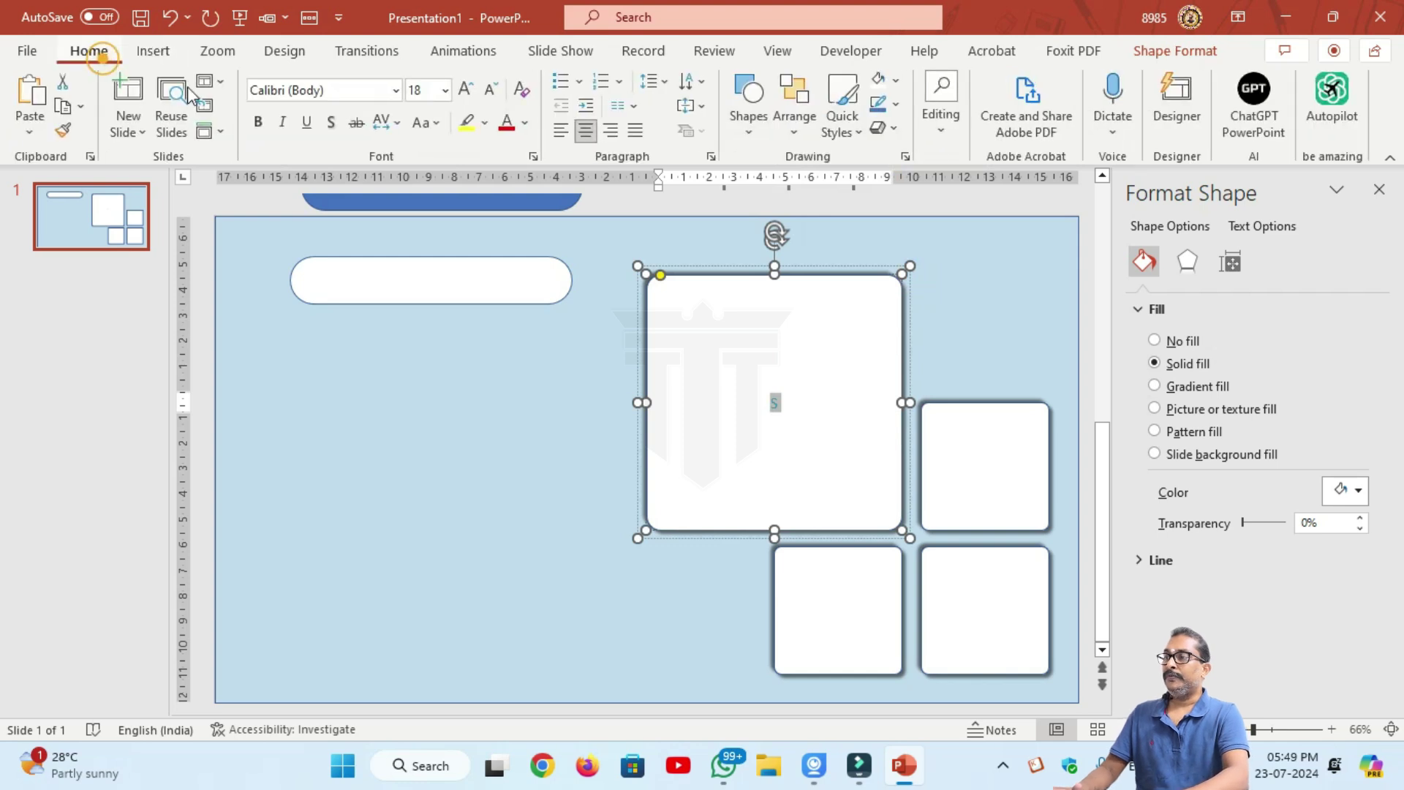
pyautogui.click(308, 89)
pyautogui.write('Montserrat')
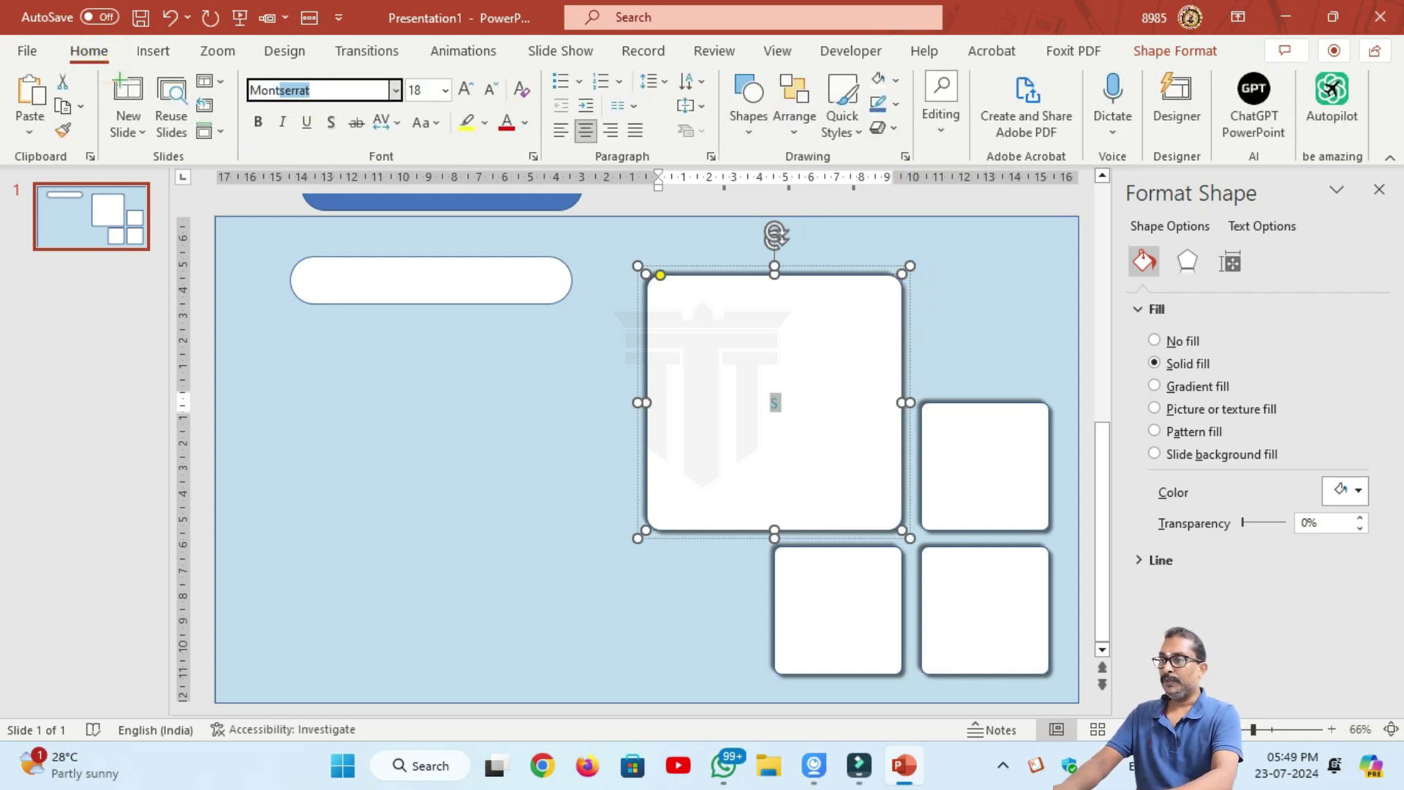
pyautogui.press('Tab')
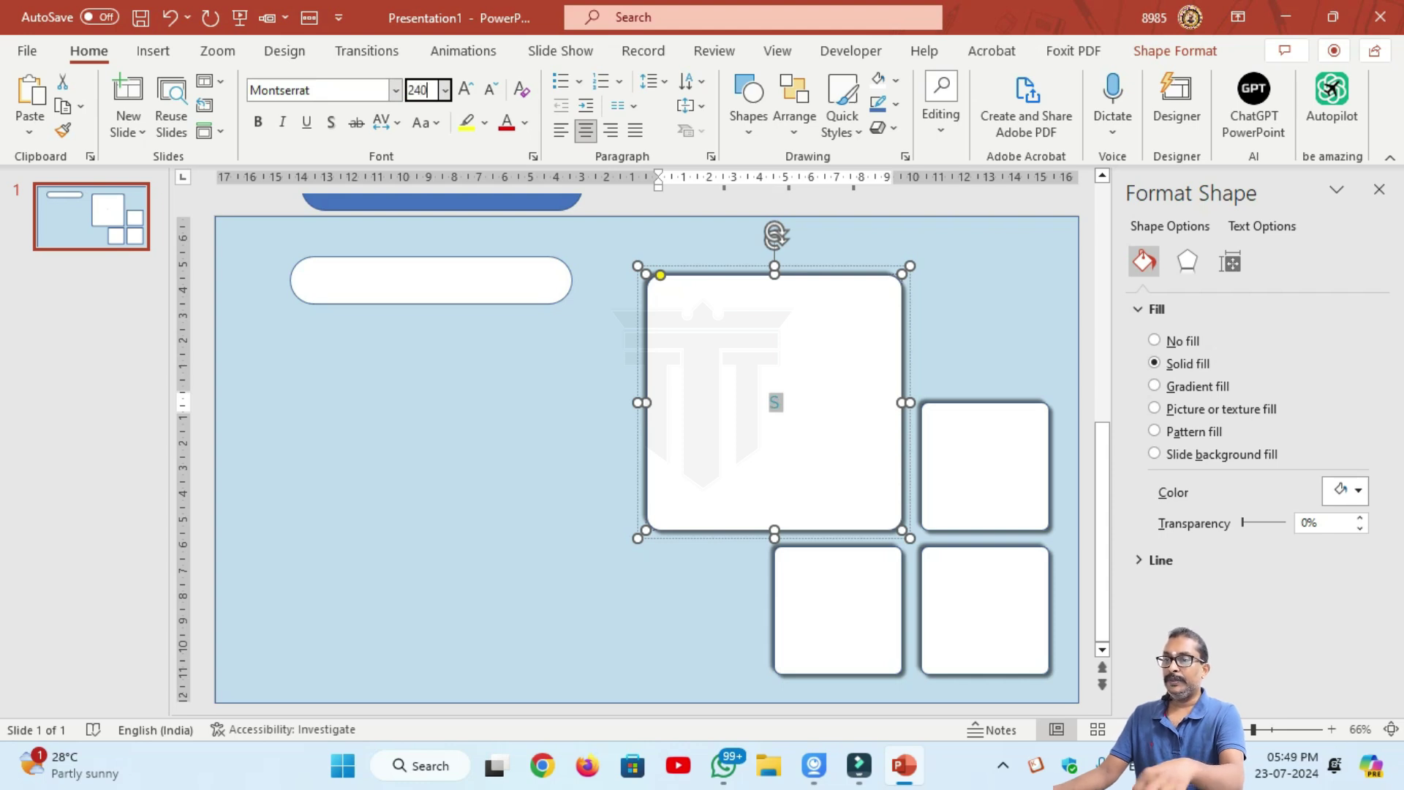
pyautogui.press('Return')
pyautogui.click(257, 122)
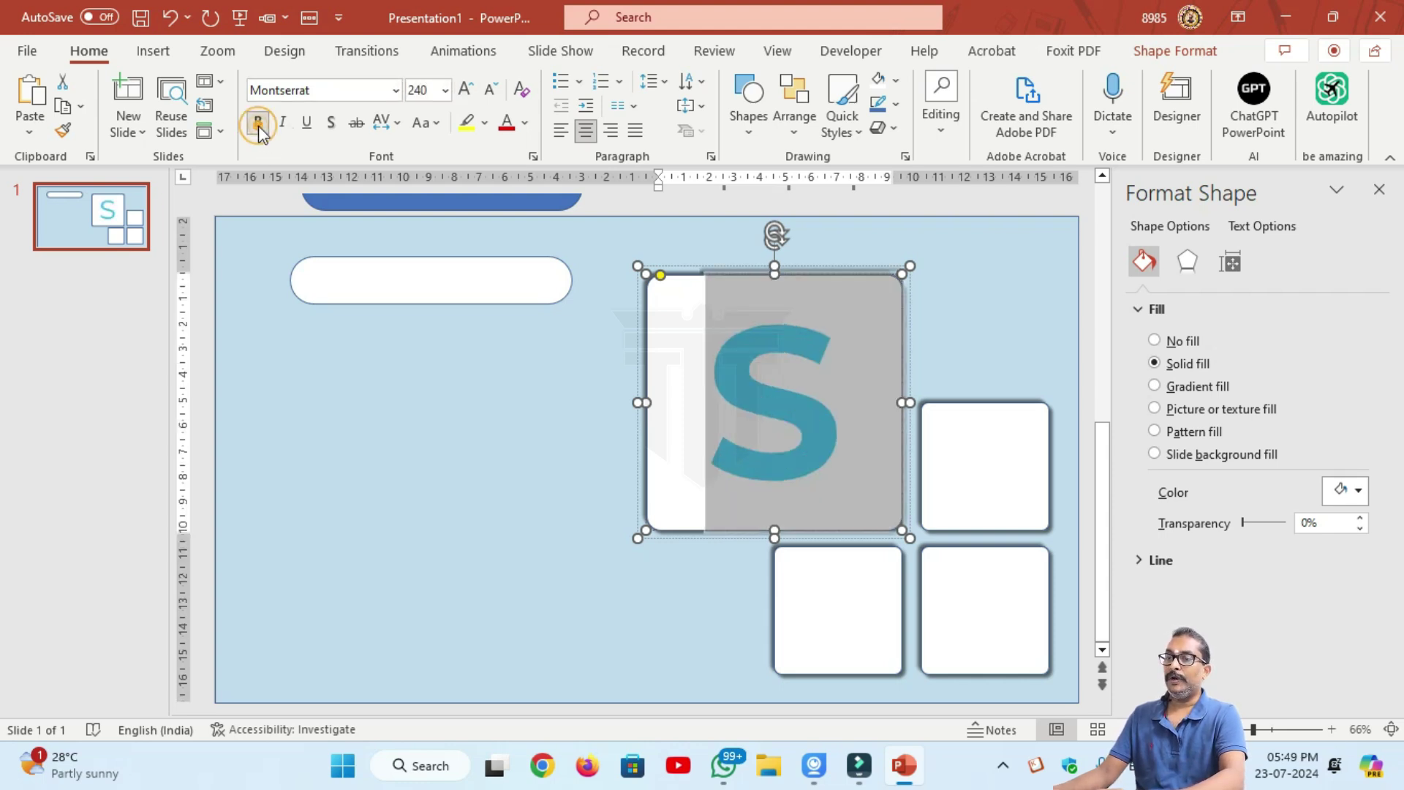
pyautogui.click(495, 608)
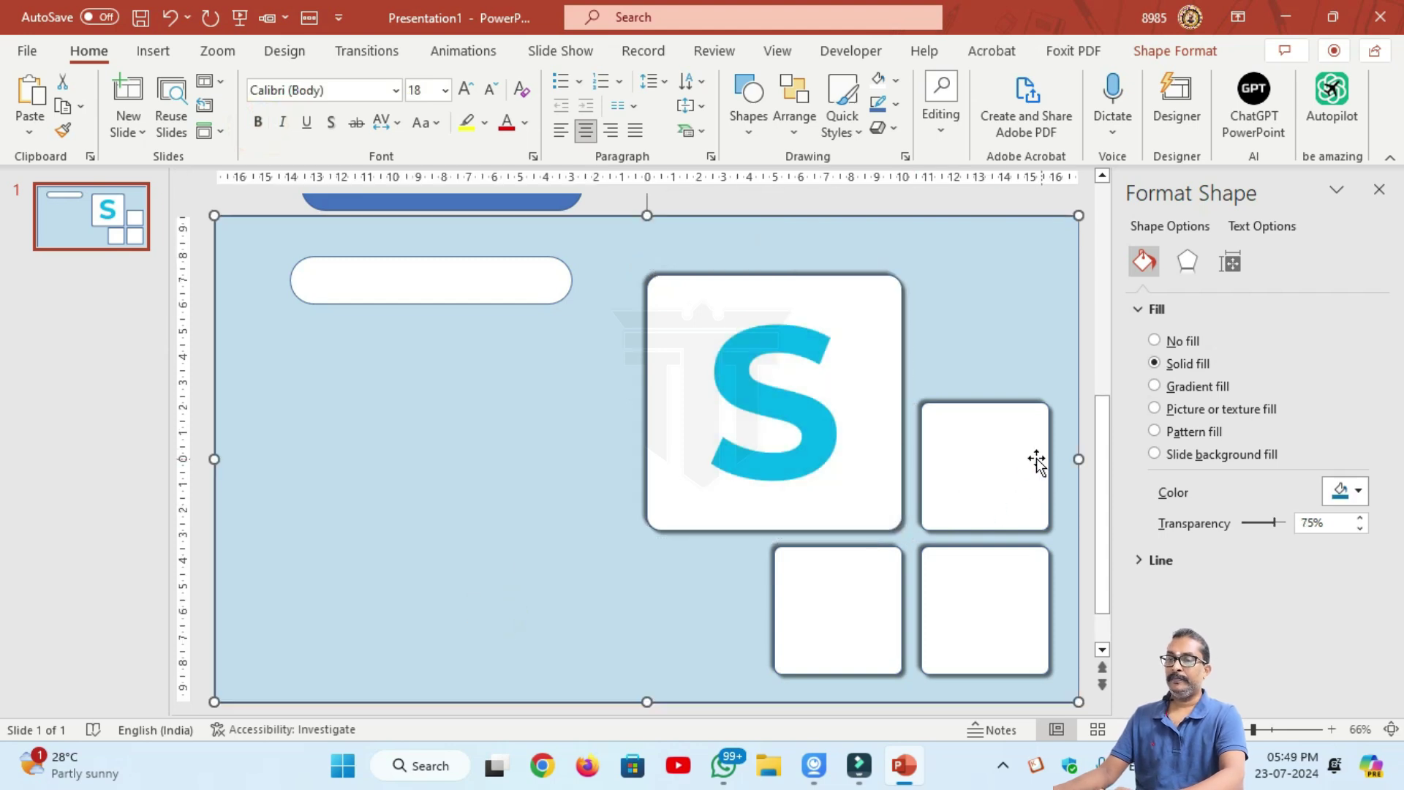
# Make the W in the right small box grey, bold Montserrat at size 100.
pyautogui.click(995, 460)
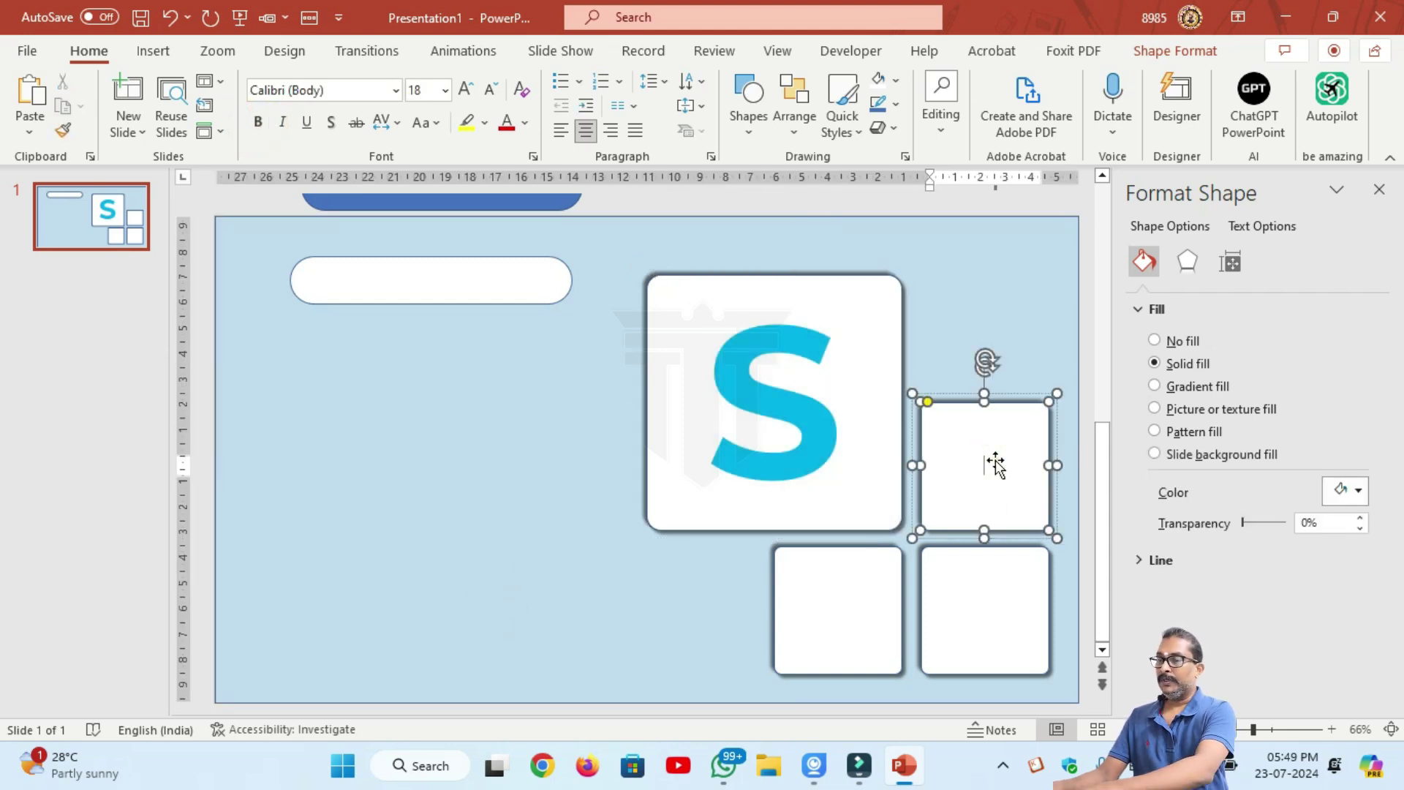
pyautogui.click(996, 464)
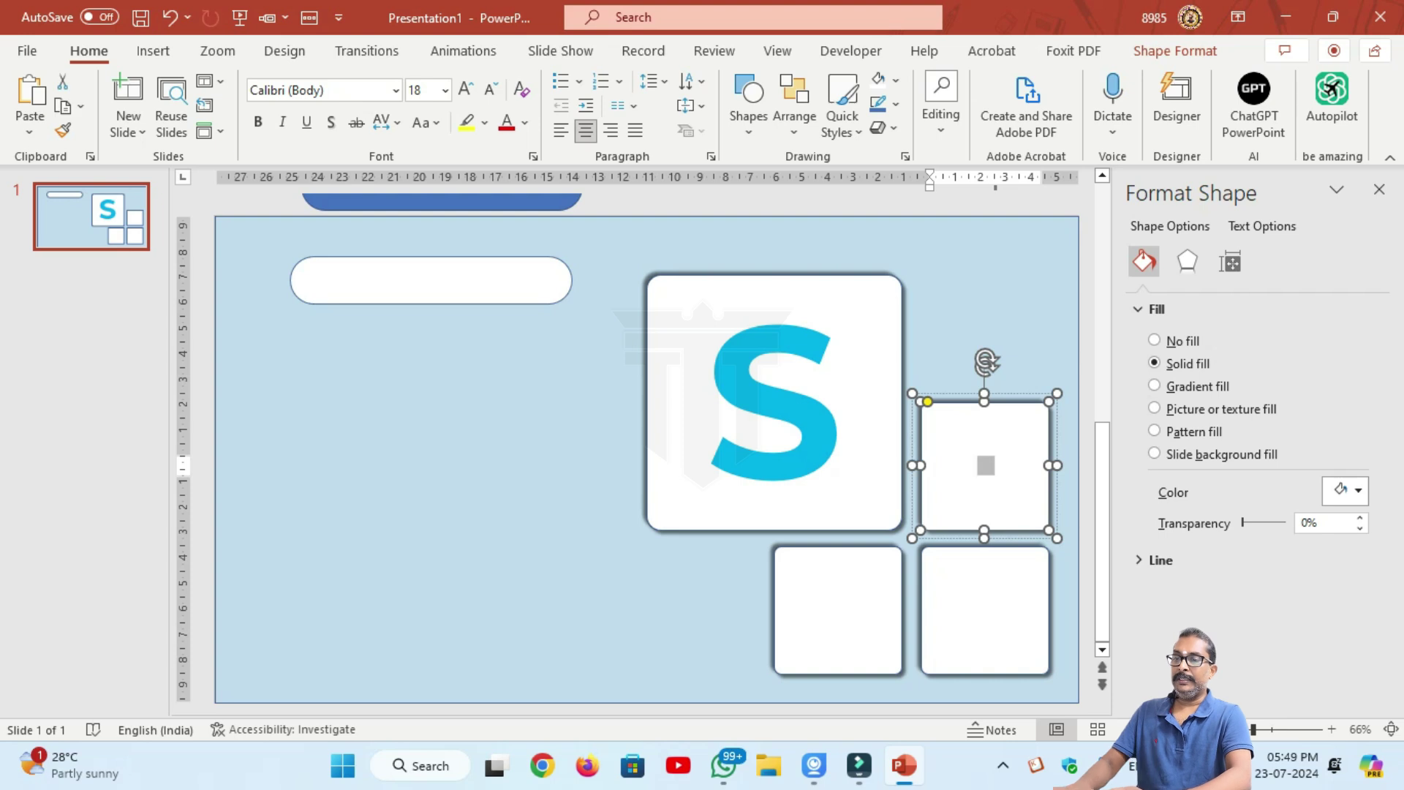
pyautogui.click(1176, 53)
pyautogui.click(881, 81)
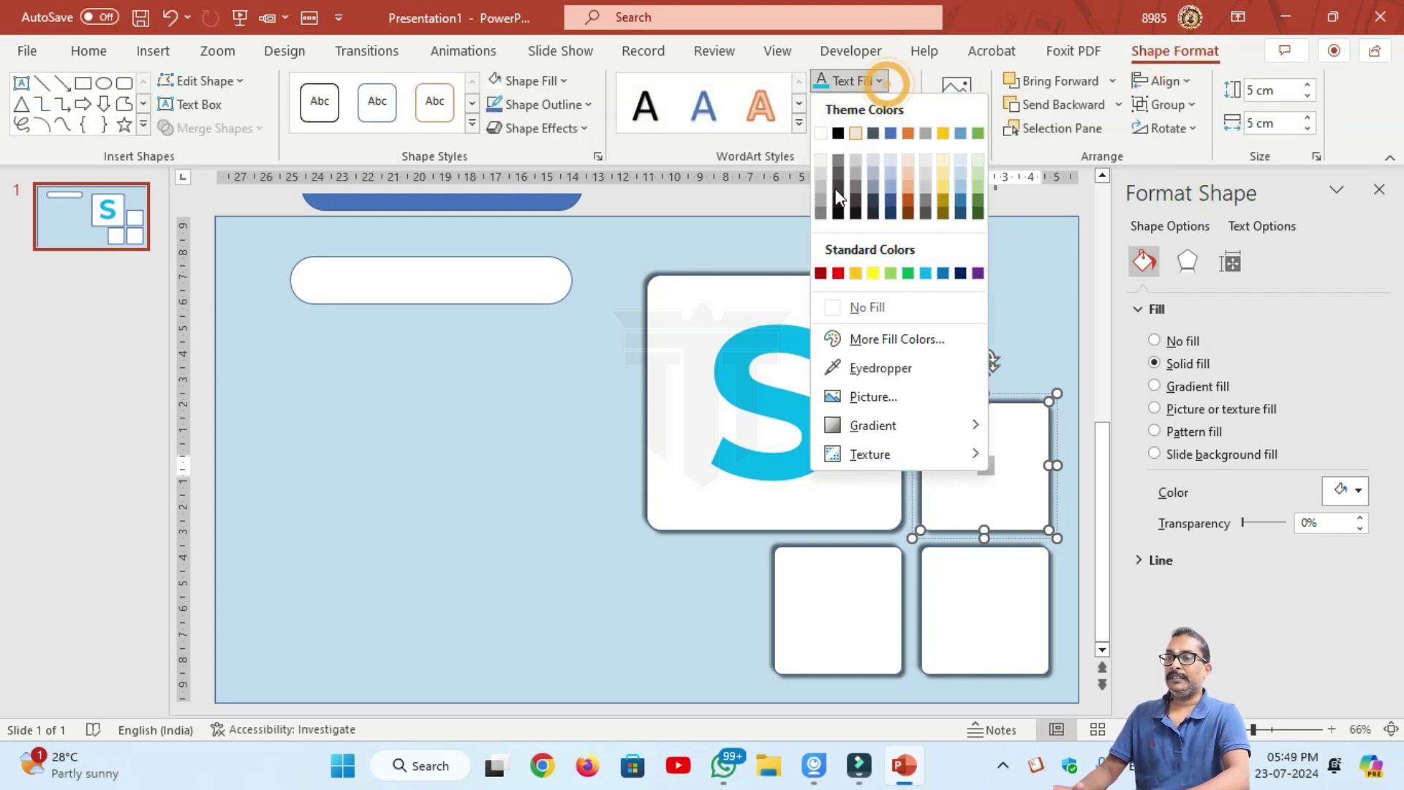
pyautogui.click(821, 214)
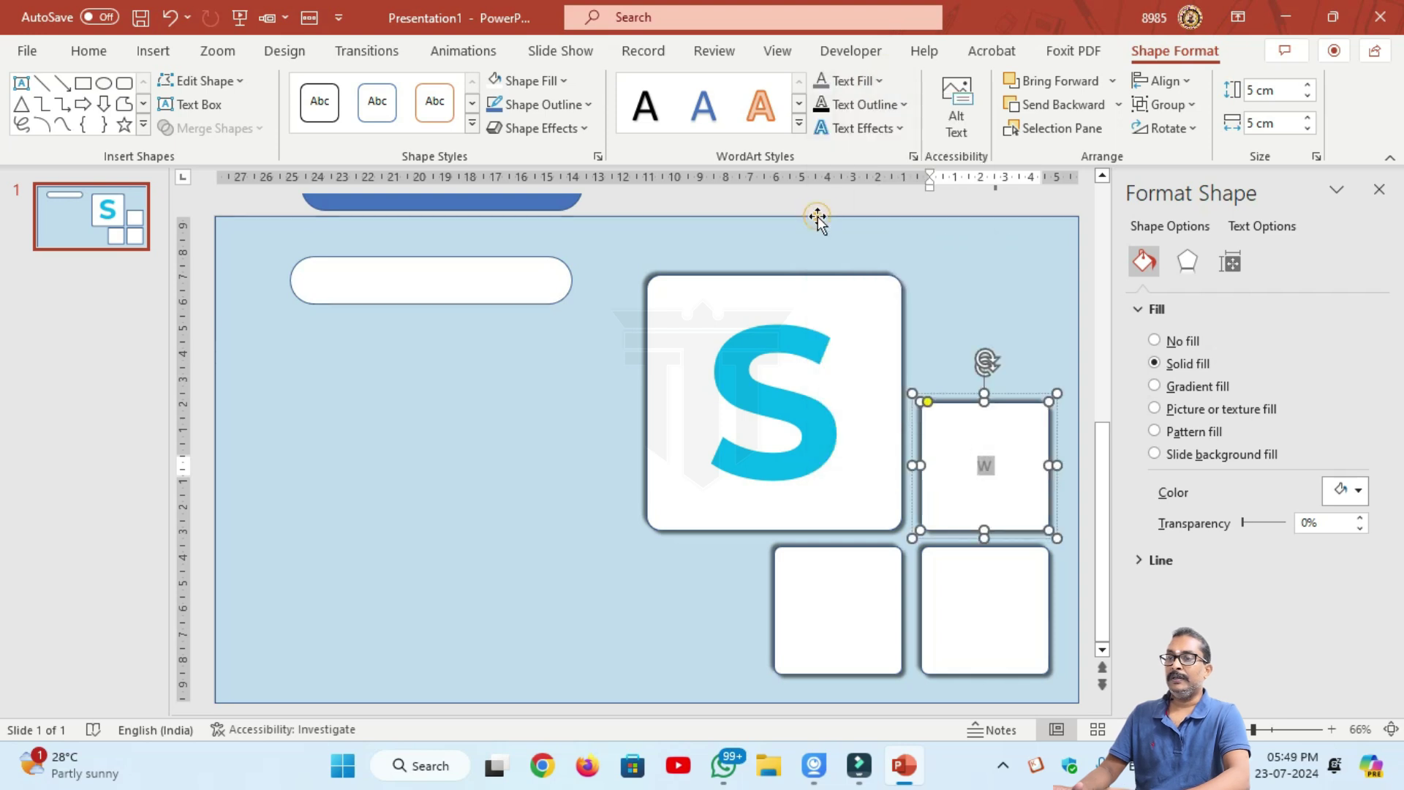
pyautogui.click(89, 51)
pyautogui.click(314, 90)
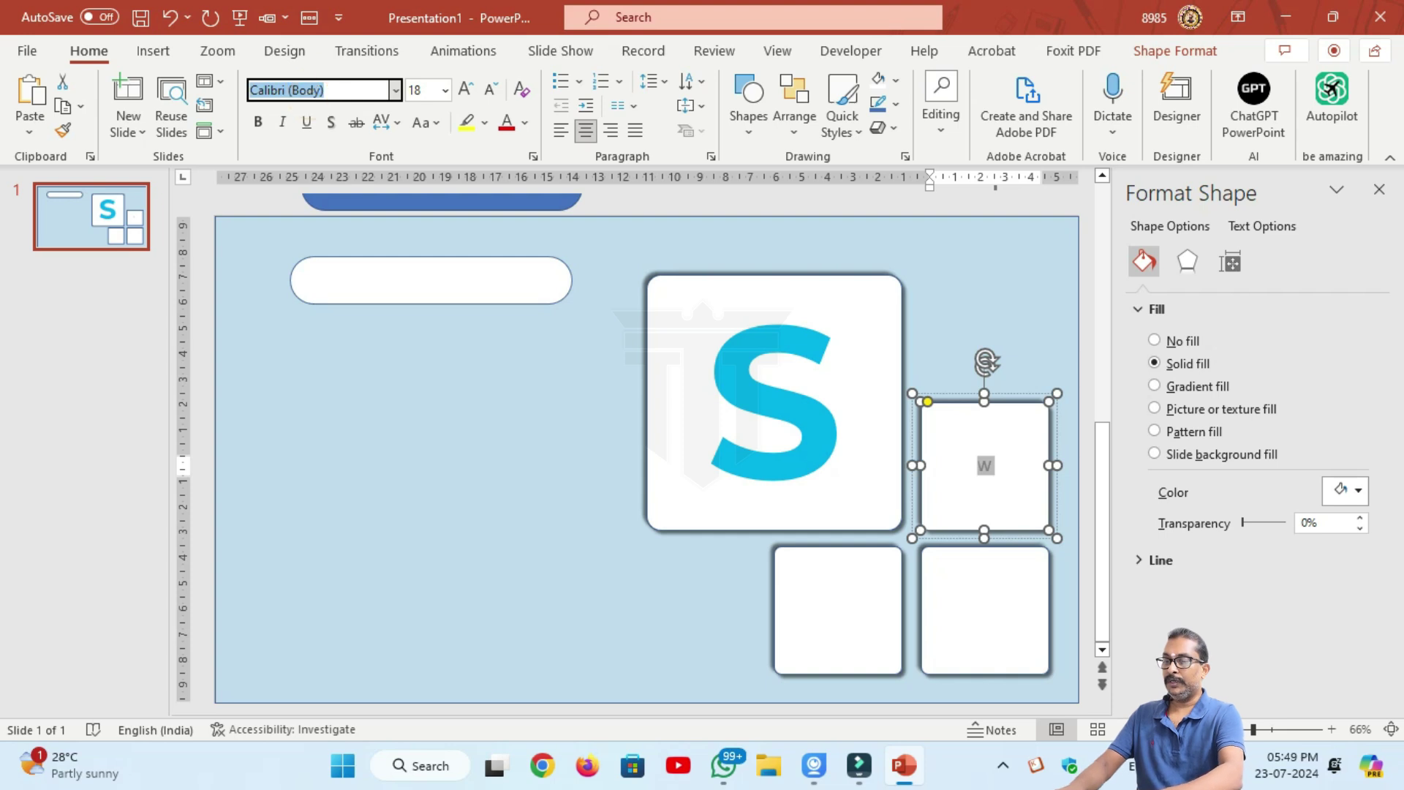
pyautogui.press('Tab')
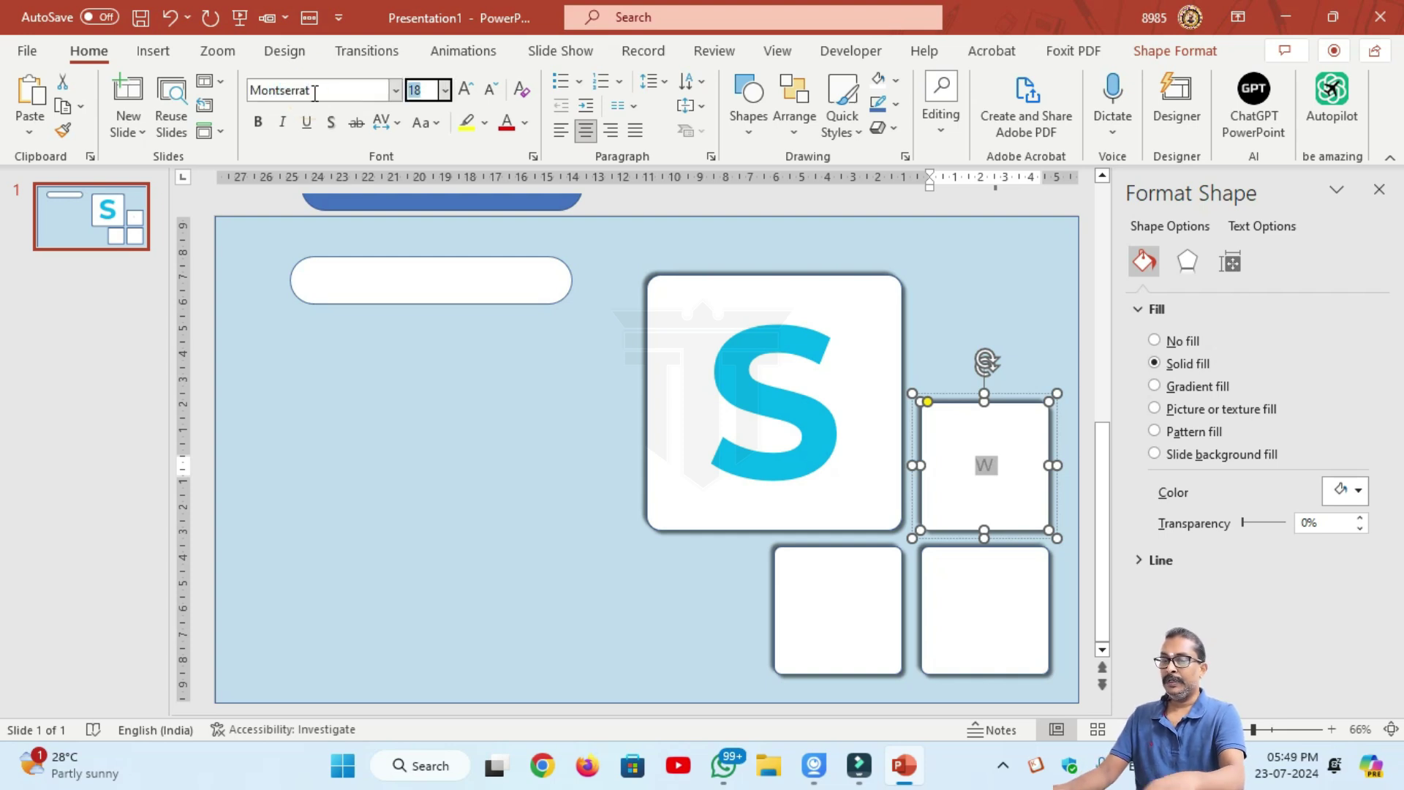
pyautogui.write('100')
pyautogui.press('Return')
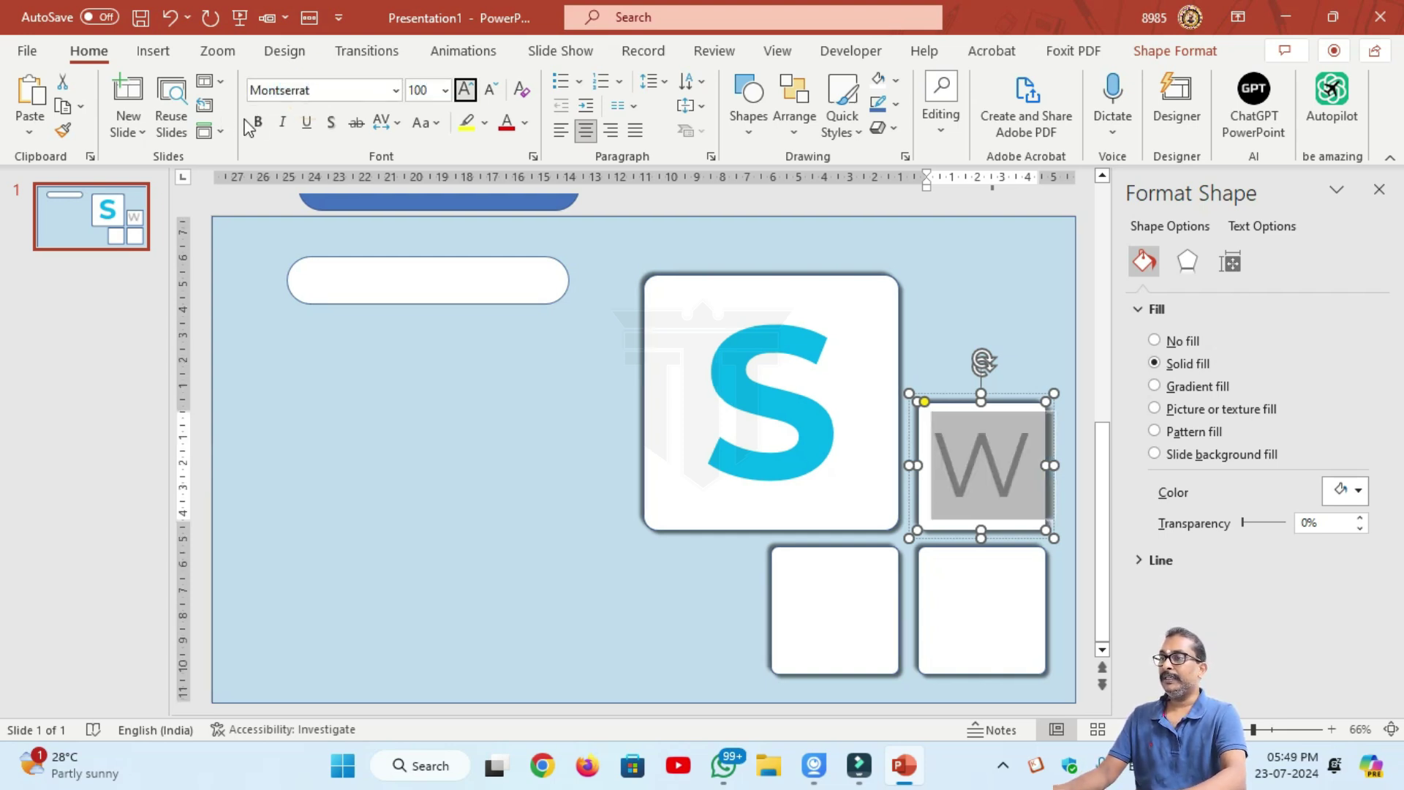
pyautogui.click(258, 123)
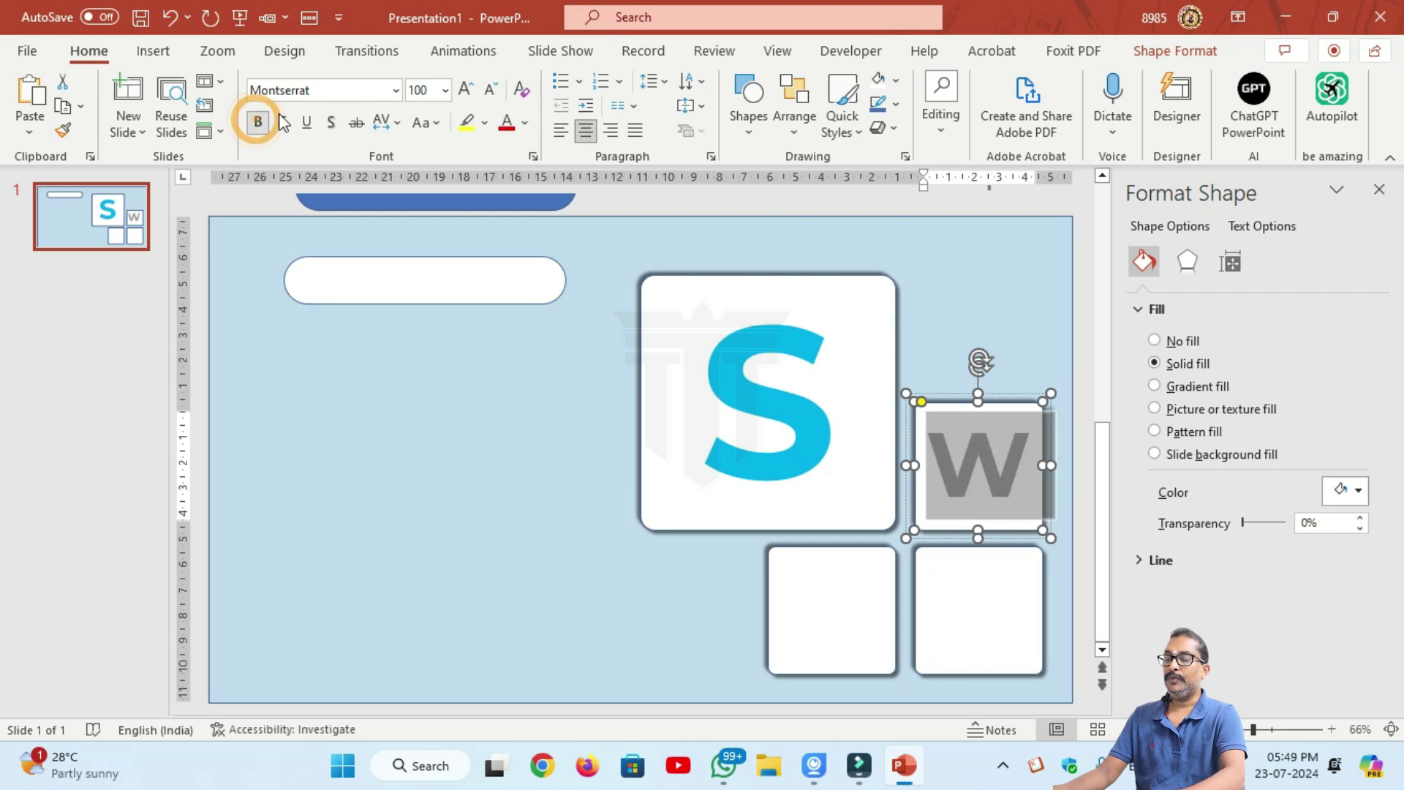
# Set the O in the bottom-right box to the Montserrat font.
pyautogui.click(960, 610)
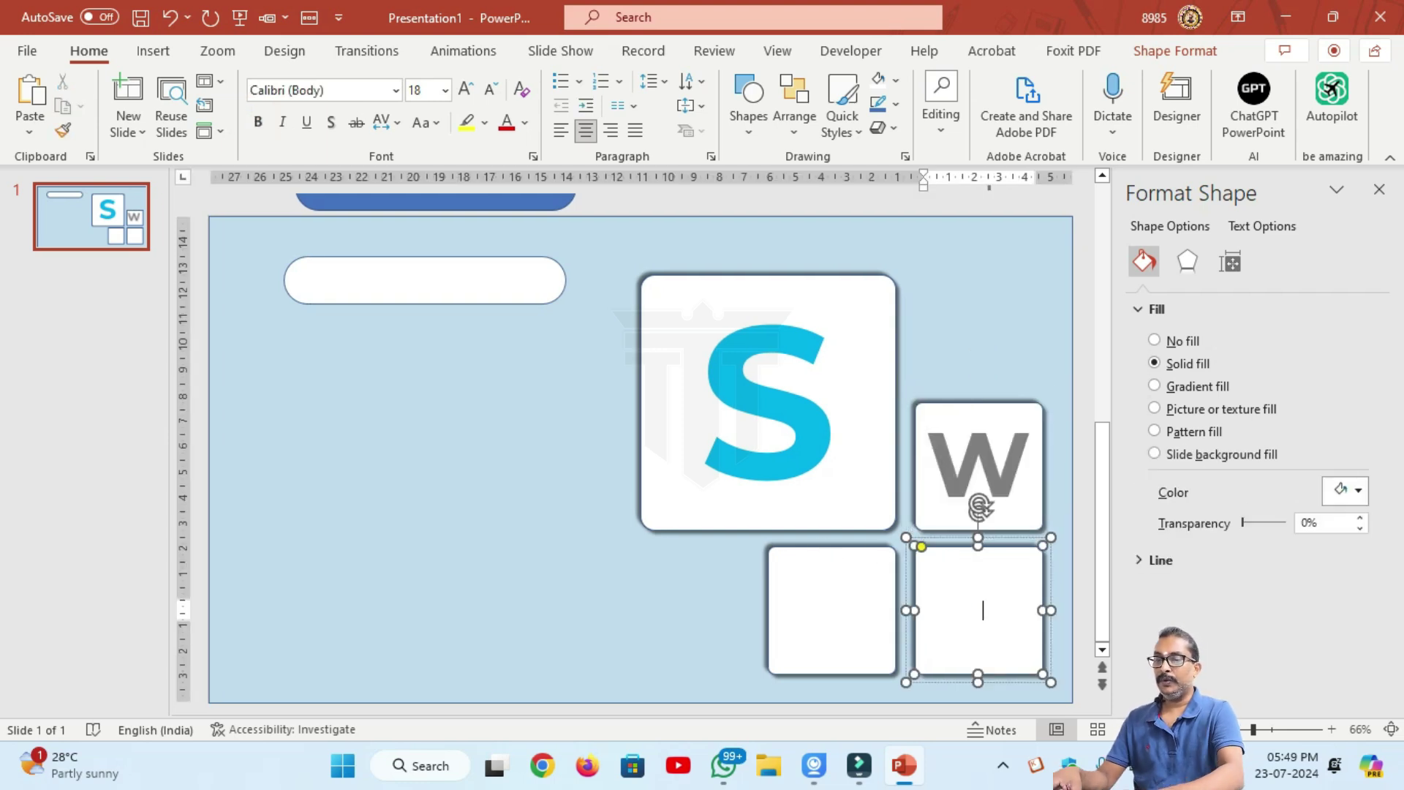
pyautogui.doubleClick(971, 610)
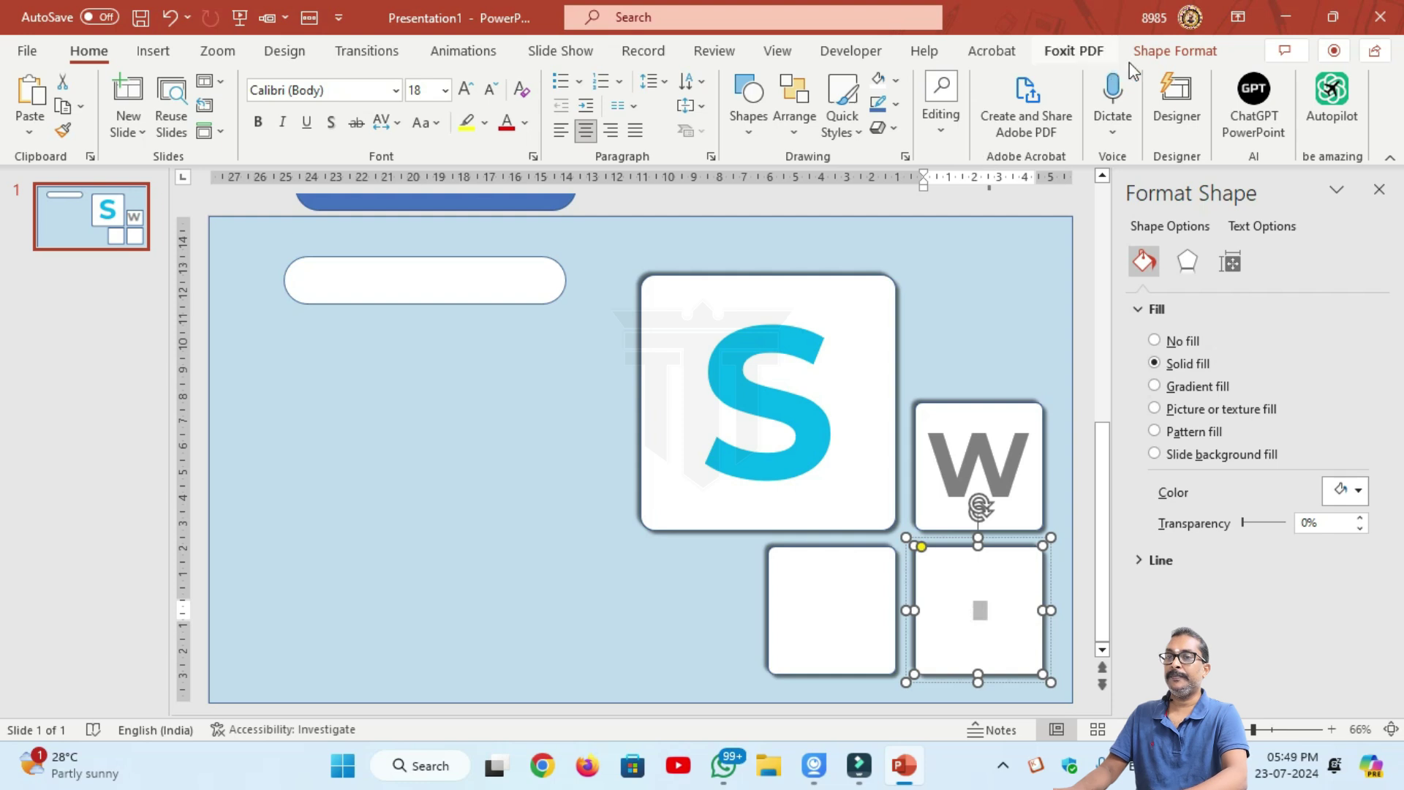
pyautogui.click(1172, 58)
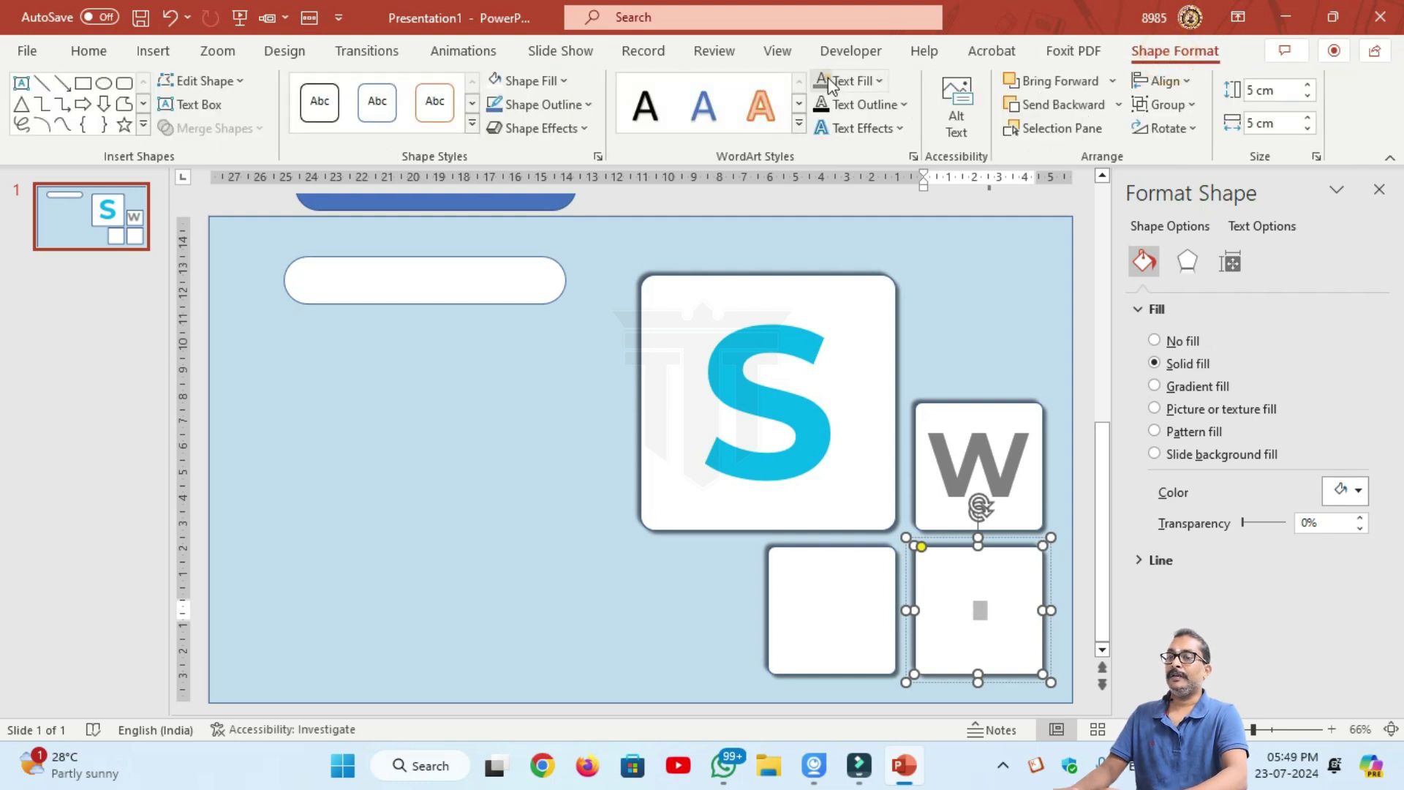
pyautogui.click(88, 51)
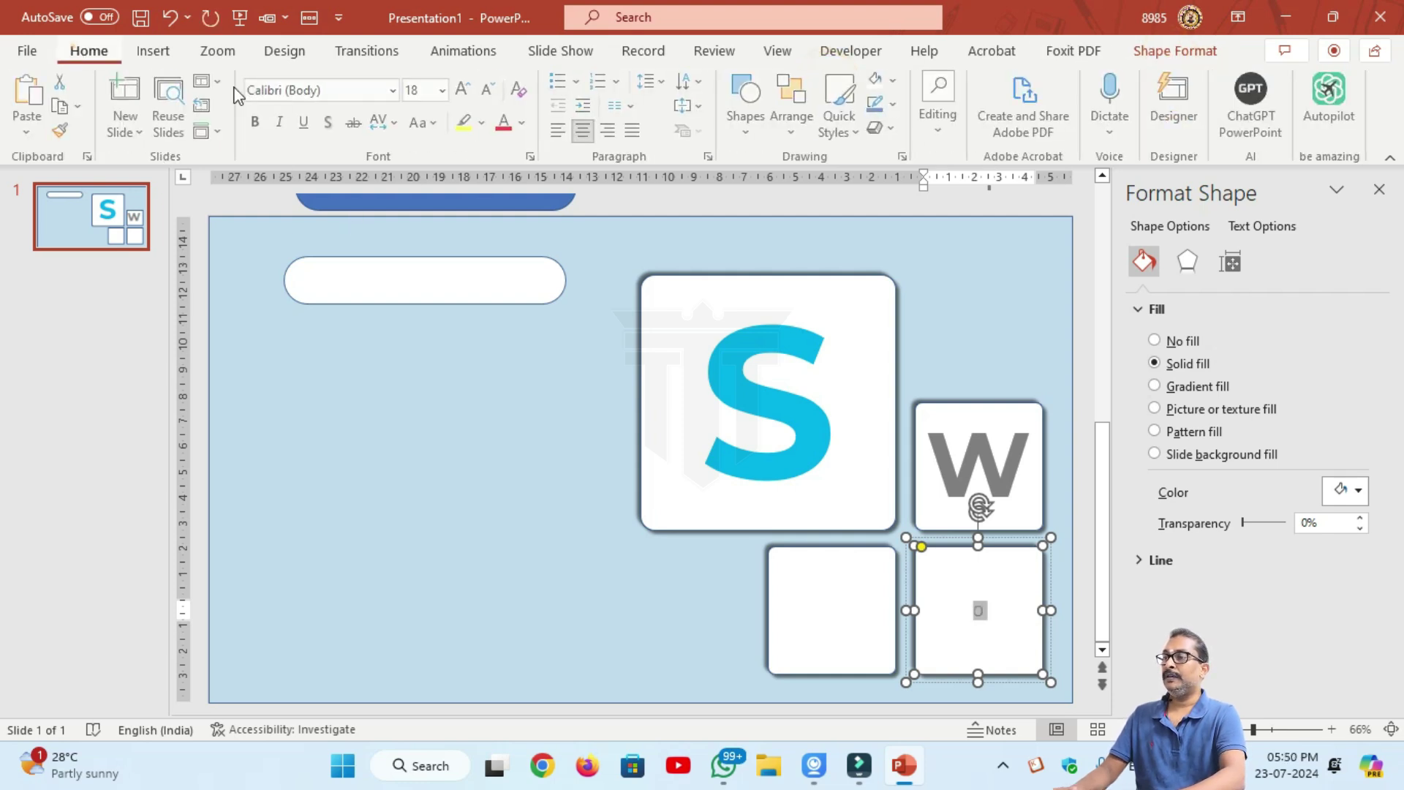
pyautogui.click(322, 90)
pyautogui.write('Montserrat')
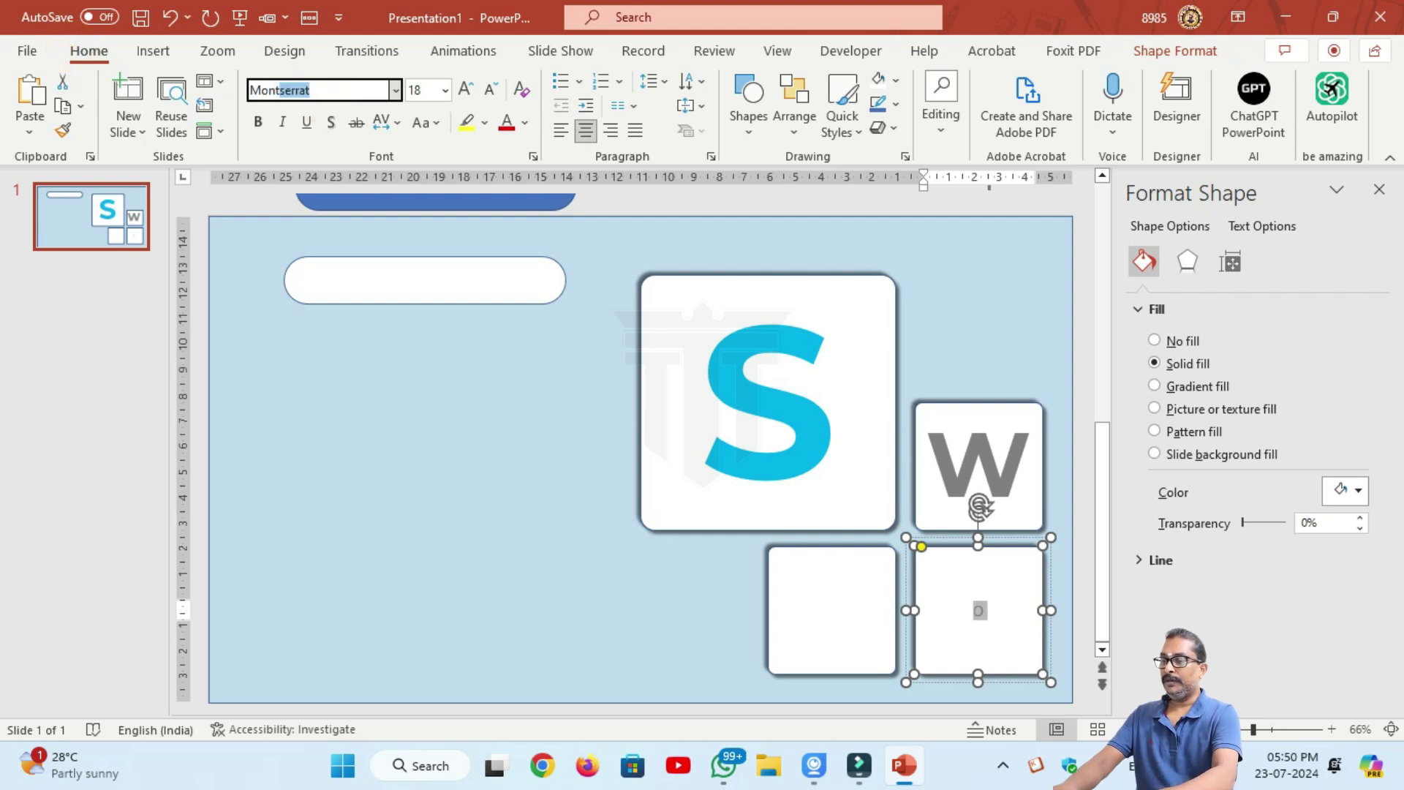
pyautogui.press('Tab')
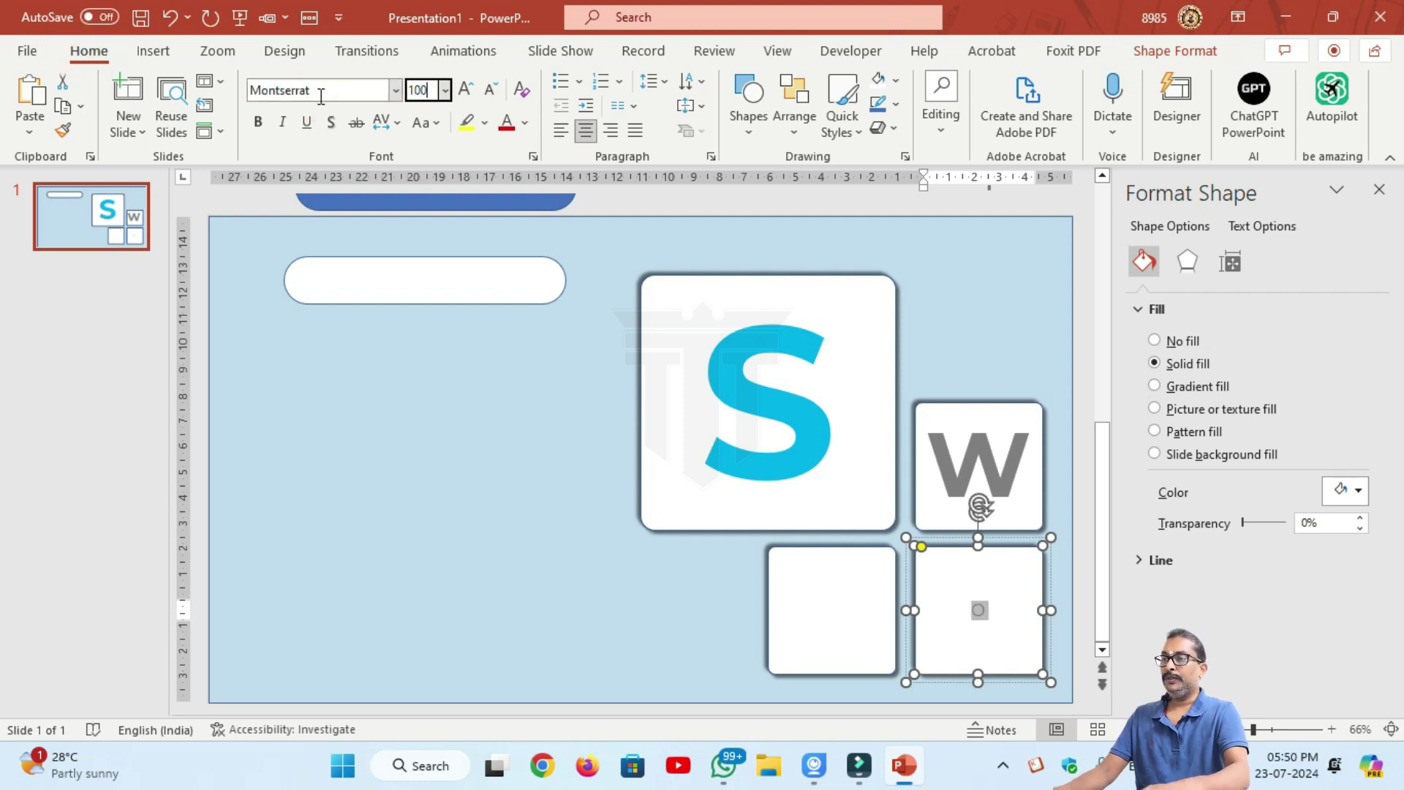
# Add the T in the bottom-left box as grey, bold Montserrat at size 100.
pyautogui.click(818, 617)
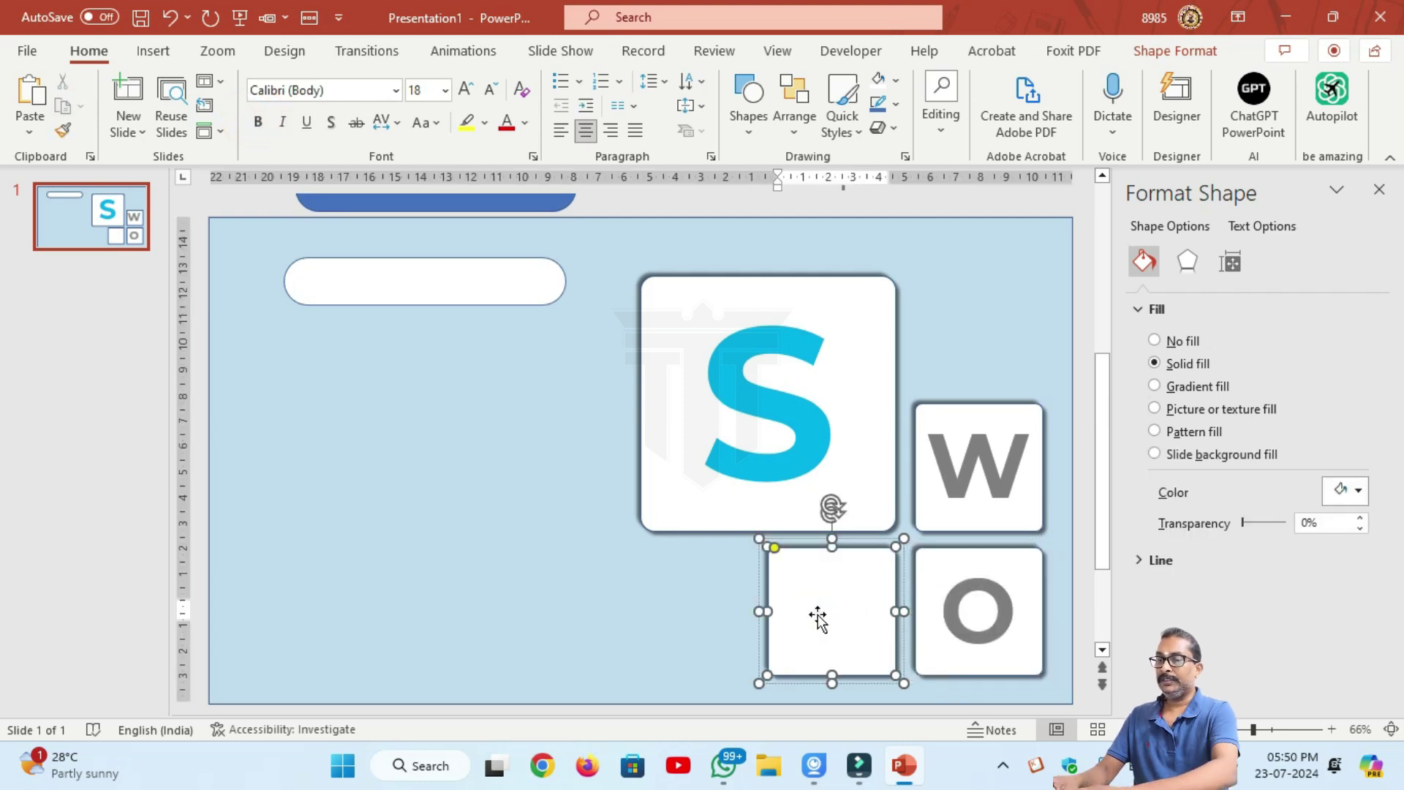
pyautogui.write('I')
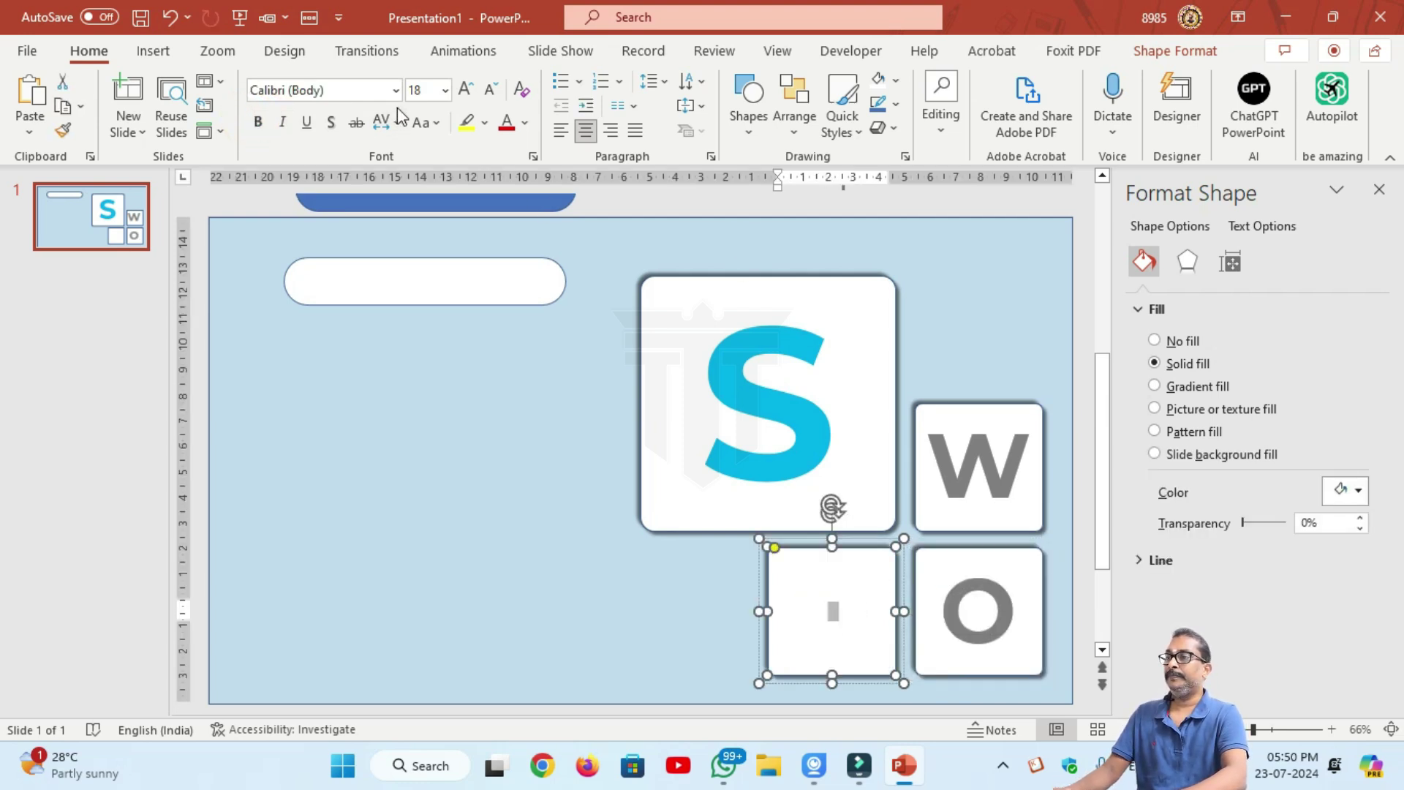
pyautogui.hotkey('ctrl', 'shift', 'f')
pyautogui.write('Montserrat')
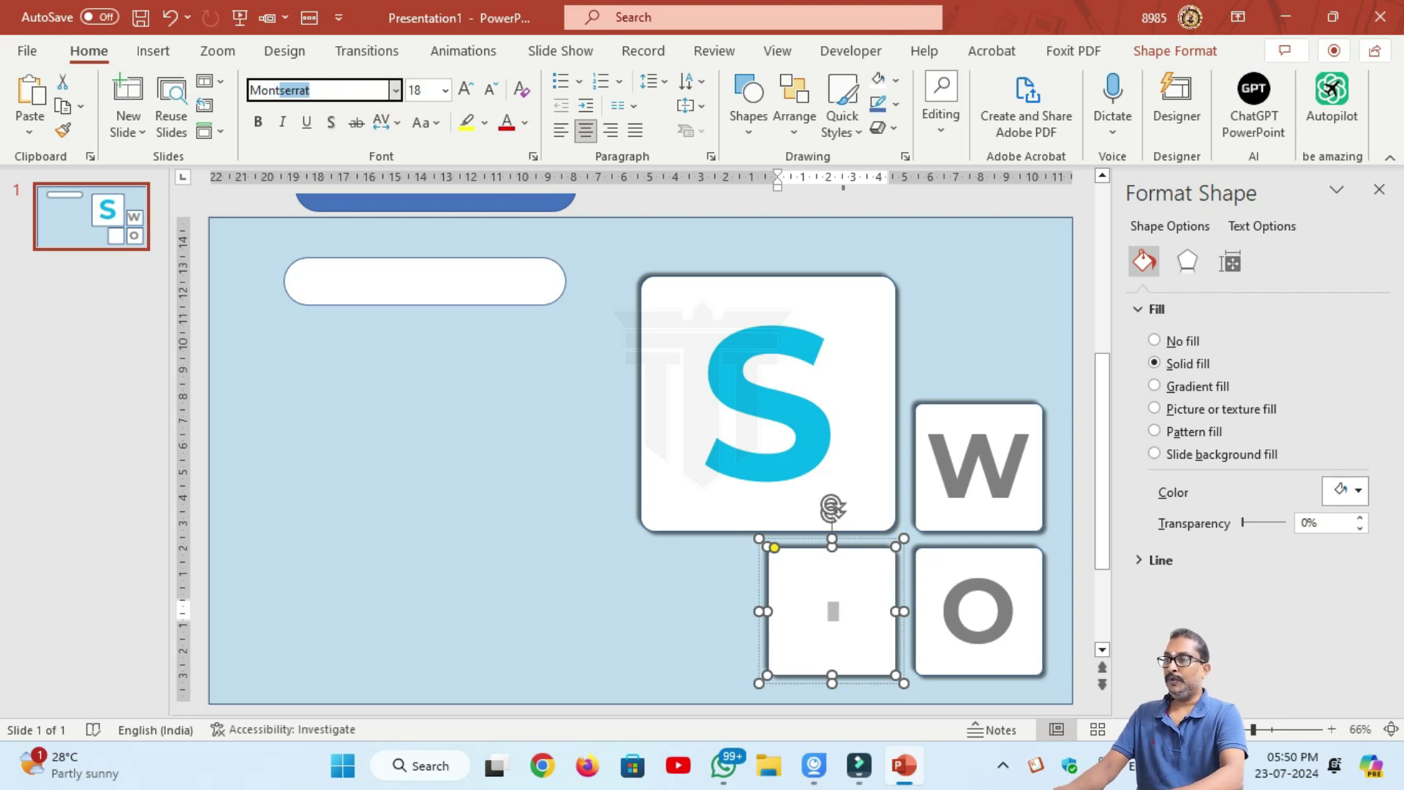
pyautogui.press('Tab')
pyautogui.write('100')
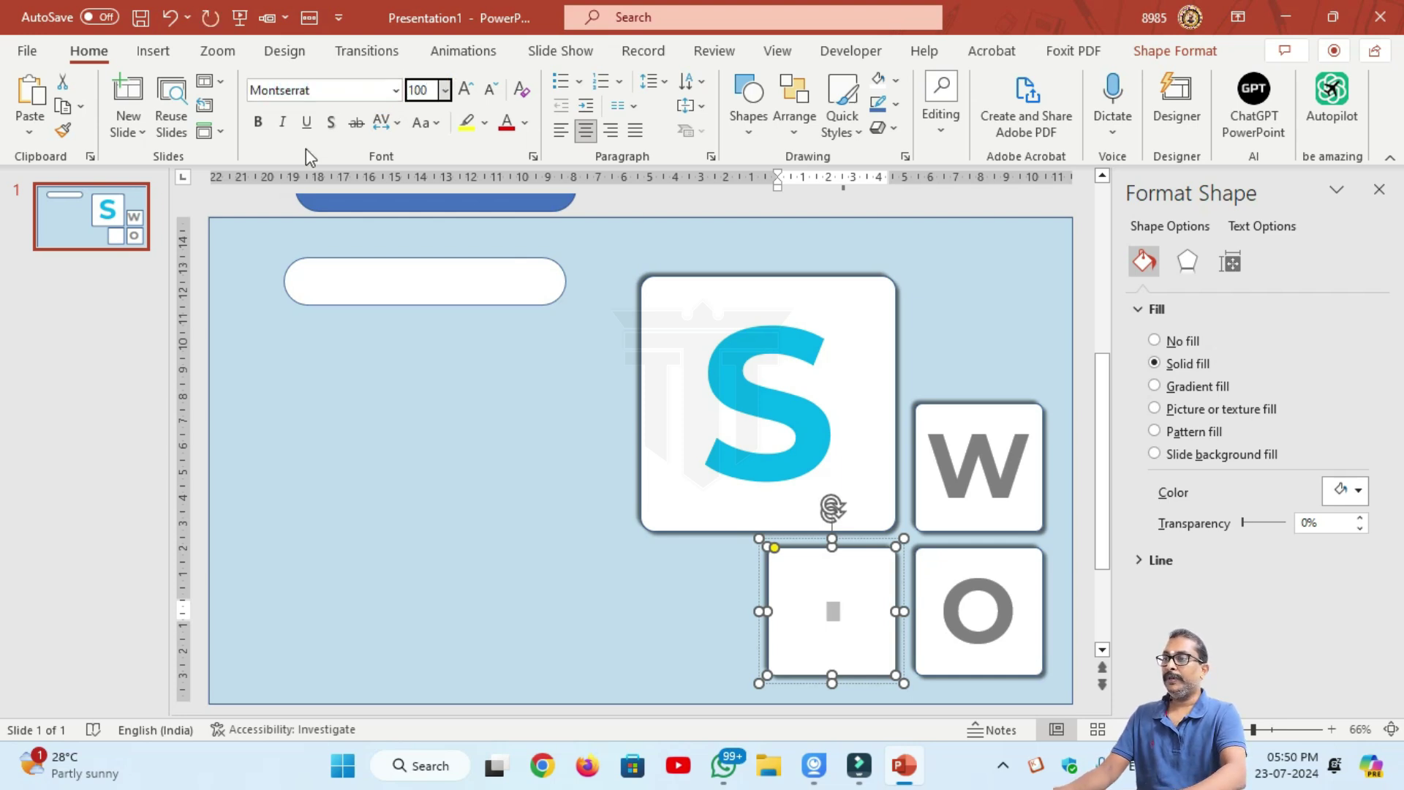
pyautogui.press('Return')
pyautogui.click(258, 122)
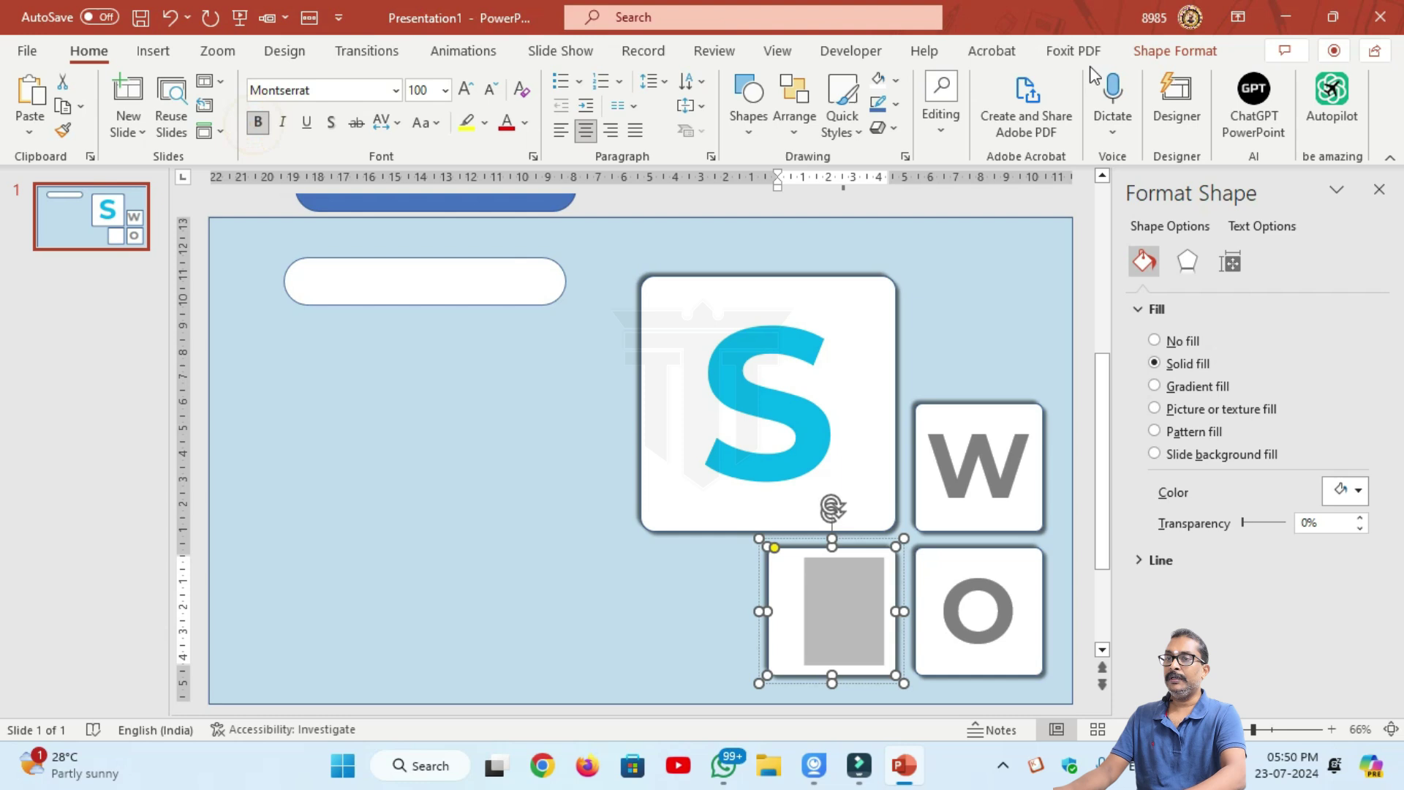
pyautogui.click(1163, 48)
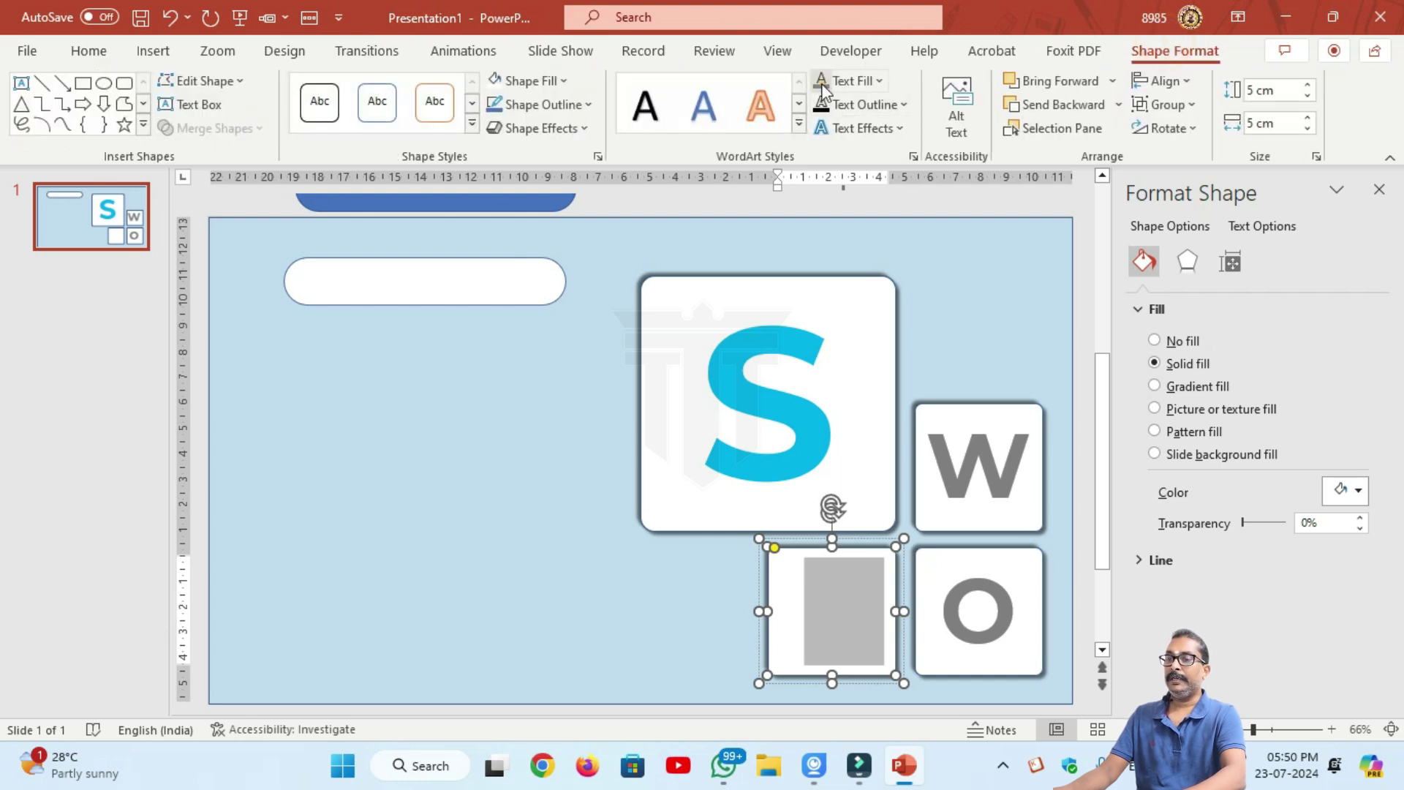
pyautogui.write('T')
pyautogui.click(517, 476)
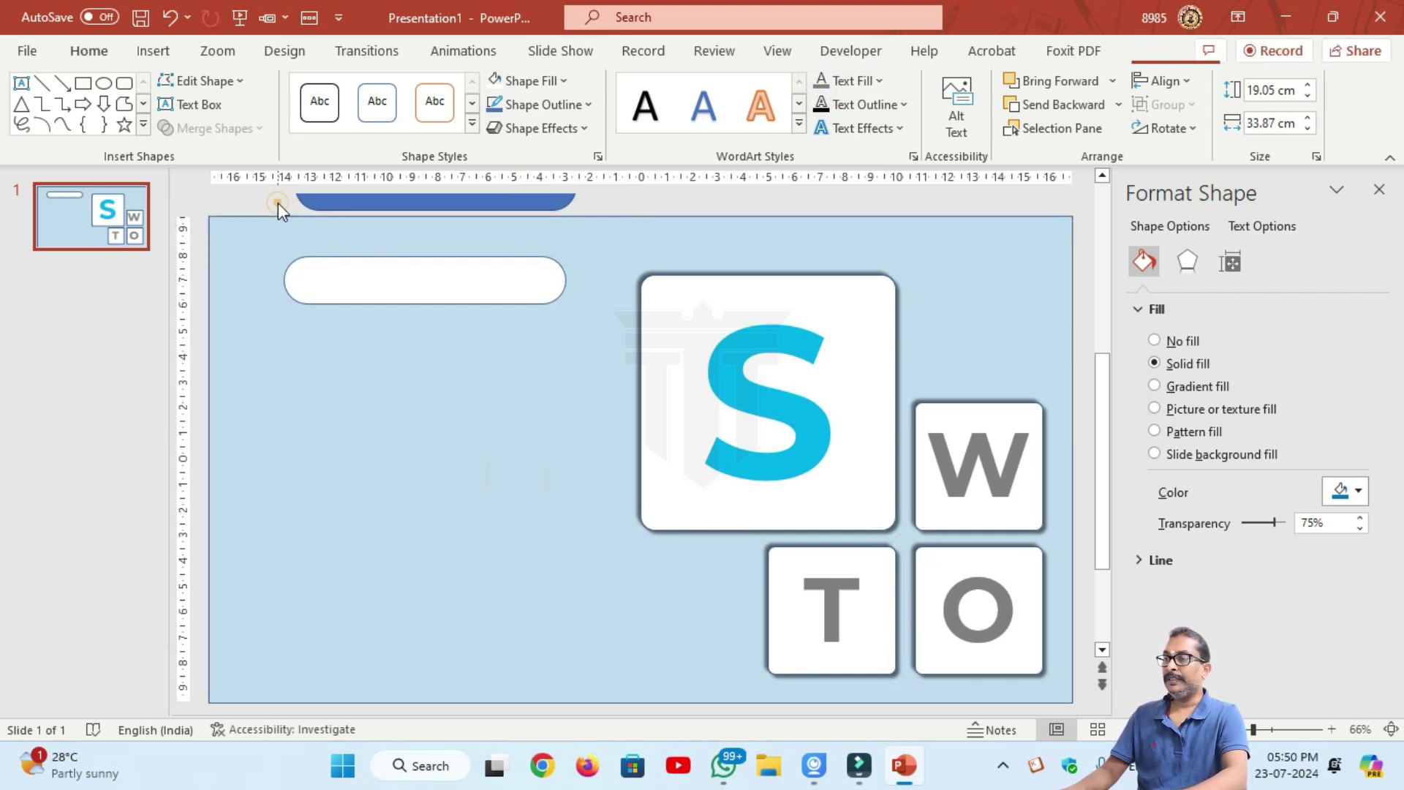
# Move the blue rounded bar down below the white bar and duplicate it.
pyautogui.click(278, 203)
pyautogui.click(328, 202)
pyautogui.press('Down')
pyautogui.press('Down')
pyautogui.press('Down')
pyautogui.press('Down')
pyautogui.press('Down')
pyautogui.press('Down')
pyautogui.press('Down')
pyautogui.press('Down')
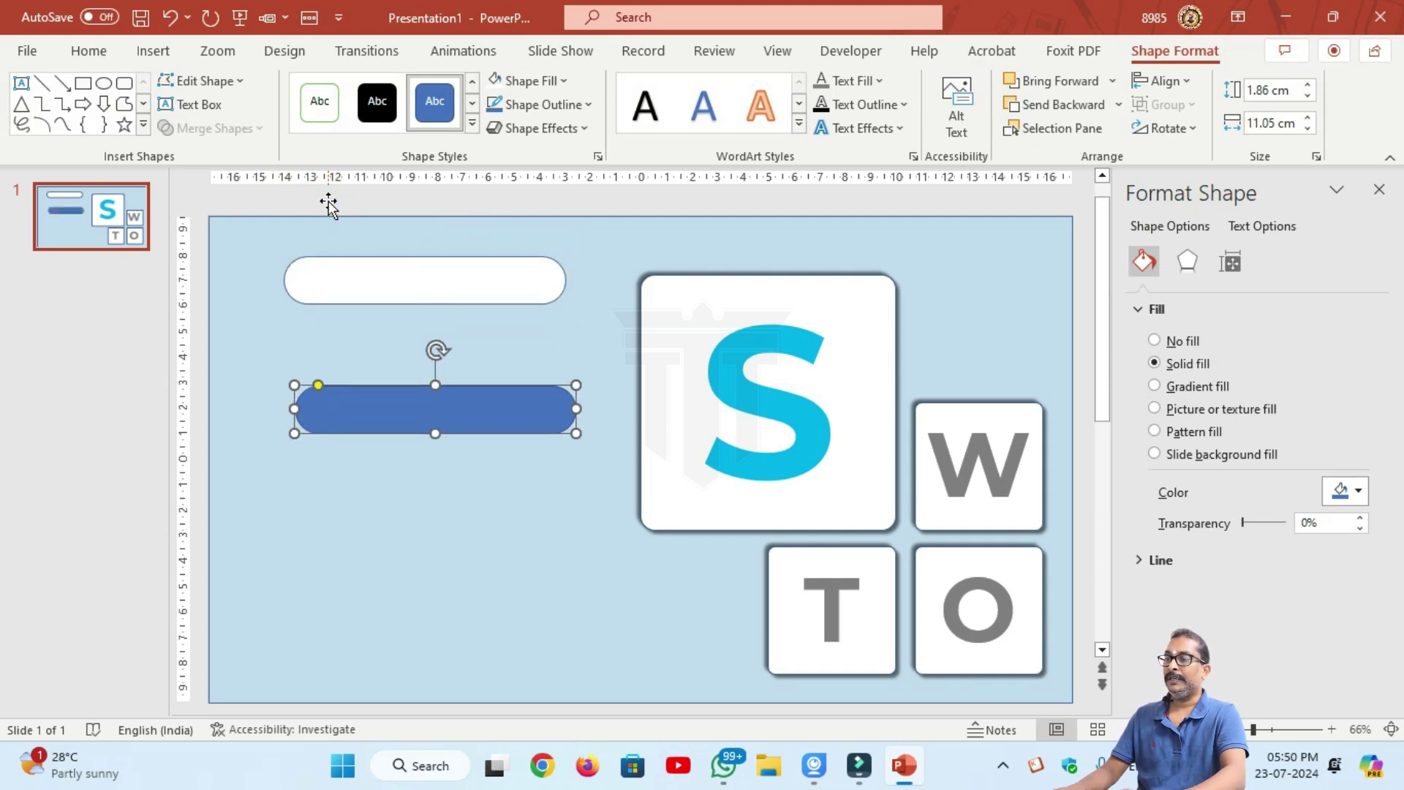
pyautogui.press('Down')
pyautogui.press('Down')
pyautogui.press('Right')
pyautogui.press('Right')
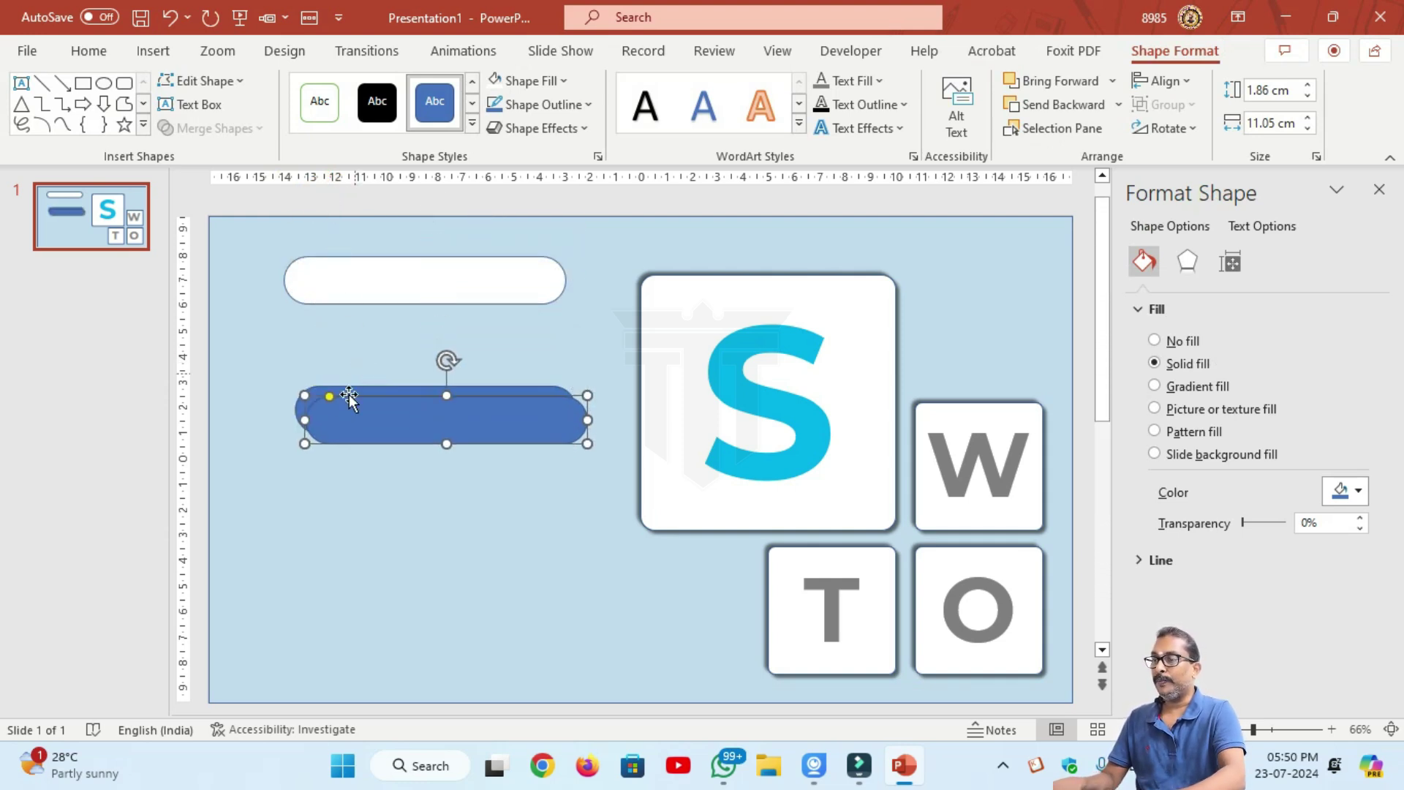
# Turn the copy into a small white inner-shadowed circle on the bar's right end.
pyautogui.moveTo(301, 421); pyautogui.dragTo(519, 421)
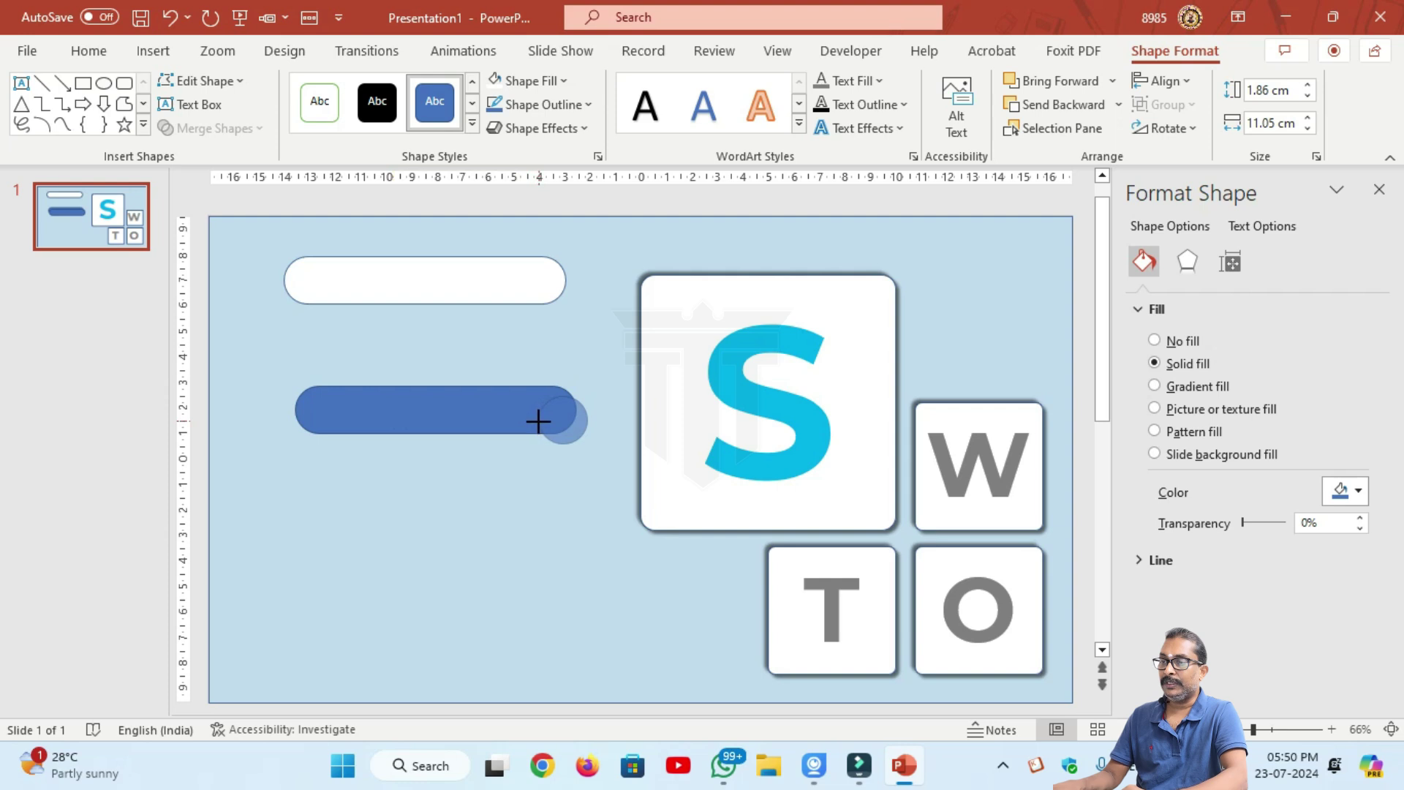
pyautogui.moveTo(536, 424); pyautogui.dragTo(536, 424)
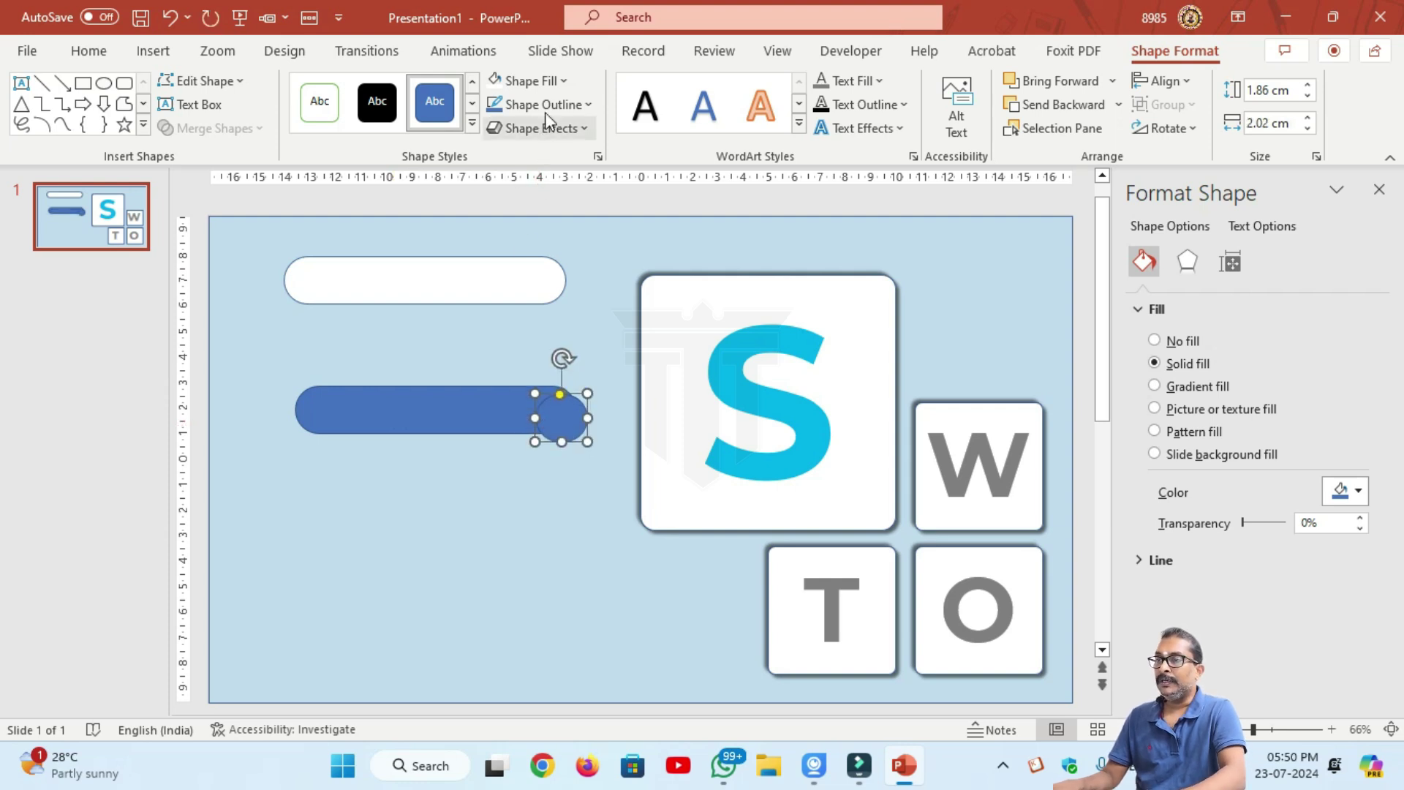
pyautogui.click(532, 81)
pyautogui.click(495, 134)
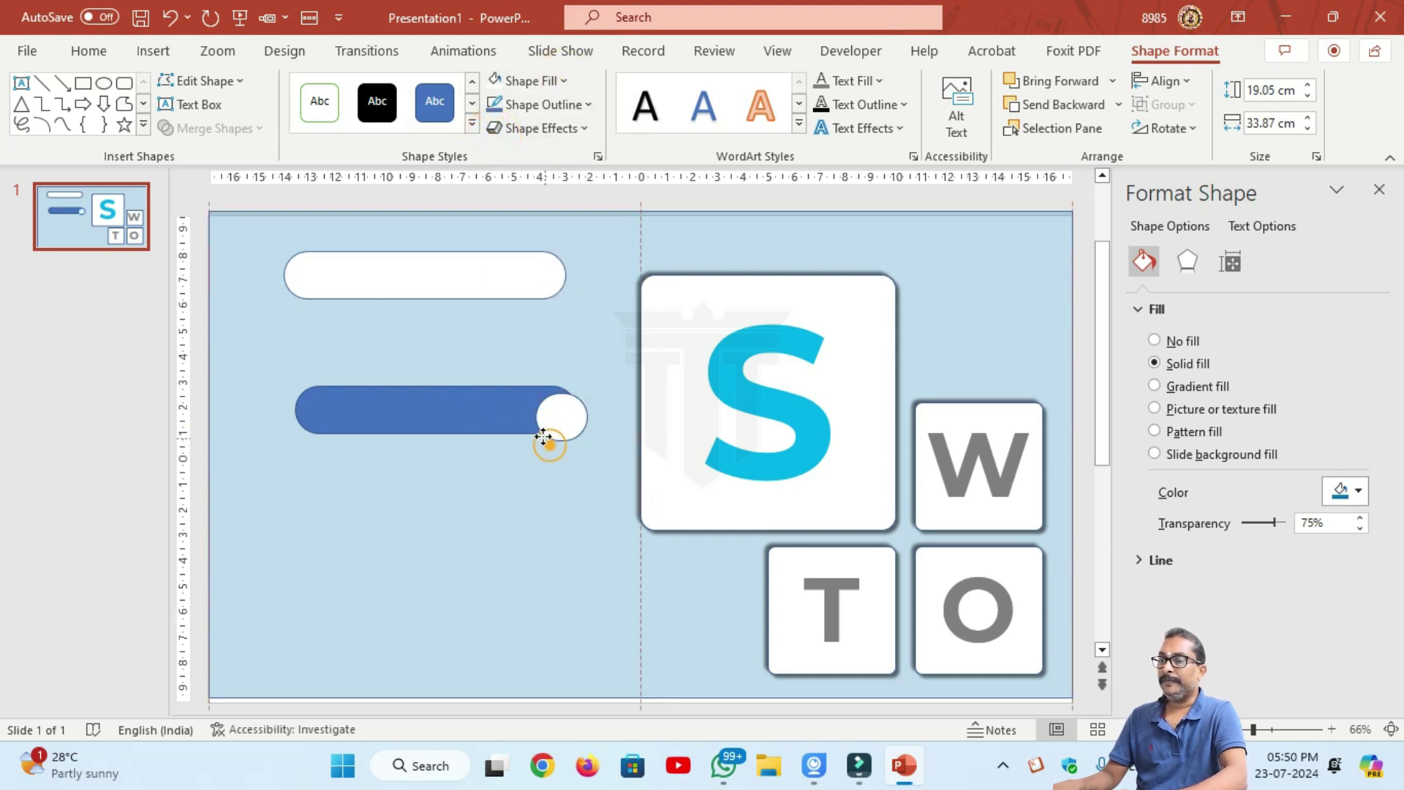
pyautogui.moveTo(550, 445)
pyautogui.mouseDown()
pyautogui.moveTo(555, 428)
pyautogui.moveTo(542, 433)
pyautogui.mouseUp()
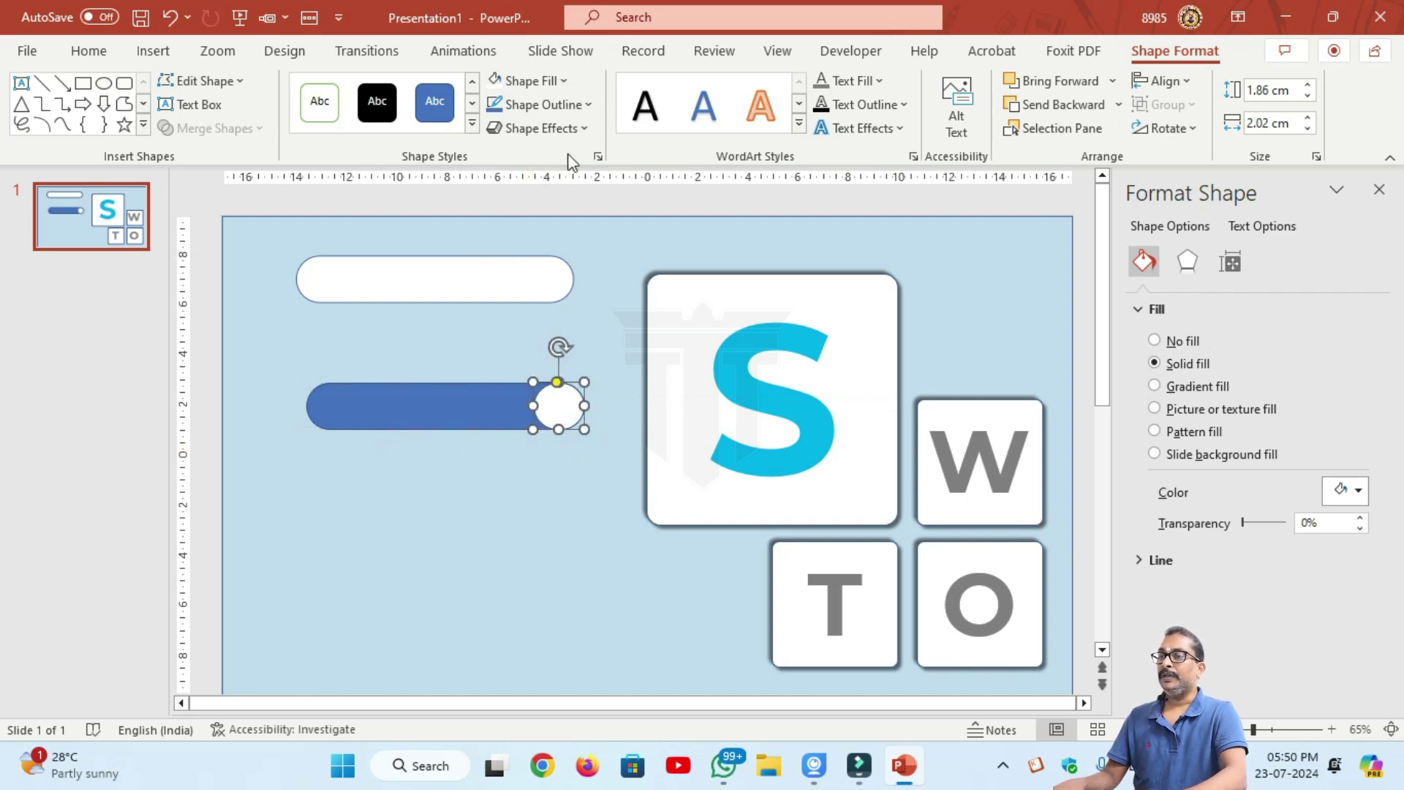
pyautogui.click(574, 129)
pyautogui.moveTo(561, 221)
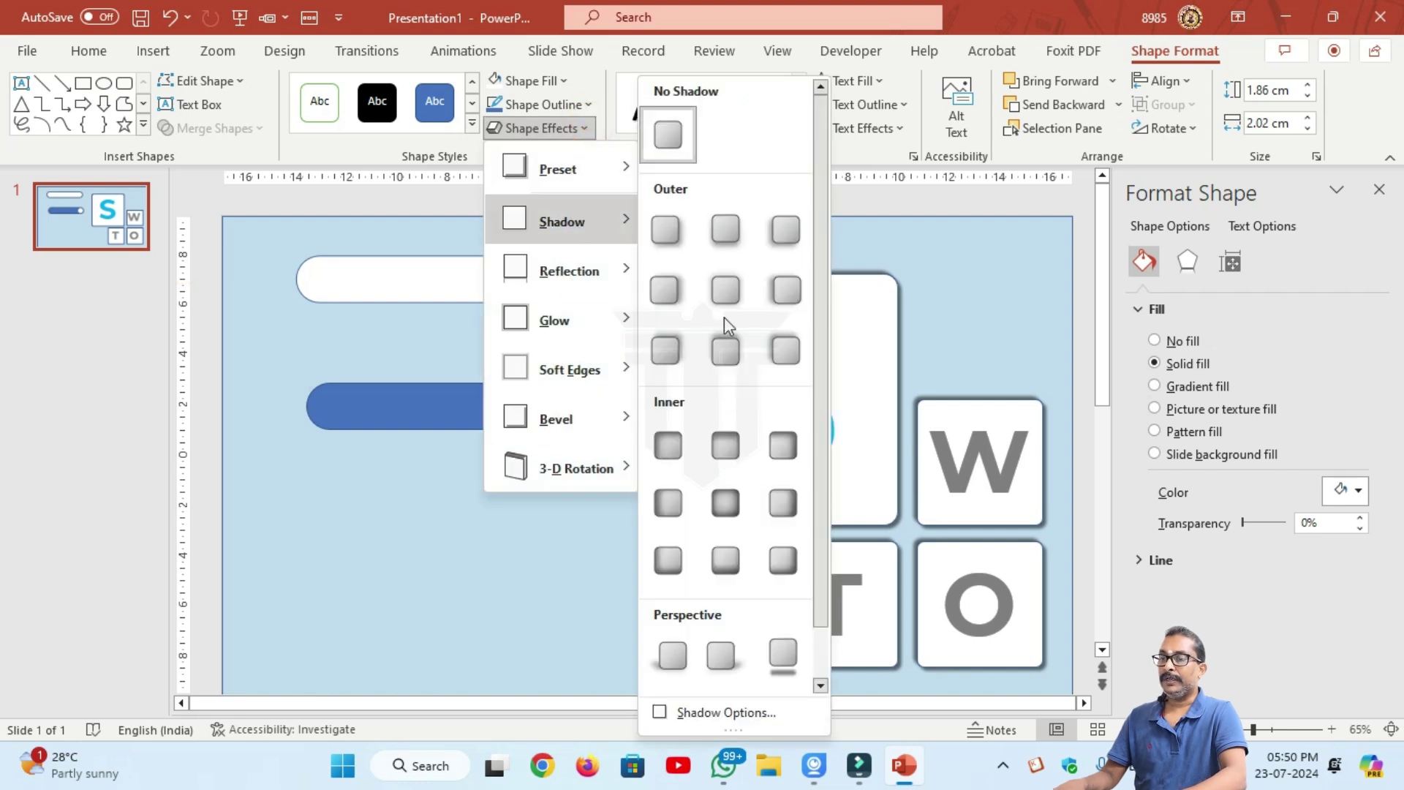
pyautogui.click(734, 506)
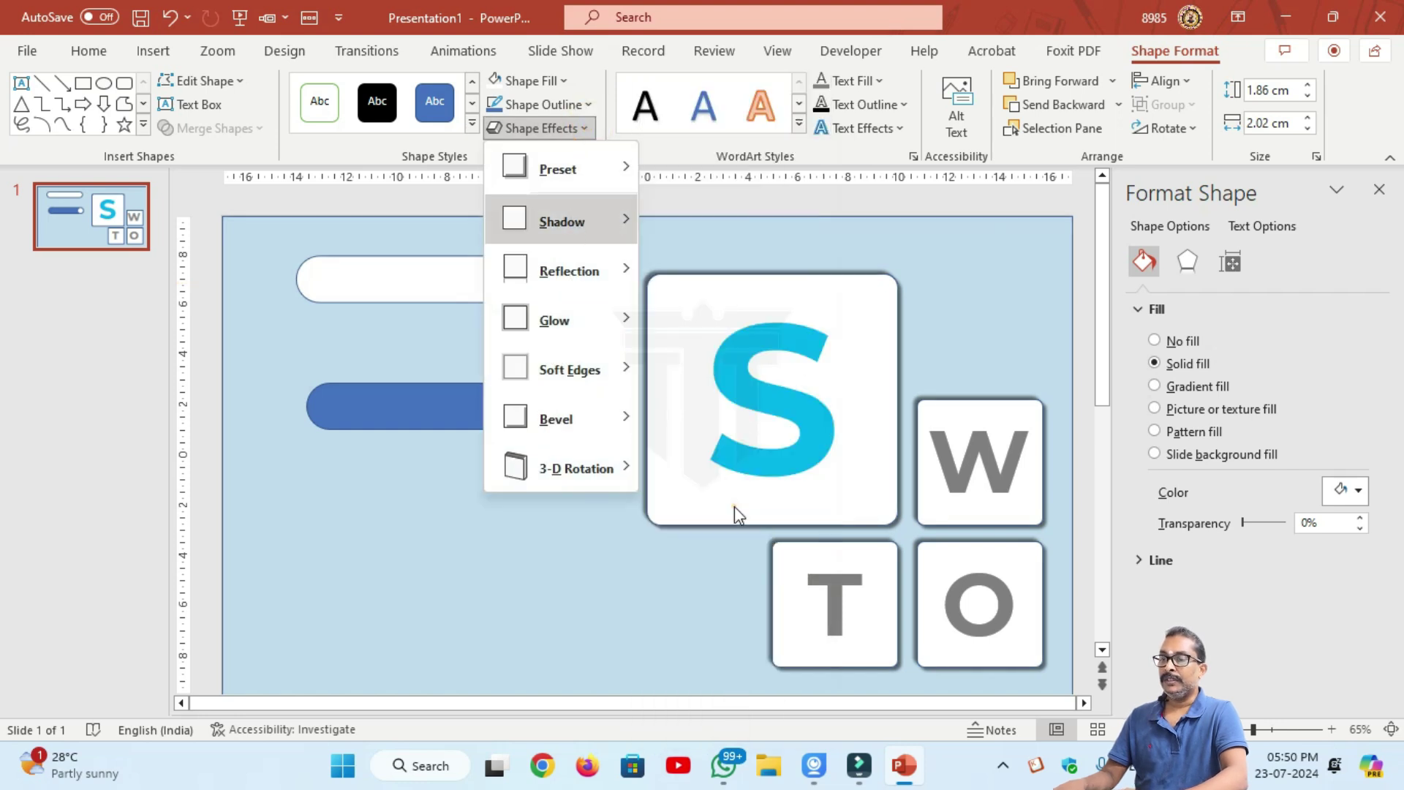
pyautogui.click(203, 411)
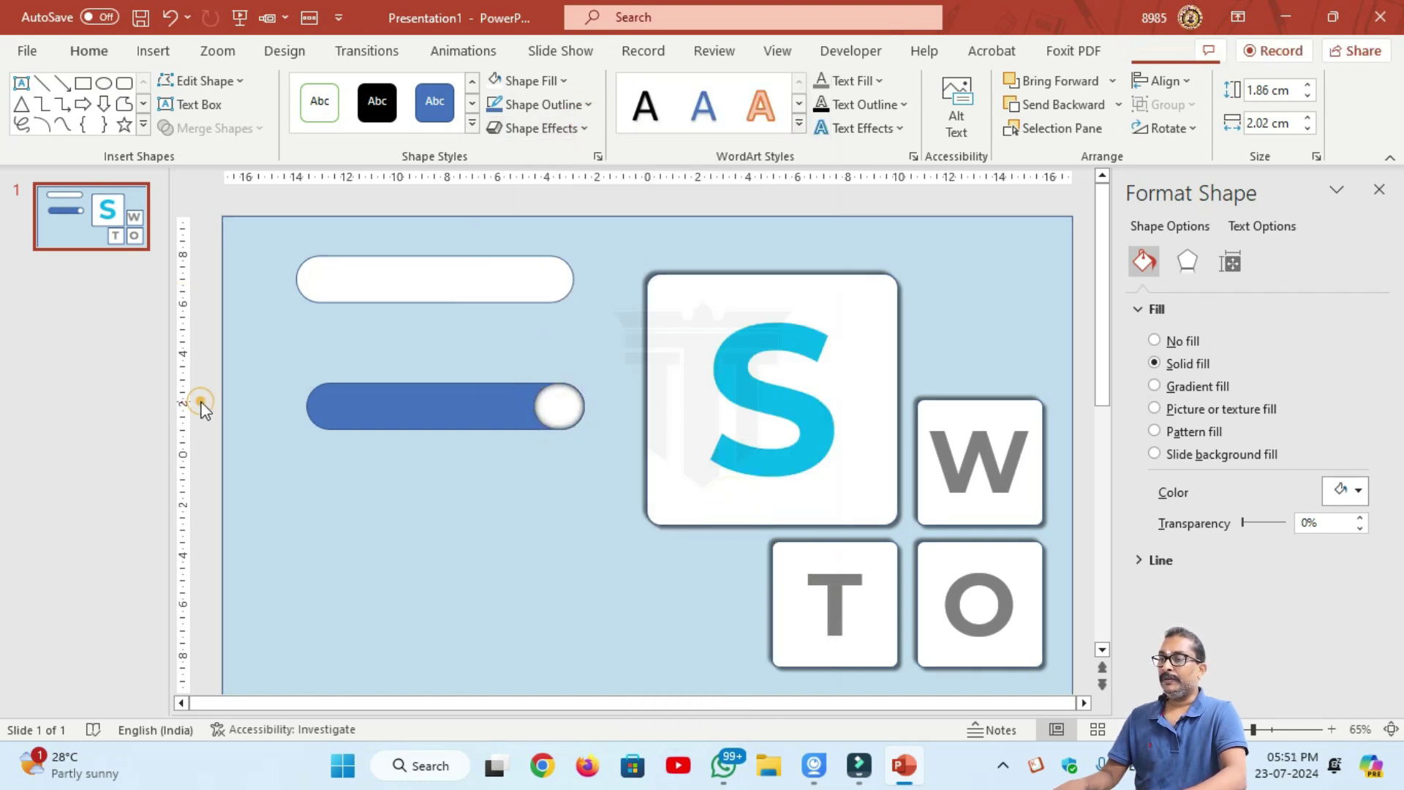
# Insert the brain-in-head icon, shrink it to 1.27 cm, and place it on the white circle.
pyautogui.click(152, 51)
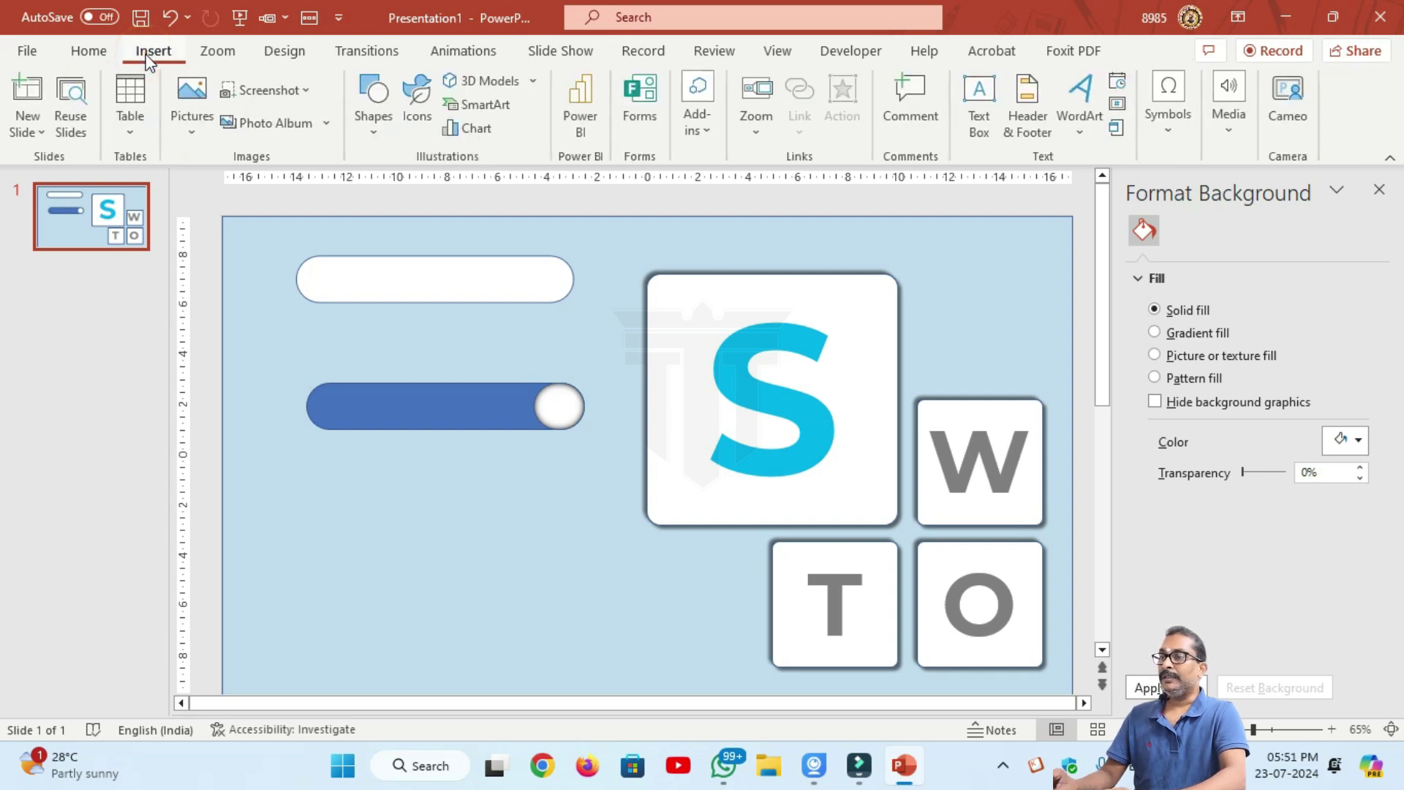
pyautogui.click(410, 115)
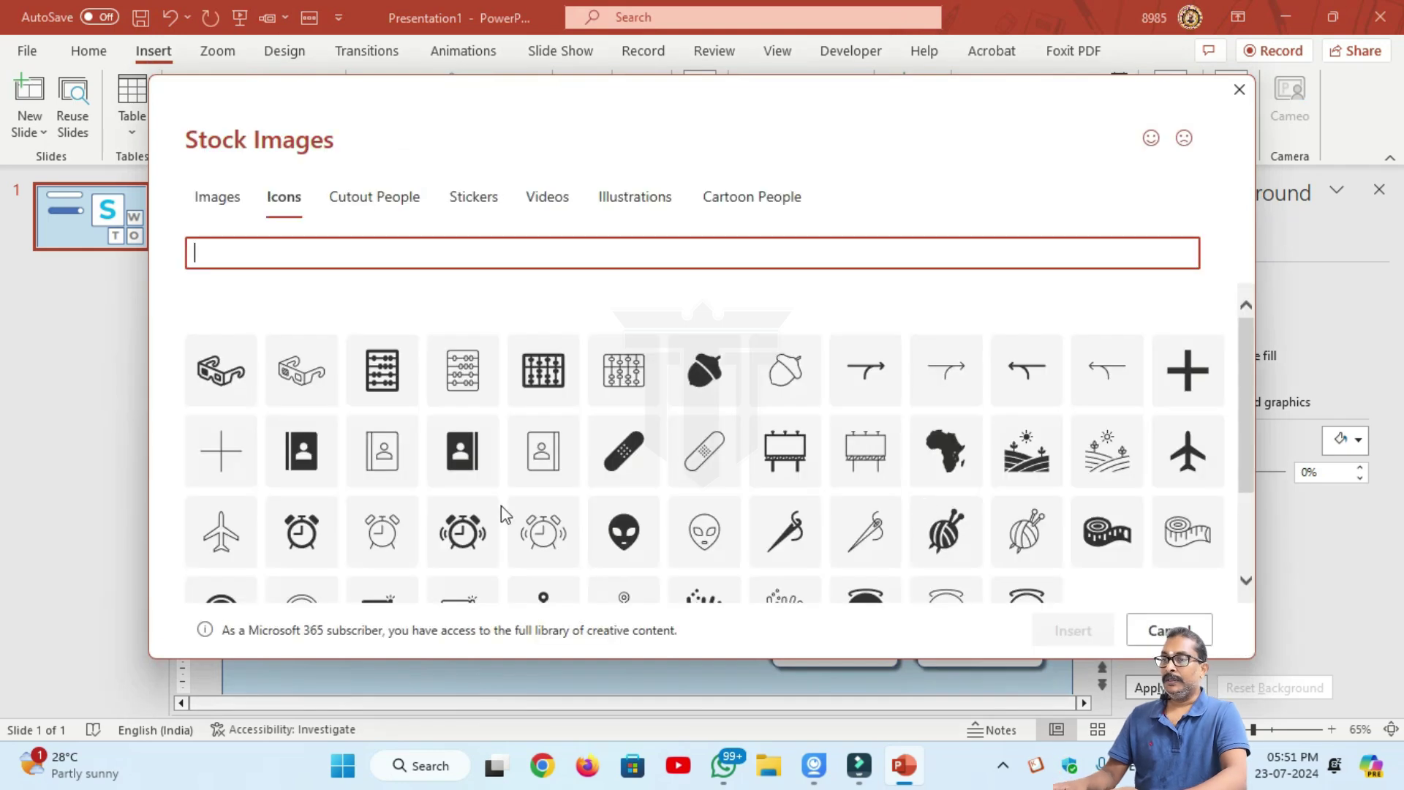
pyautogui.click(1250, 557)
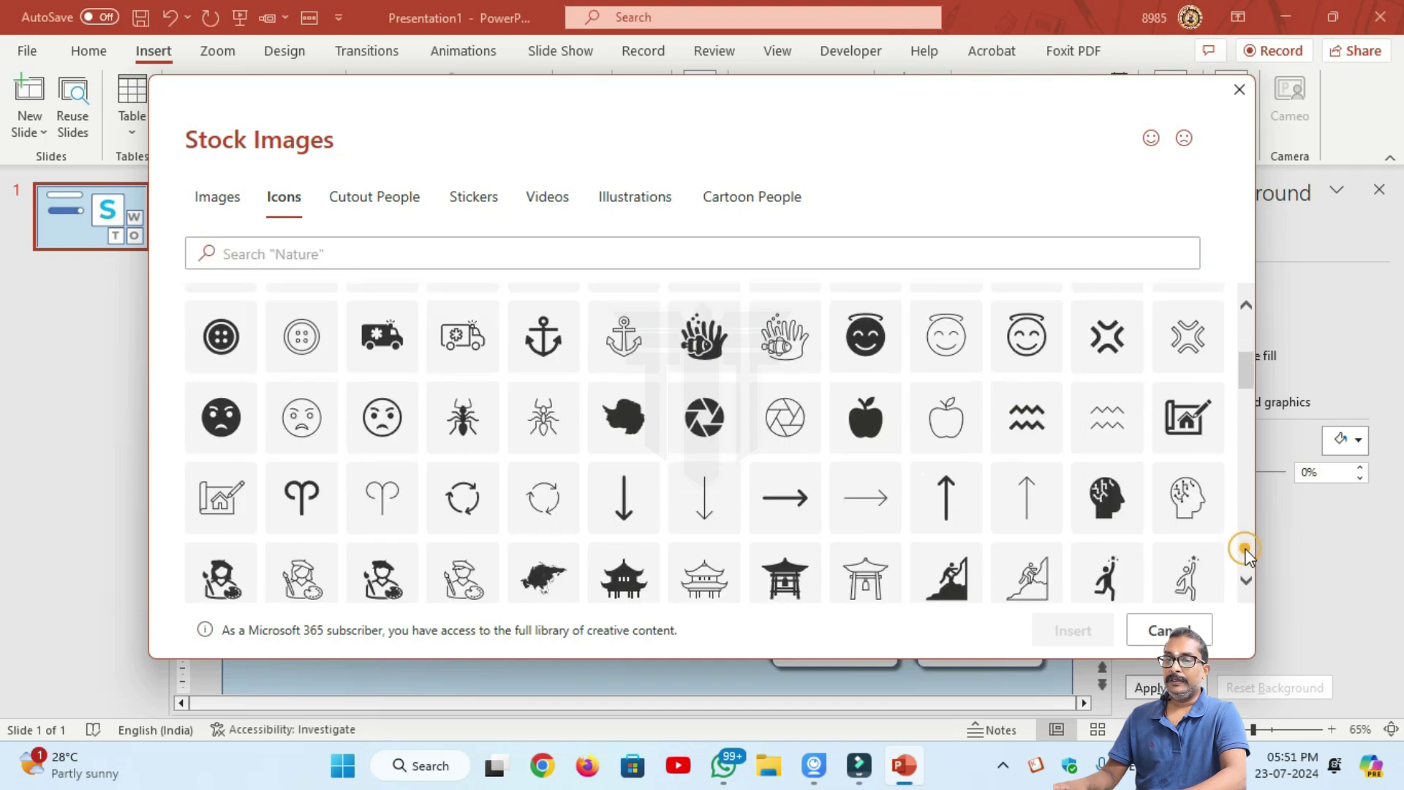
pyautogui.click(1100, 499)
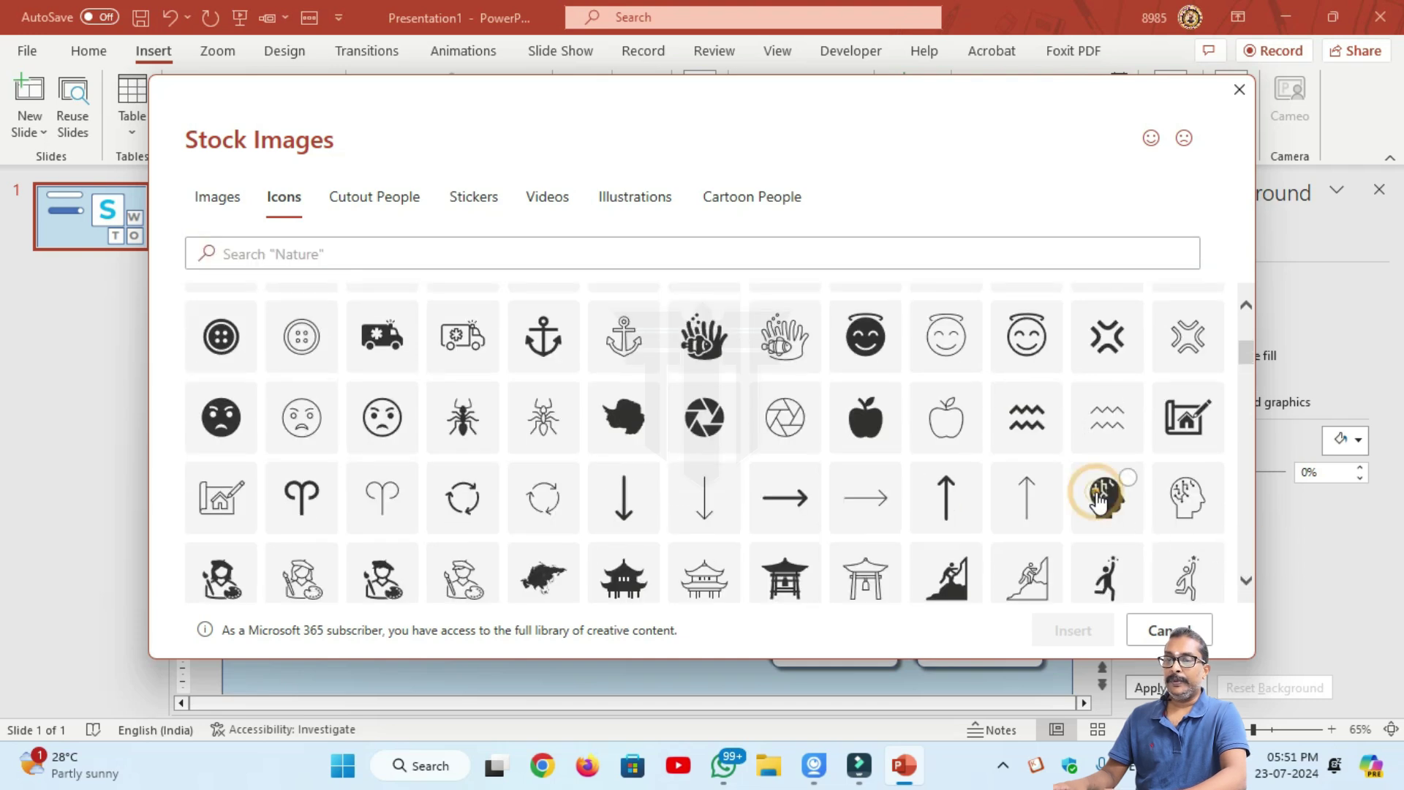
pyautogui.click(1070, 633)
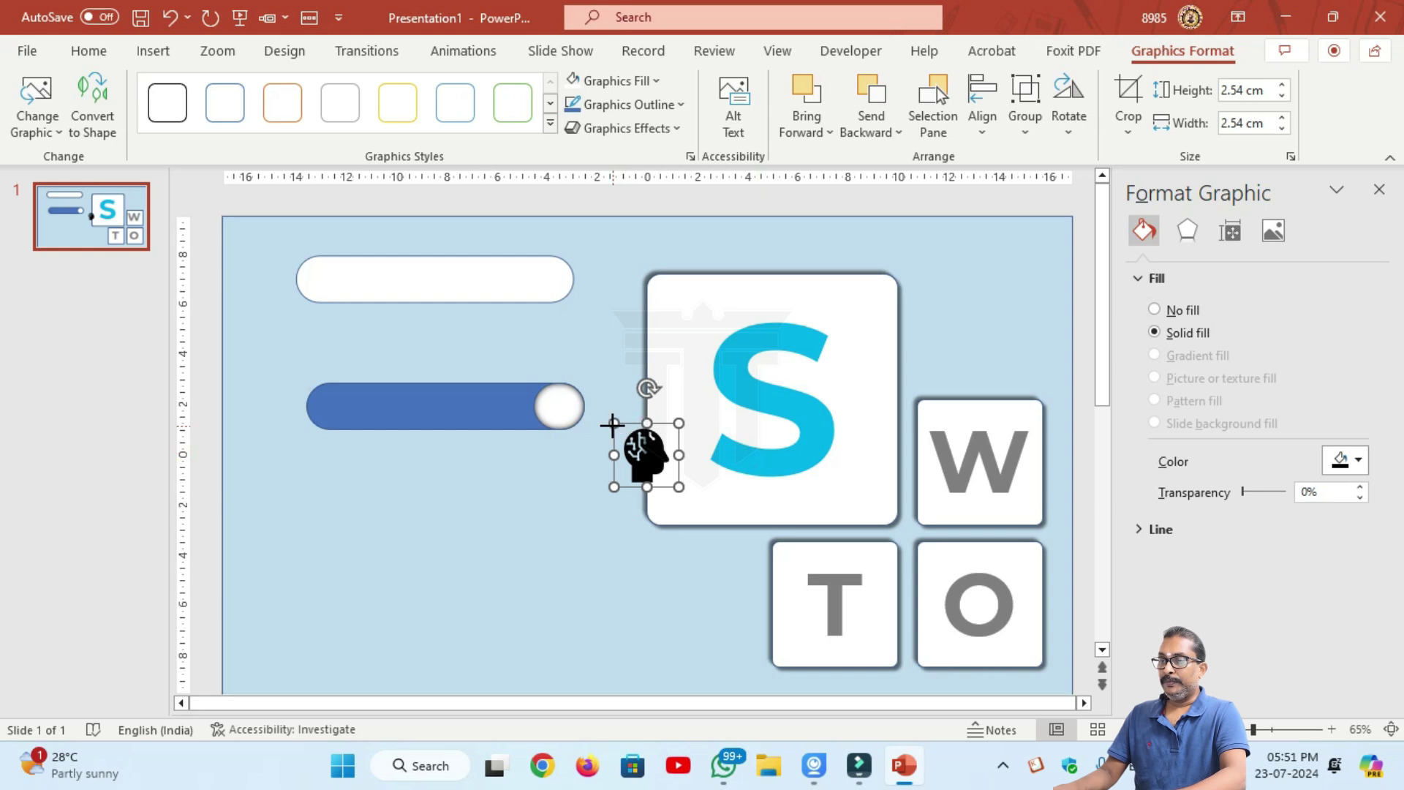
pyautogui.moveTo(615, 424); pyautogui.dragTo(646, 454)
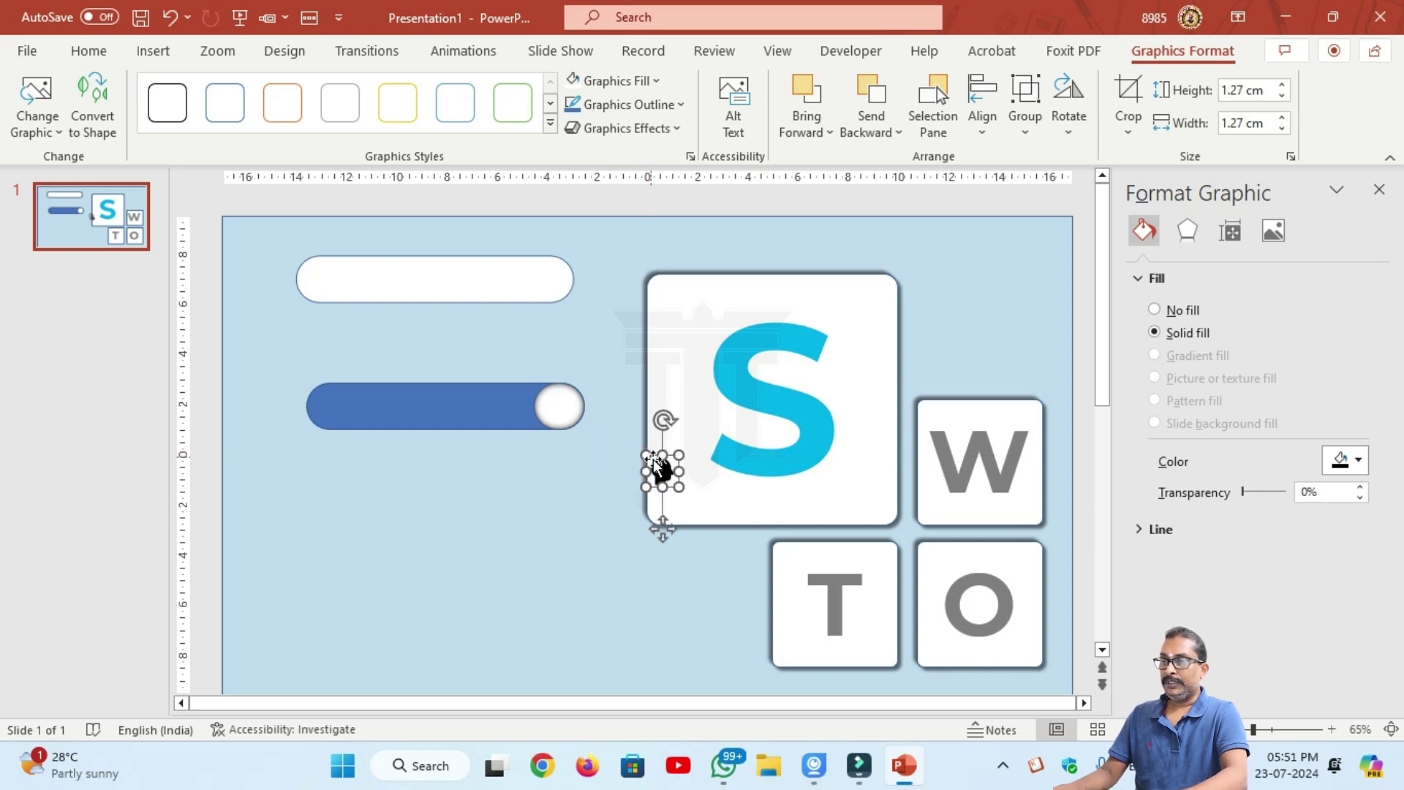
pyautogui.moveTo(660, 532); pyautogui.dragTo(562, 465)
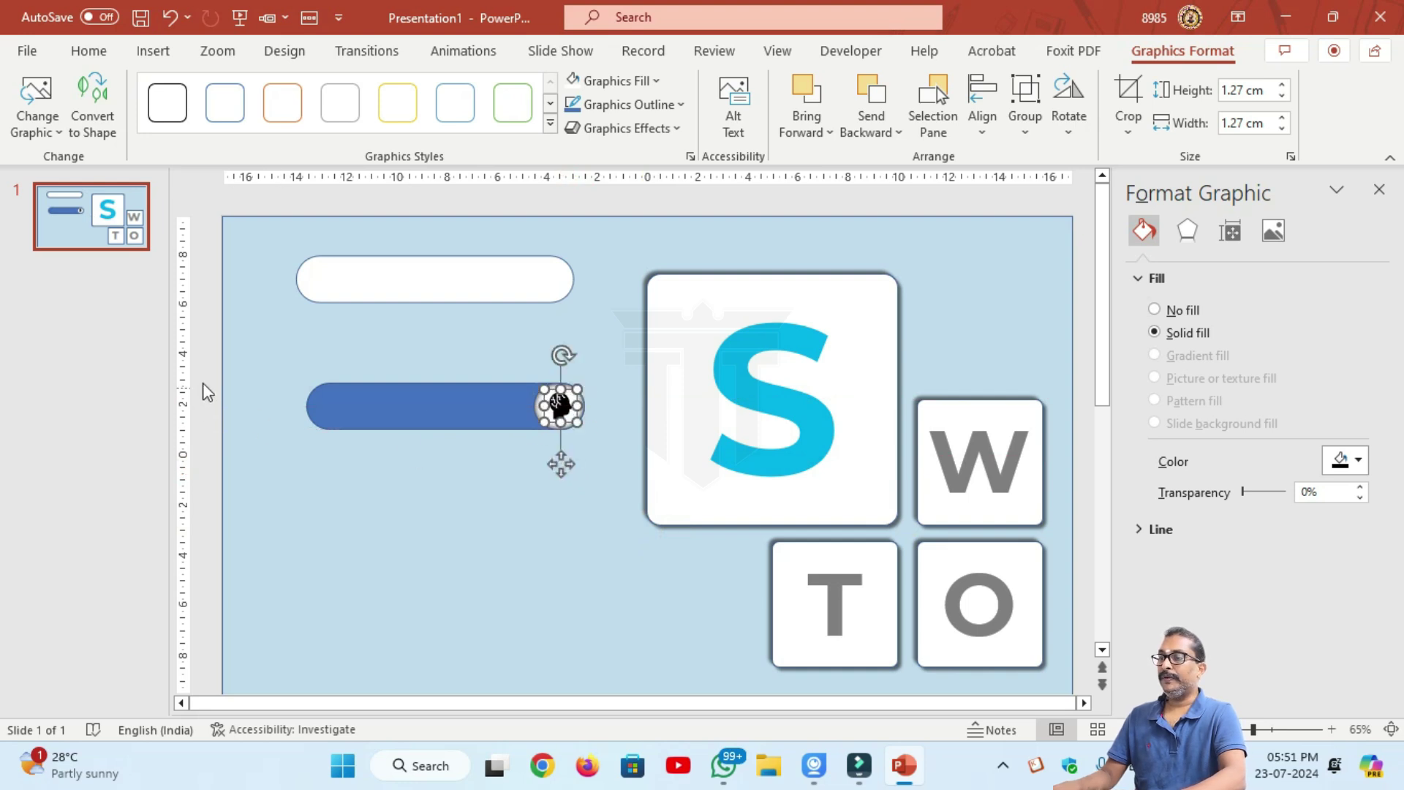
# Format the word STRENGTH in the blue bar as bold Montserrat, size 28.
pyautogui.click(413, 416)
pyautogui.write('STRENGTH')
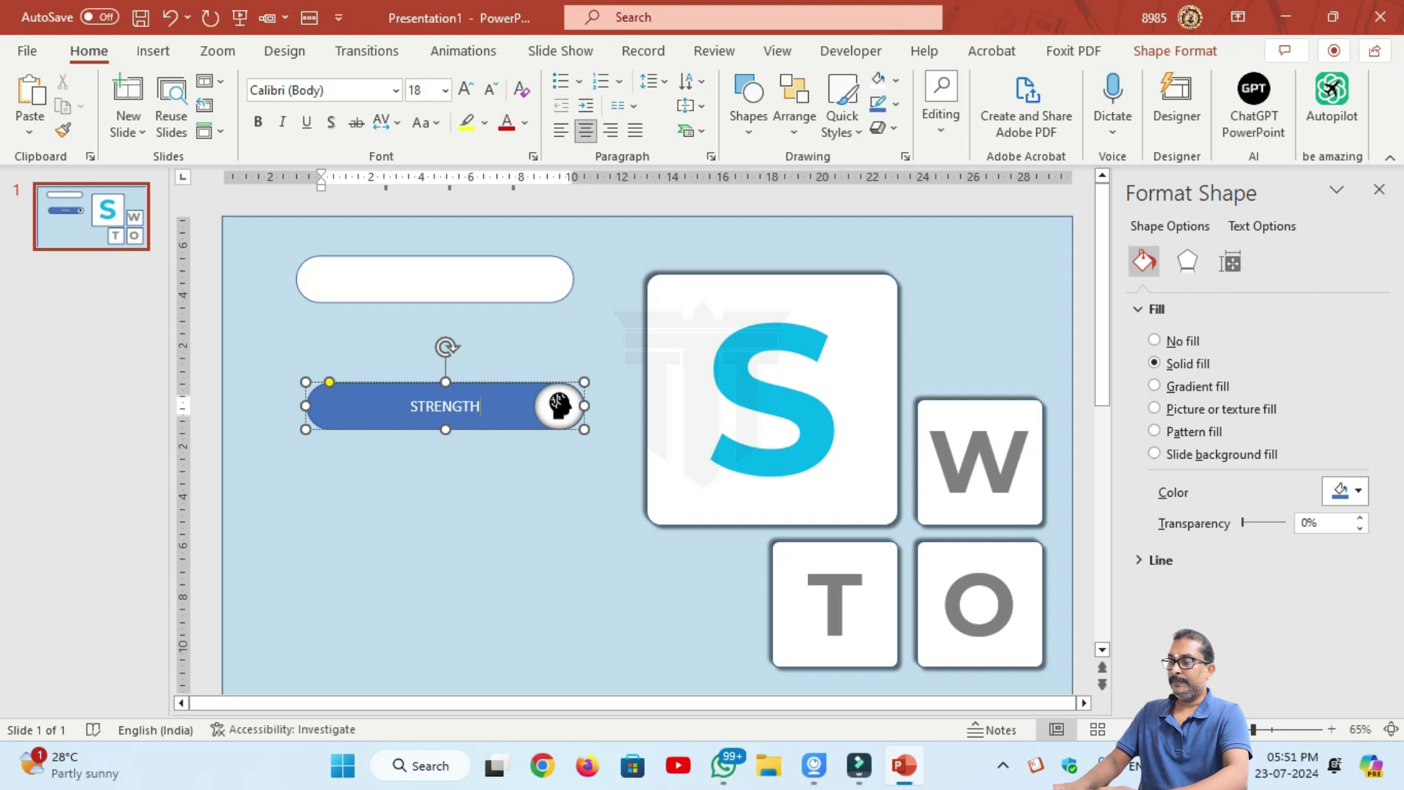
pyautogui.doubleClick(413, 413)
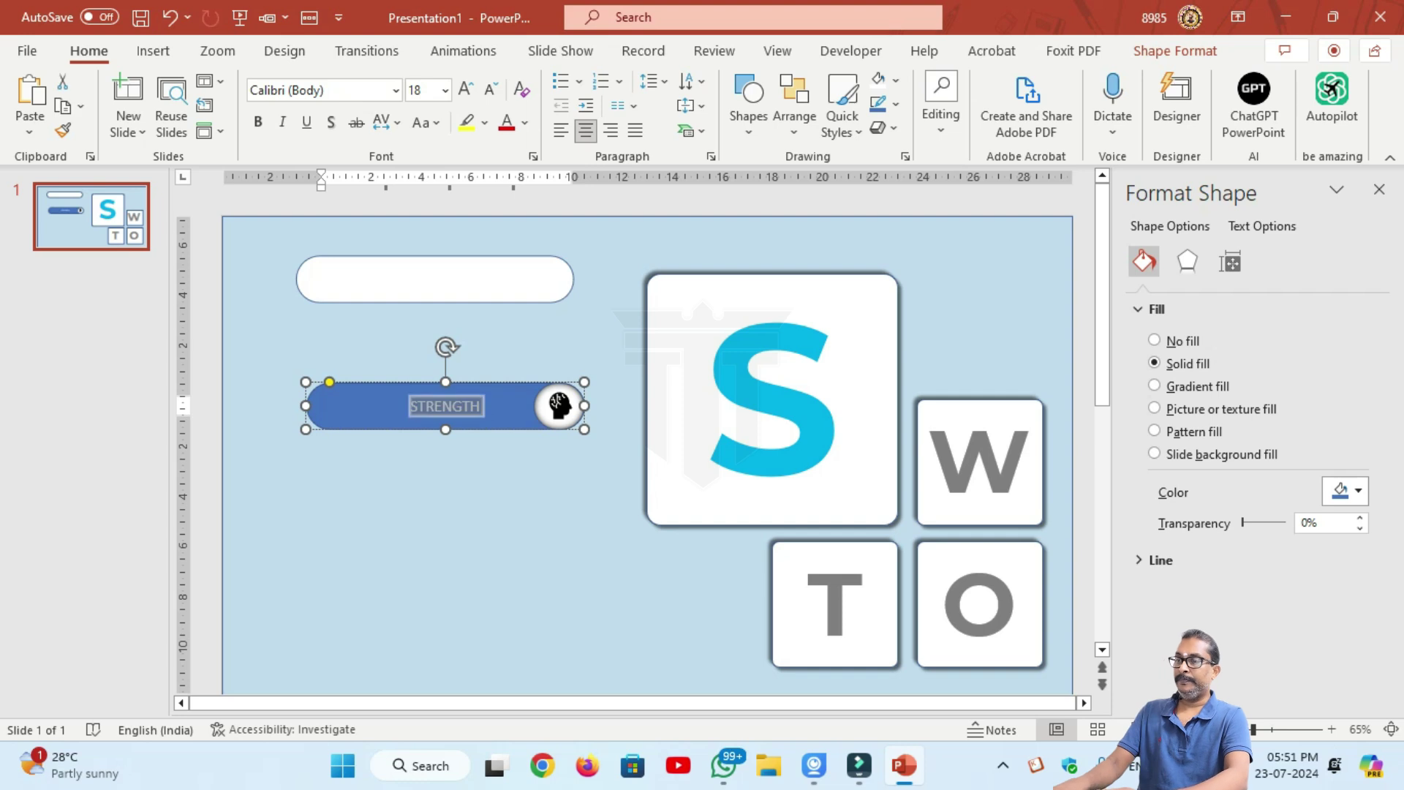
pyautogui.click(330, 90)
pyautogui.write('Montserrat')
pyautogui.press('Tab')
pyautogui.write('28')
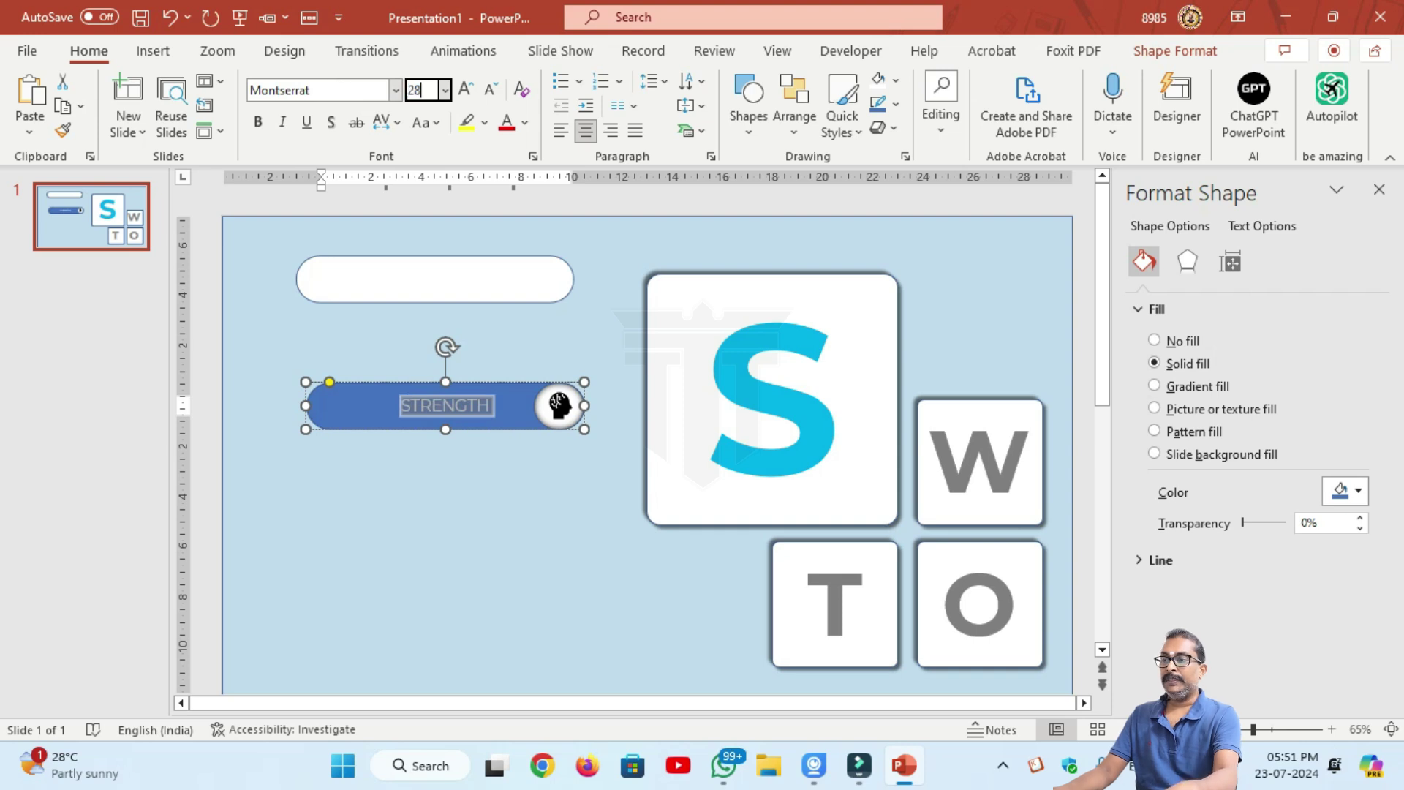
pyautogui.click(258, 122)
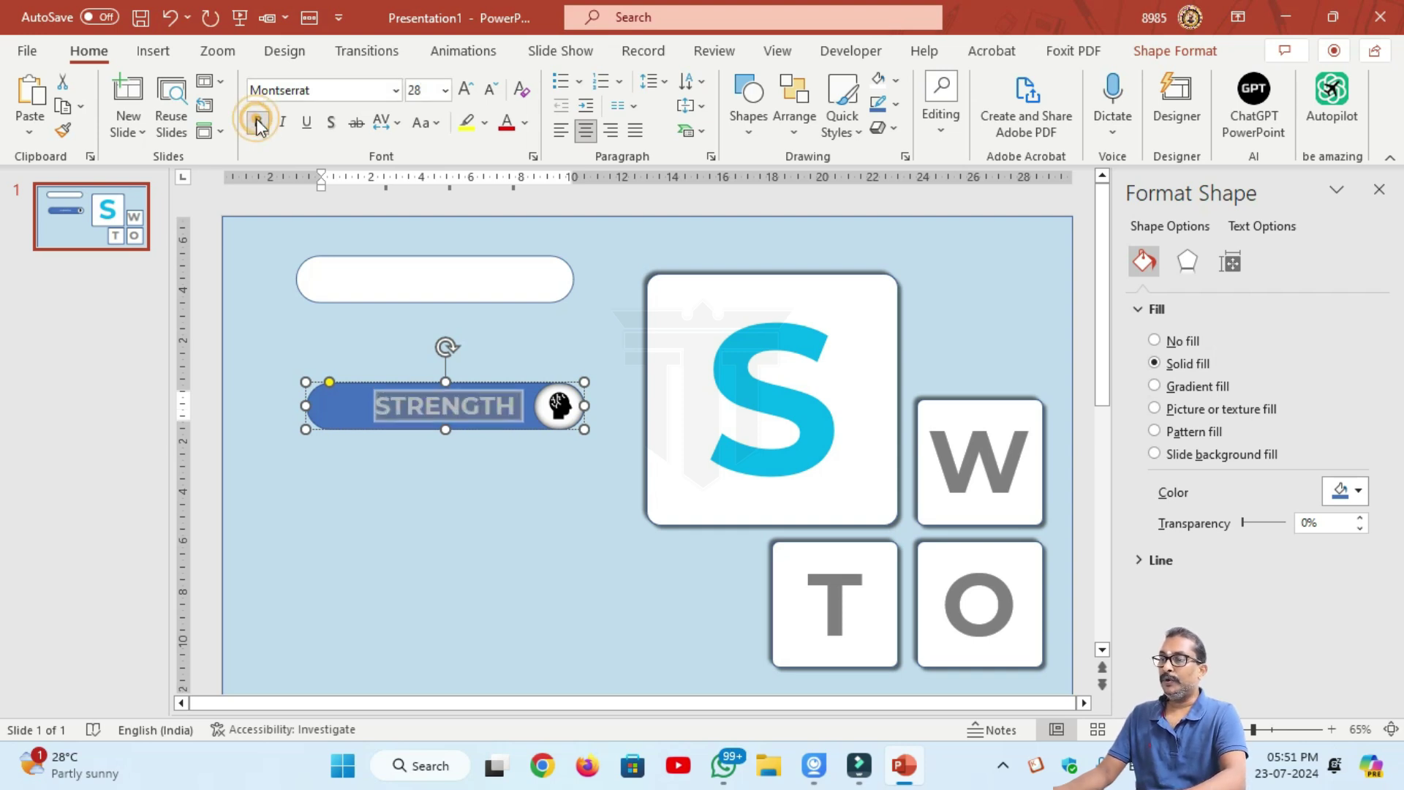
pyautogui.click(415, 549)
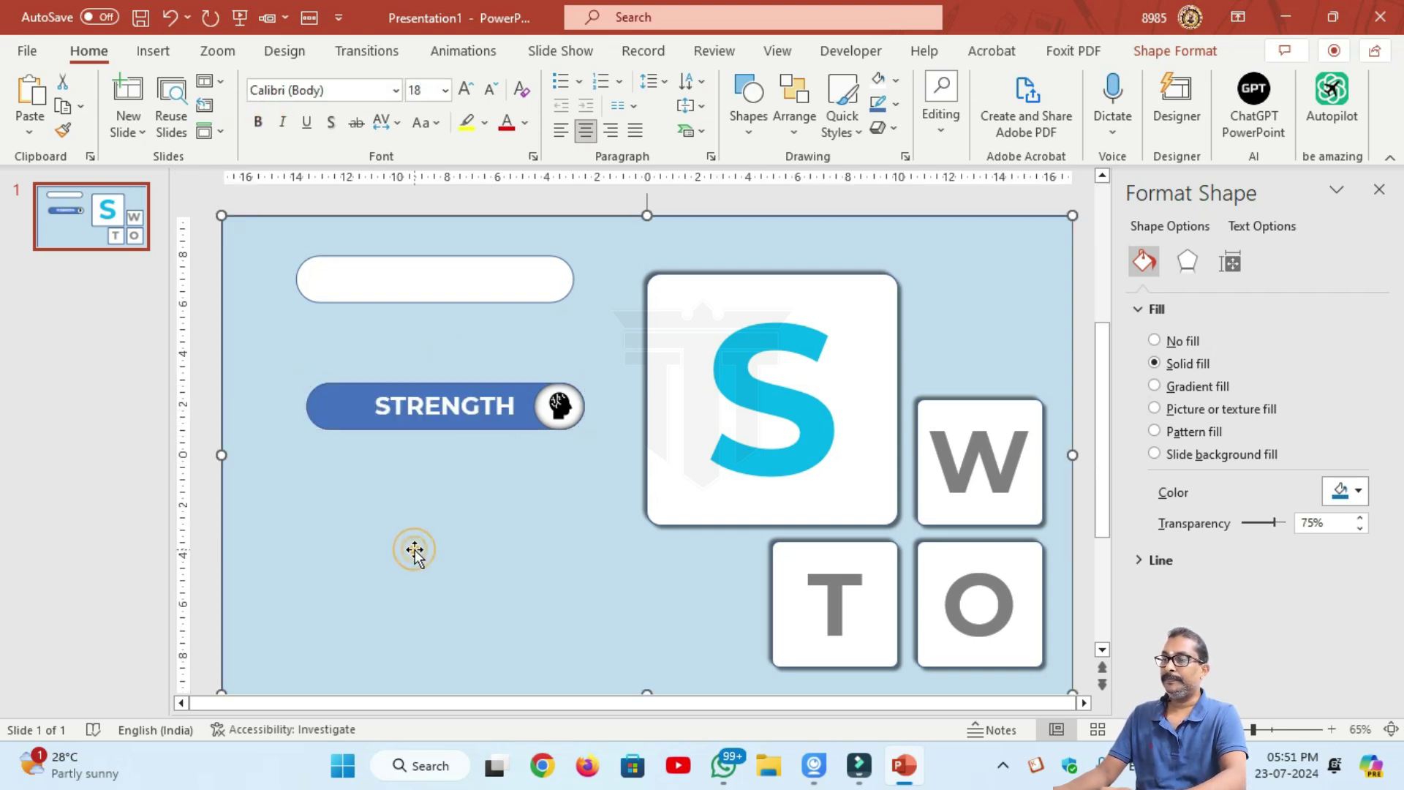
pyautogui.click(345, 432)
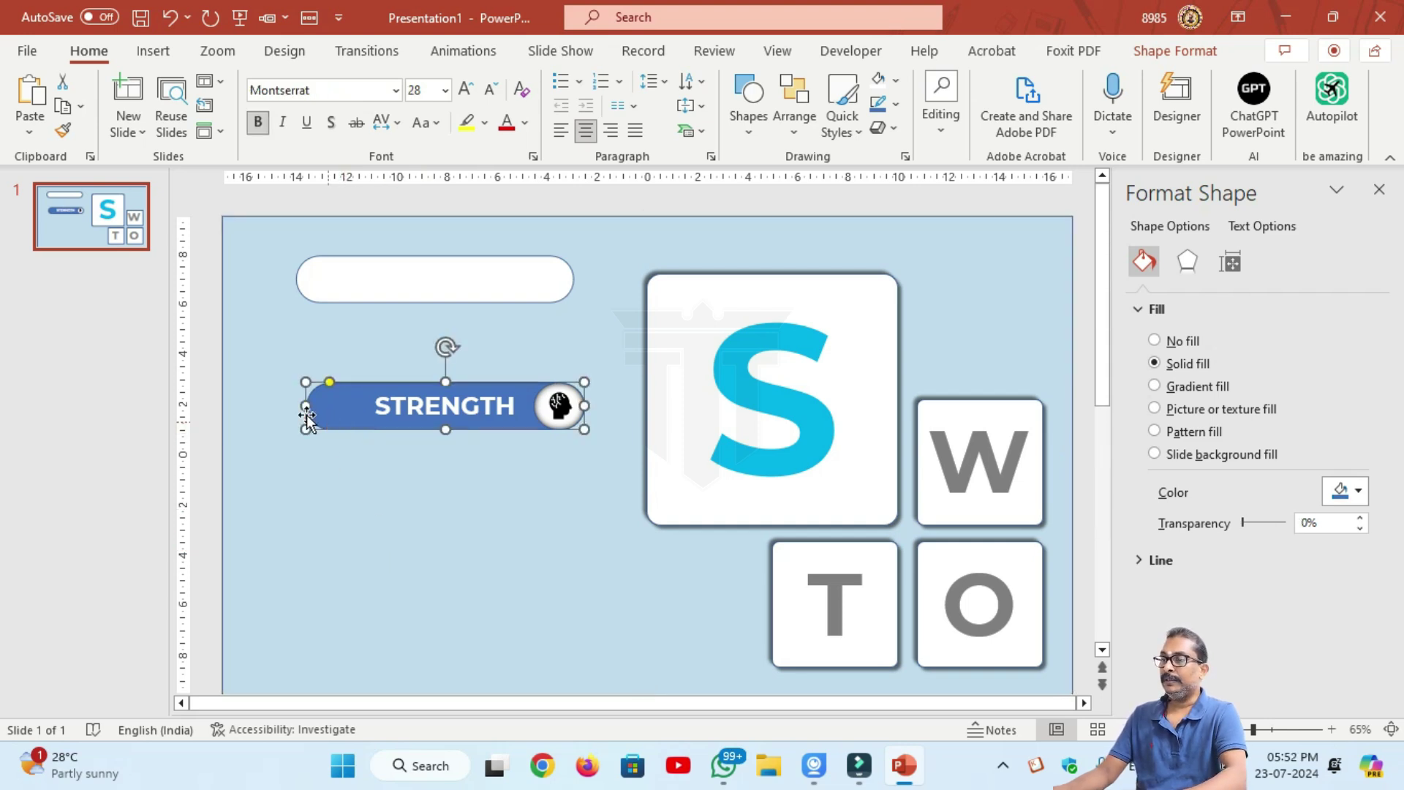
# Move the STRENGTH bar and brain icon up, nudge them down, and send them to the back.
pyautogui.moveTo(205, 344)
pyautogui.mouseDown()
pyautogui.moveTo(634, 504)
pyautogui.moveTo(621, 504)
pyautogui.mouseUp()
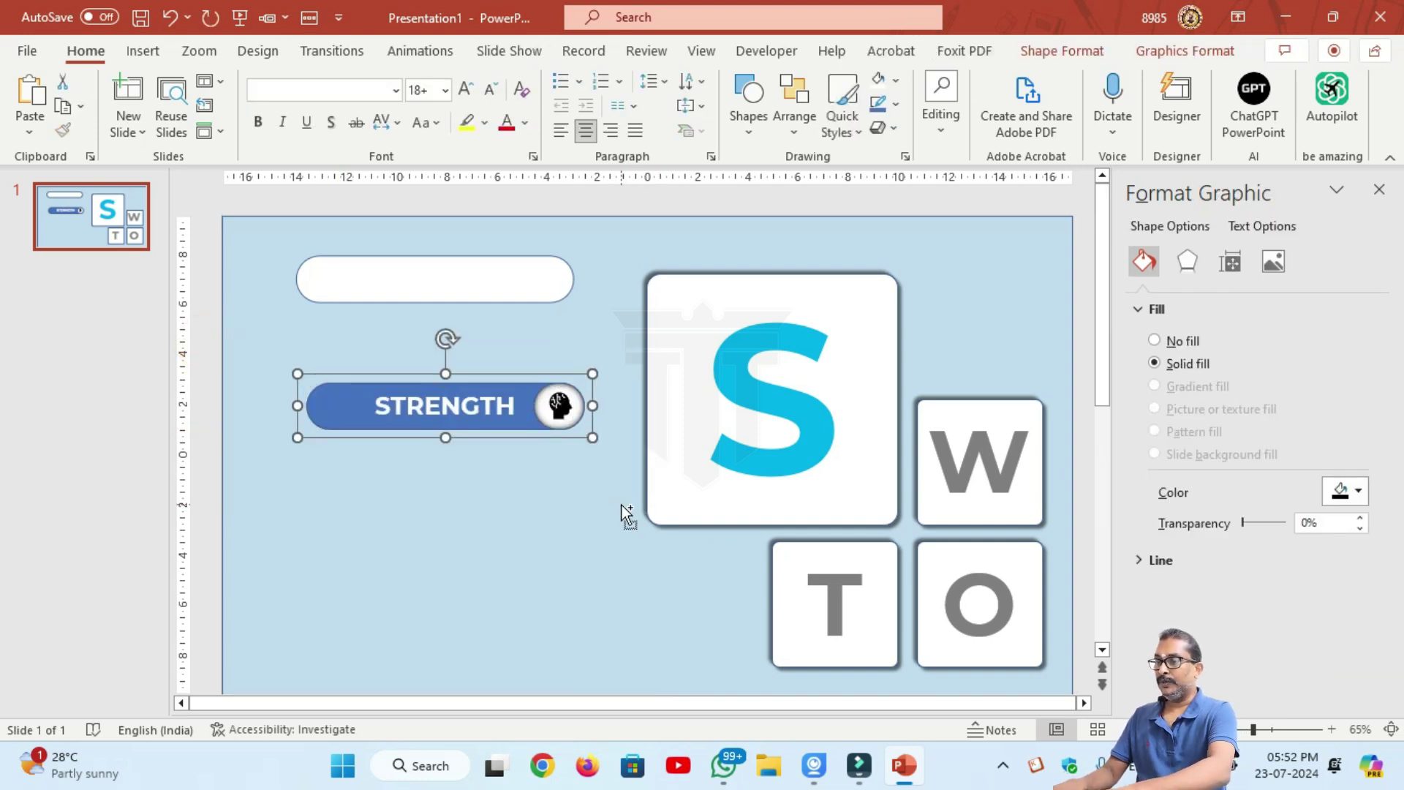
pyautogui.moveTo(380, 376); pyautogui.dragTo(368, 249)
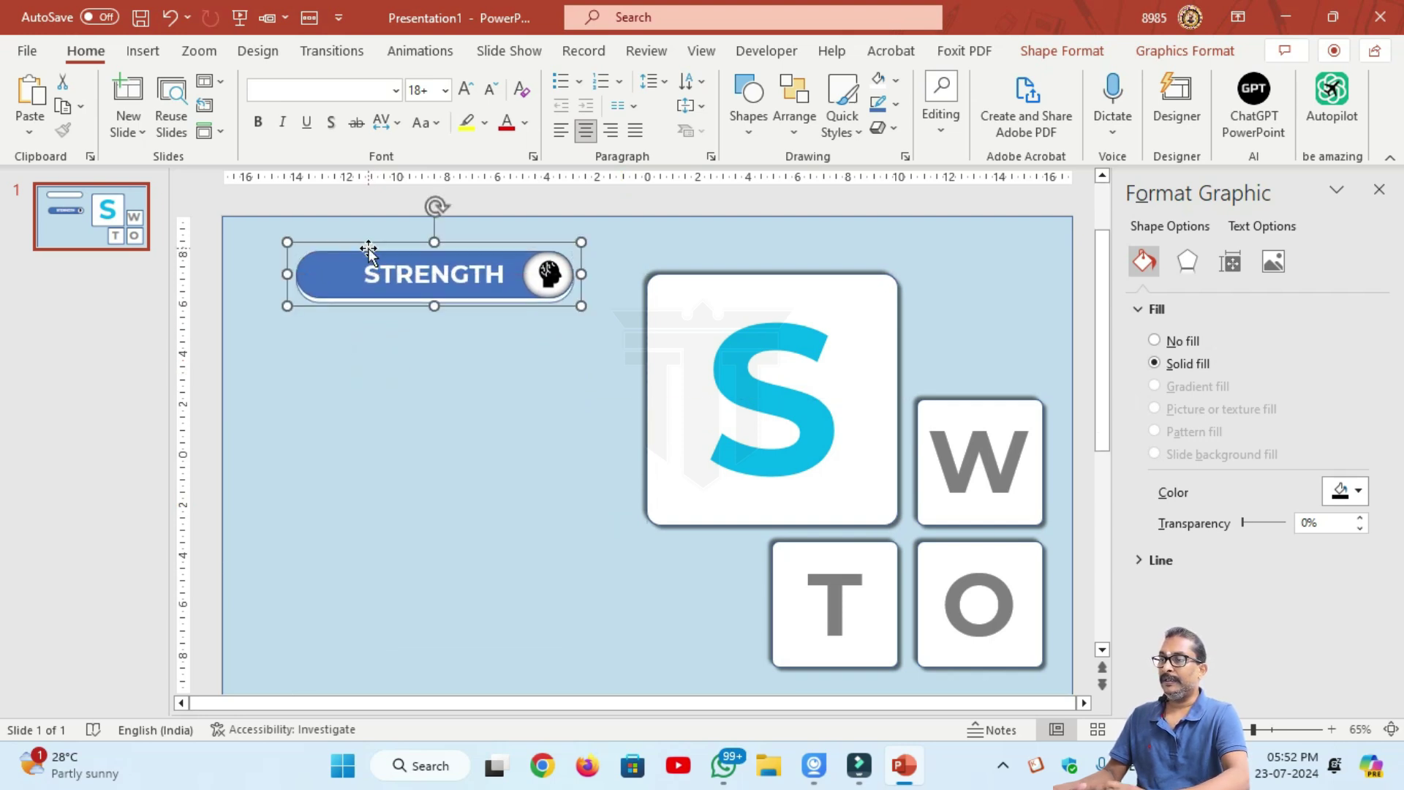
pyautogui.hotkey('ctrl', 'Down')
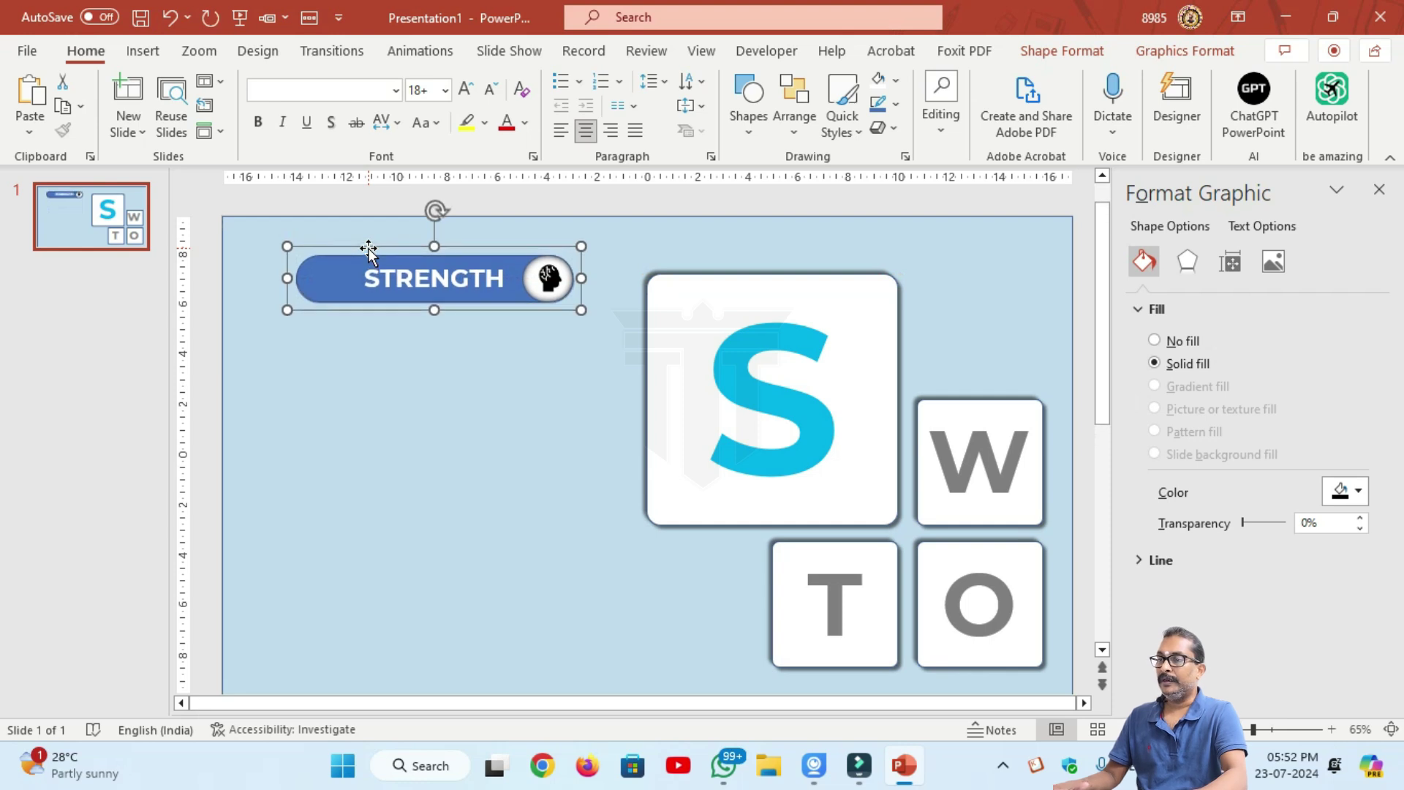
pyautogui.click(796, 132)
pyautogui.moveTo(825, 455)
pyautogui.click(848, 220)
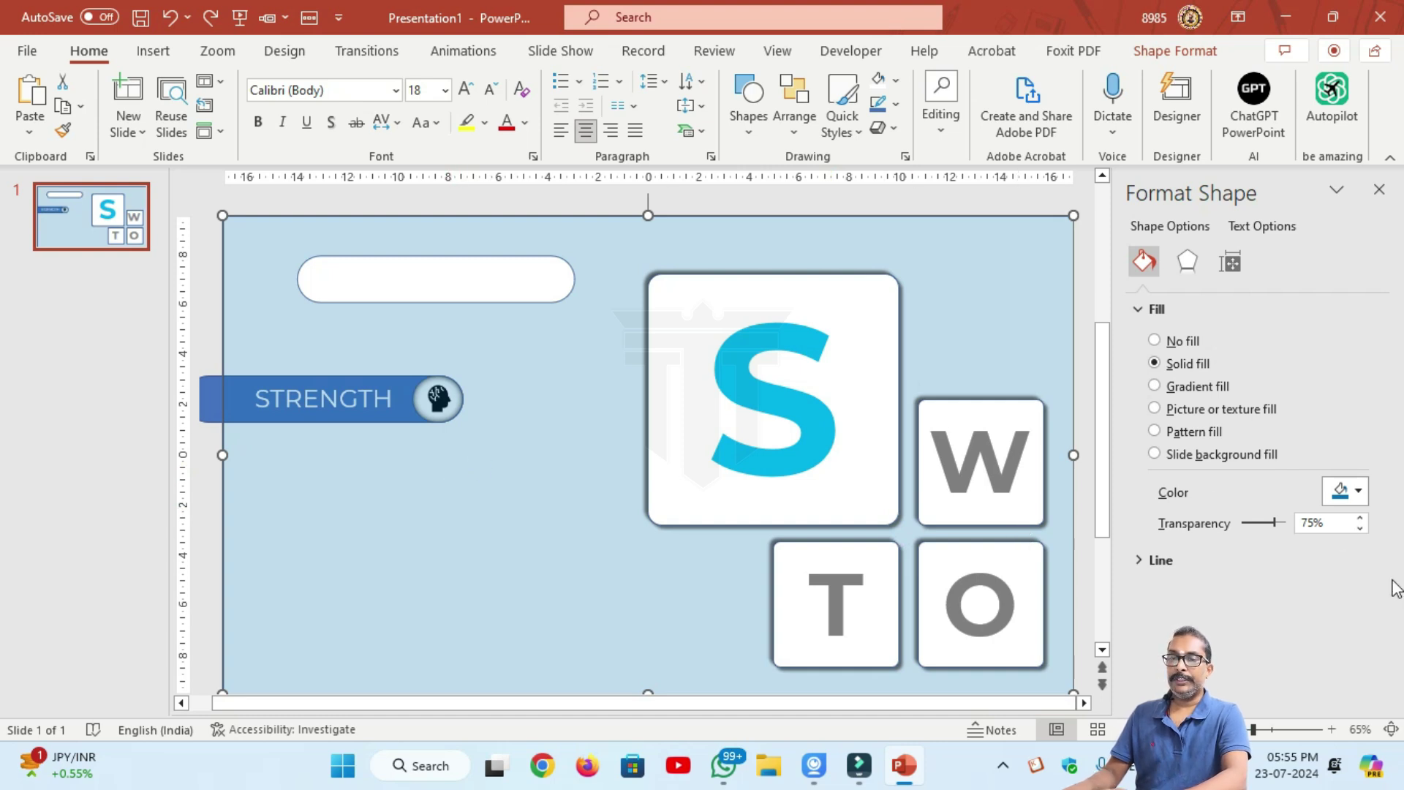
# Fill the full-slide background rectangle light grey at 0% transparency.
pyautogui.click(1359, 491)
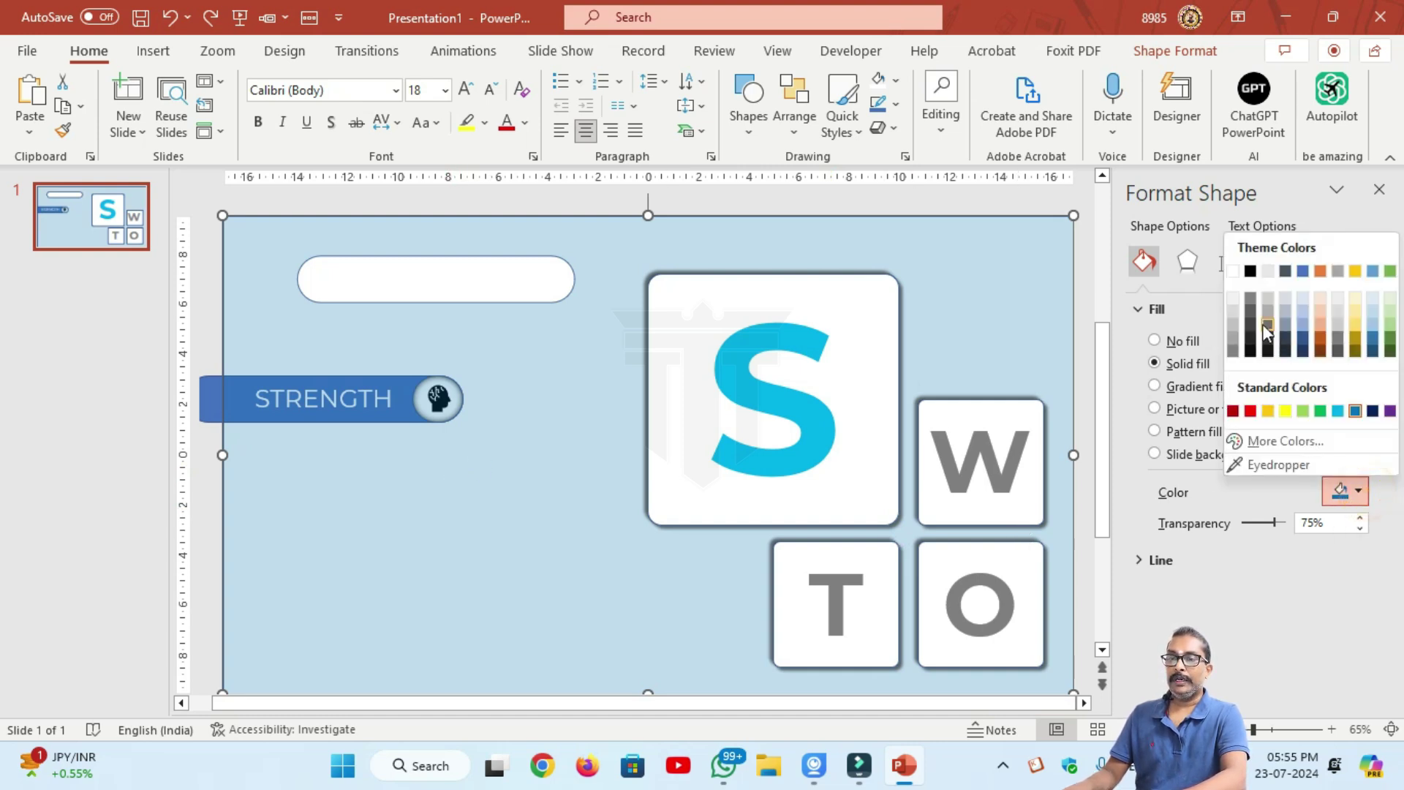
pyautogui.click(1233, 327)
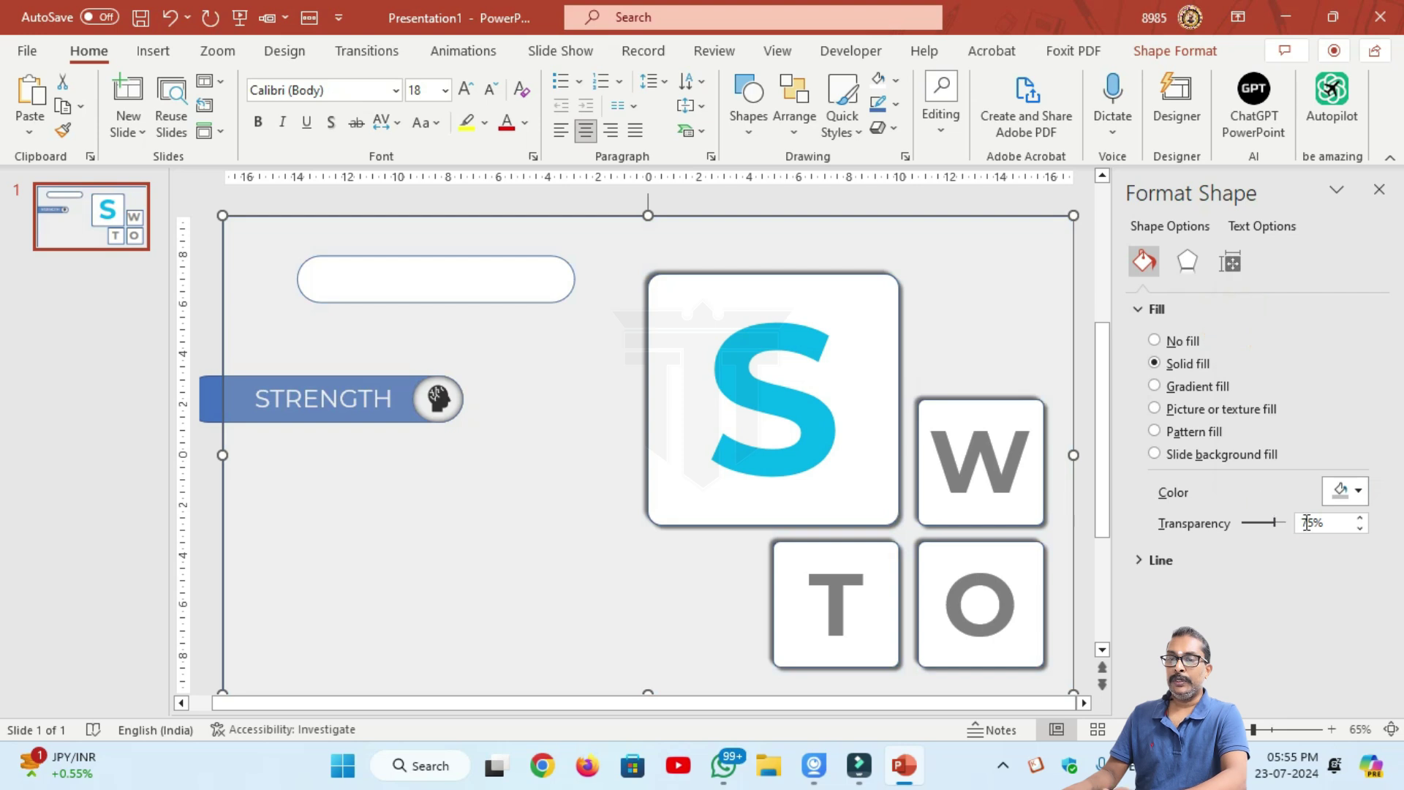
pyautogui.doubleClick(1333, 522)
pyautogui.write('0')
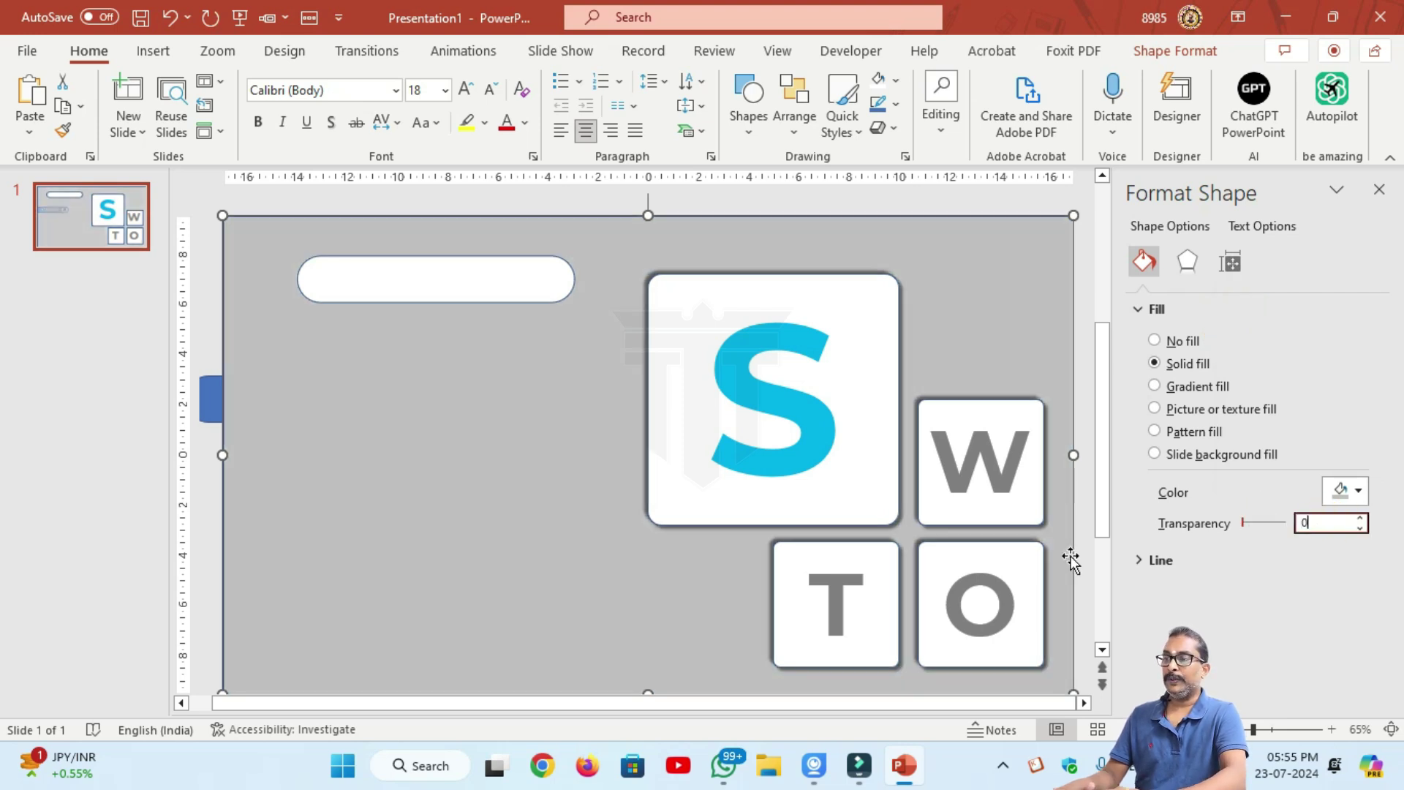
pyautogui.click(213, 408)
# Drag the STRENGTH bar with its brain icon into the white pill slot at the top-left.
pyautogui.click(336, 388)
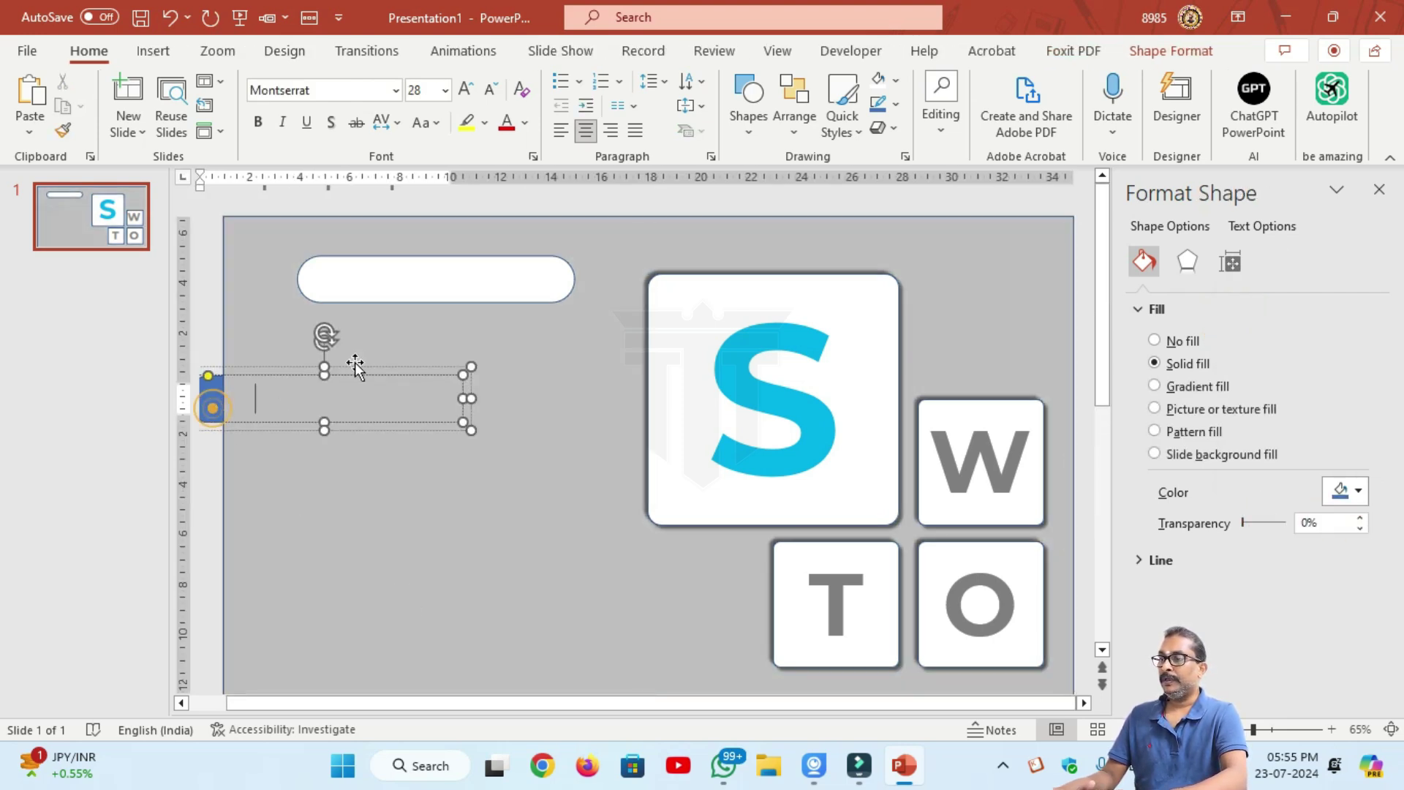
pyautogui.moveTo(213, 429); pyautogui.dragTo(328, 313)
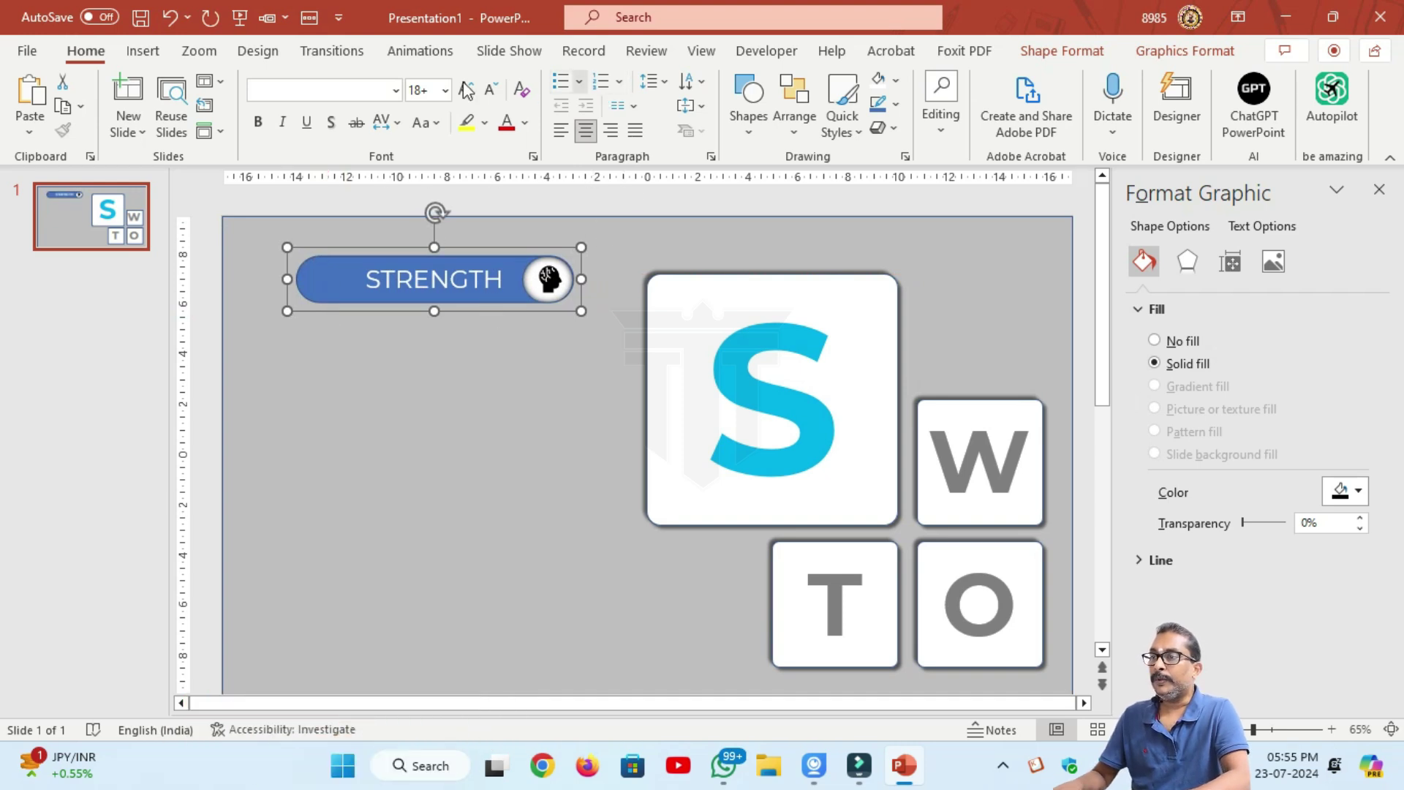
pyautogui.click(423, 52)
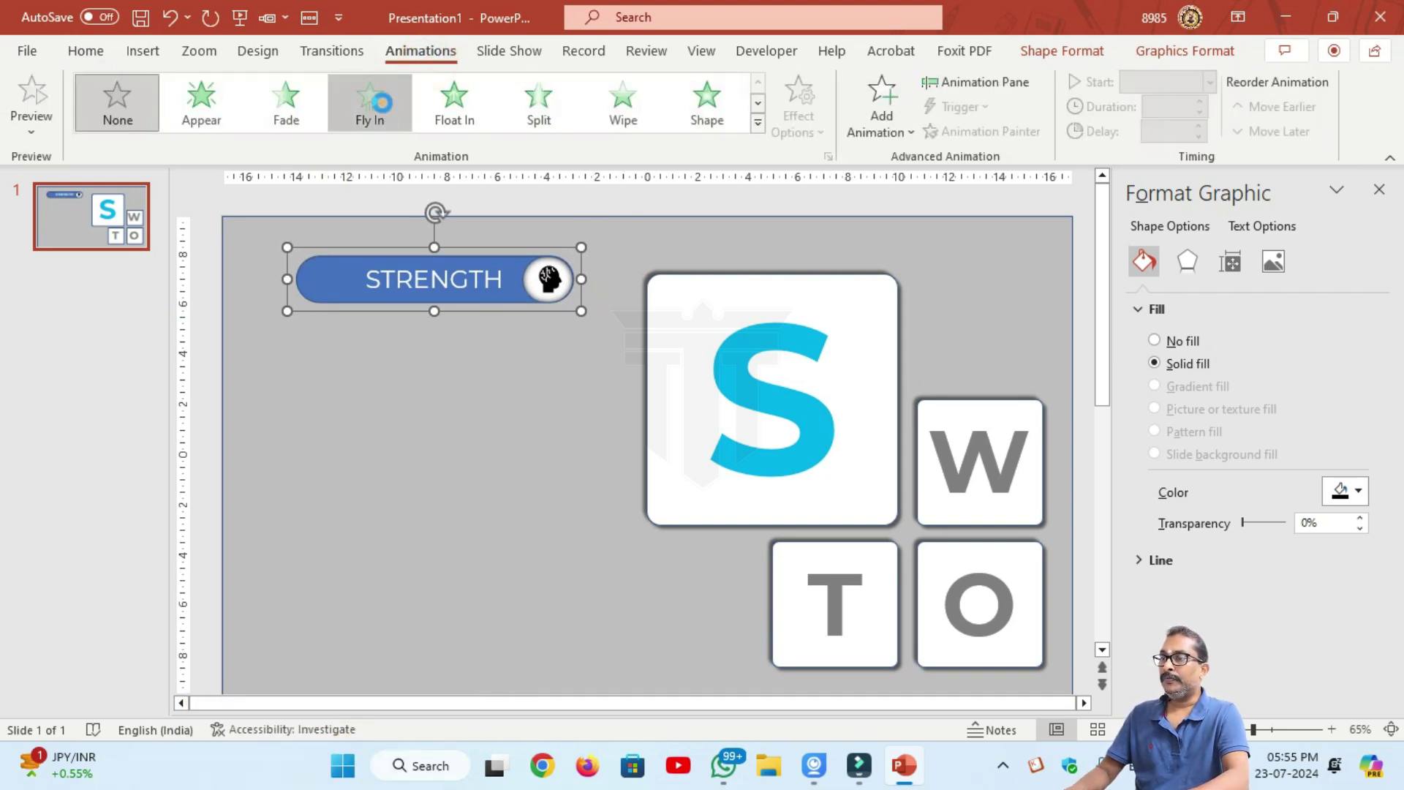
# Apply a Fly In animation to the STRENGTH bar, from the left, starting With Previous.
pyautogui.click(380, 102)
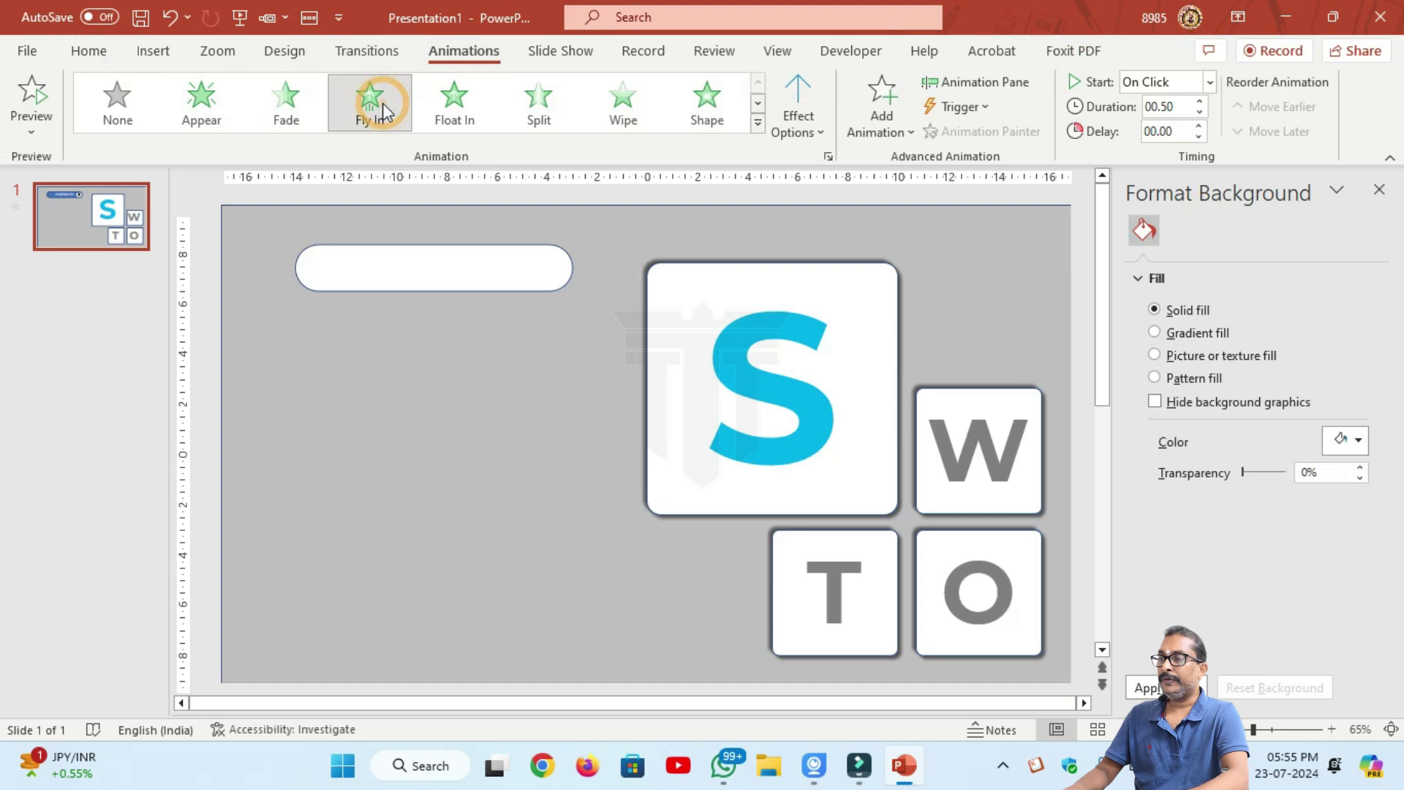
pyautogui.click(821, 131)
pyautogui.click(848, 296)
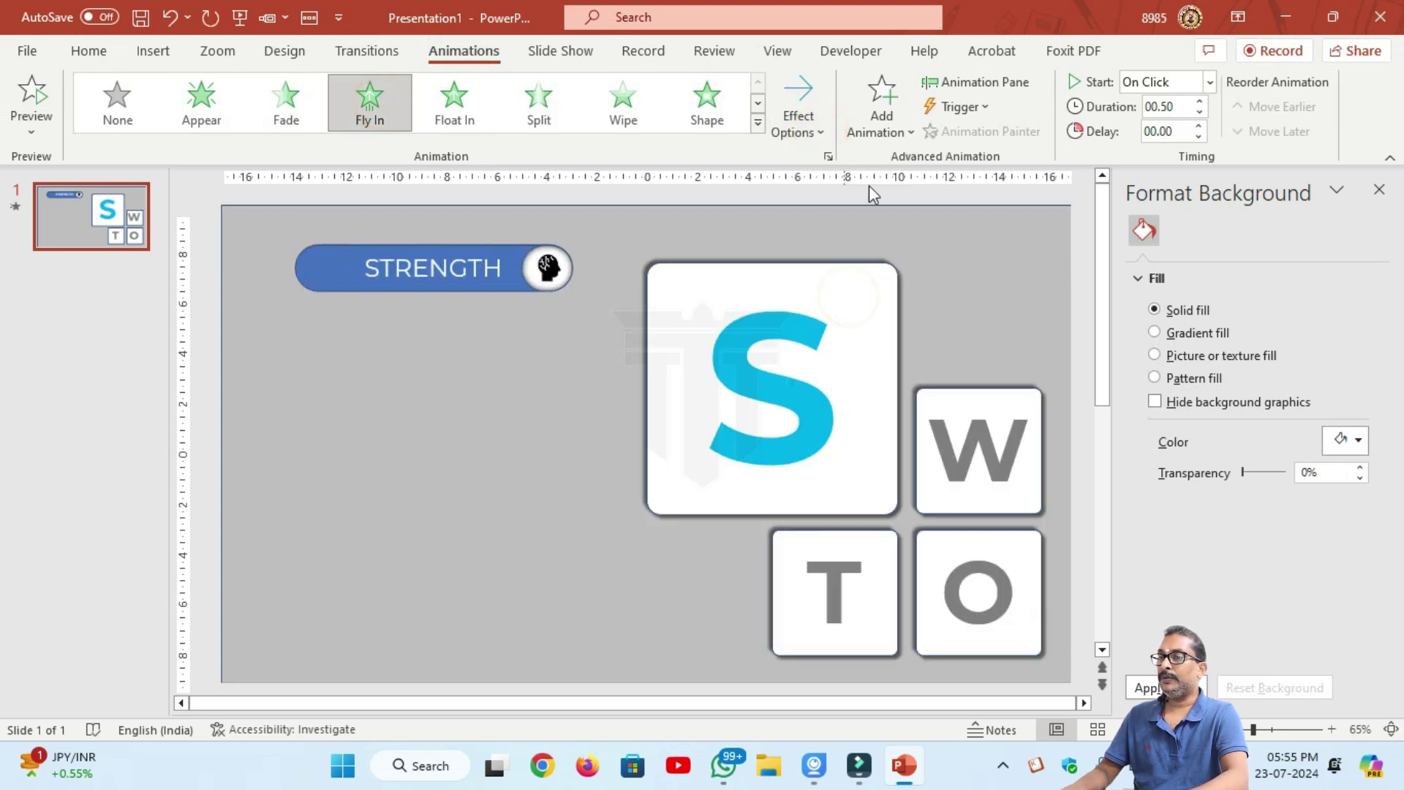
pyautogui.click(1185, 82)
pyautogui.click(1169, 132)
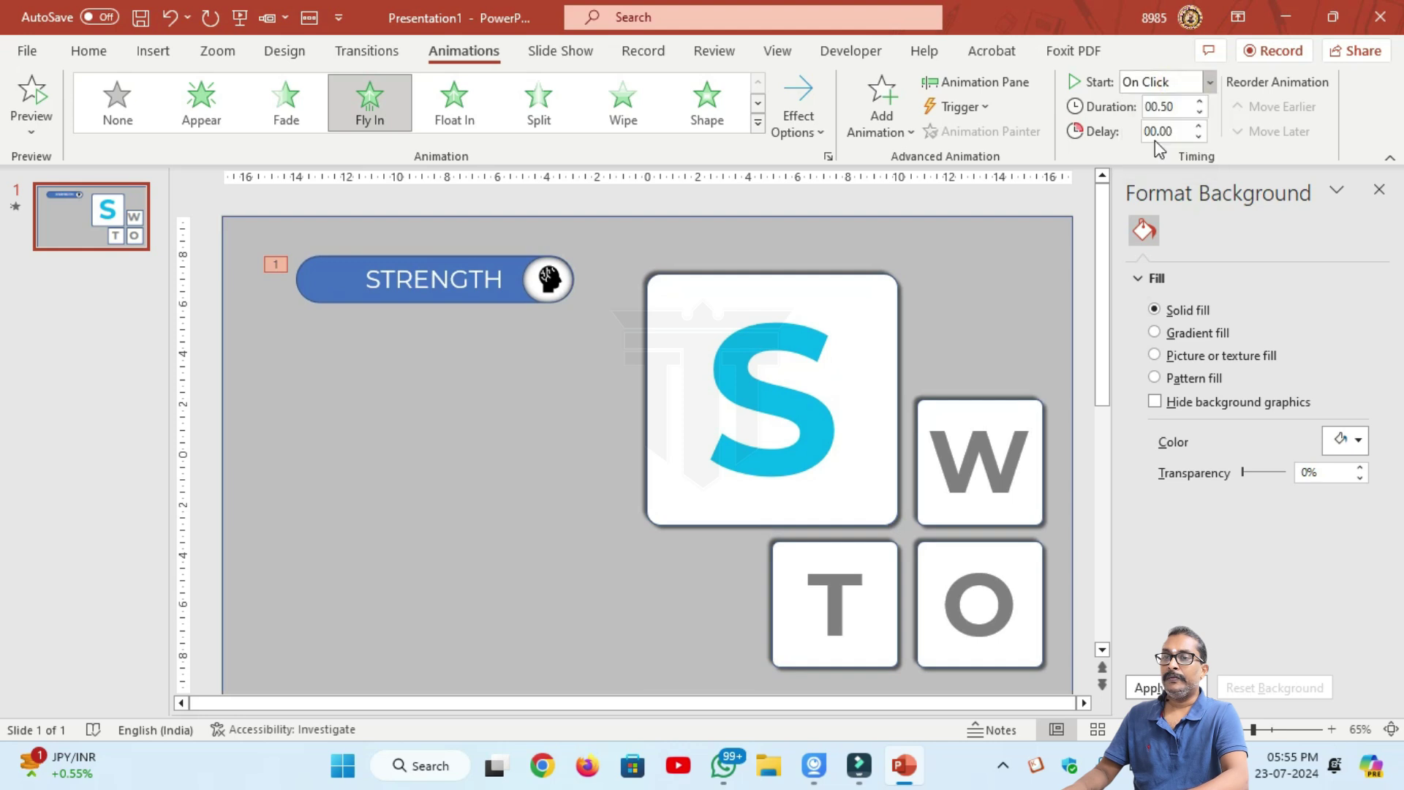
# Set the animation duration to 1 second and preview it in Slide Show.
pyautogui.click(1005, 86)
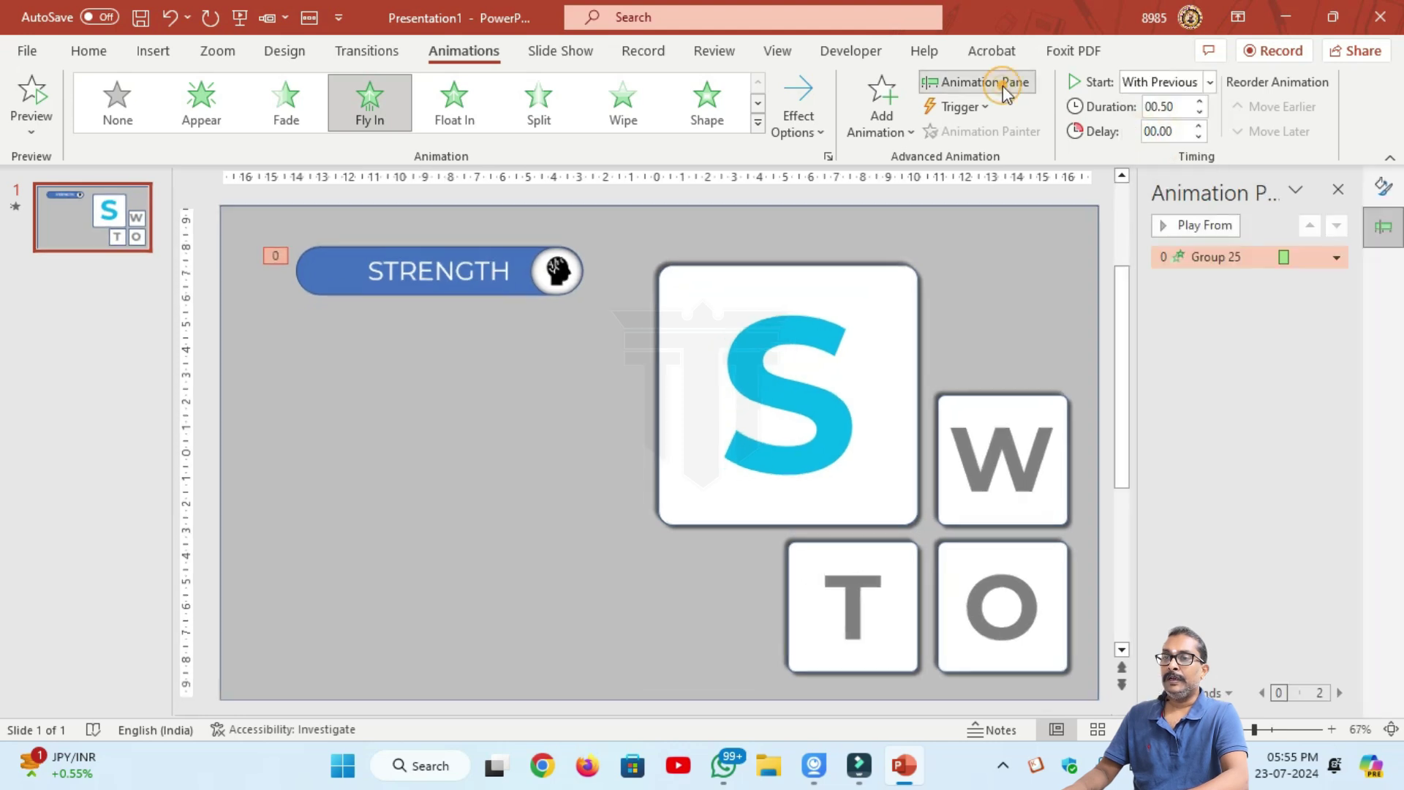
pyautogui.click(1336, 258)
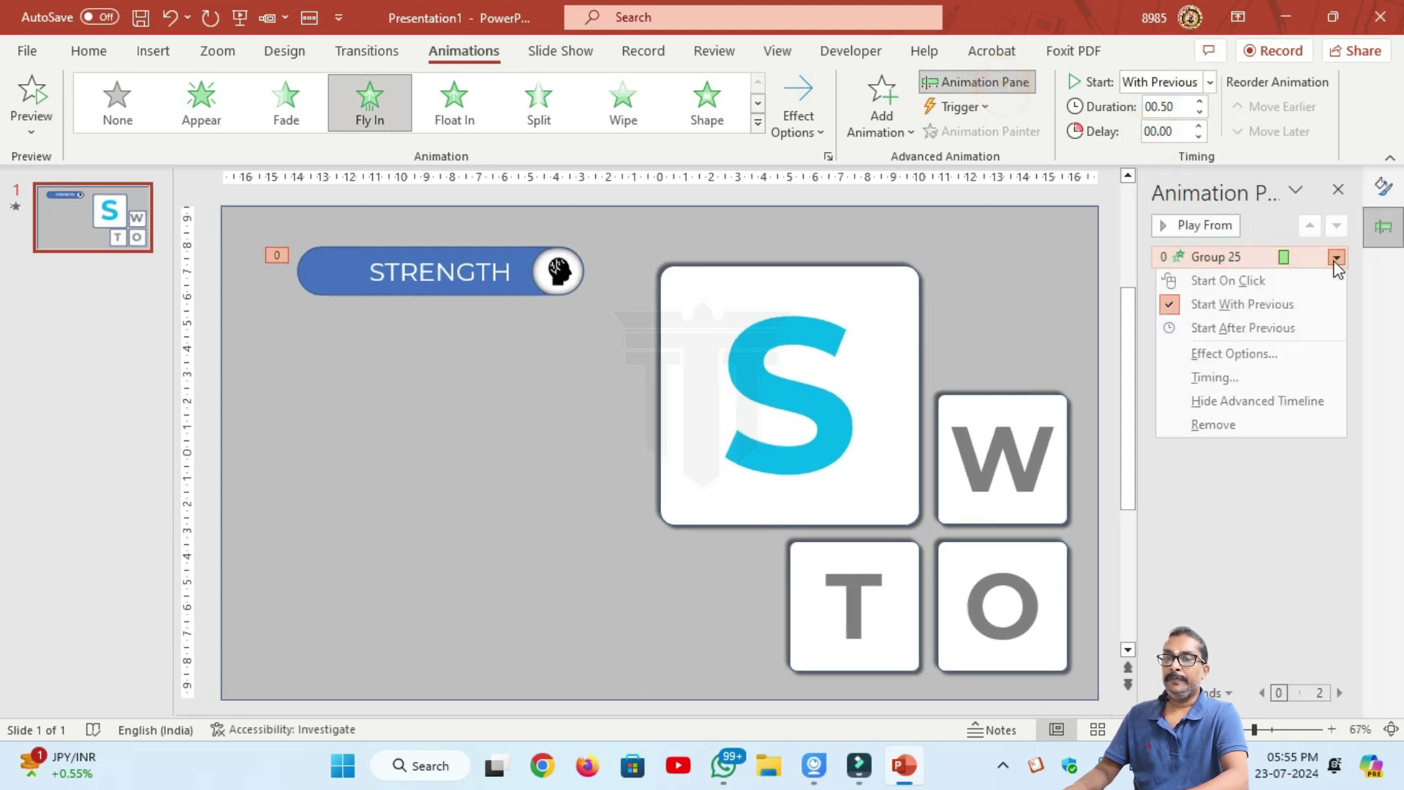
pyautogui.click(1215, 377)
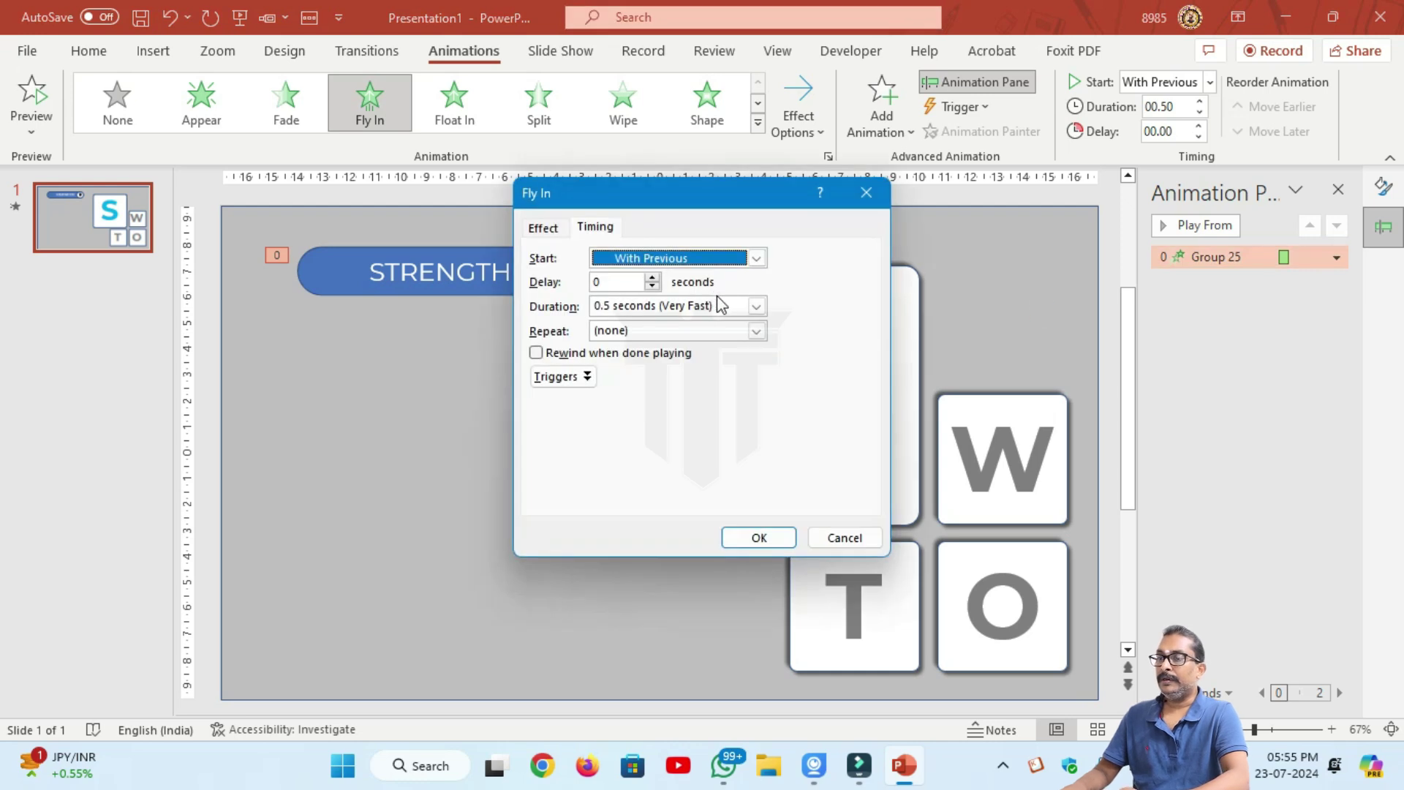
pyautogui.click(721, 305)
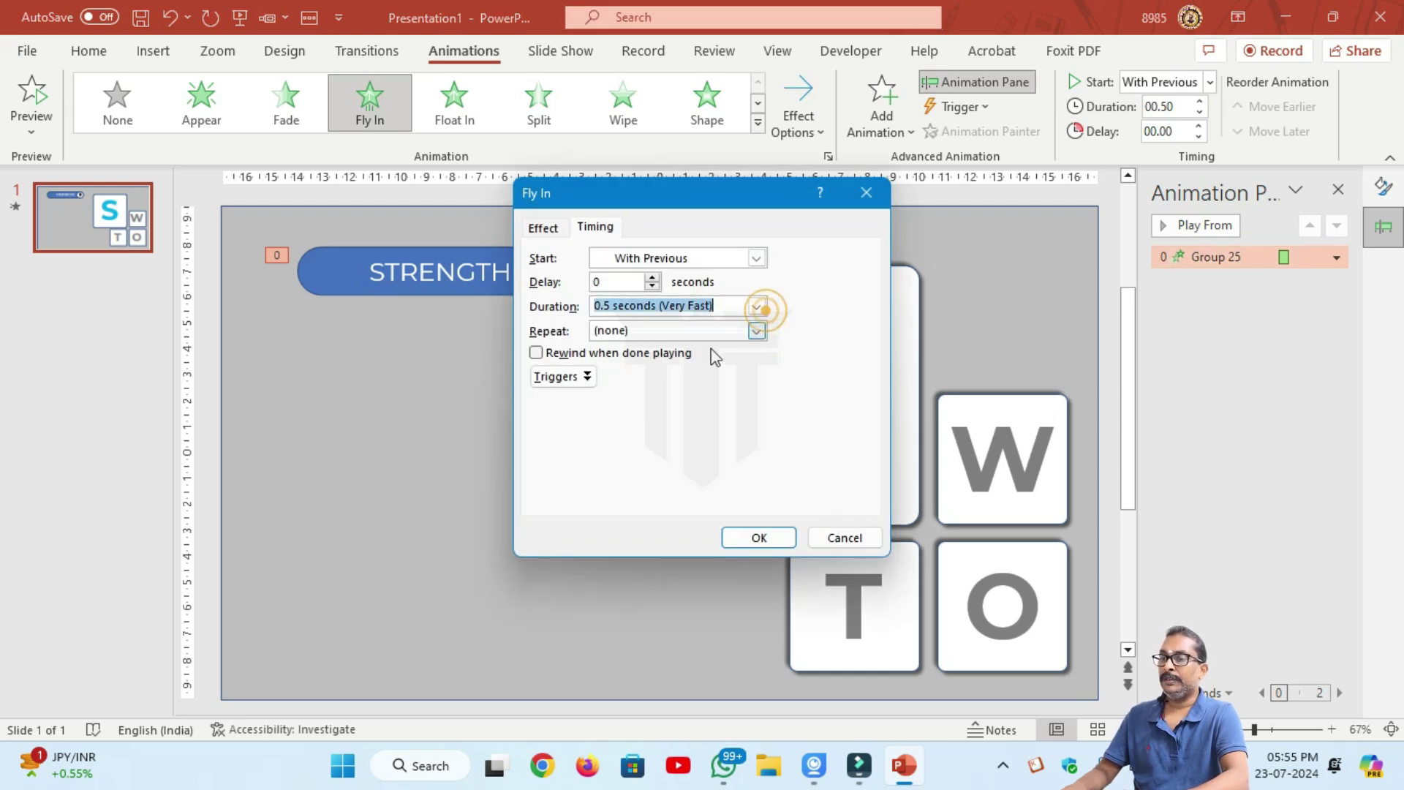
pyautogui.click(757, 305)
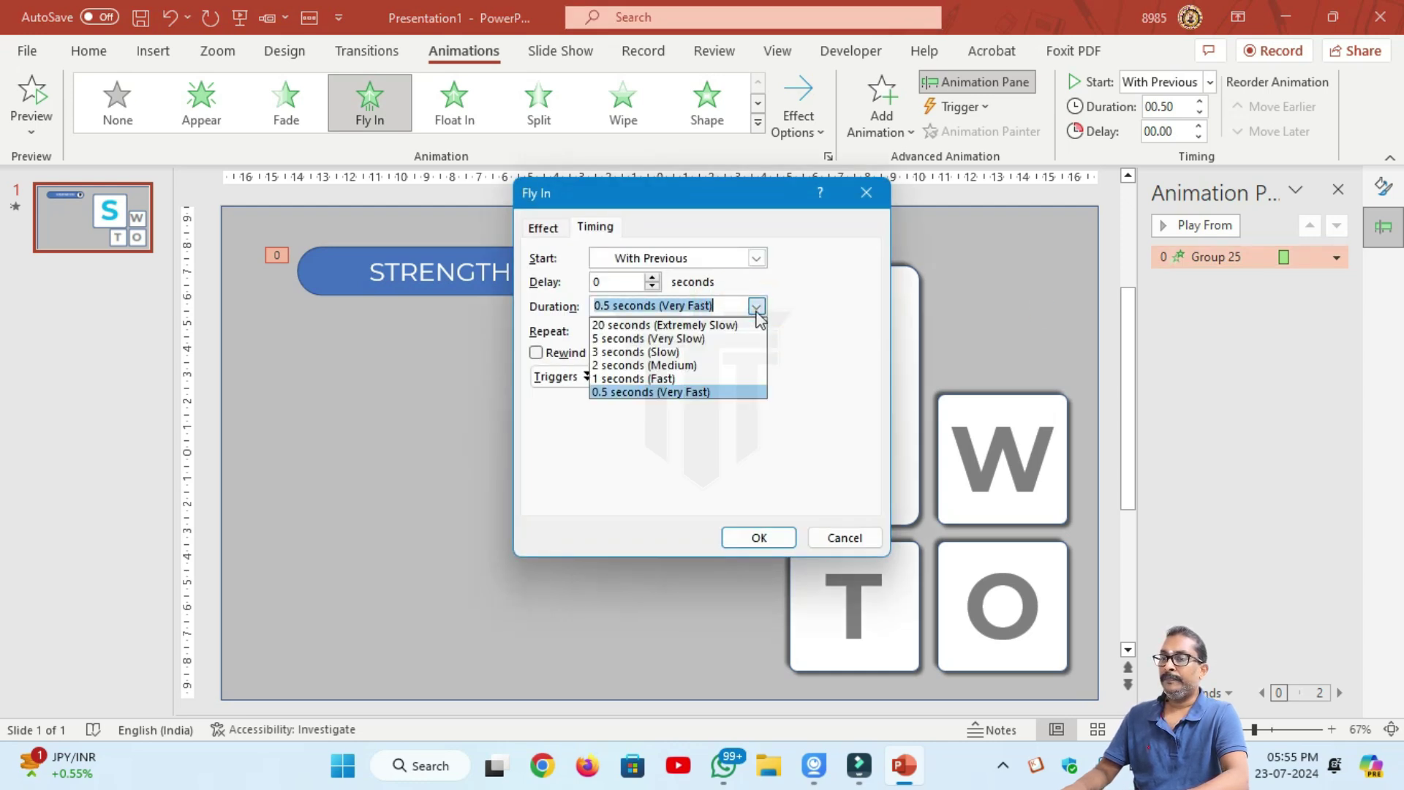
pyautogui.click(679, 379)
pyautogui.click(758, 538)
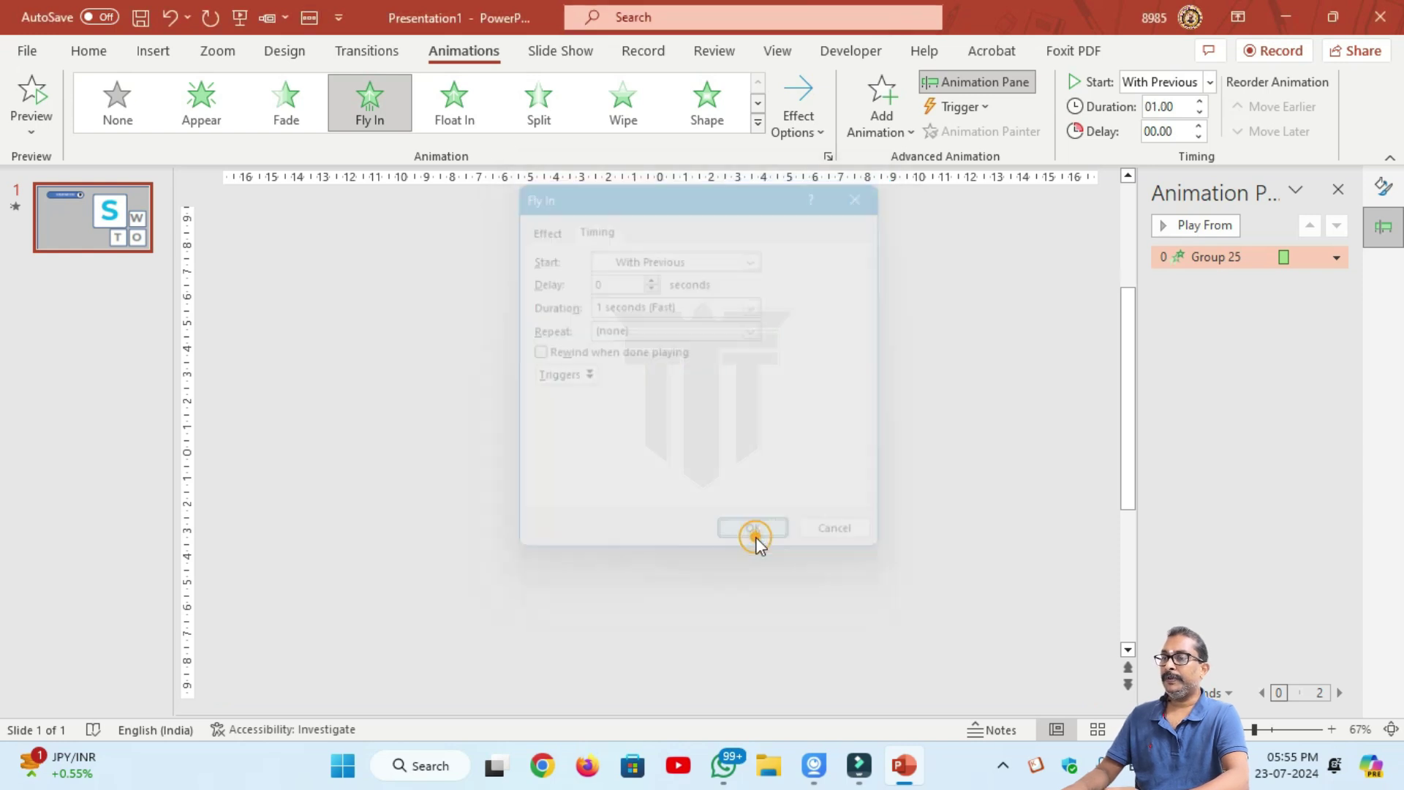
pyautogui.click(242, 27)
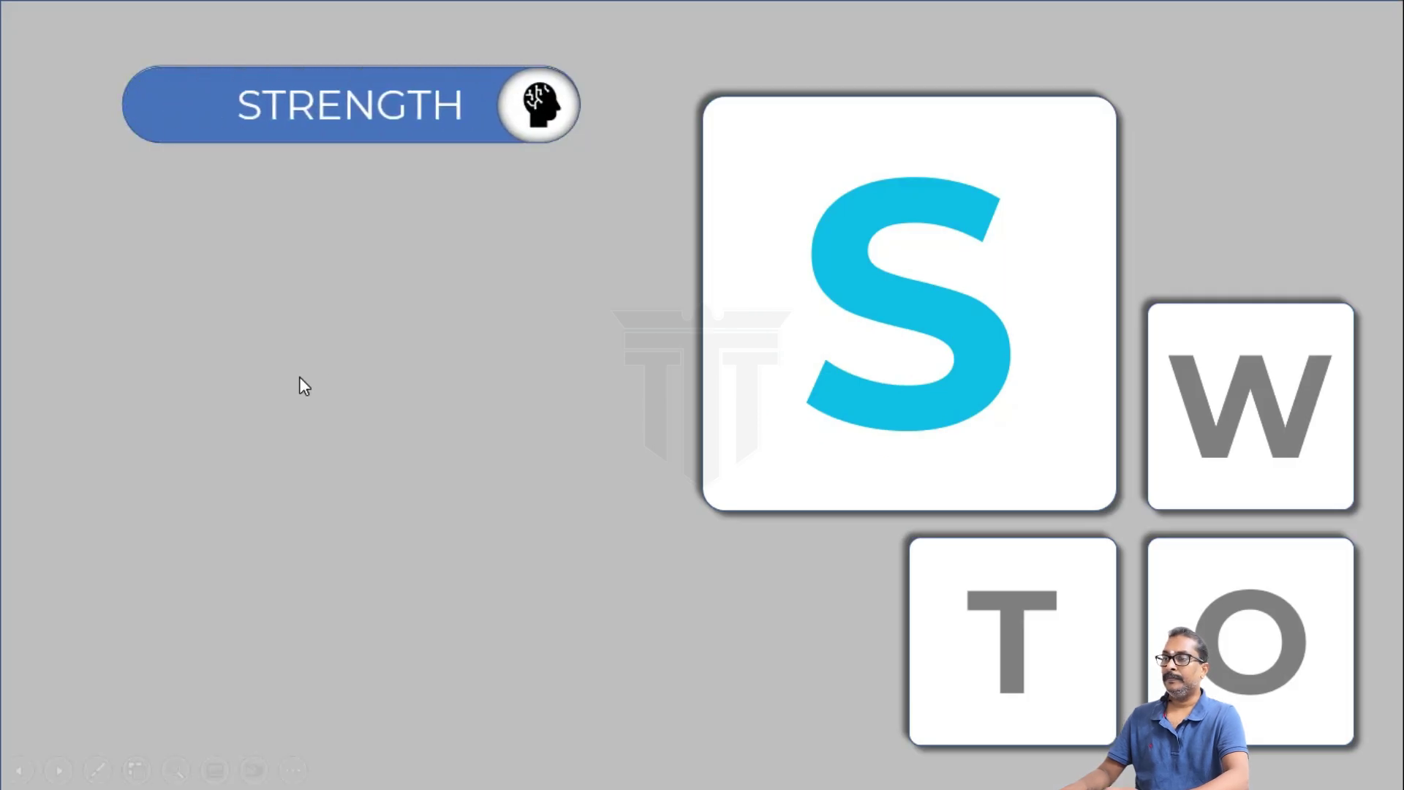
pyautogui.press('Escape')
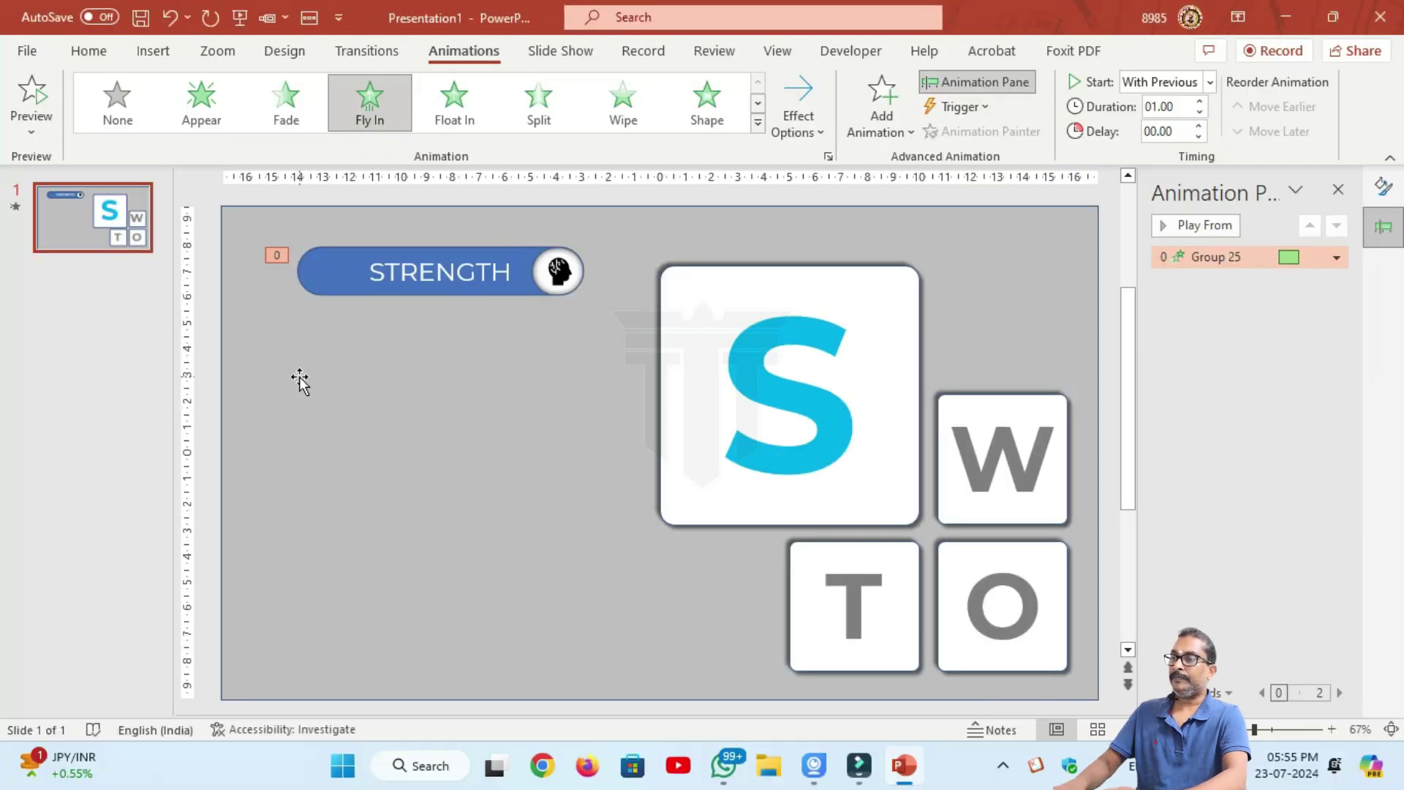
# Add a text box under the STRENGTH bar reading 'YOUR DATA HERE, EASY TO EDIT'.
pyautogui.click(87, 51)
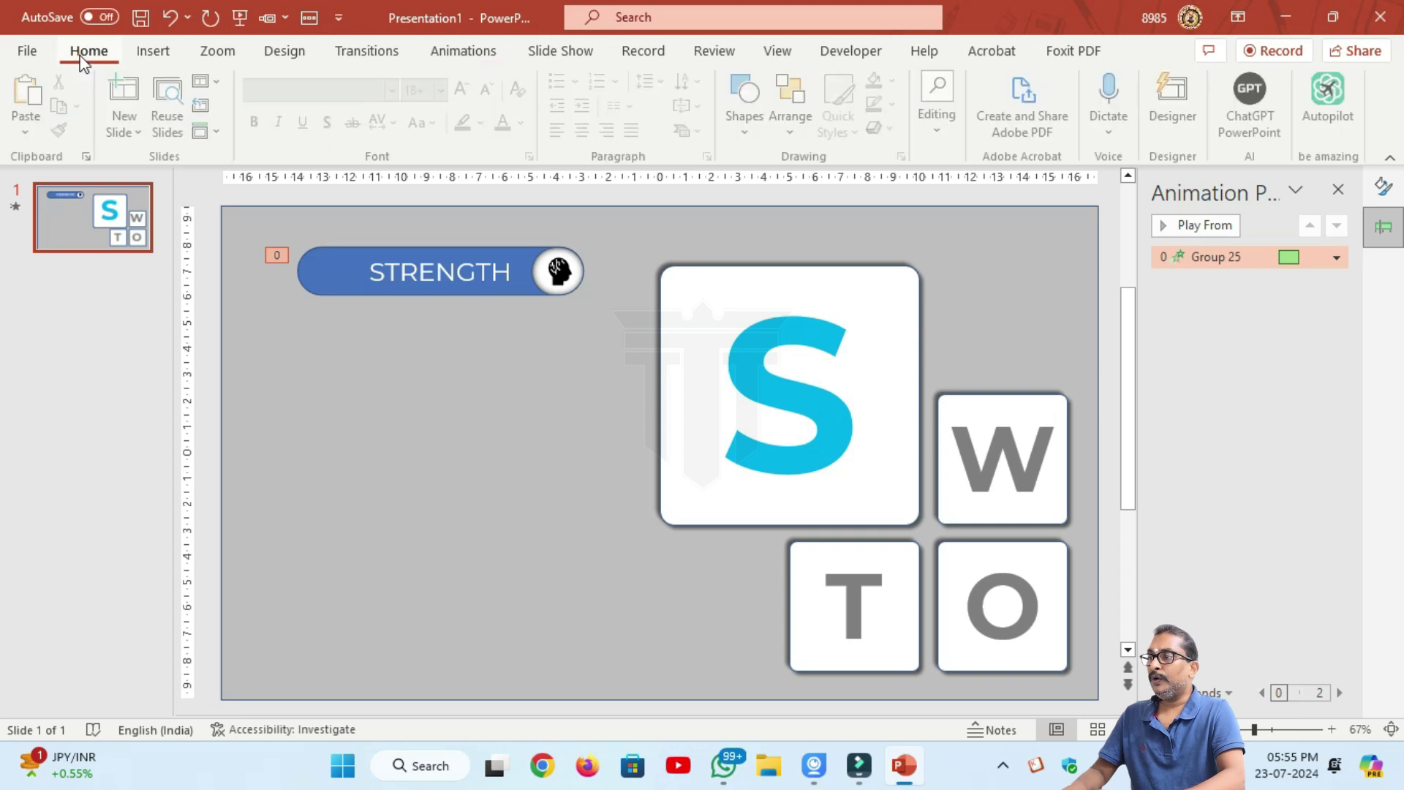
pyautogui.click(749, 139)
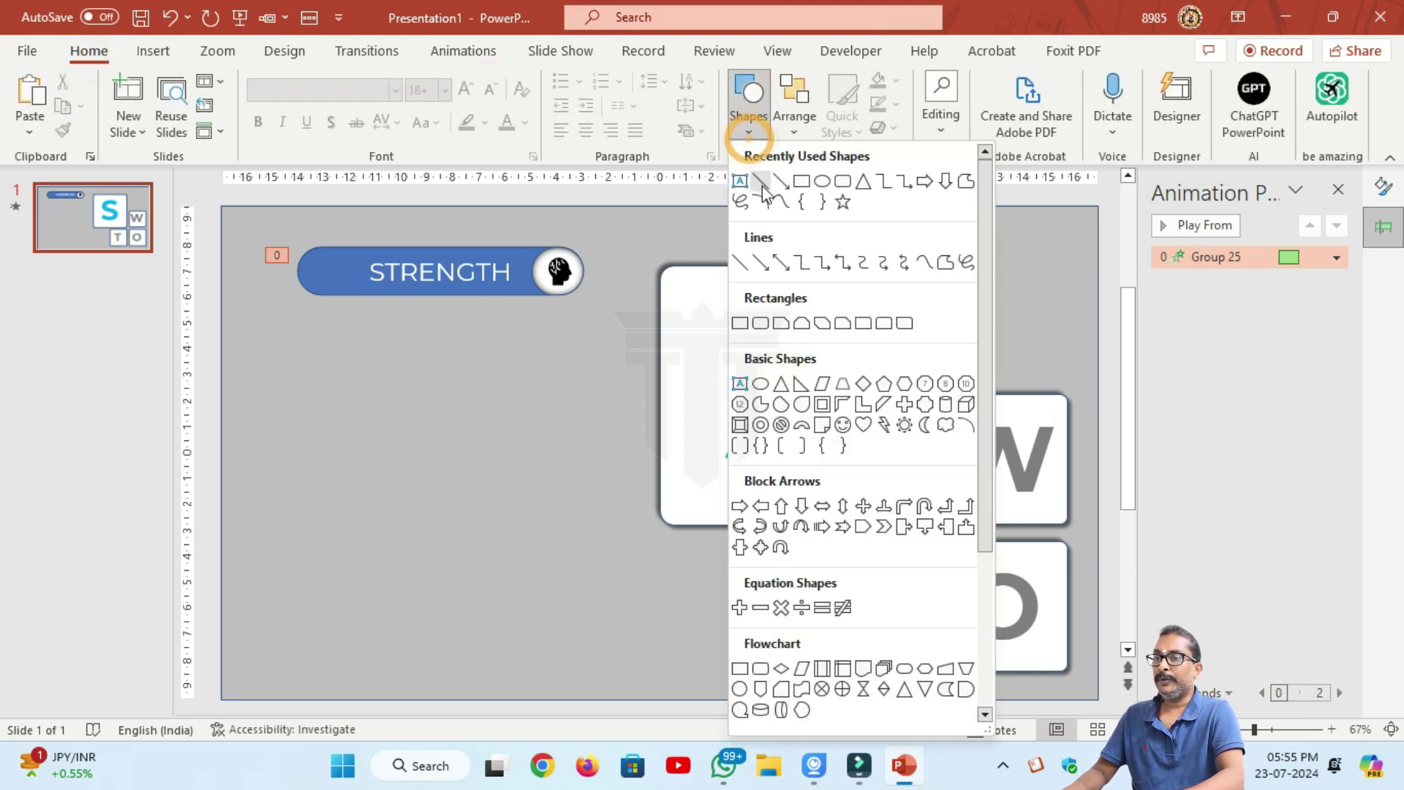
pyautogui.click(740, 178)
pyautogui.moveTo(288, 317)
pyautogui.mouseDown()
pyautogui.moveTo(599, 614)
pyautogui.moveTo(584, 615)
pyautogui.mouseUp()
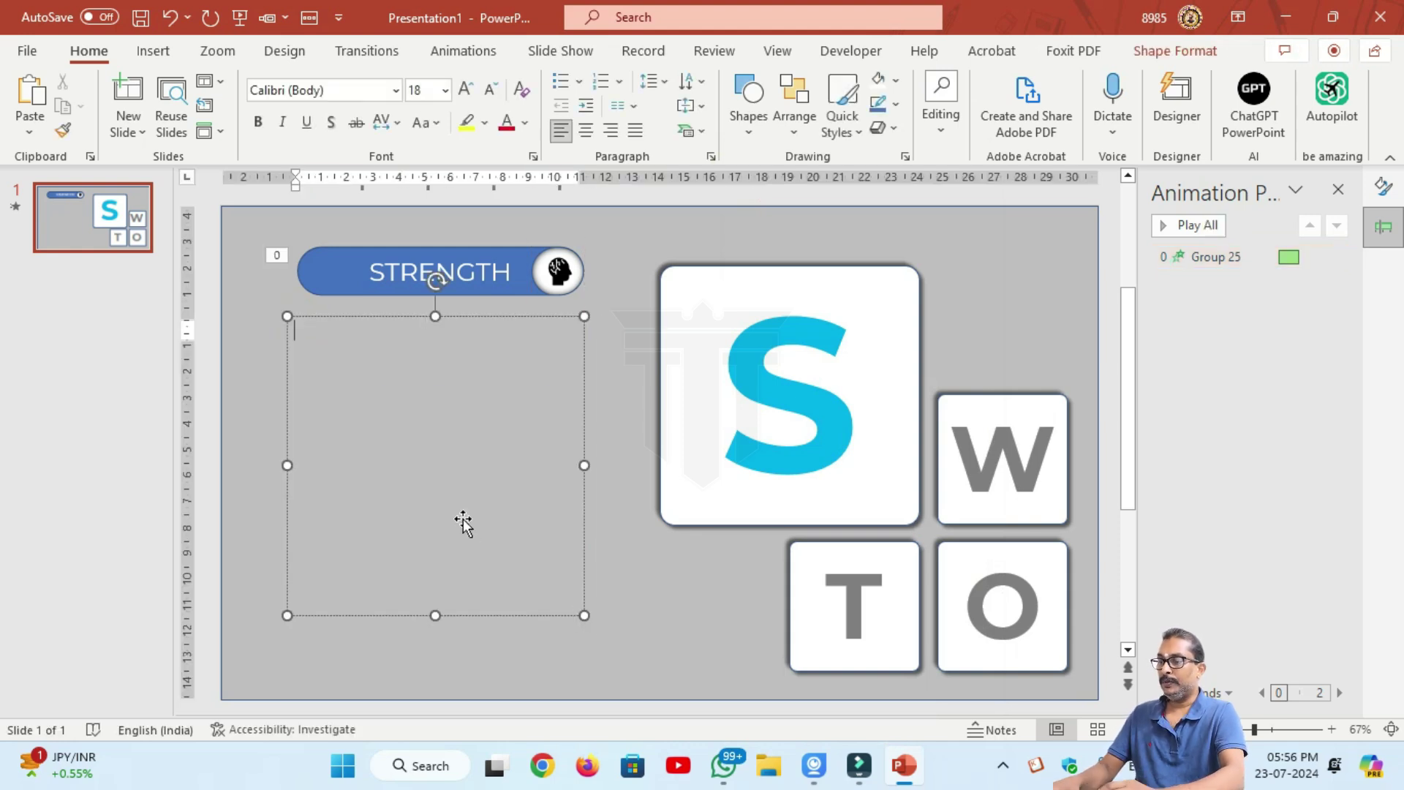
pyautogui.write('YOUR')
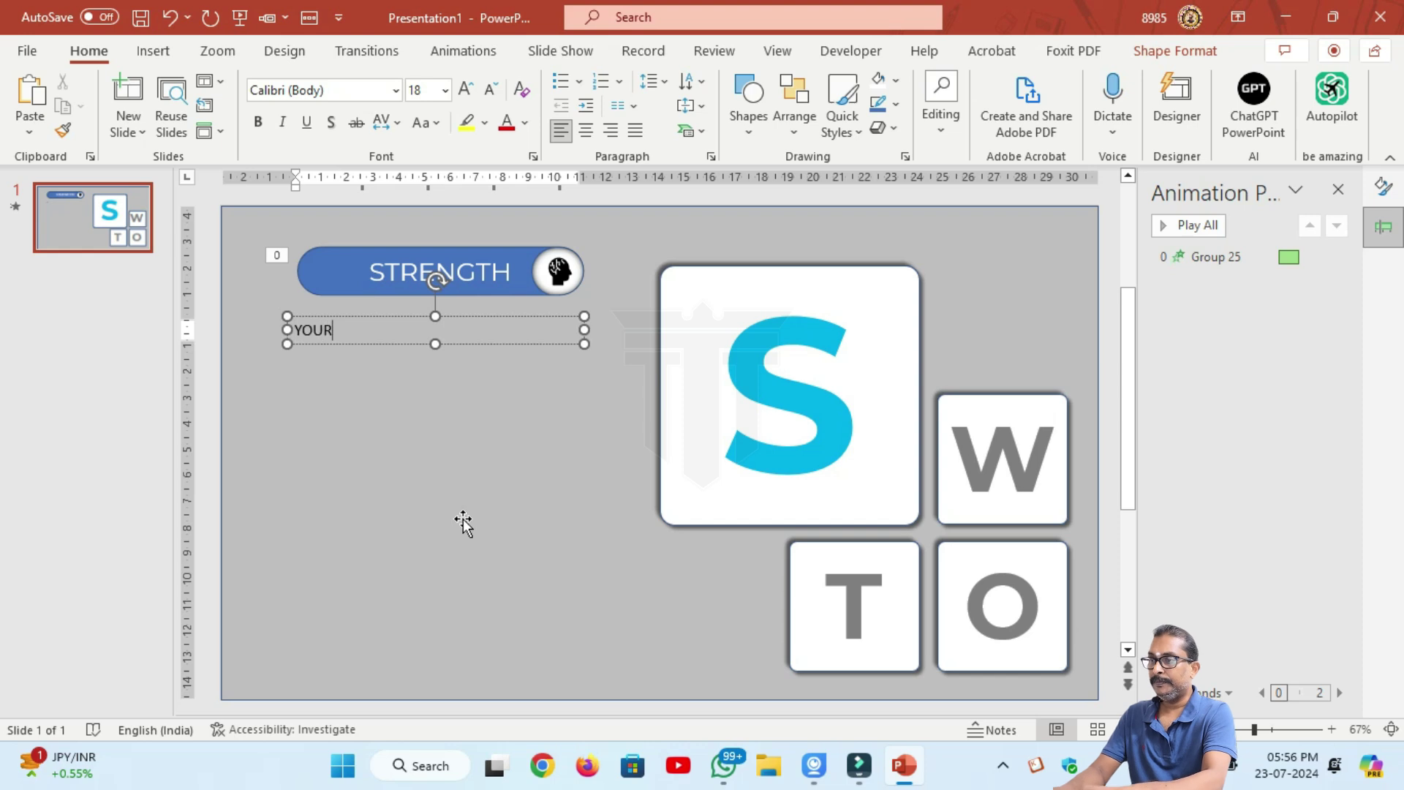
pyautogui.write(' DATA HERE, ')
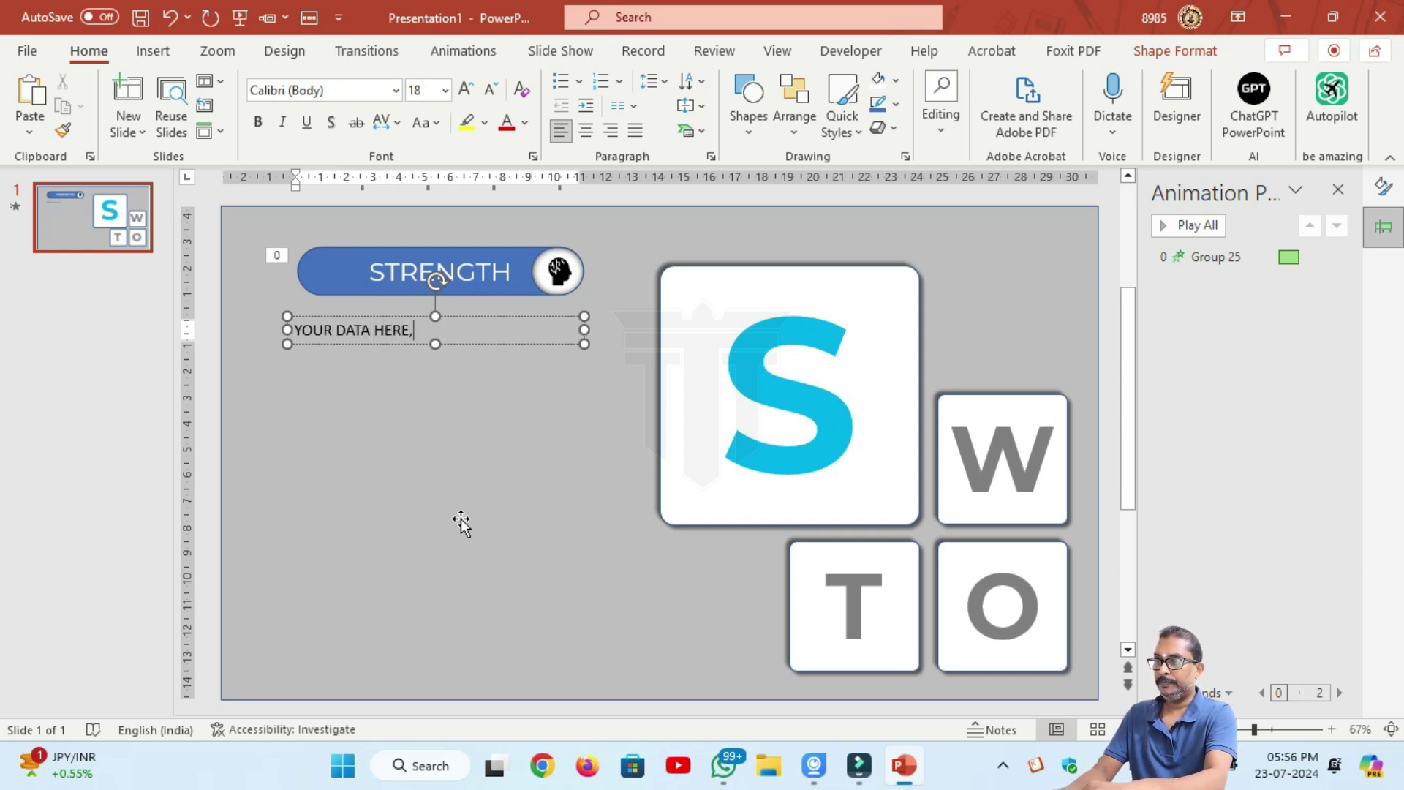
pyautogui.write('EASY ')
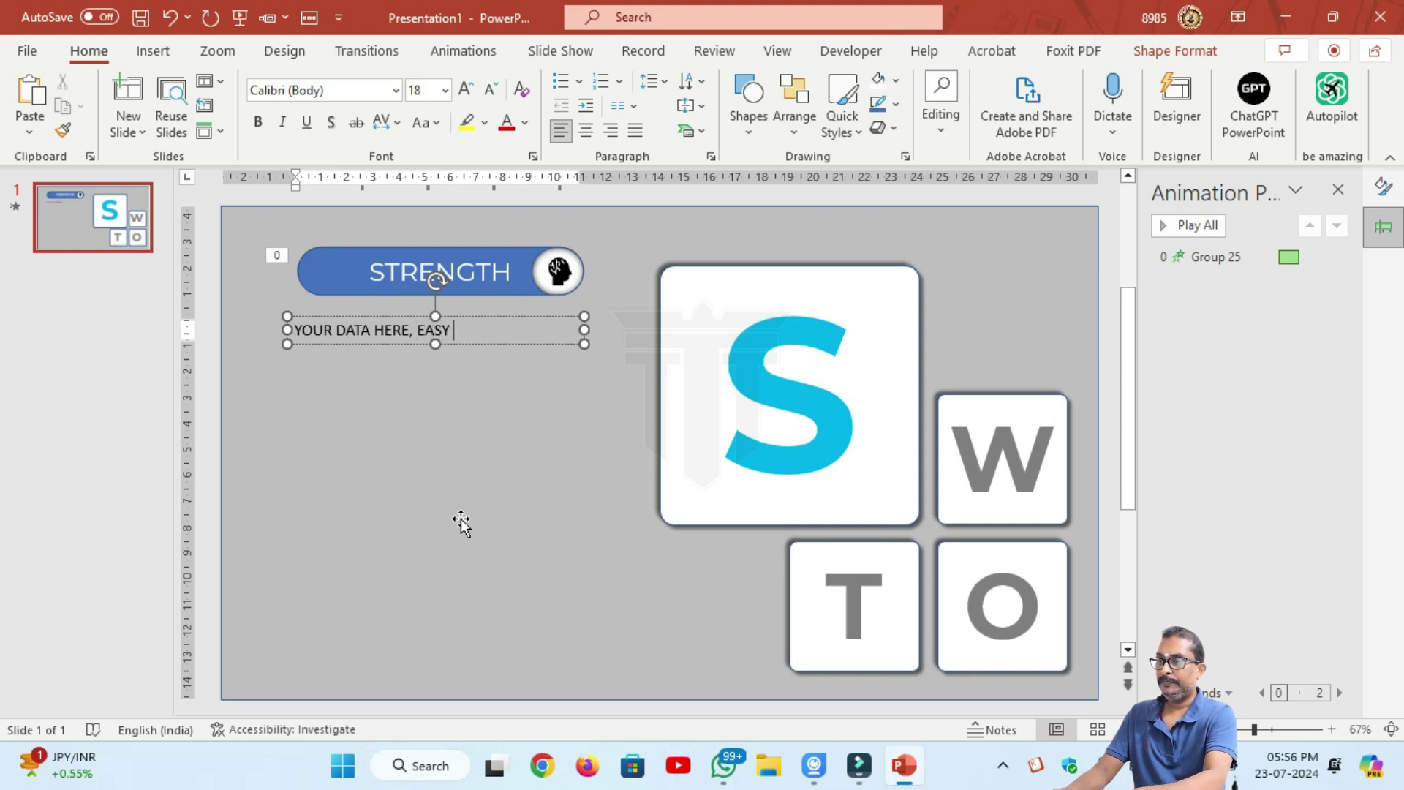
pyautogui.write('TO EDIT')
pyautogui.hotkey('ctrl', 'a')
pyautogui.hotkey('ctrl', 'c')
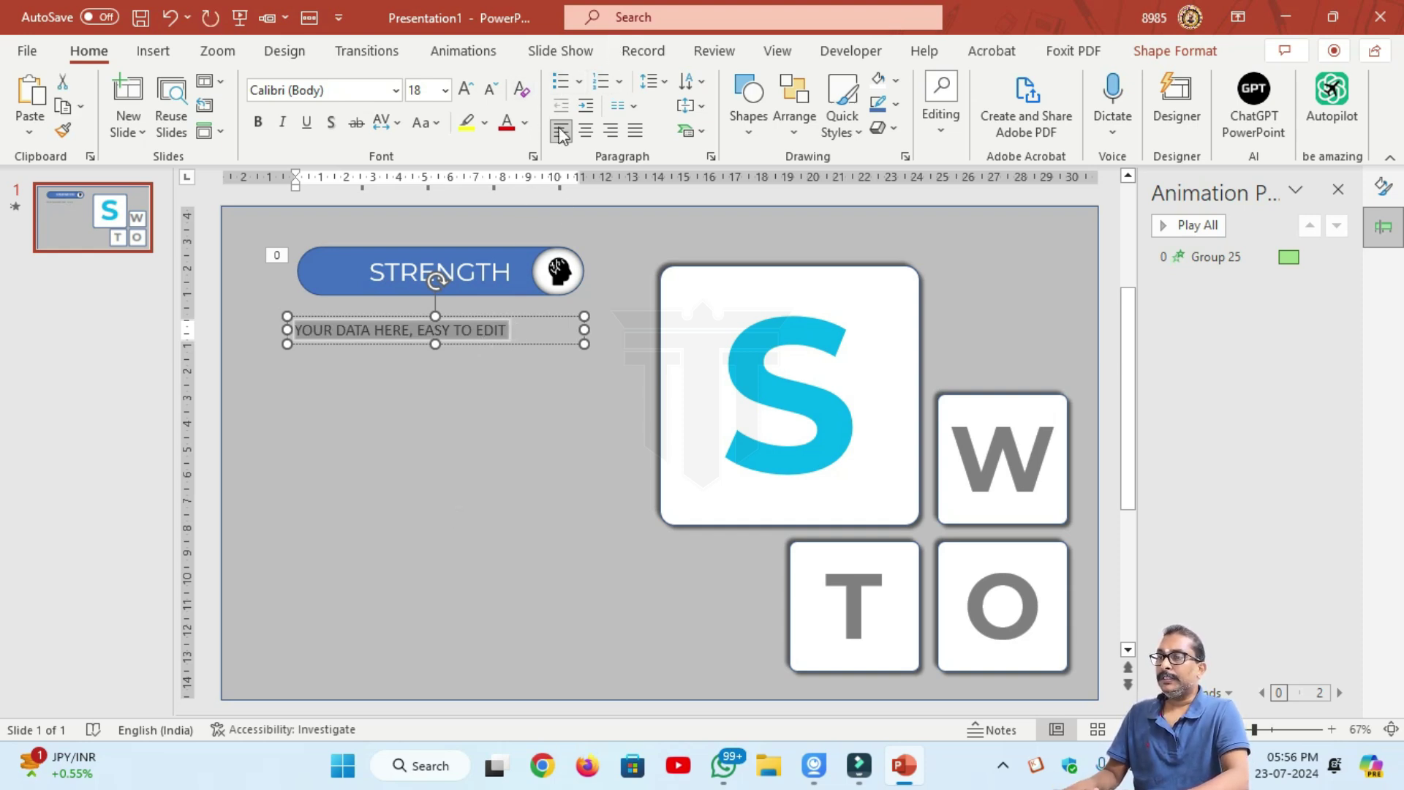
# Use Desktop\SLIDE\LOGO - Copy.png as the text's picture bullet.
pyautogui.click(579, 81)
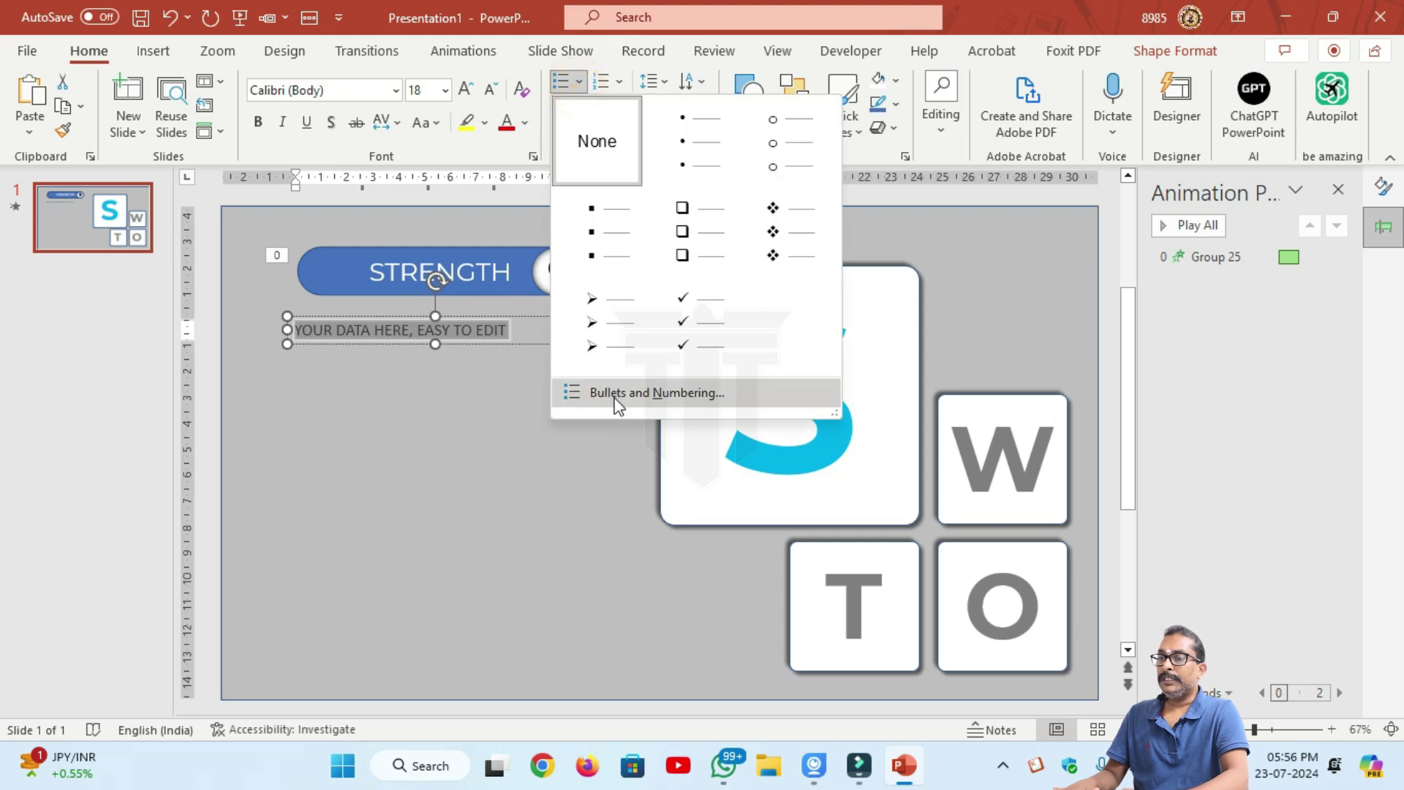
pyautogui.click(613, 398)
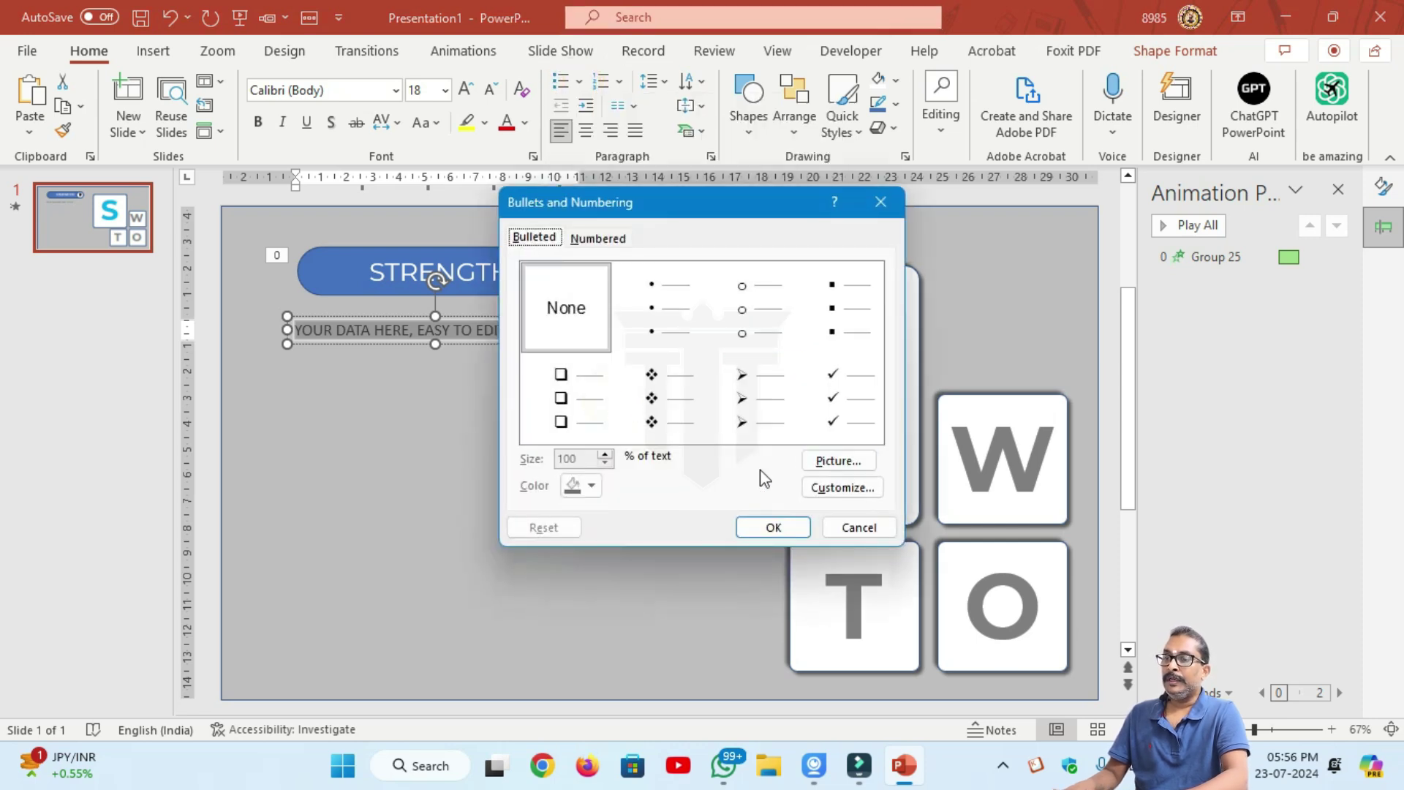
pyautogui.click(835, 461)
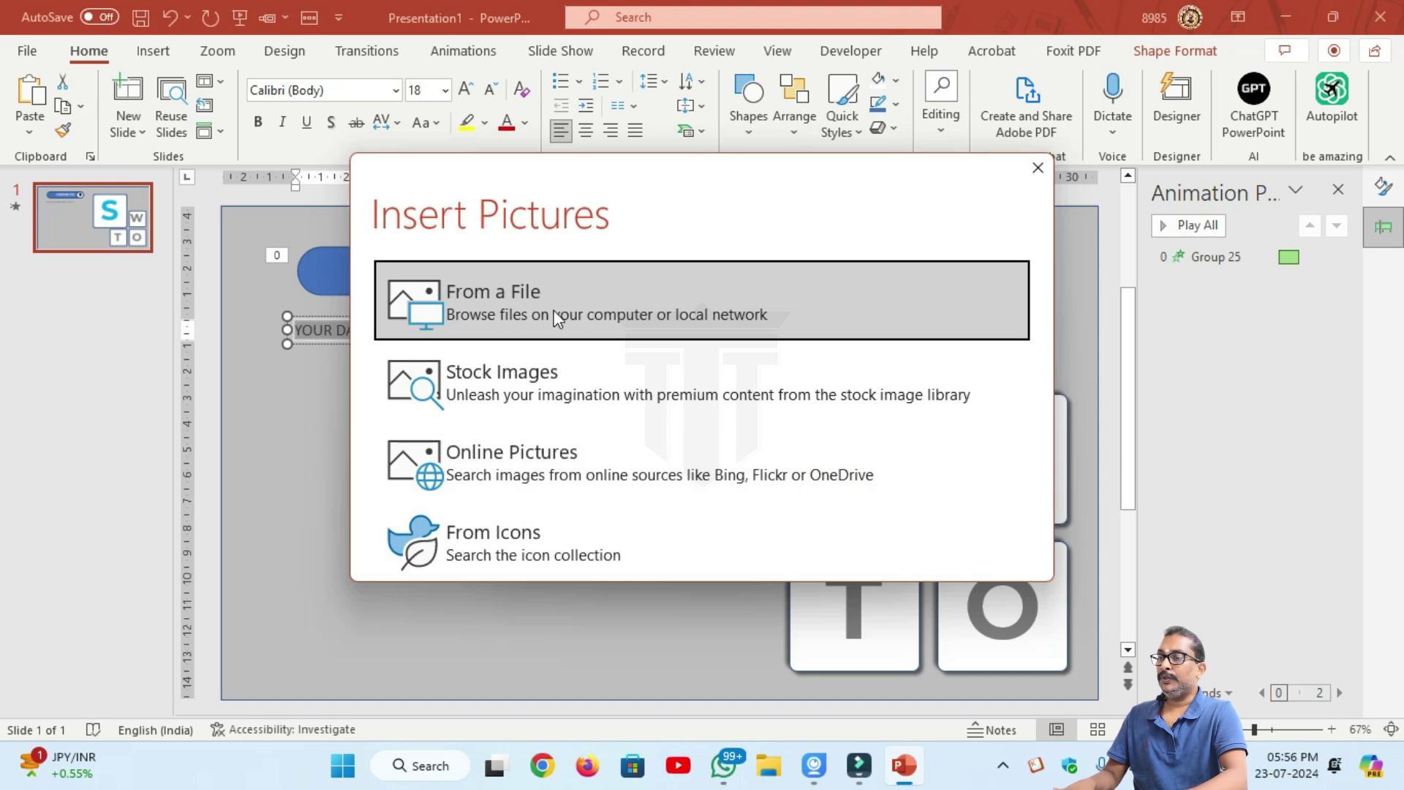
pyautogui.click(548, 308)
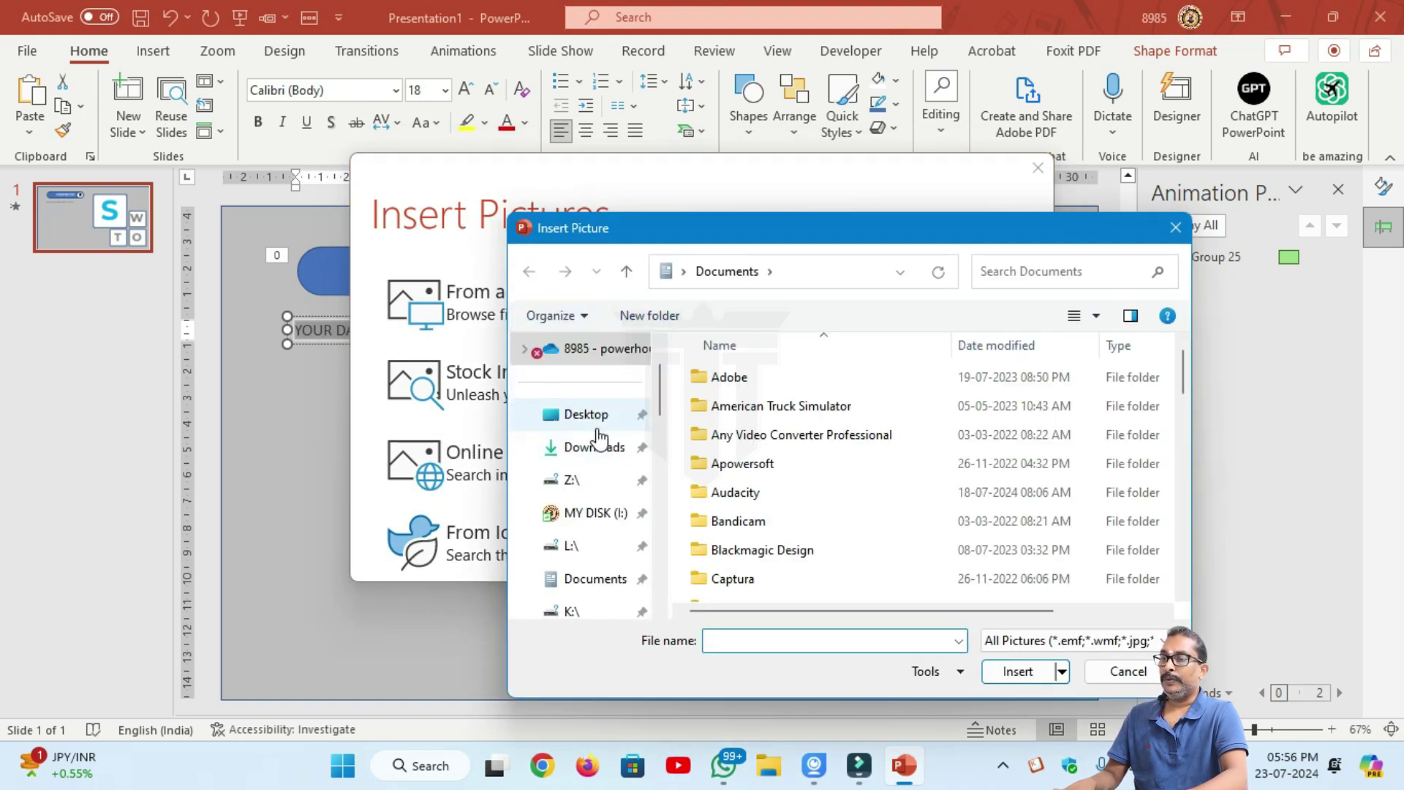
pyautogui.click(594, 421)
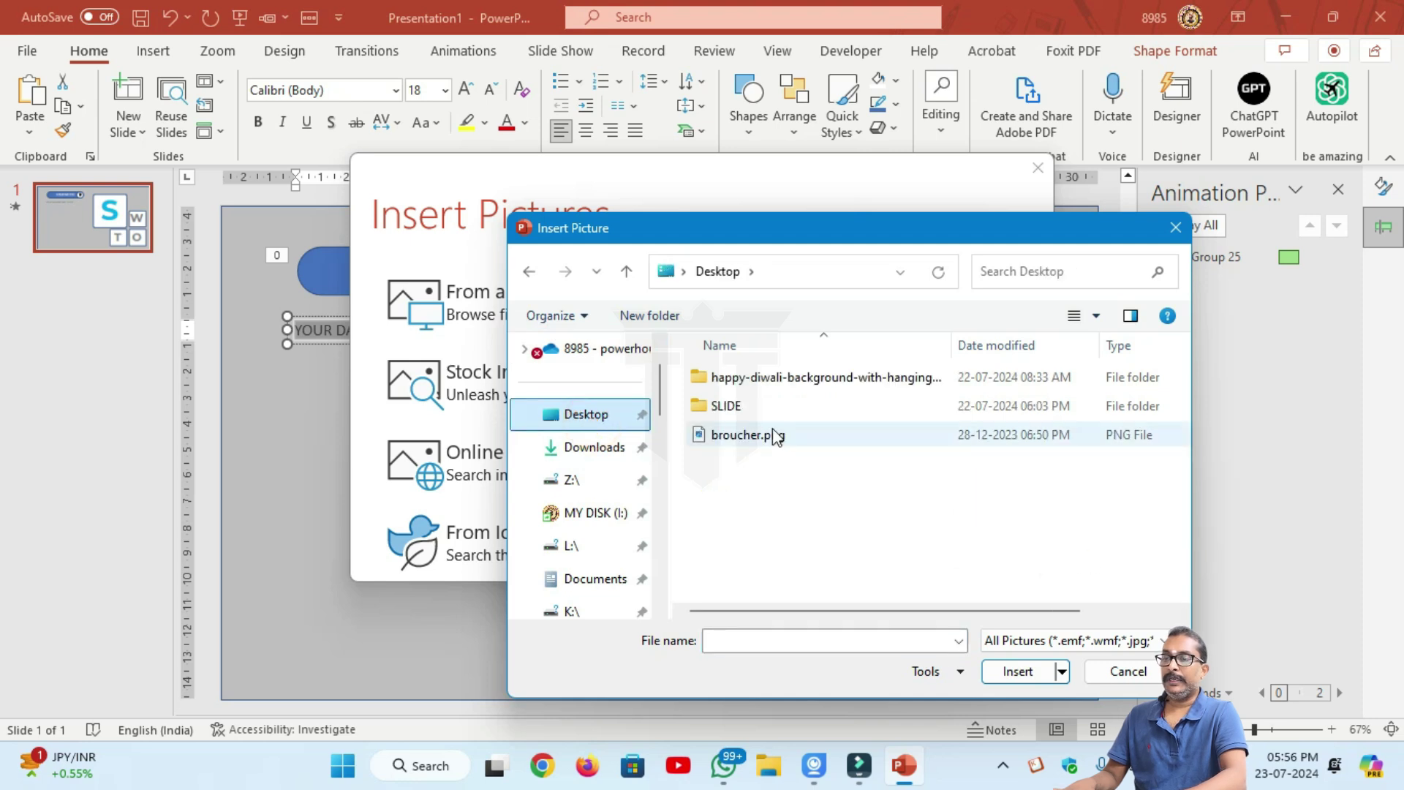
pyautogui.doubleClick(753, 418)
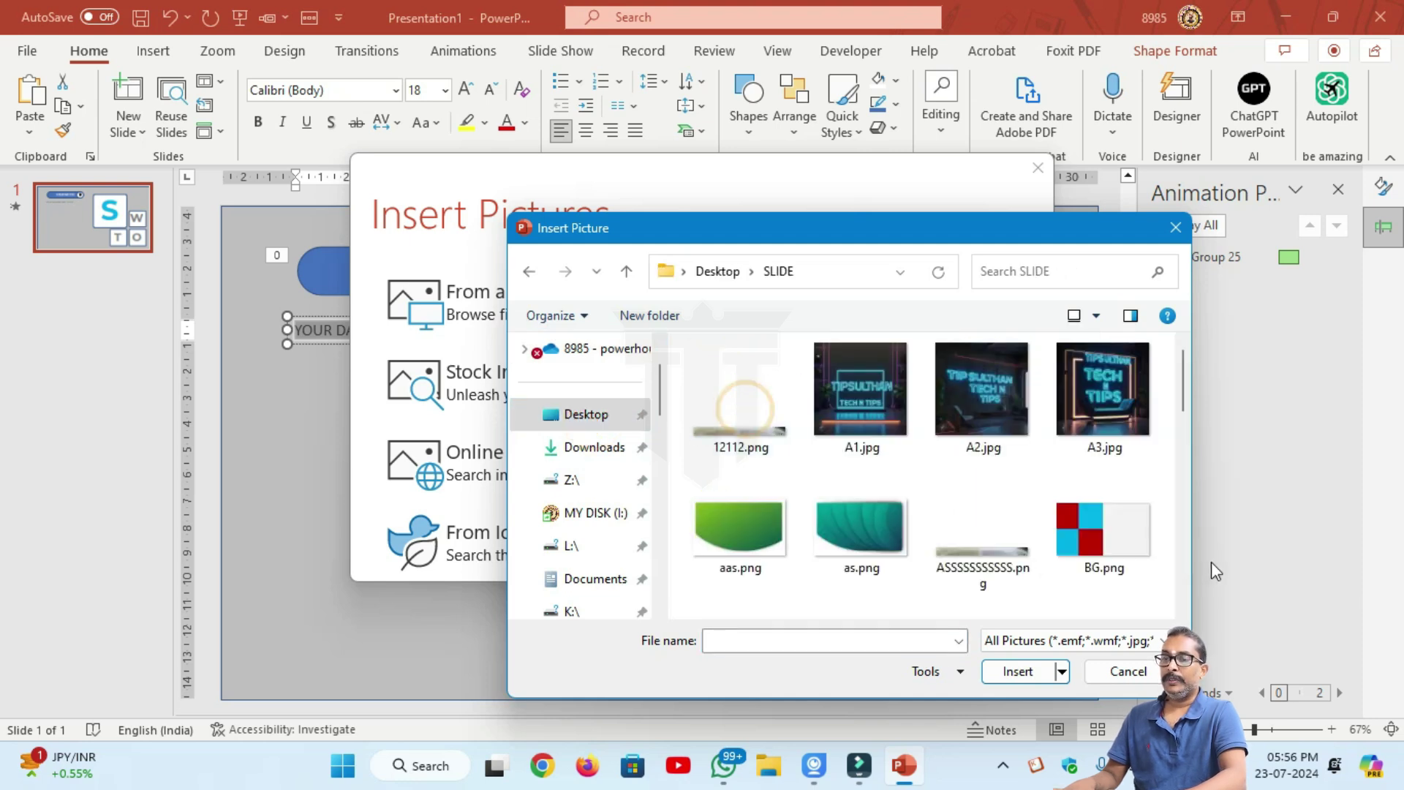
pyautogui.scroll(-5, 1187, 605)
pyautogui.scroll(-5, 1186, 600)
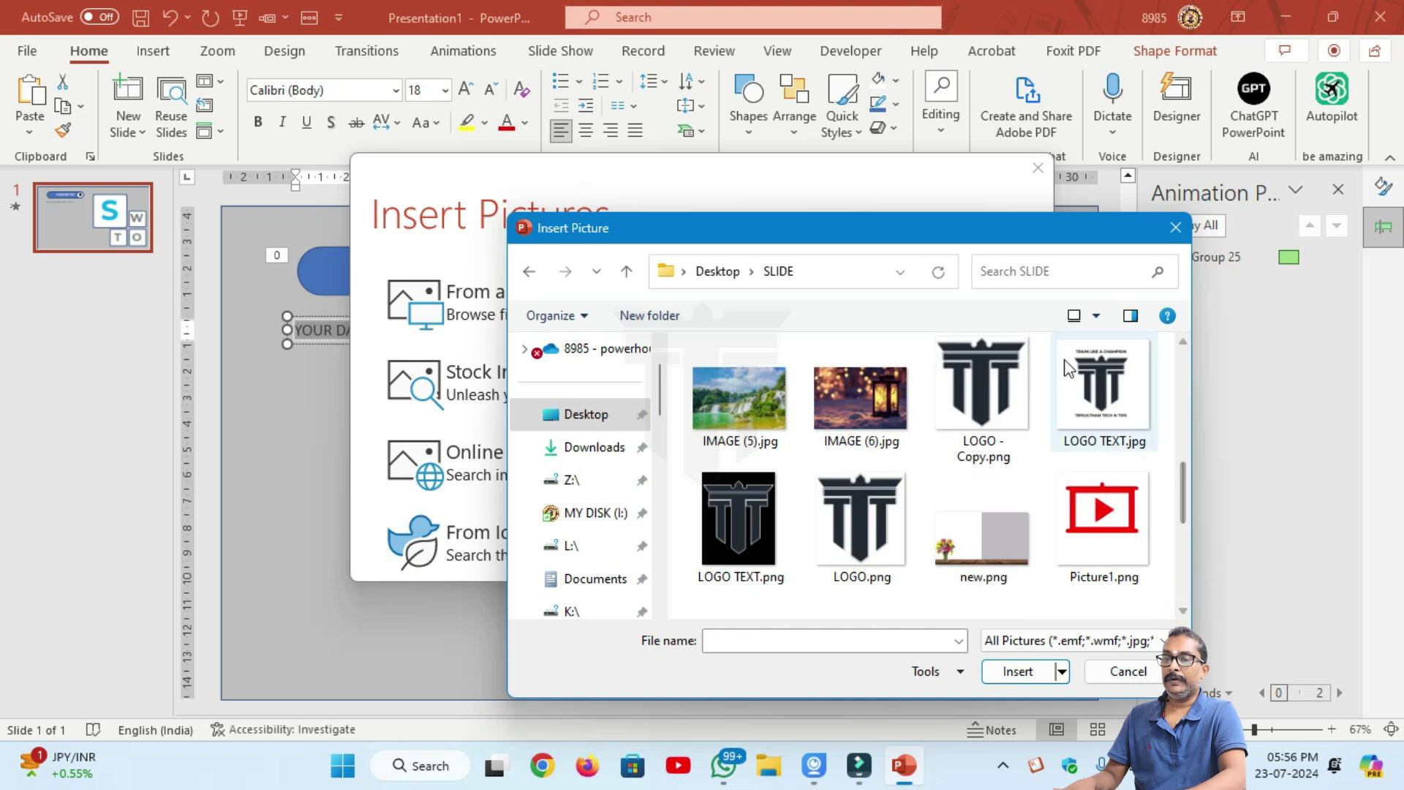
pyautogui.doubleClick(981, 398)
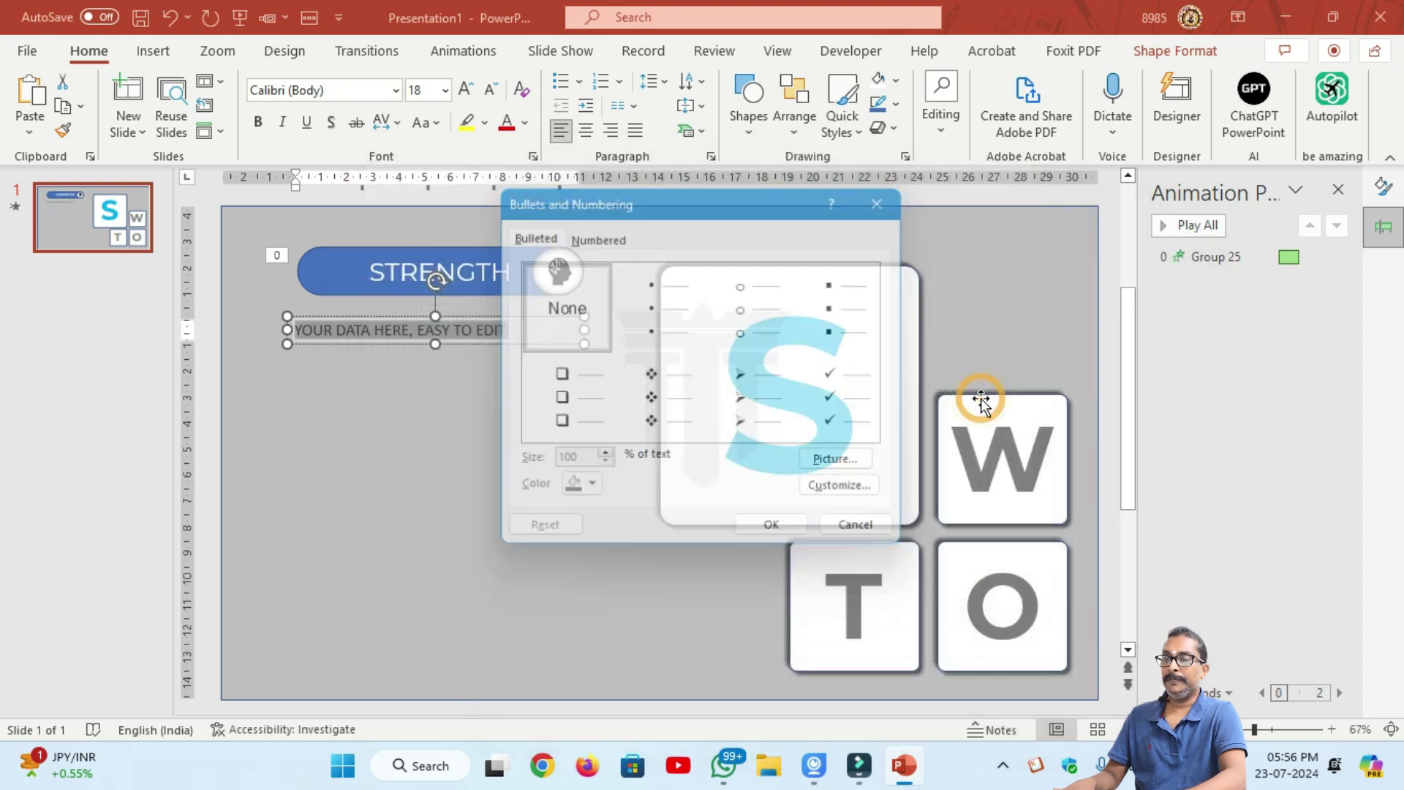
# Add a second bulleted line by pasting the same text.
pyautogui.click(542, 333)
pyautogui.press('Return')
pyautogui.hotkey('ctrl', 'v')
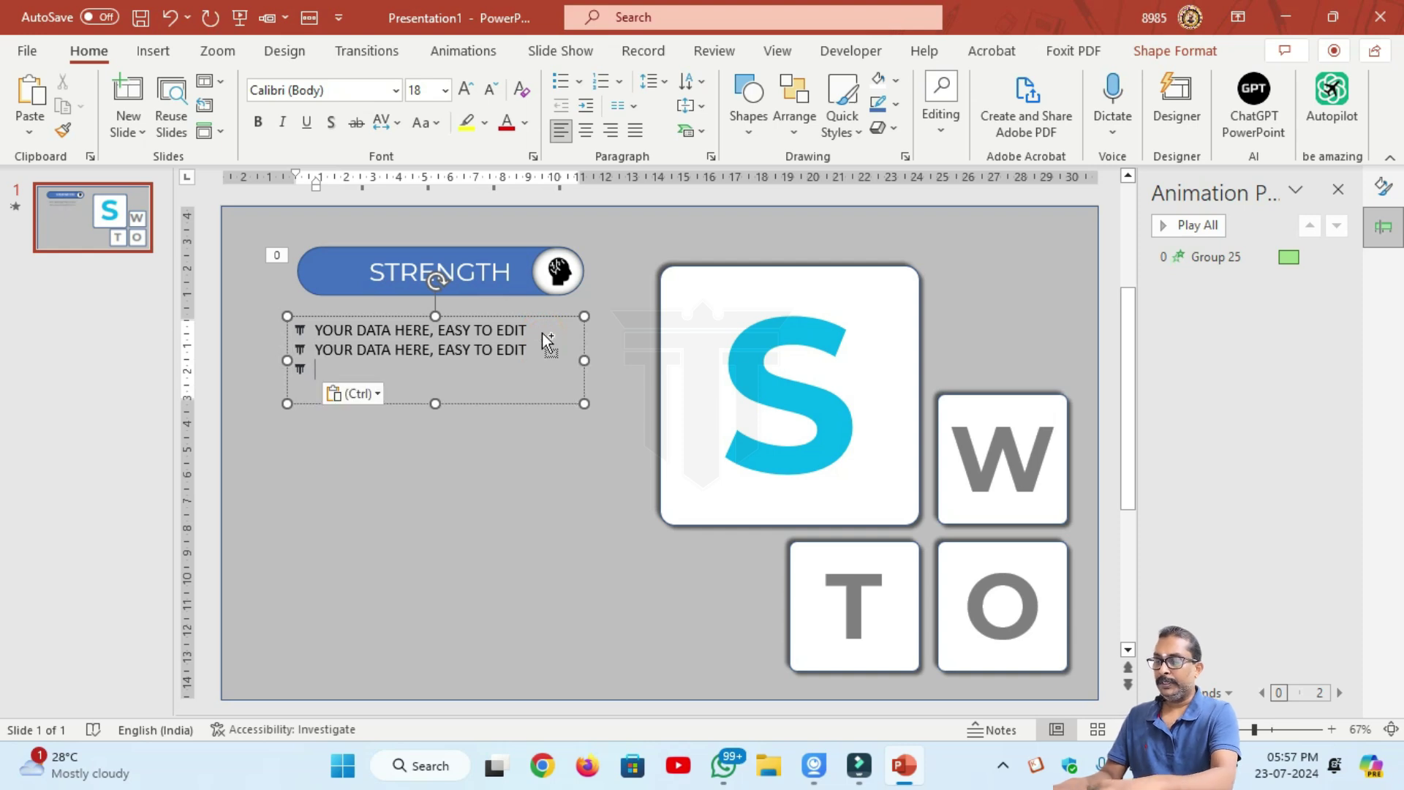
# Paste copies until the list has eight lines, then remove the empty last bullet.
pyautogui.write('YOUR DATA HERE, EASY TO EDIT')
pyautogui.hotkey('ctrl', 'v')
pyautogui.hotkey('ctrl', 'v')
pyautogui.write('YOUR DATA HERE, EASY TO EDIT')
pyautogui.write('YOUR DATA HERE, EASY TO EDIT')
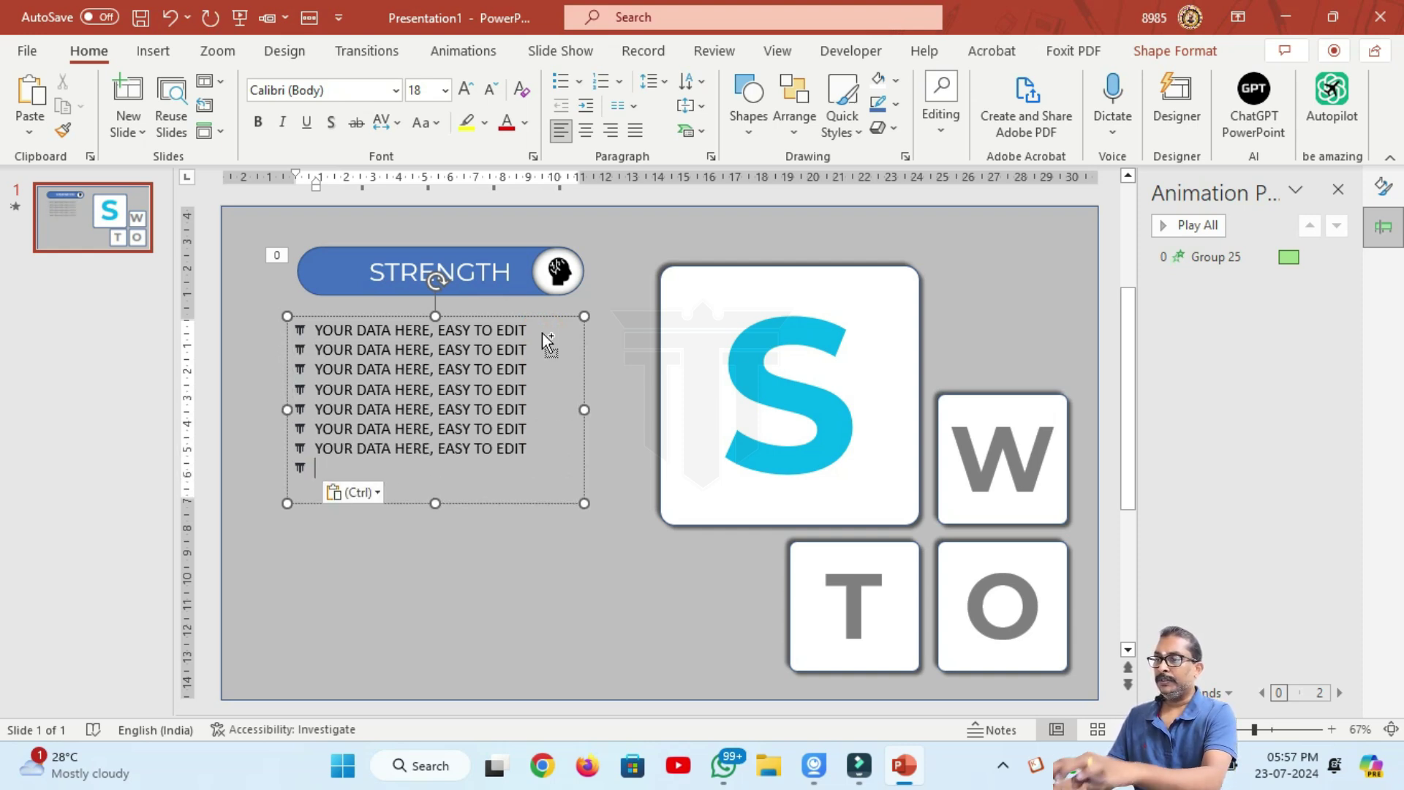
pyautogui.write('YOUR DATA HERE, EASY TO EDIT')
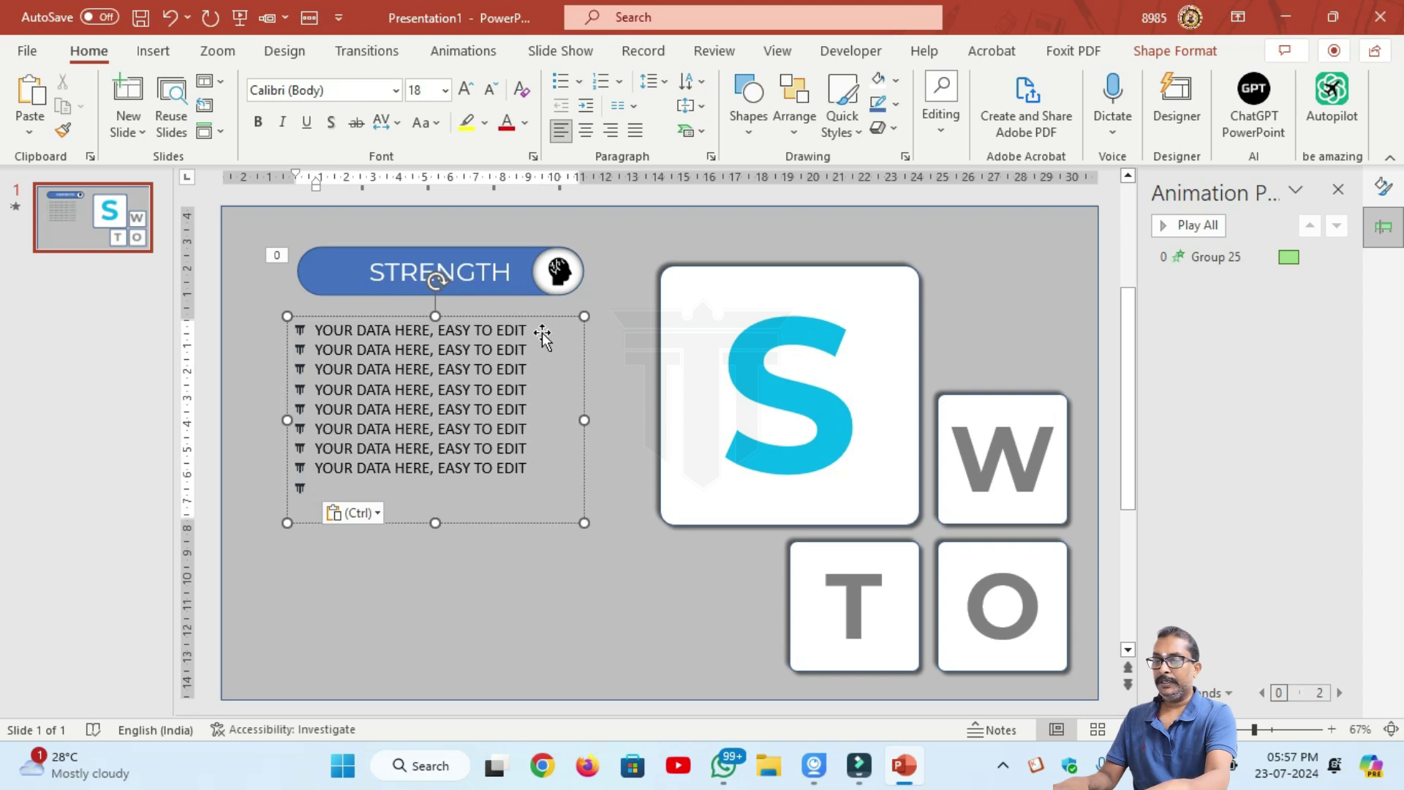
pyautogui.press('Escape')
pyautogui.hotkey('ctrl', 'x')
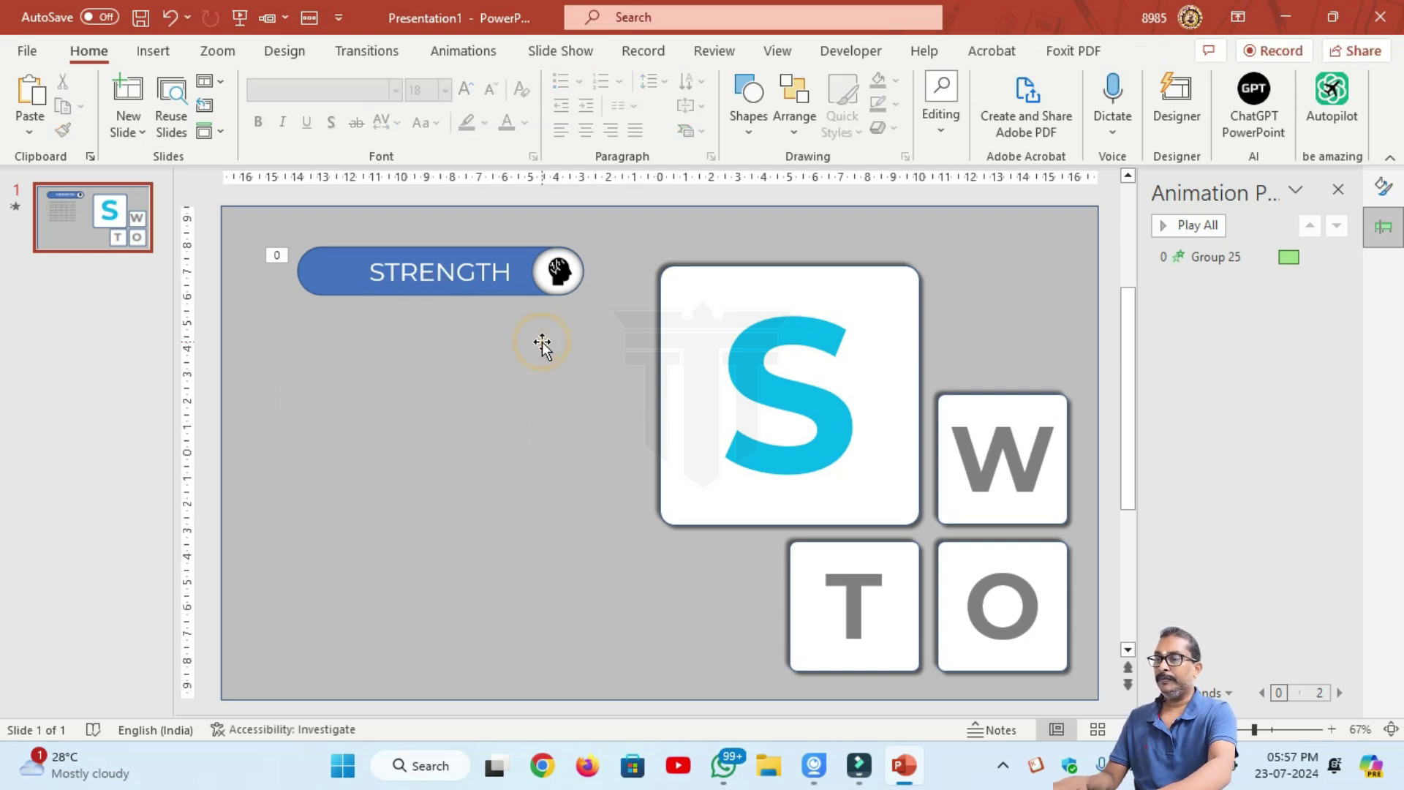
pyautogui.hotkey('ctrl', 'v')
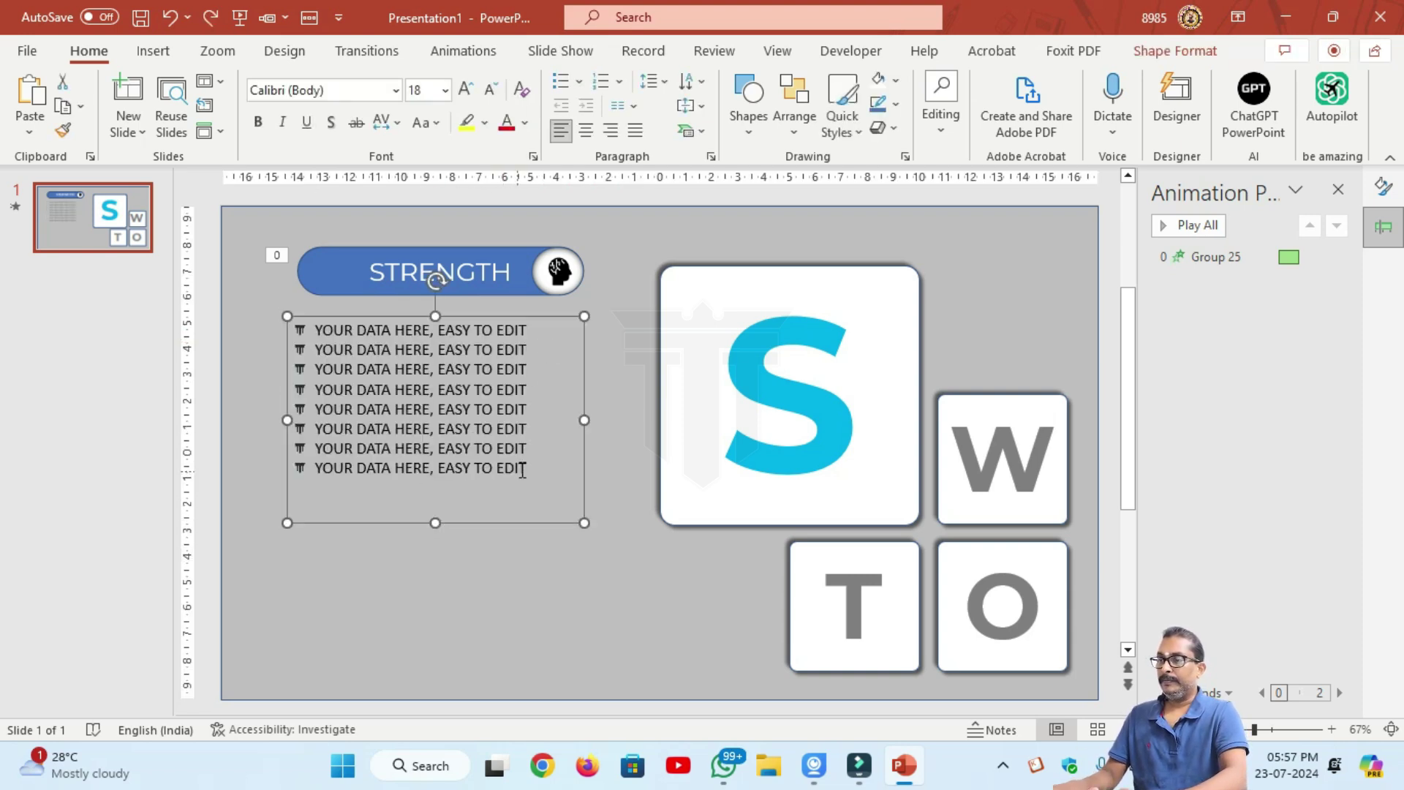
pyautogui.click(380, 507)
pyautogui.click(370, 502)
pyautogui.press('BackSpace')
pyautogui.press('BackSpace')
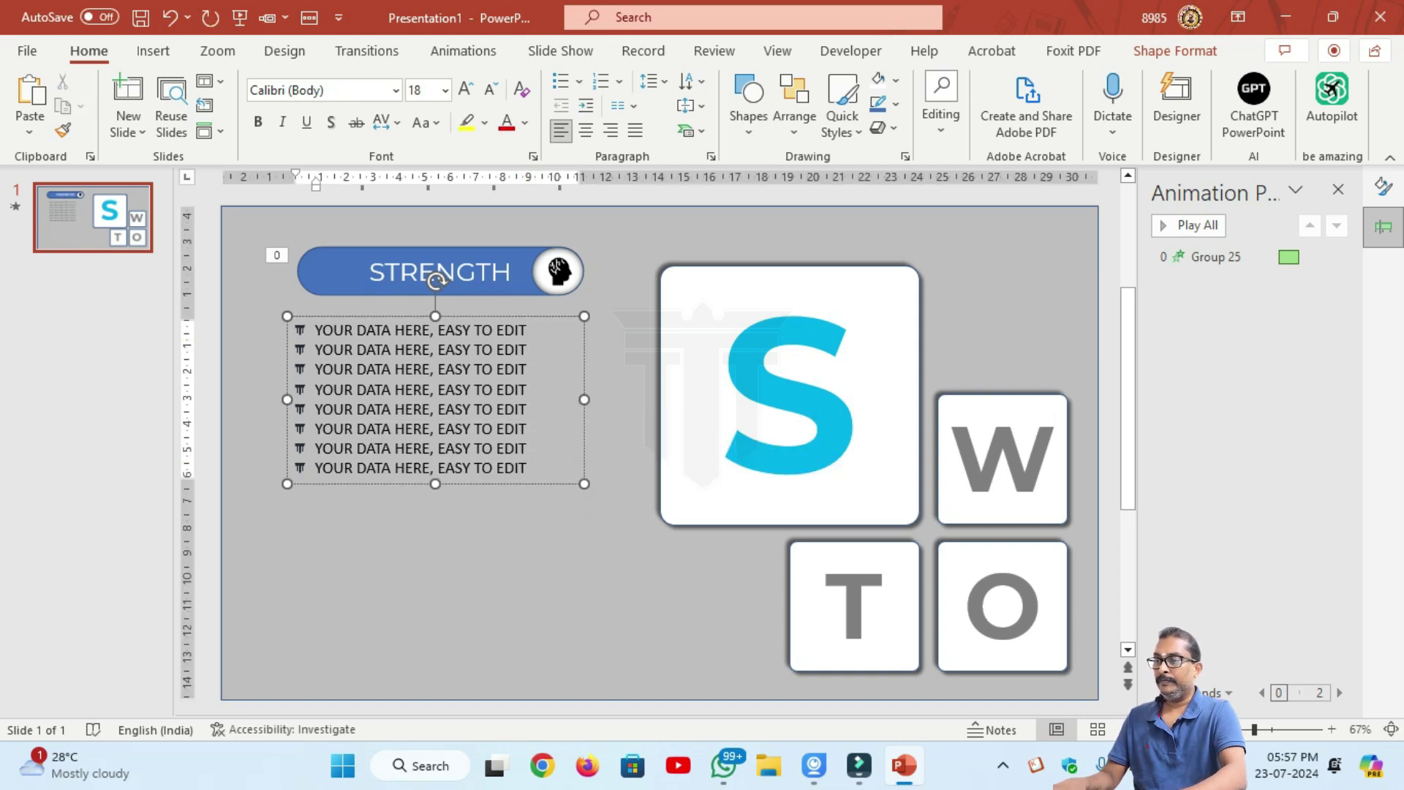
# Set the list's line spacing to 2.0 and give it a Fly In entrance animation.
pyautogui.click(361, 579)
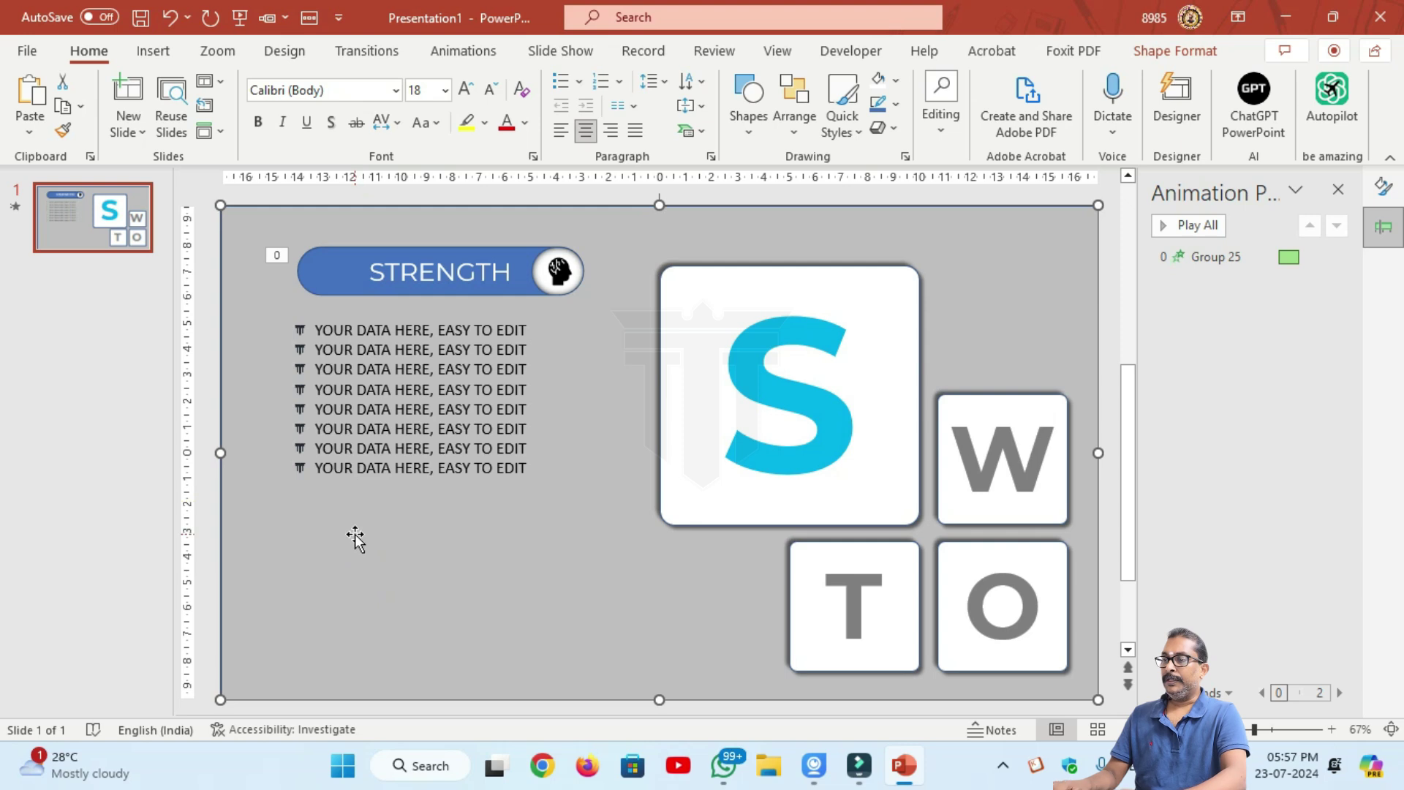
pyautogui.click(414, 320)
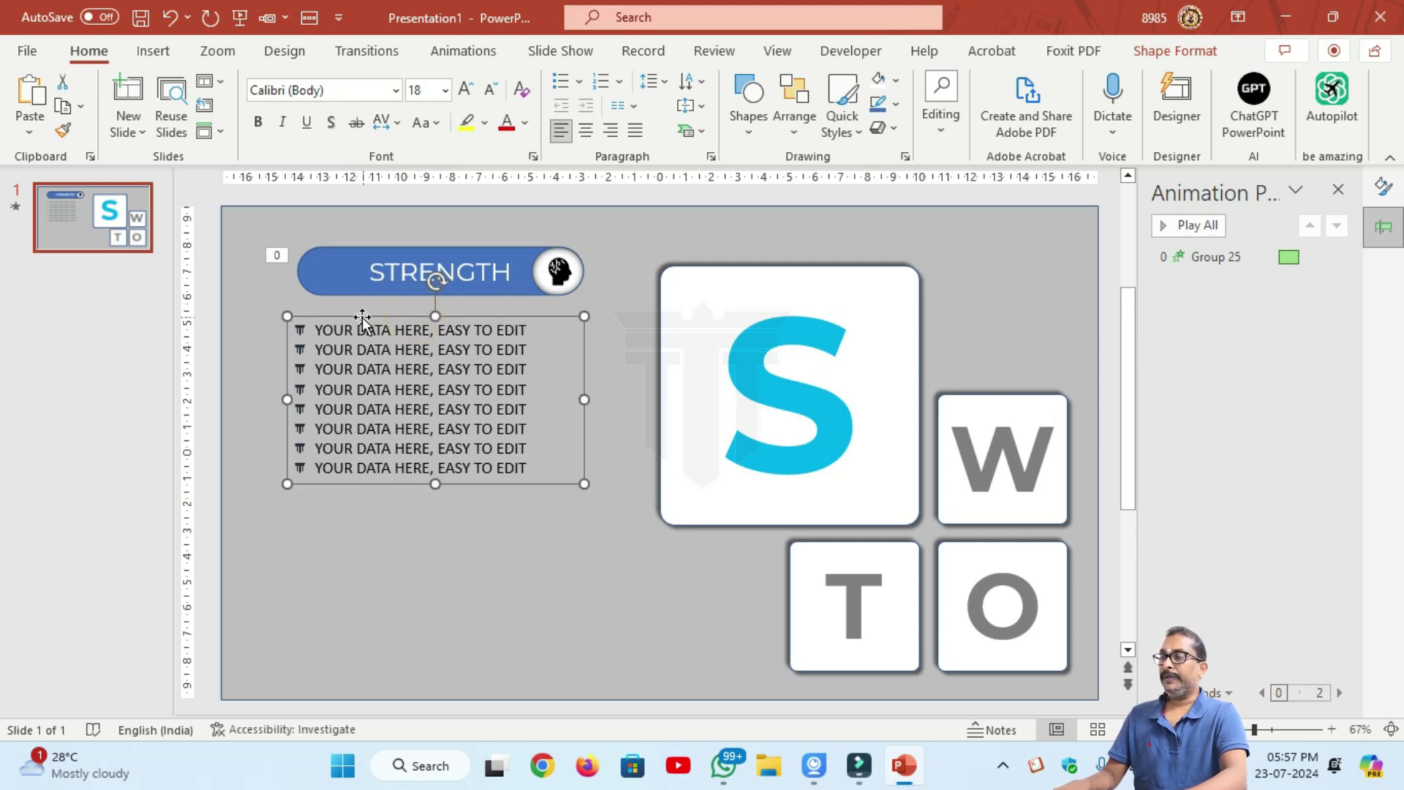
pyautogui.click(662, 84)
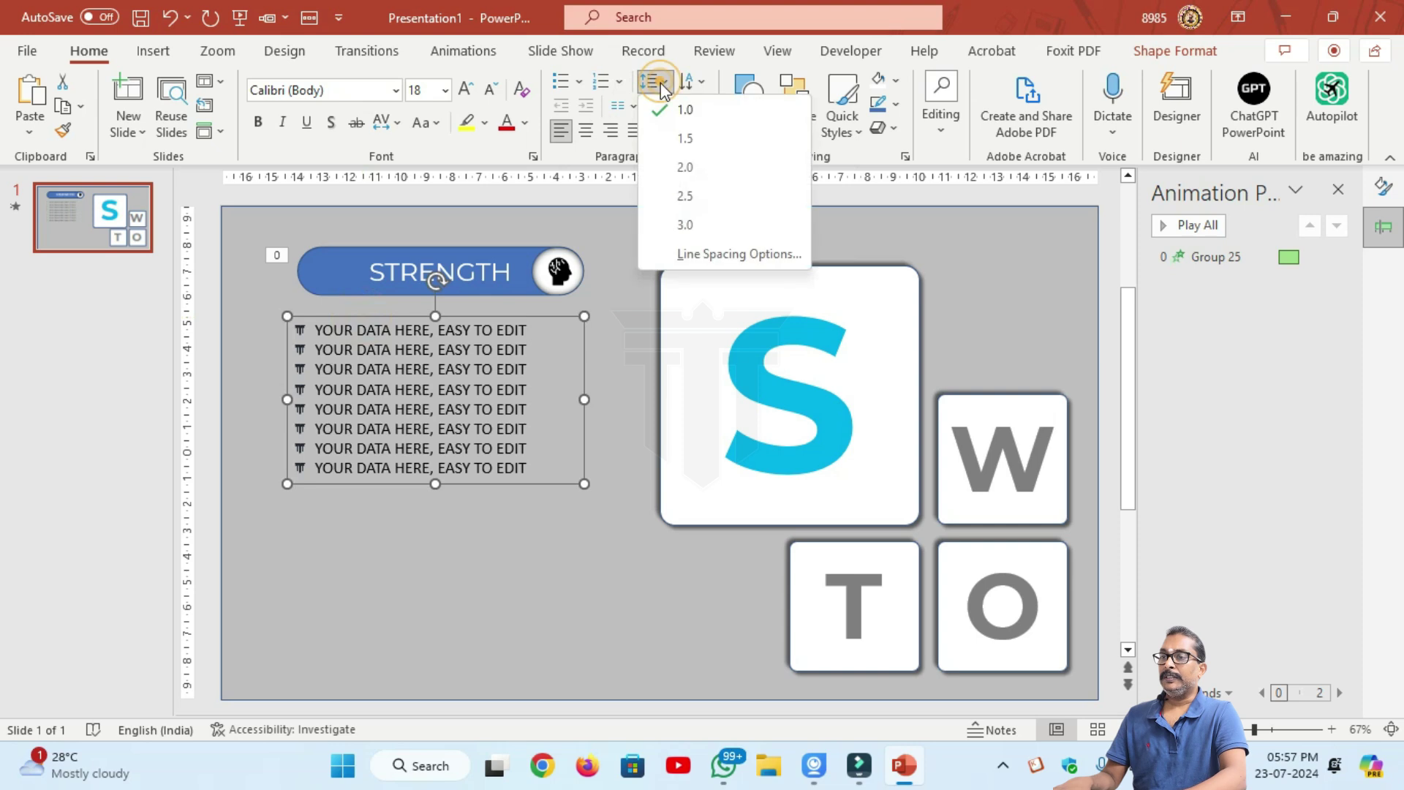
pyautogui.click(686, 177)
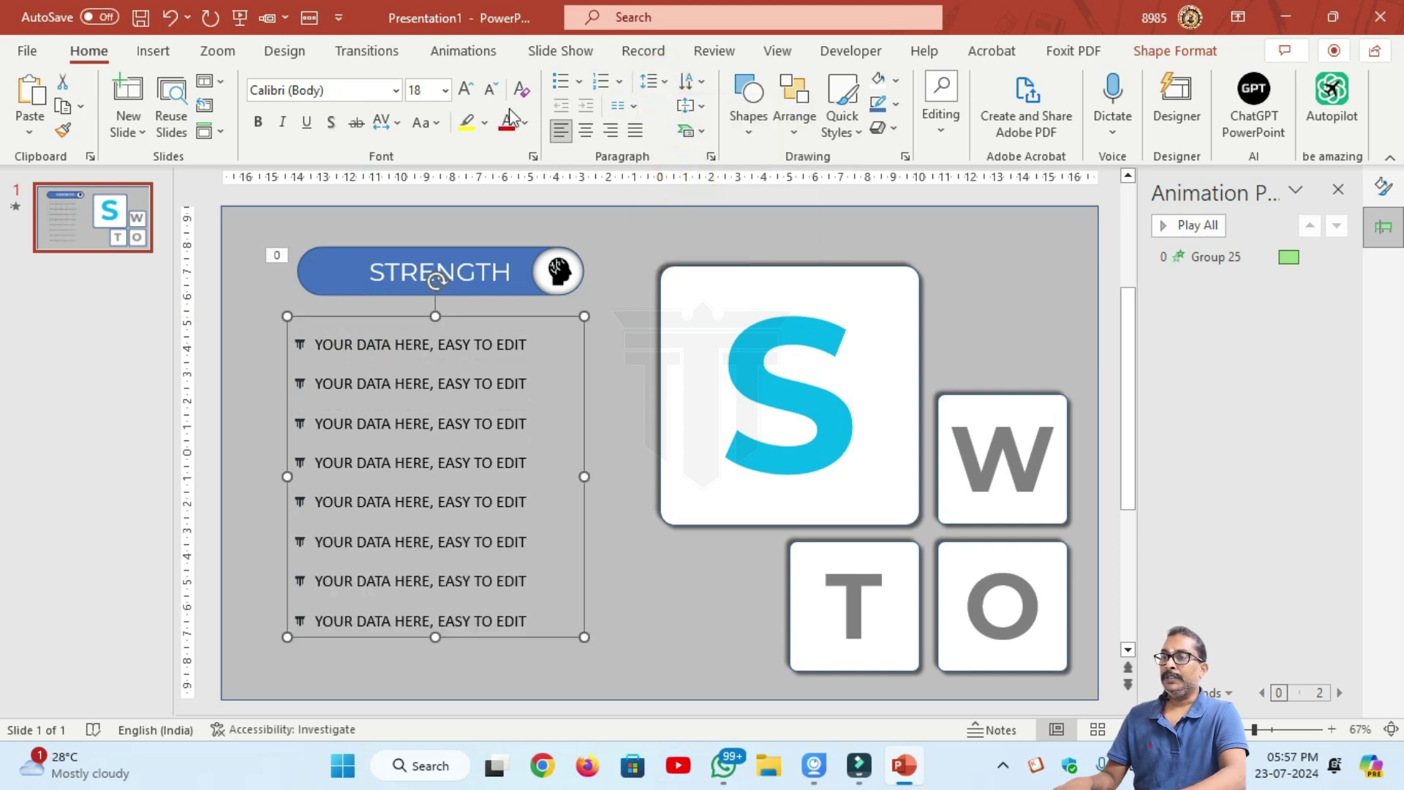
pyautogui.click(447, 49)
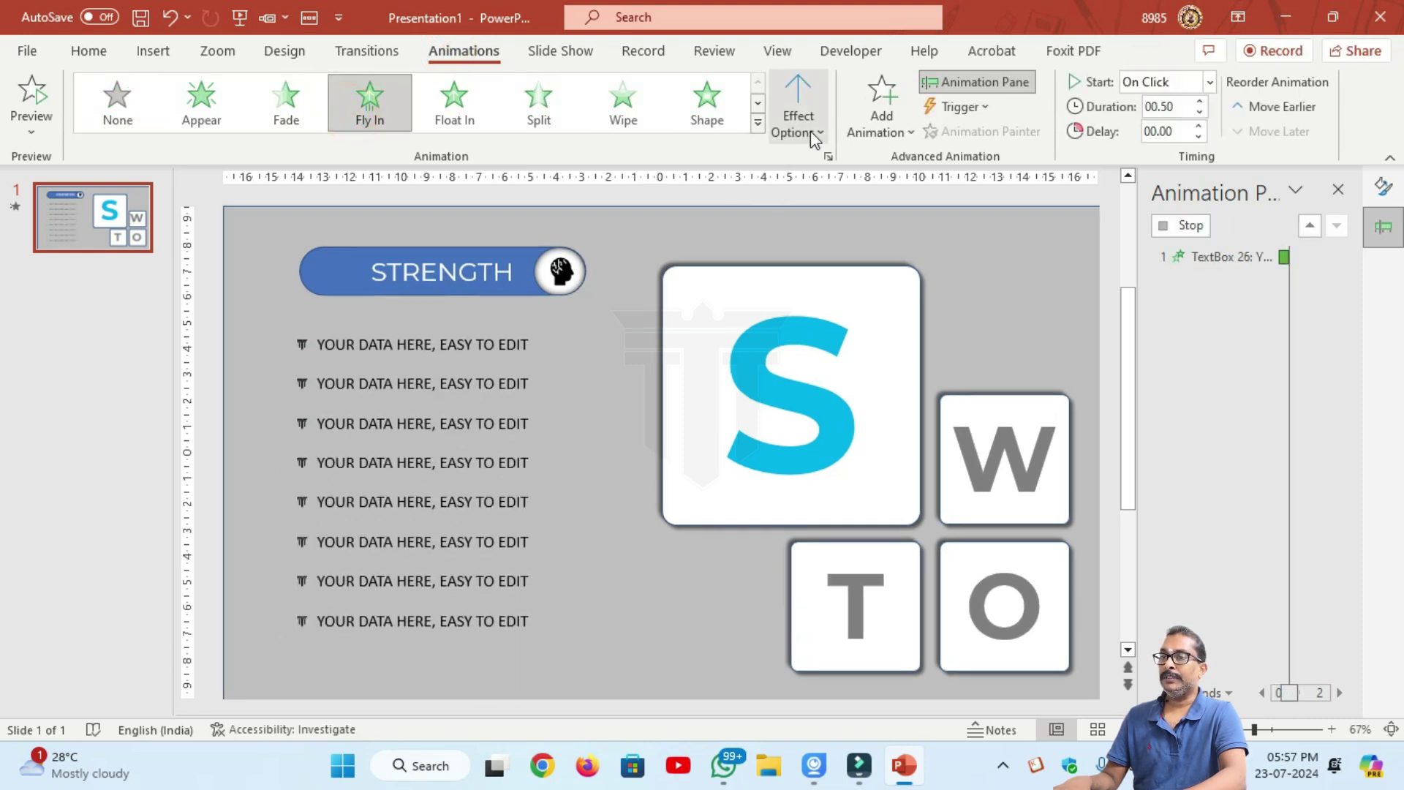
# Set the list's Fly In to From Left, By Paragraph, After Previous, and preview the slideshow.
pyautogui.click(819, 133)
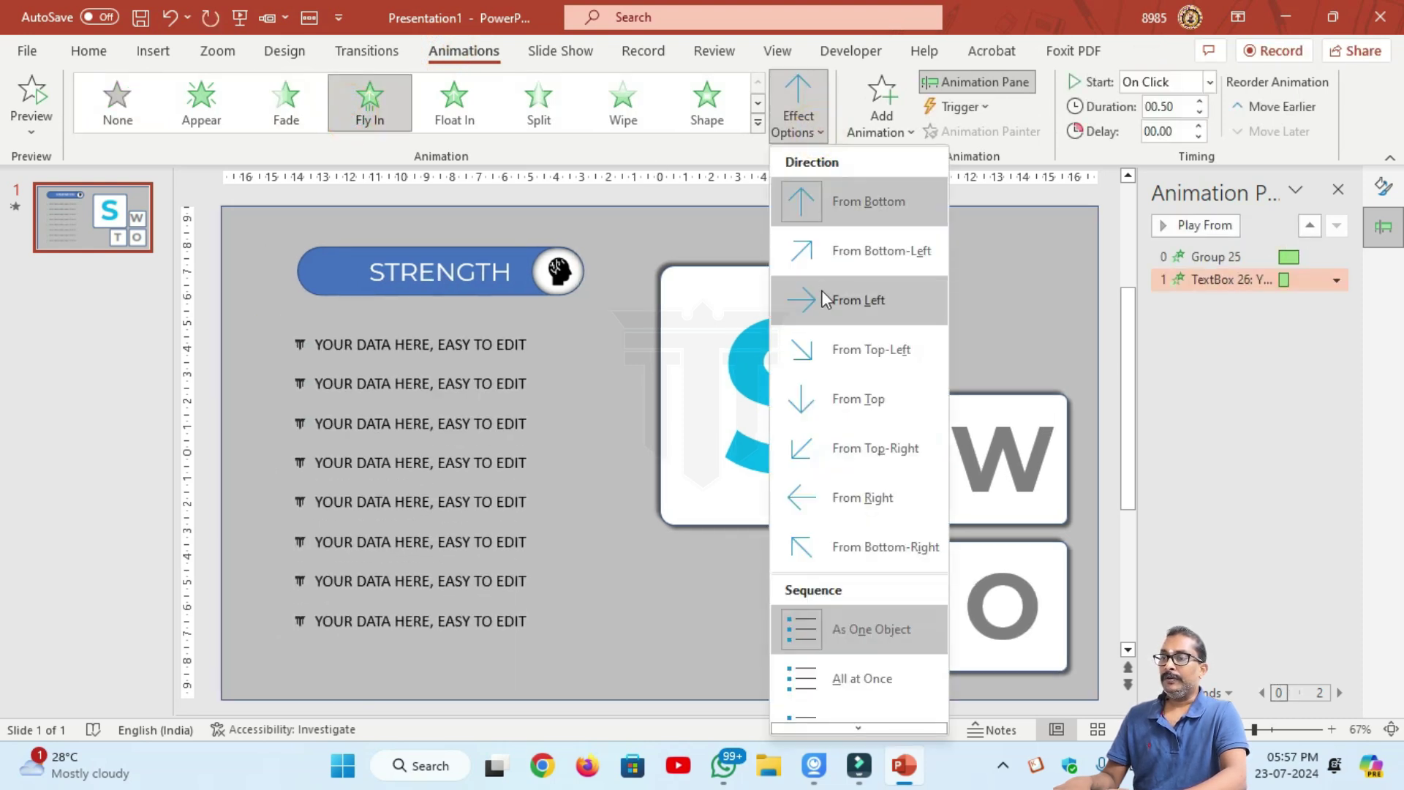
pyautogui.click(822, 290)
pyautogui.click(819, 133)
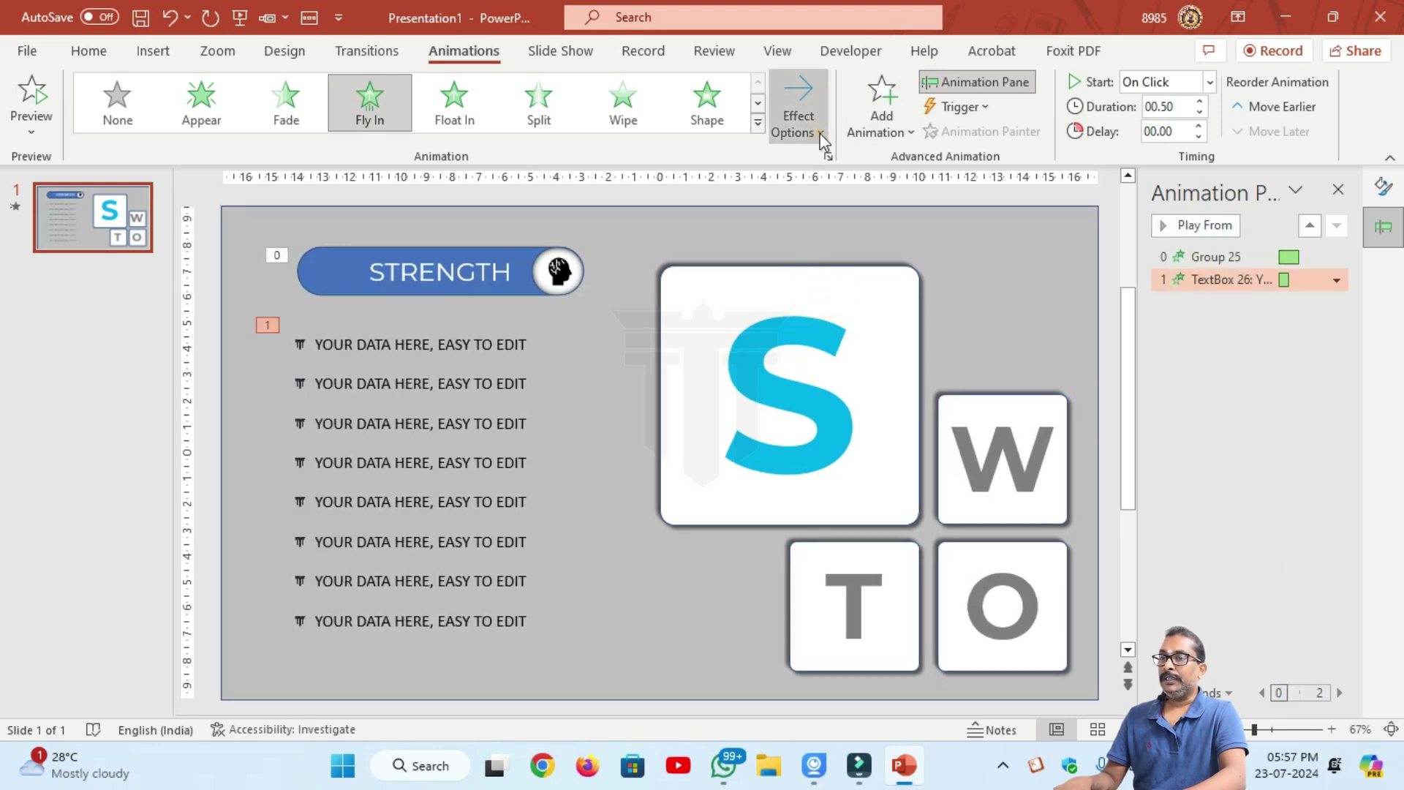
pyautogui.click(809, 713)
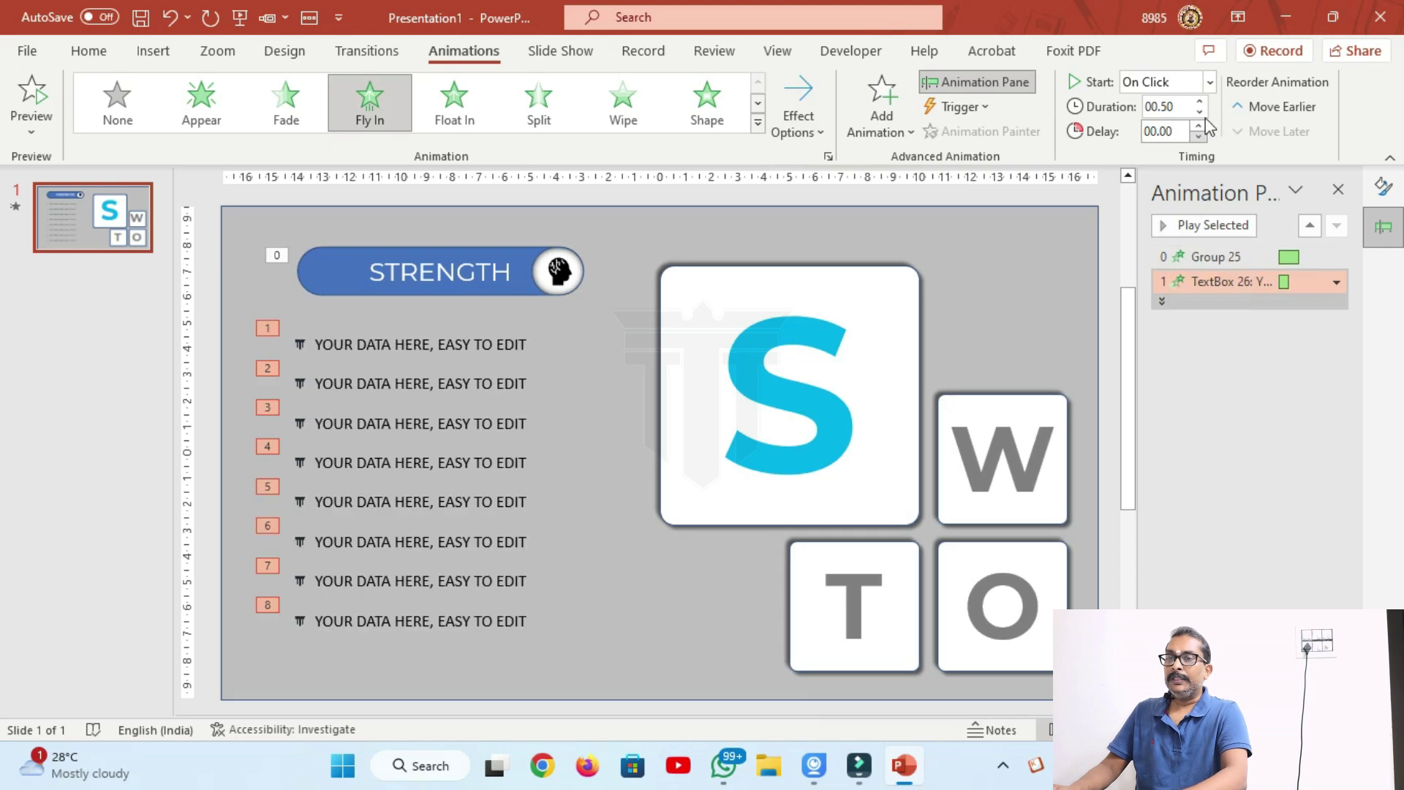
pyautogui.click(1182, 90)
pyautogui.click(1169, 151)
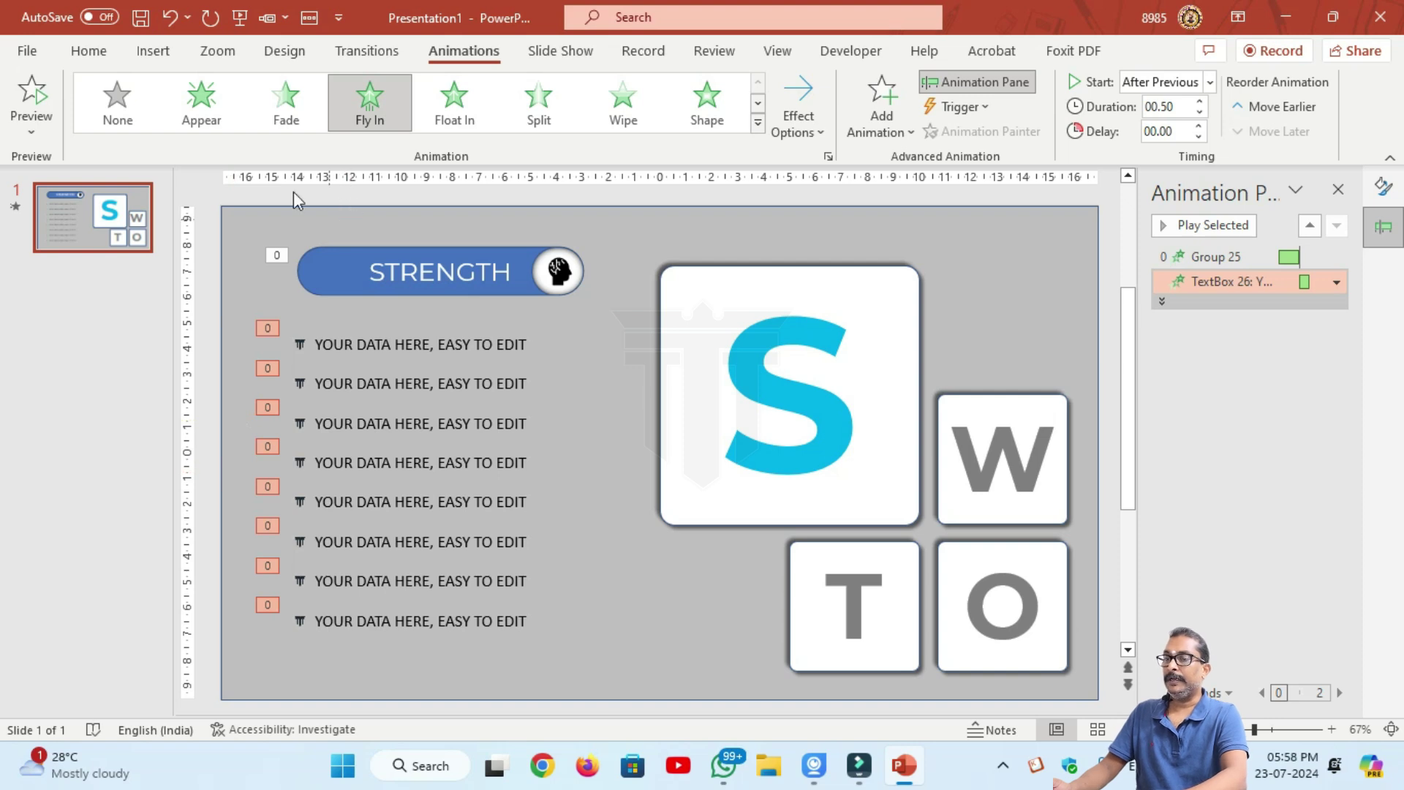
pyautogui.click(240, 20)
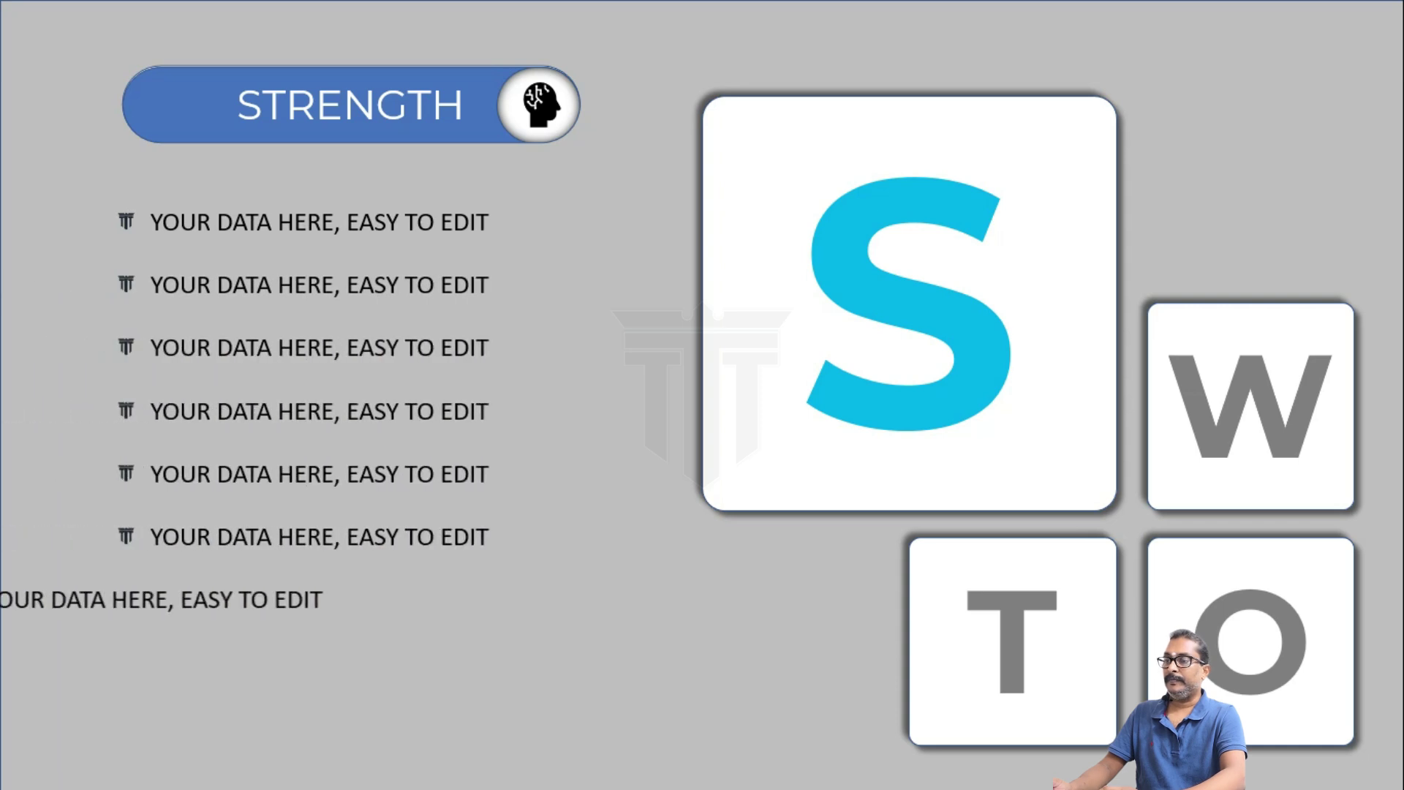
pyautogui.press('Escape')
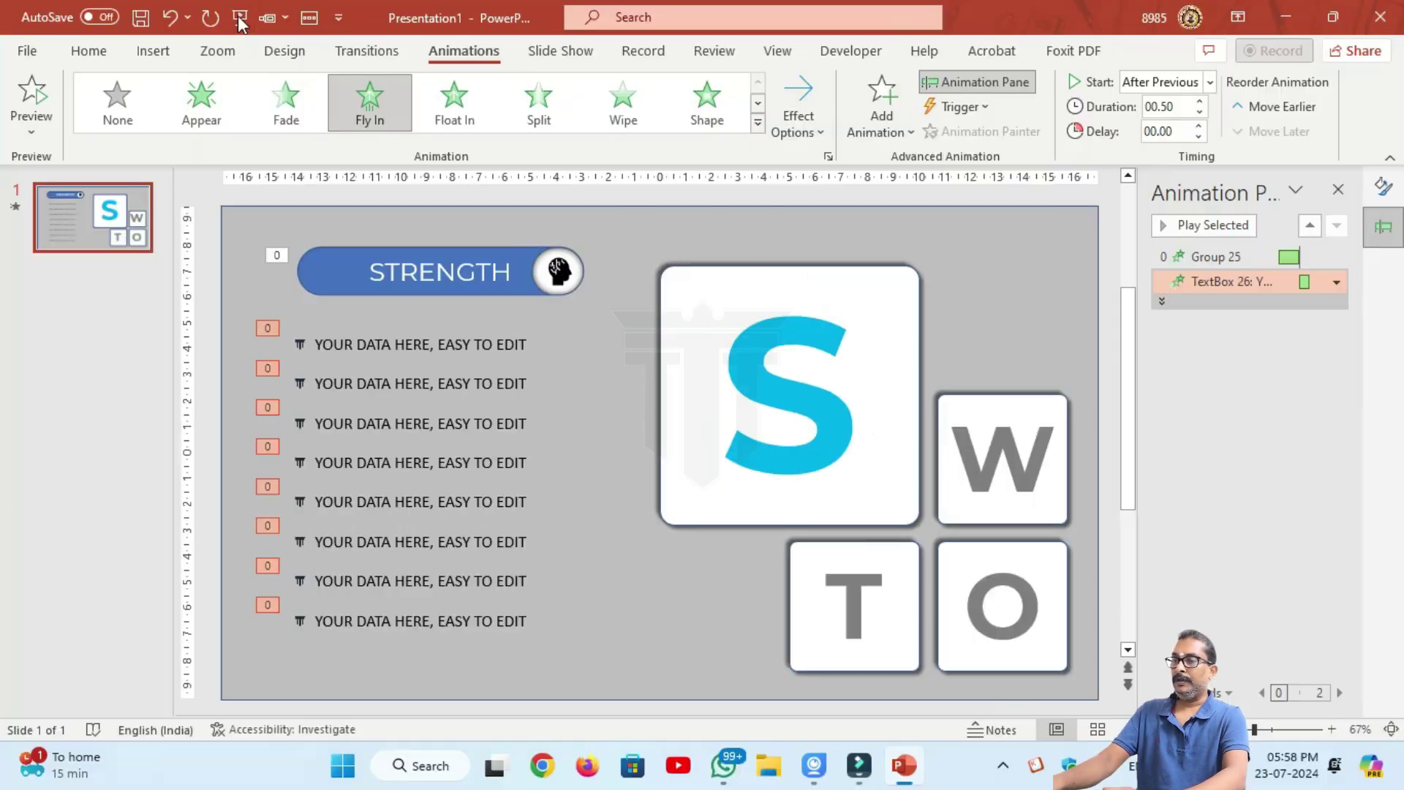
# Make the eight bullet lines bold light blue to match the cyan S, and select slide 1.
pyautogui.moveTo(322, 345); pyautogui.dragTo(524, 606)
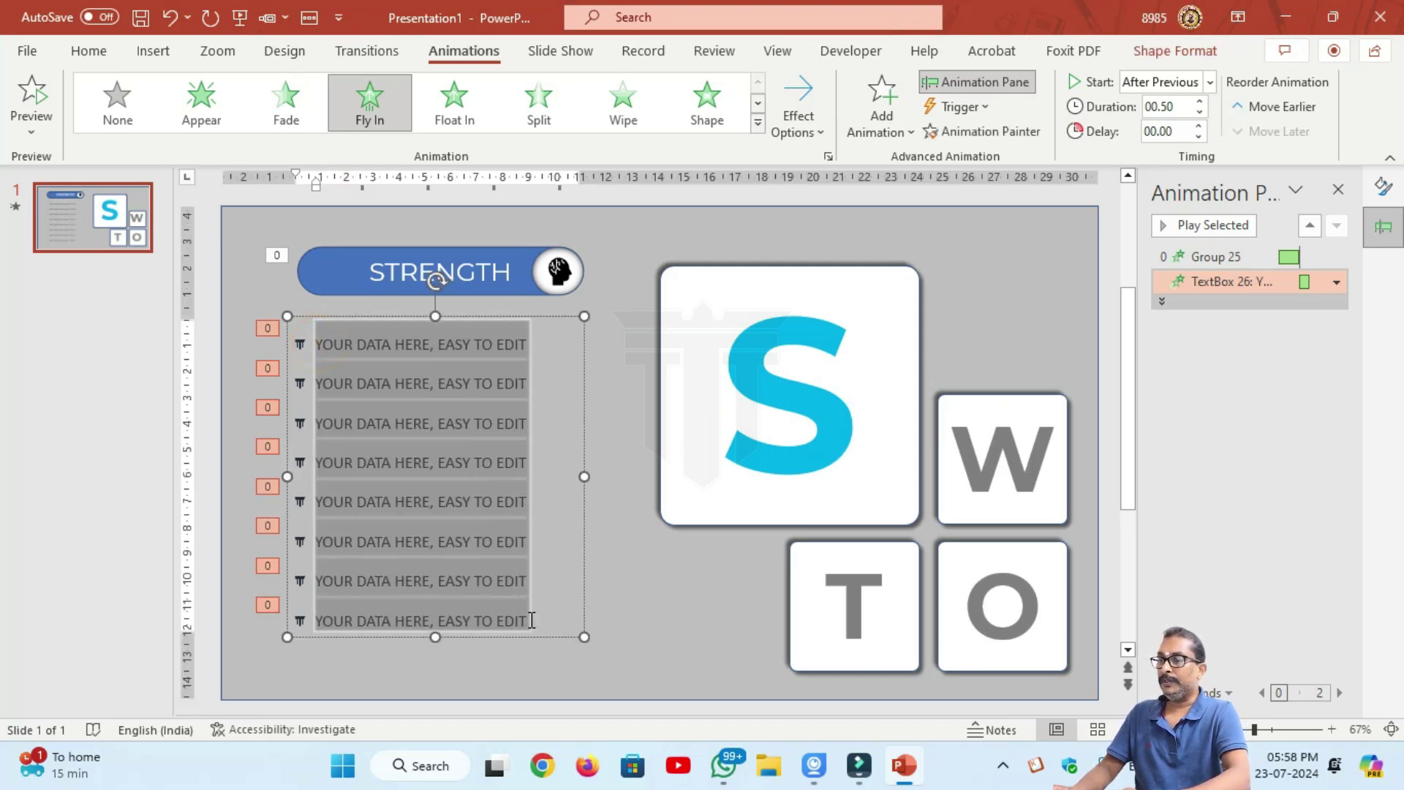
pyautogui.click(1164, 50)
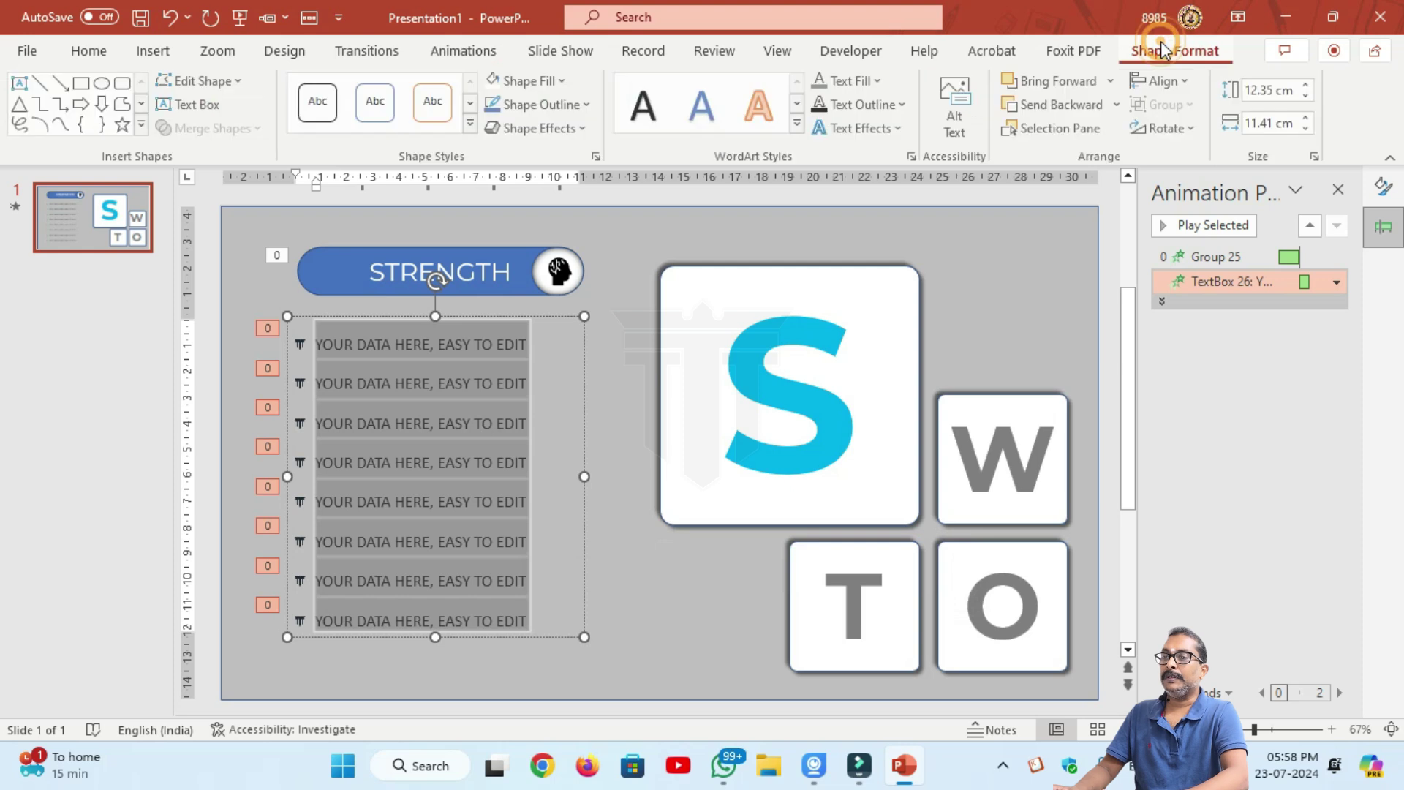
pyautogui.click(877, 86)
pyautogui.click(929, 277)
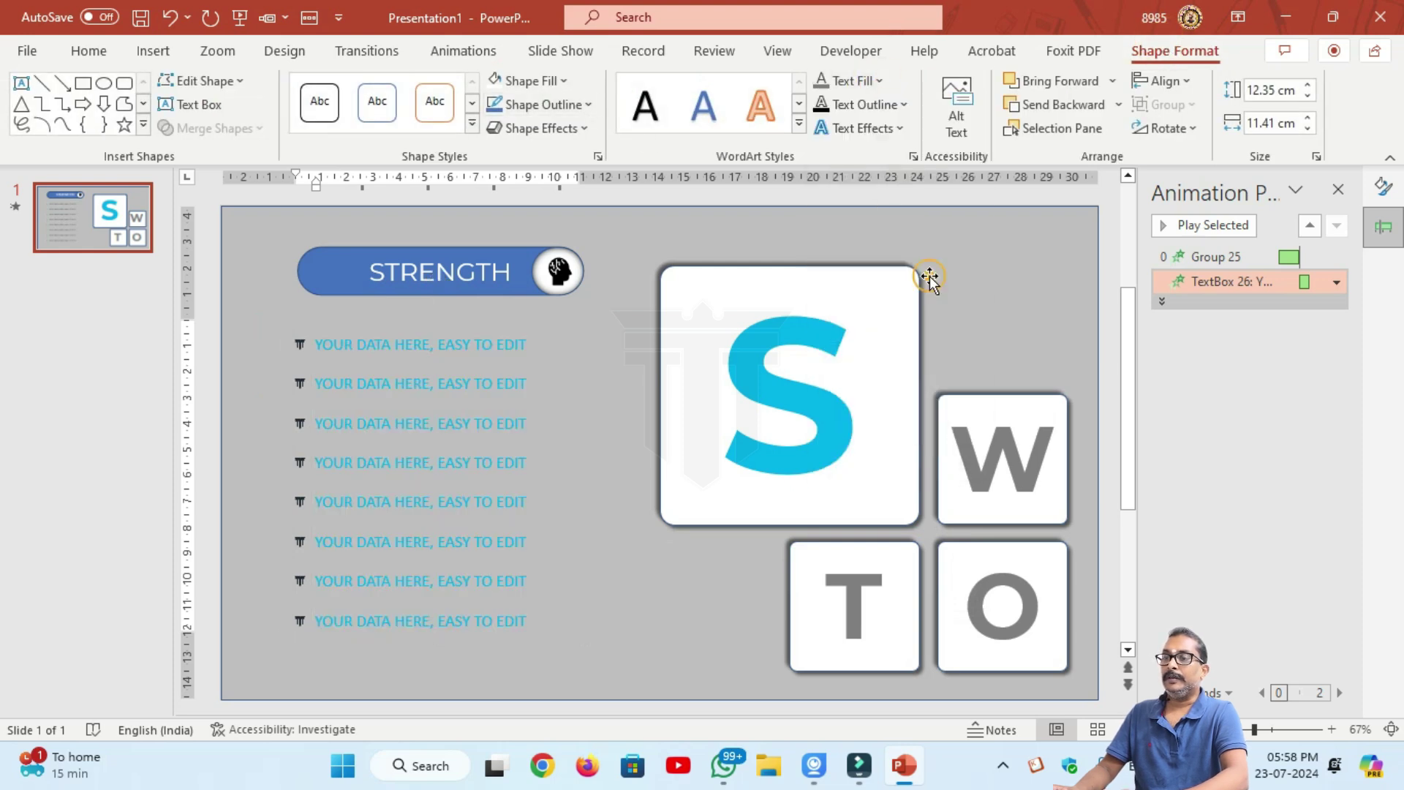
pyautogui.click(103, 58)
pyautogui.click(258, 122)
pyautogui.click(658, 603)
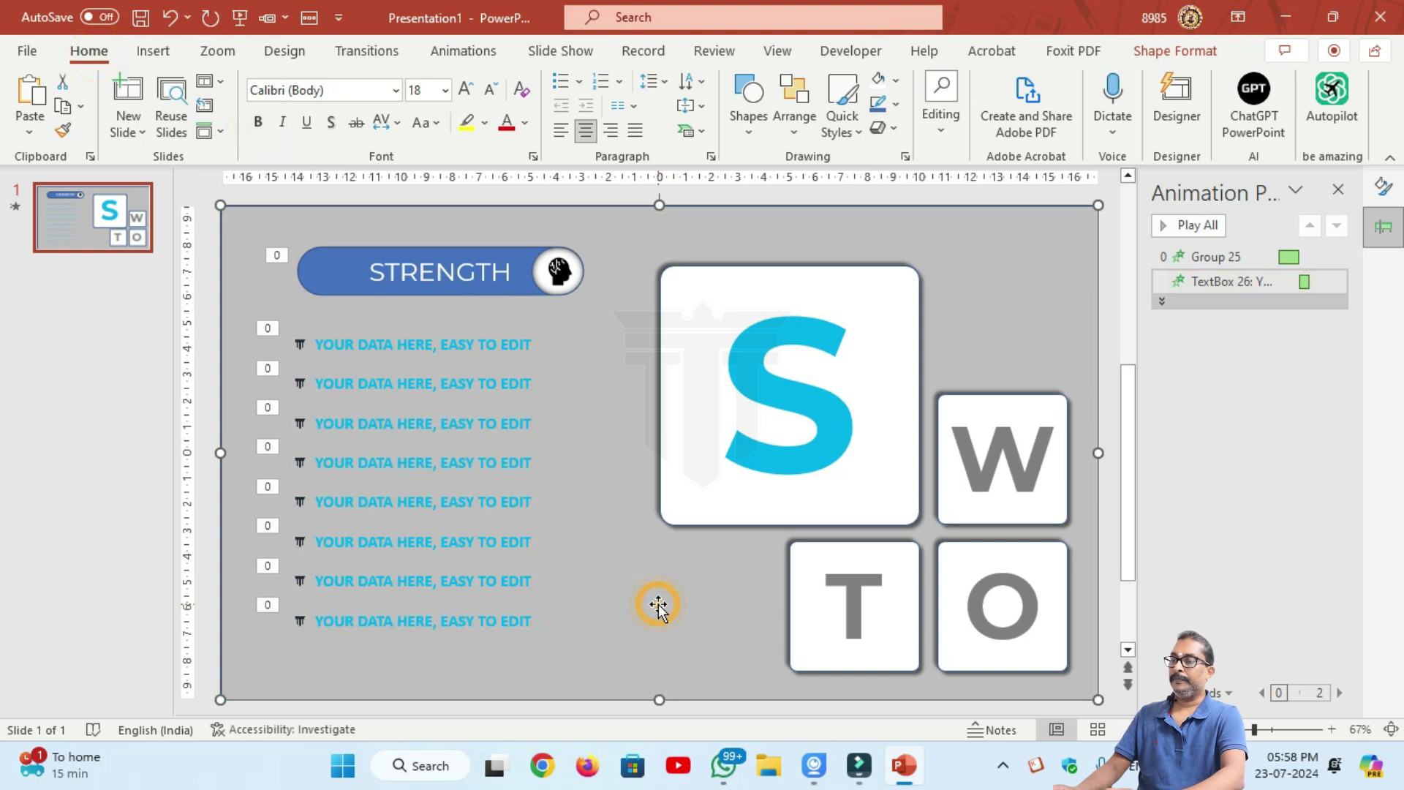
pyautogui.click(82, 401)
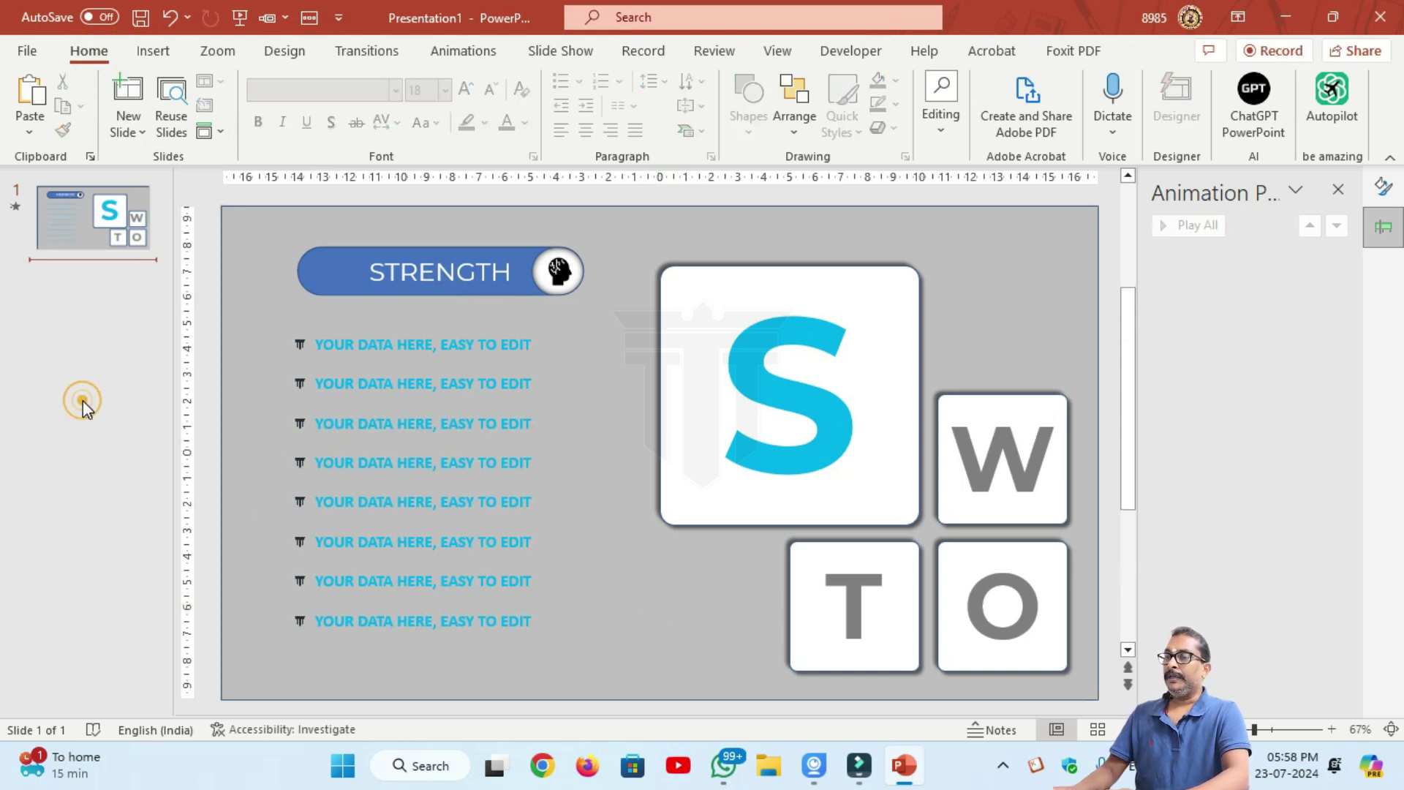
pyautogui.click(78, 225)
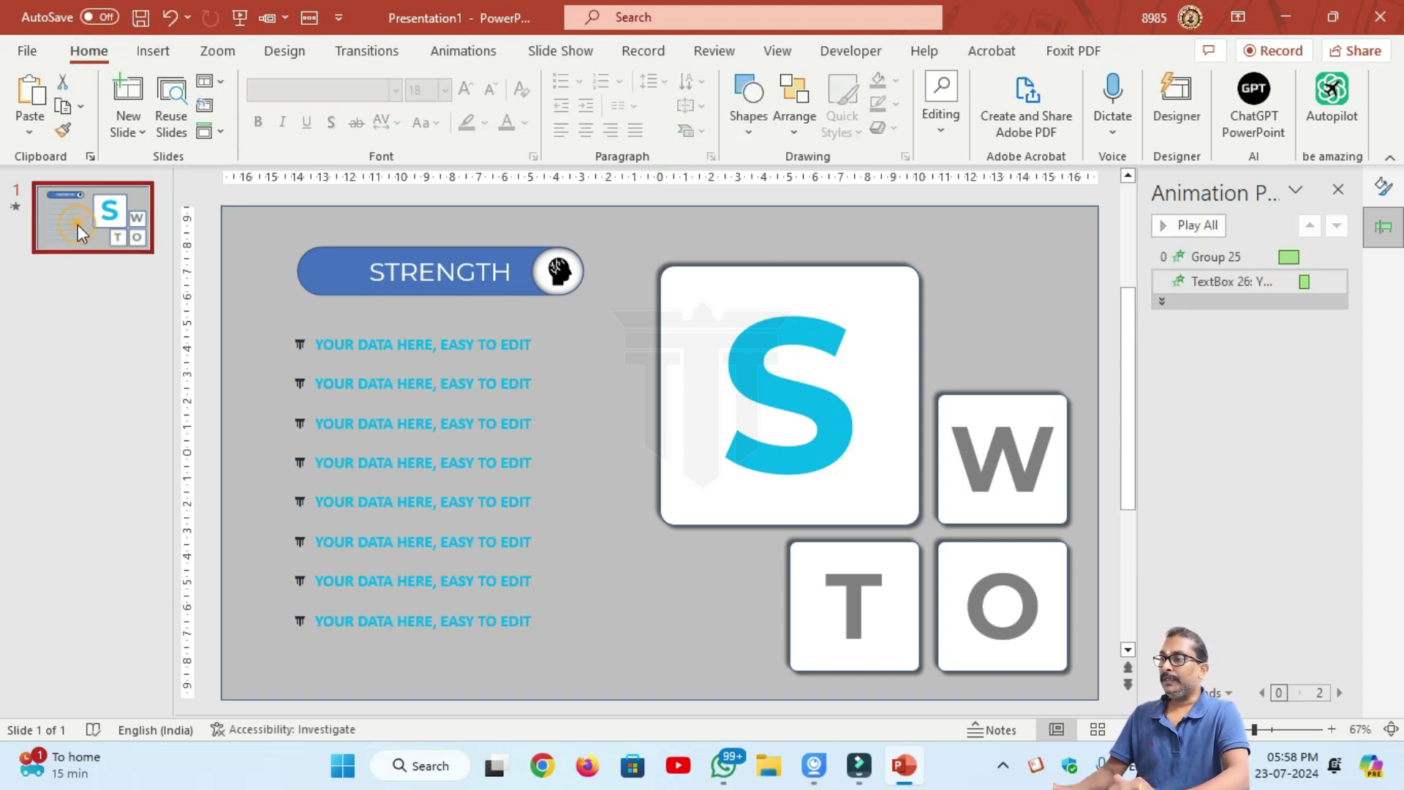
# Duplicate slide 1 and change the big tile's letter from S to W.
pyautogui.hotkey('ctrl', 'd')
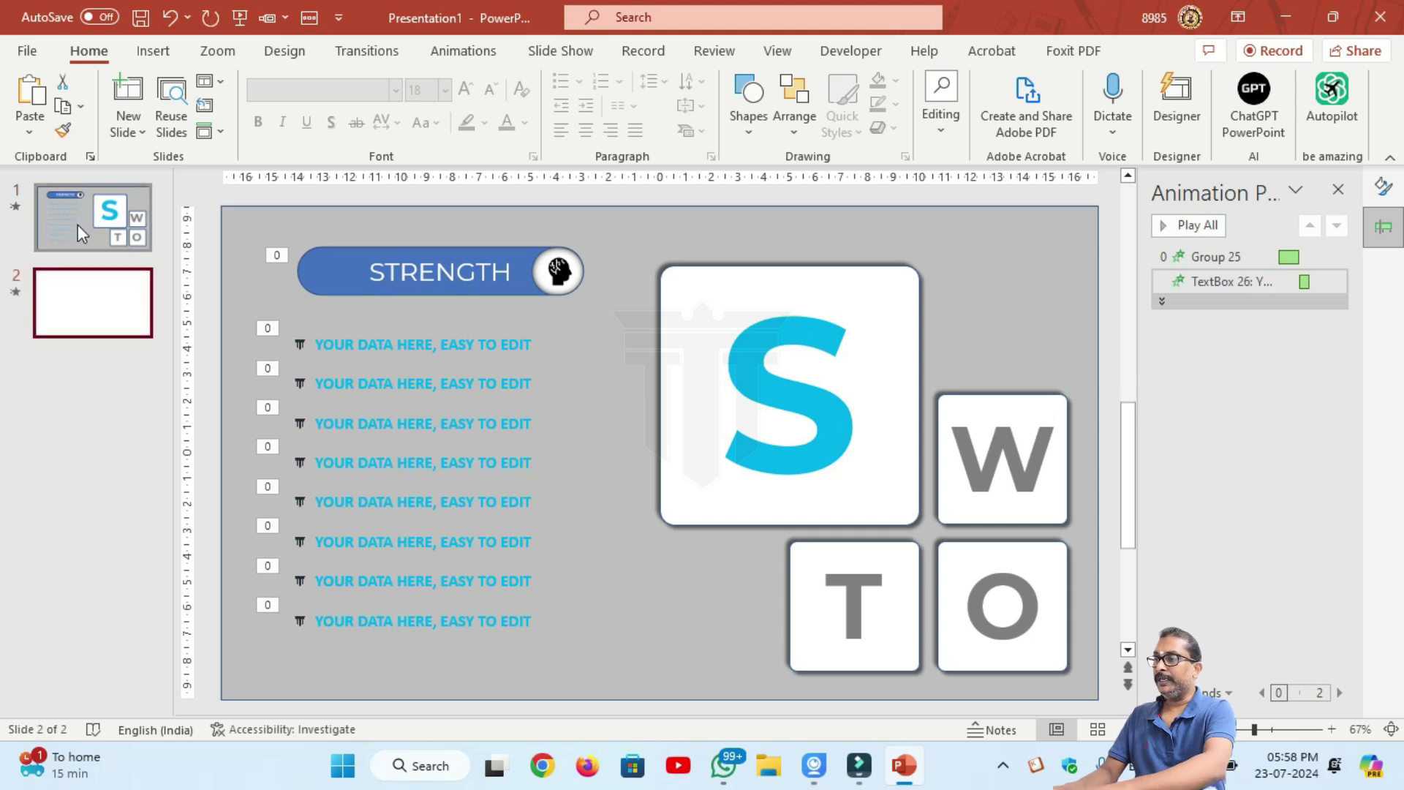
pyautogui.click(527, 414)
pyautogui.click(787, 399)
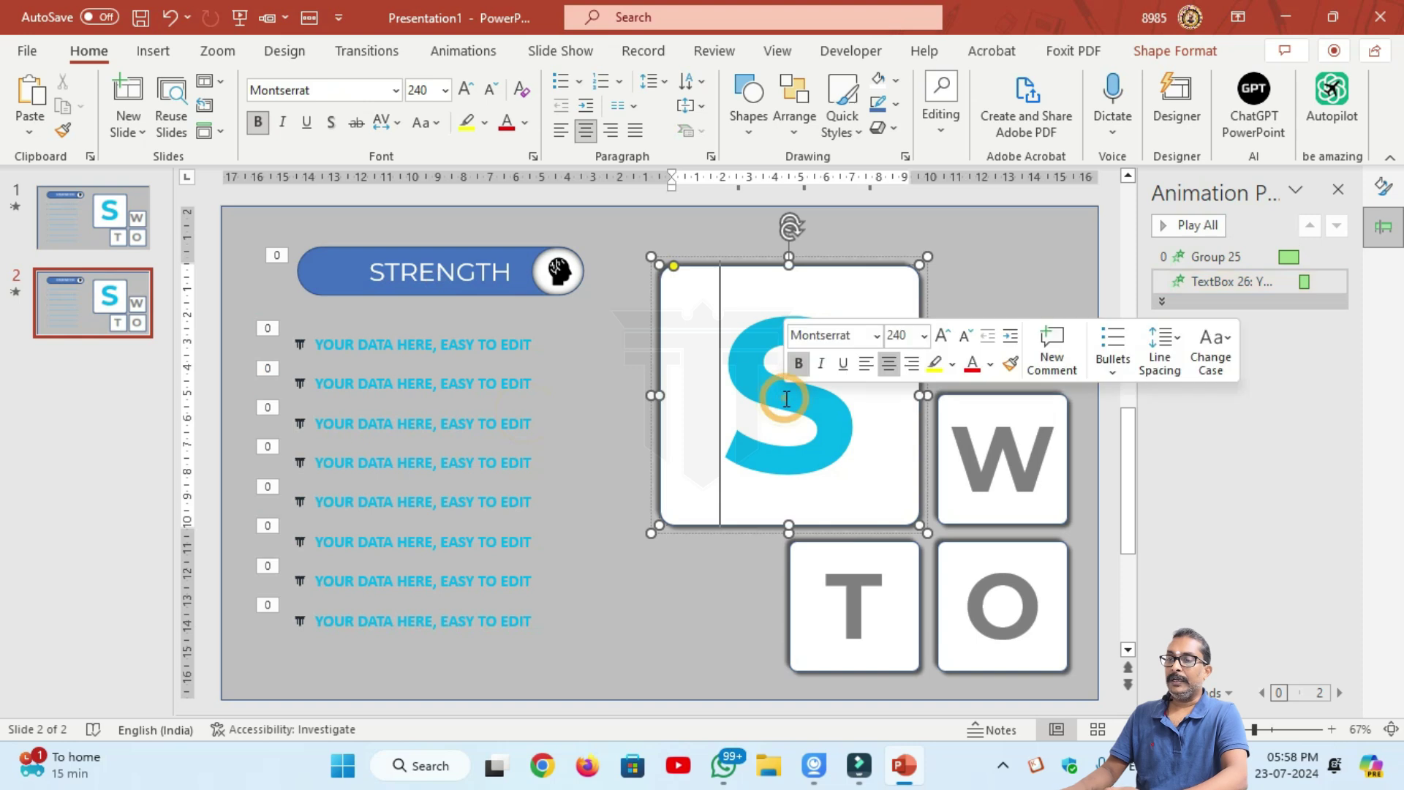
pyautogui.press('Delete')
pyautogui.write('W')
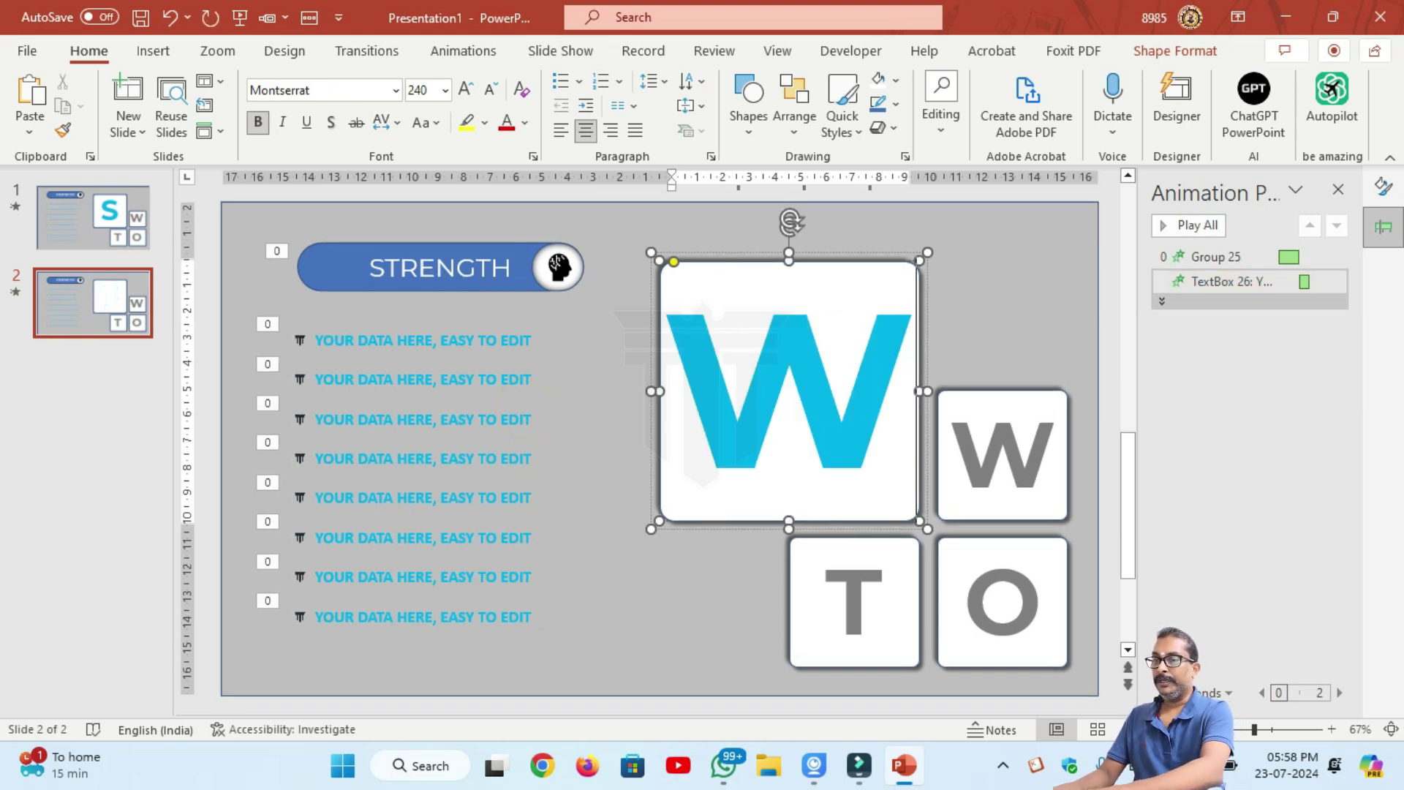
# Retype the small tiles' letters as S, T and O.
pyautogui.click(824, 588)
pyautogui.doubleClick(825, 589)
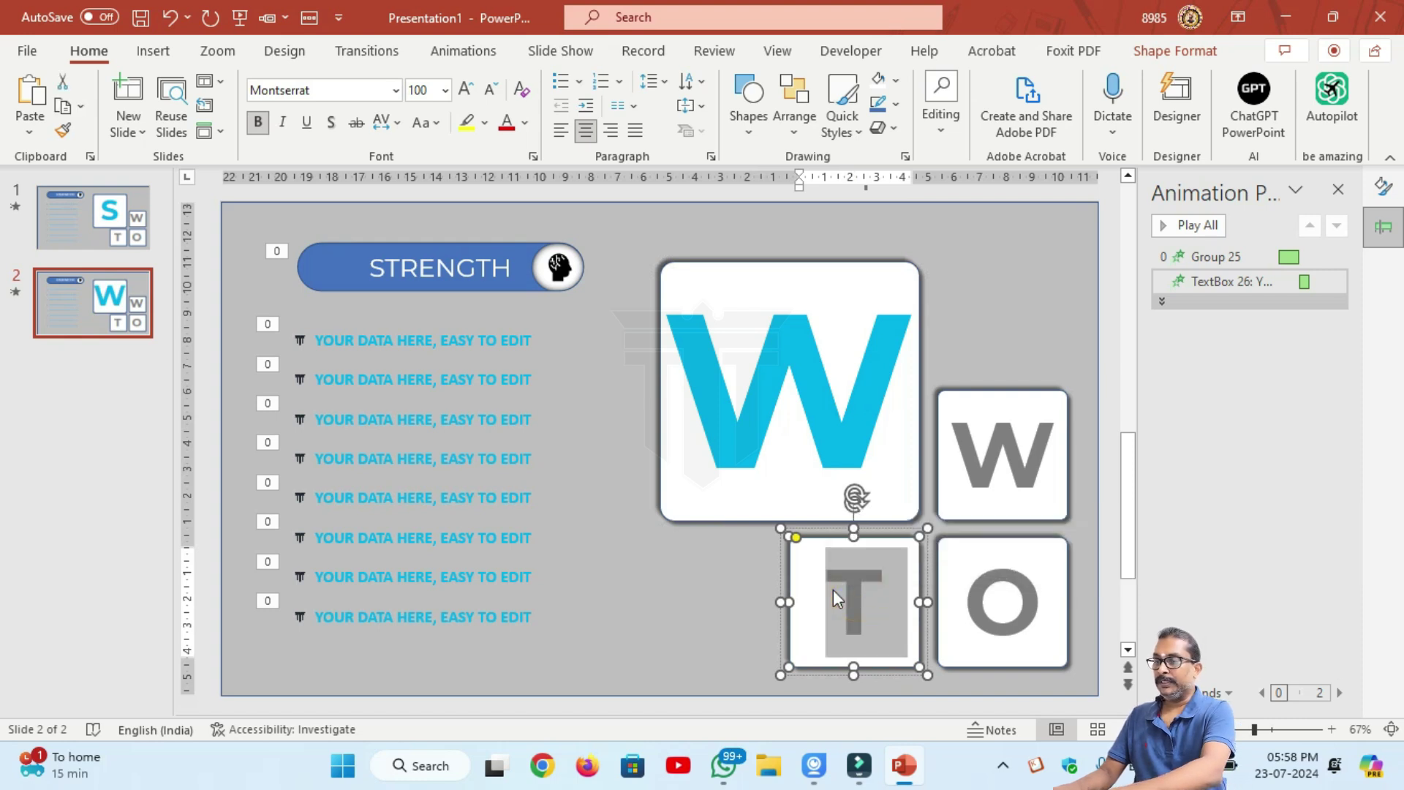
pyautogui.write('S')
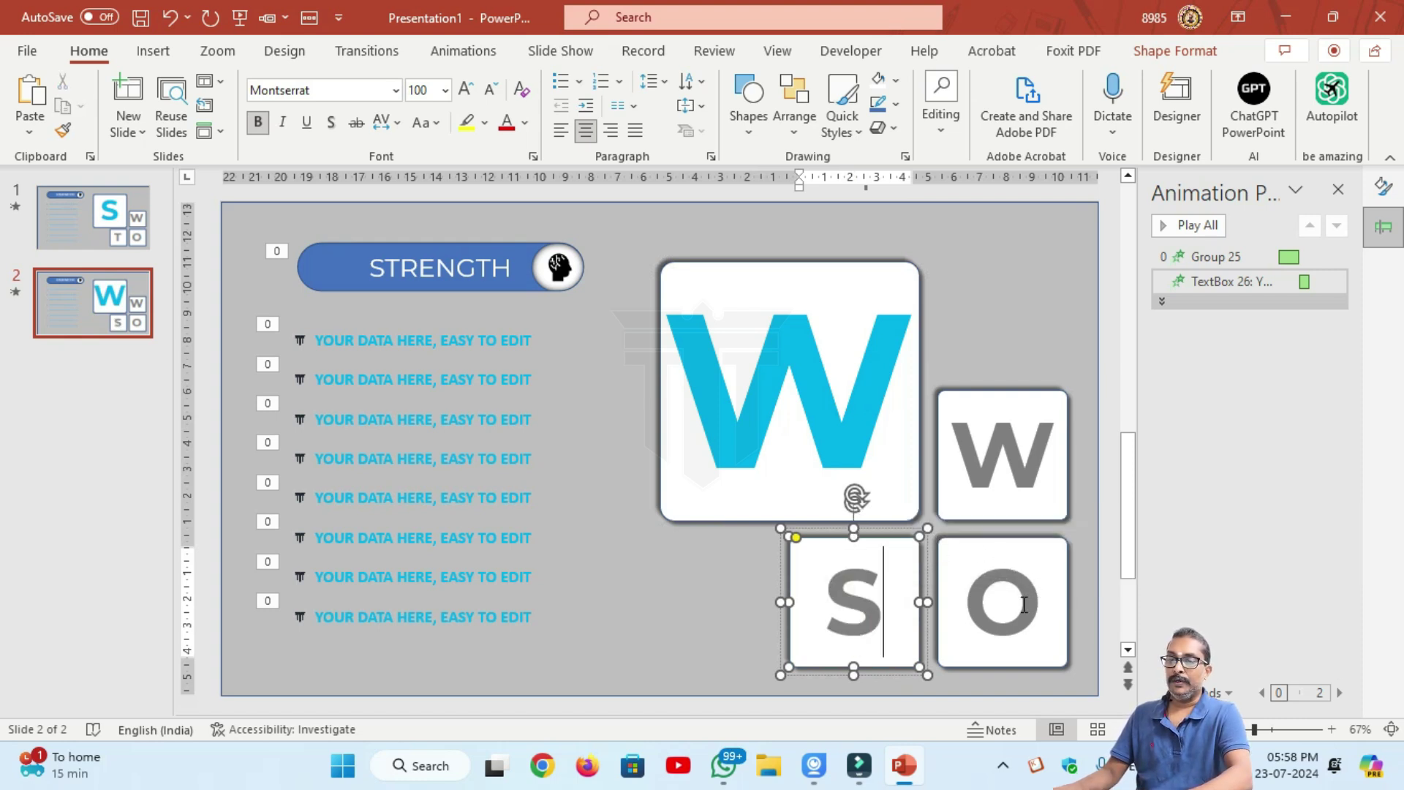
pyautogui.click(1024, 604)
pyautogui.doubleClick(994, 604)
pyautogui.write('T')
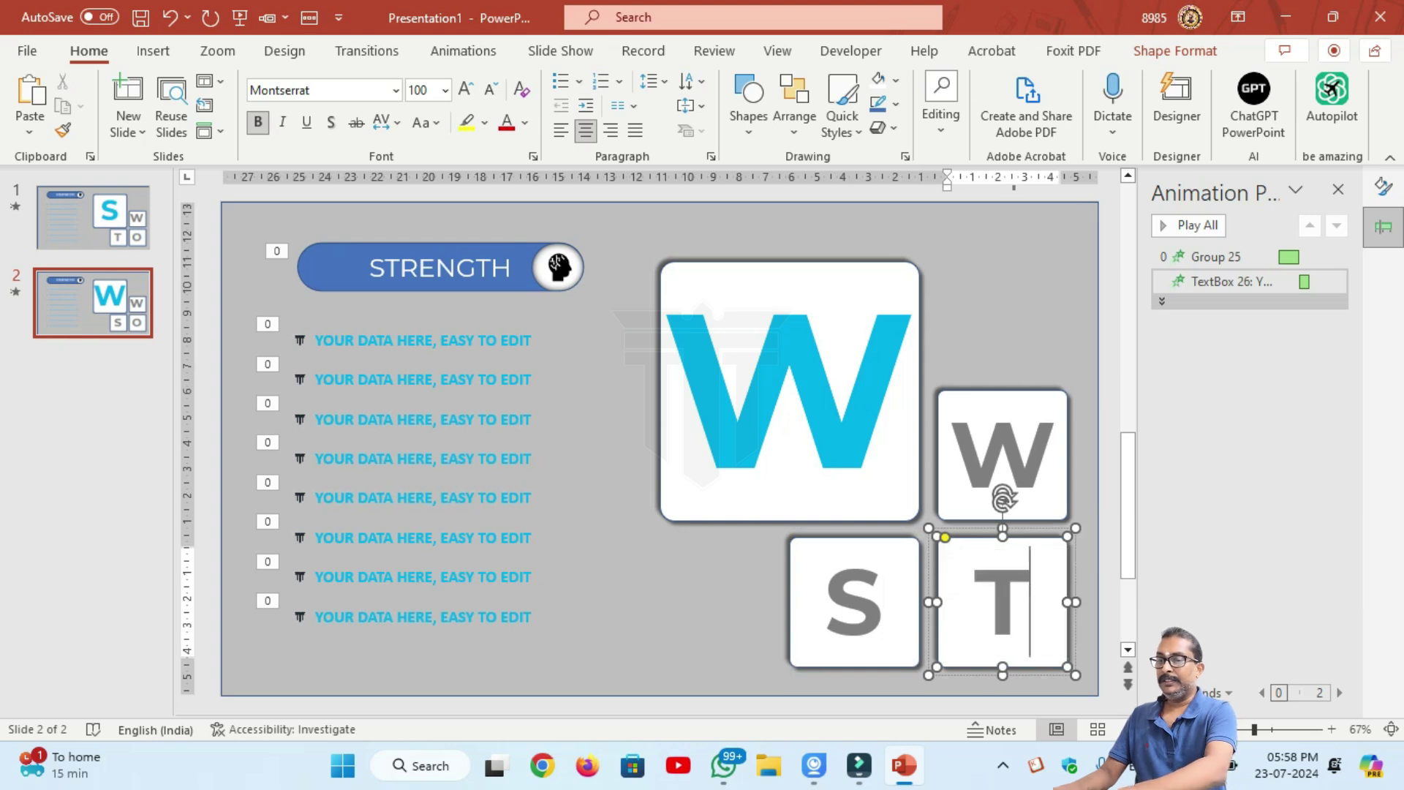
pyautogui.click(1047, 446)
pyautogui.doubleClick(1044, 448)
pyautogui.write('O')
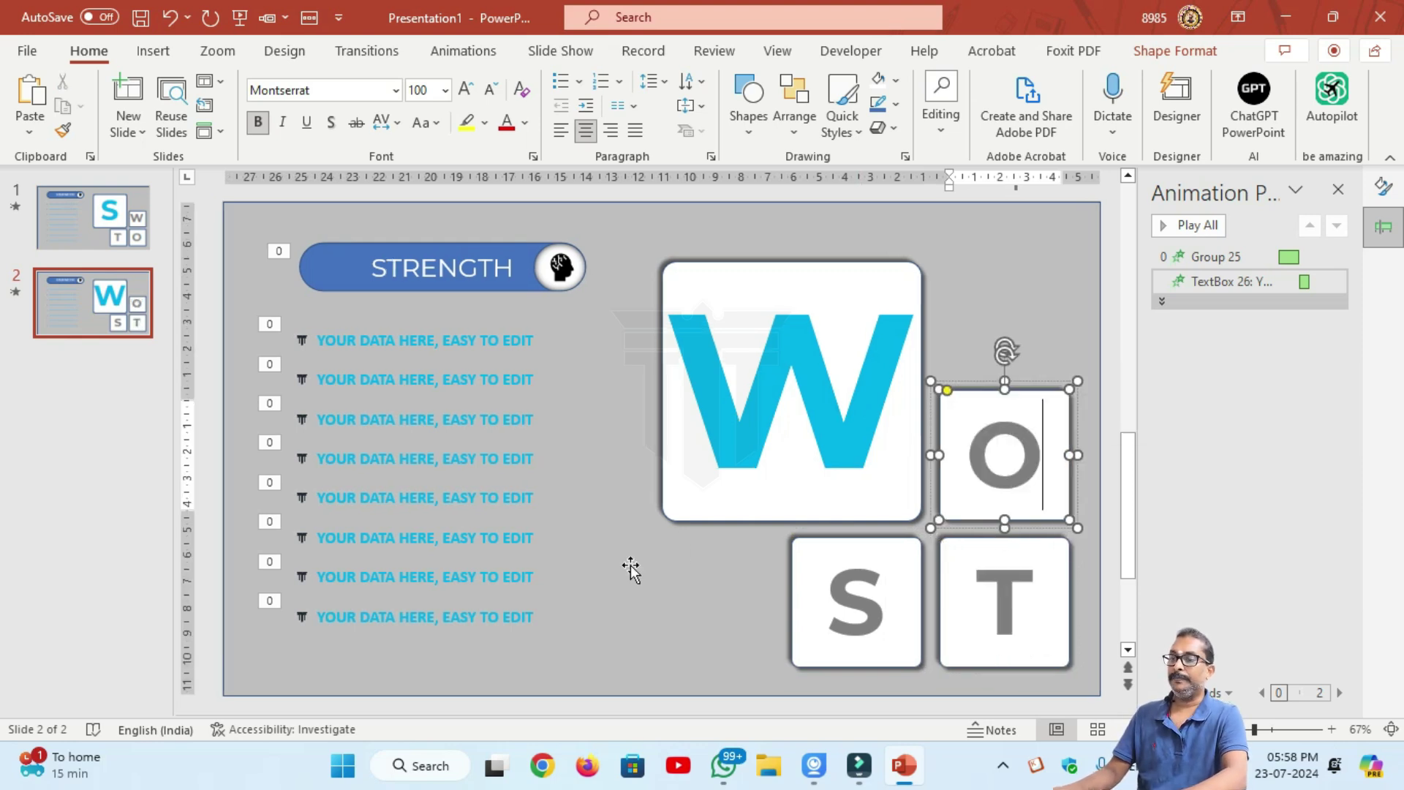
pyautogui.doubleClick(690, 414)
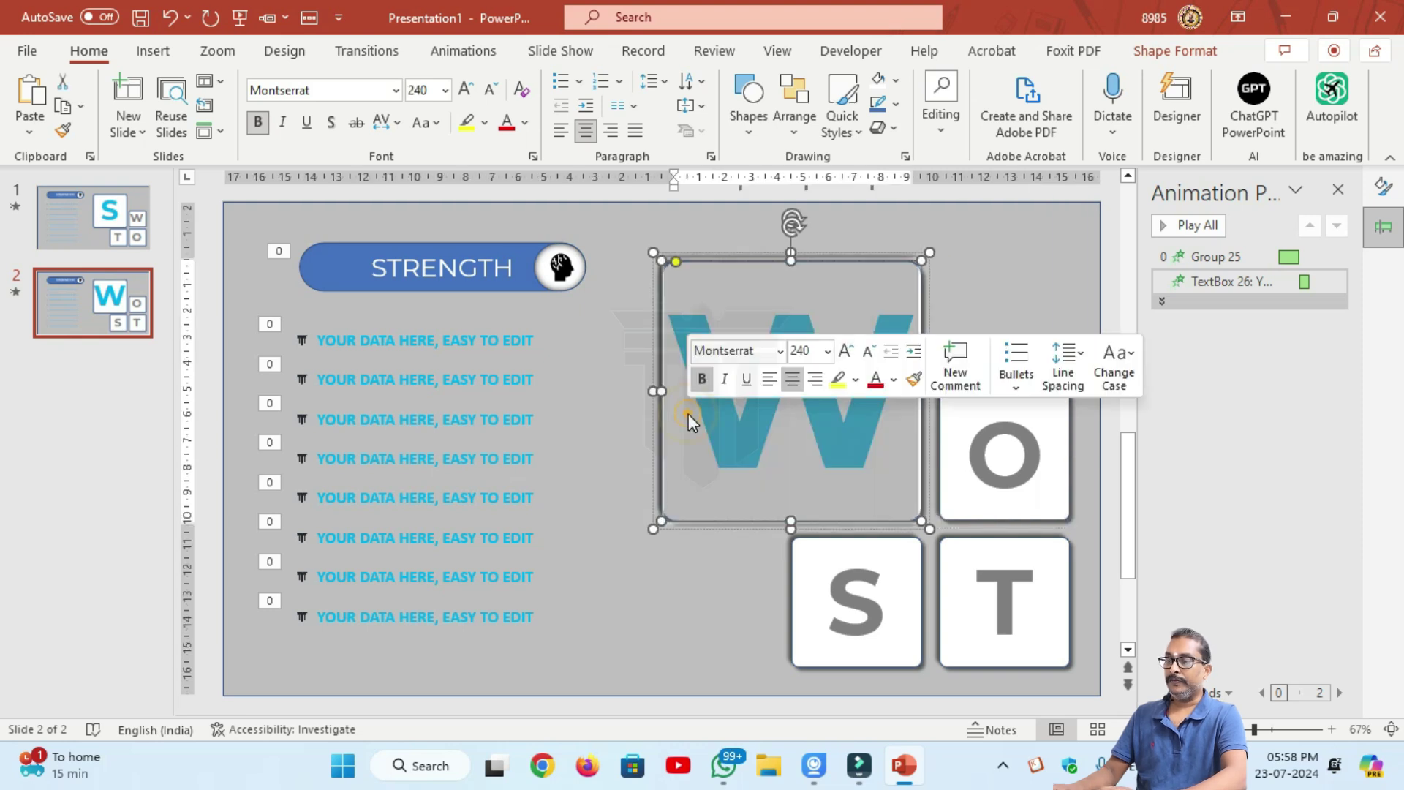
# Colour the big W, the banner fill and the bullet list text red.
pyautogui.click(1168, 49)
pyautogui.click(881, 82)
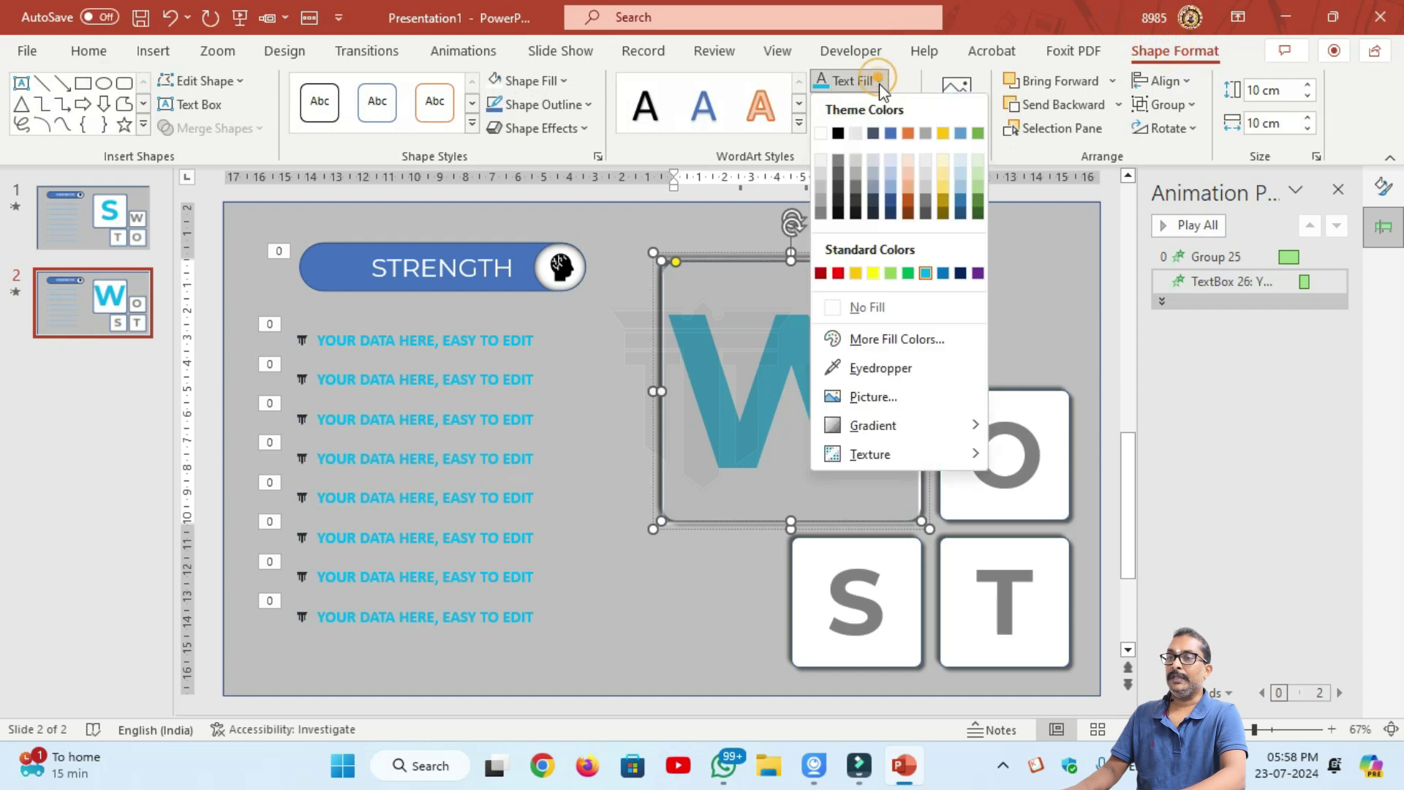
pyautogui.click(846, 274)
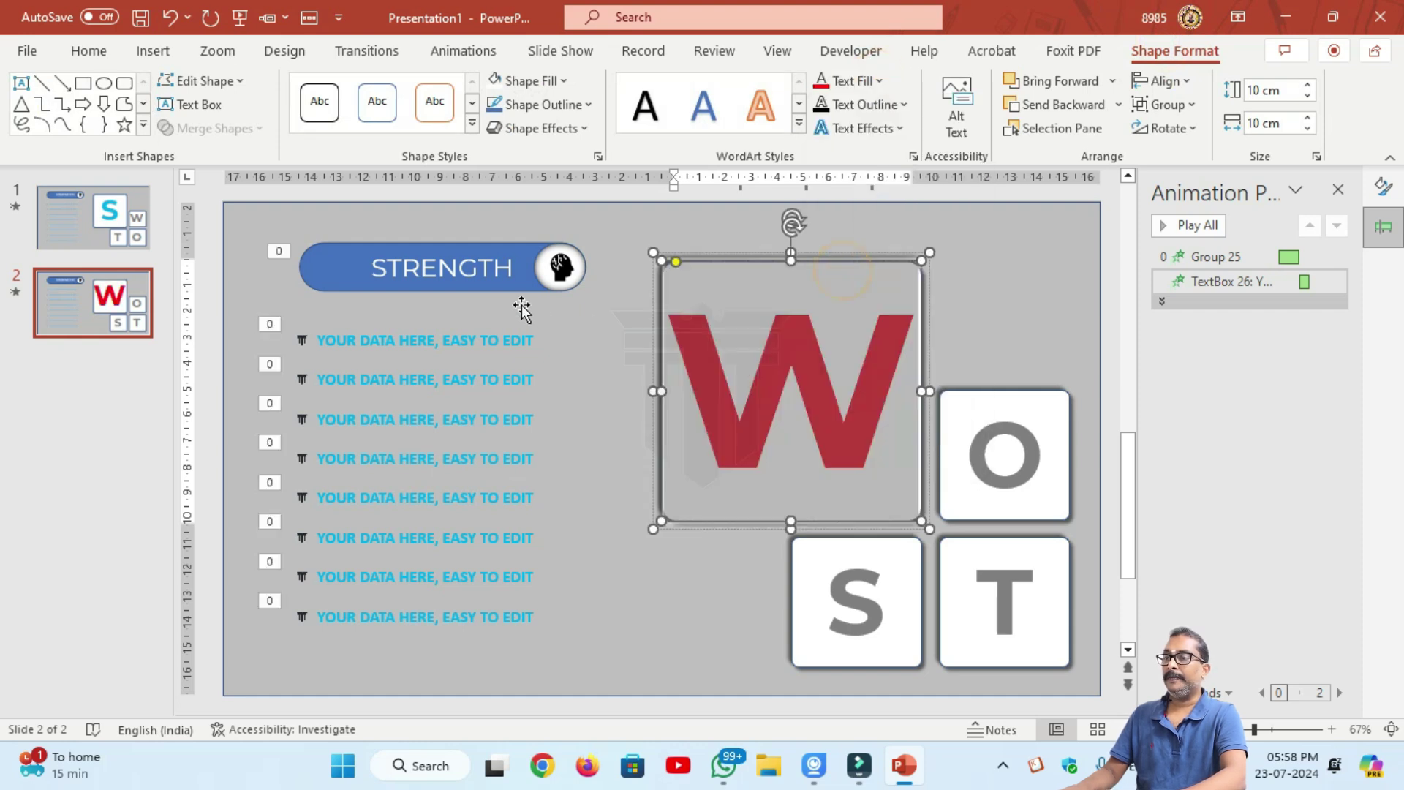
pyautogui.click(495, 289)
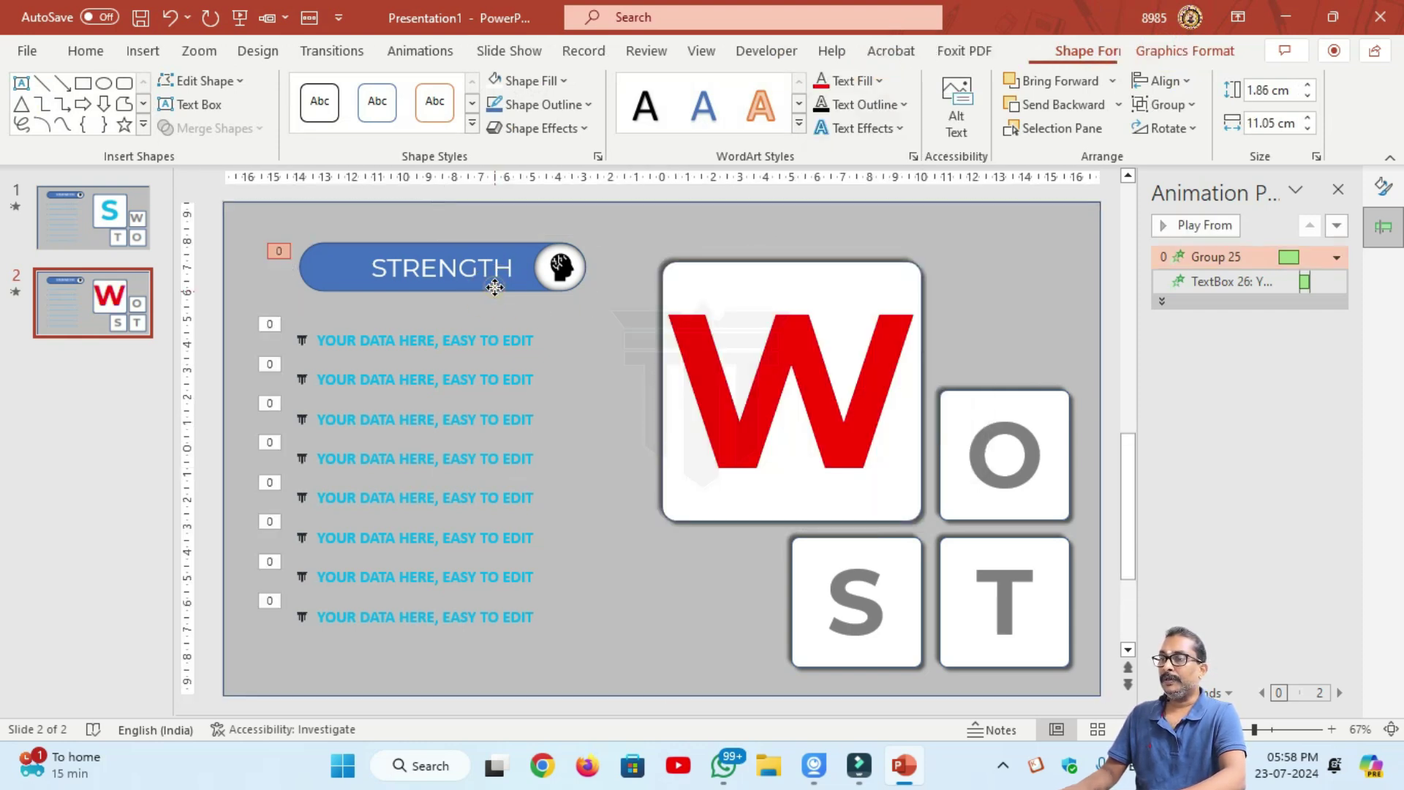
pyautogui.click(495, 289)
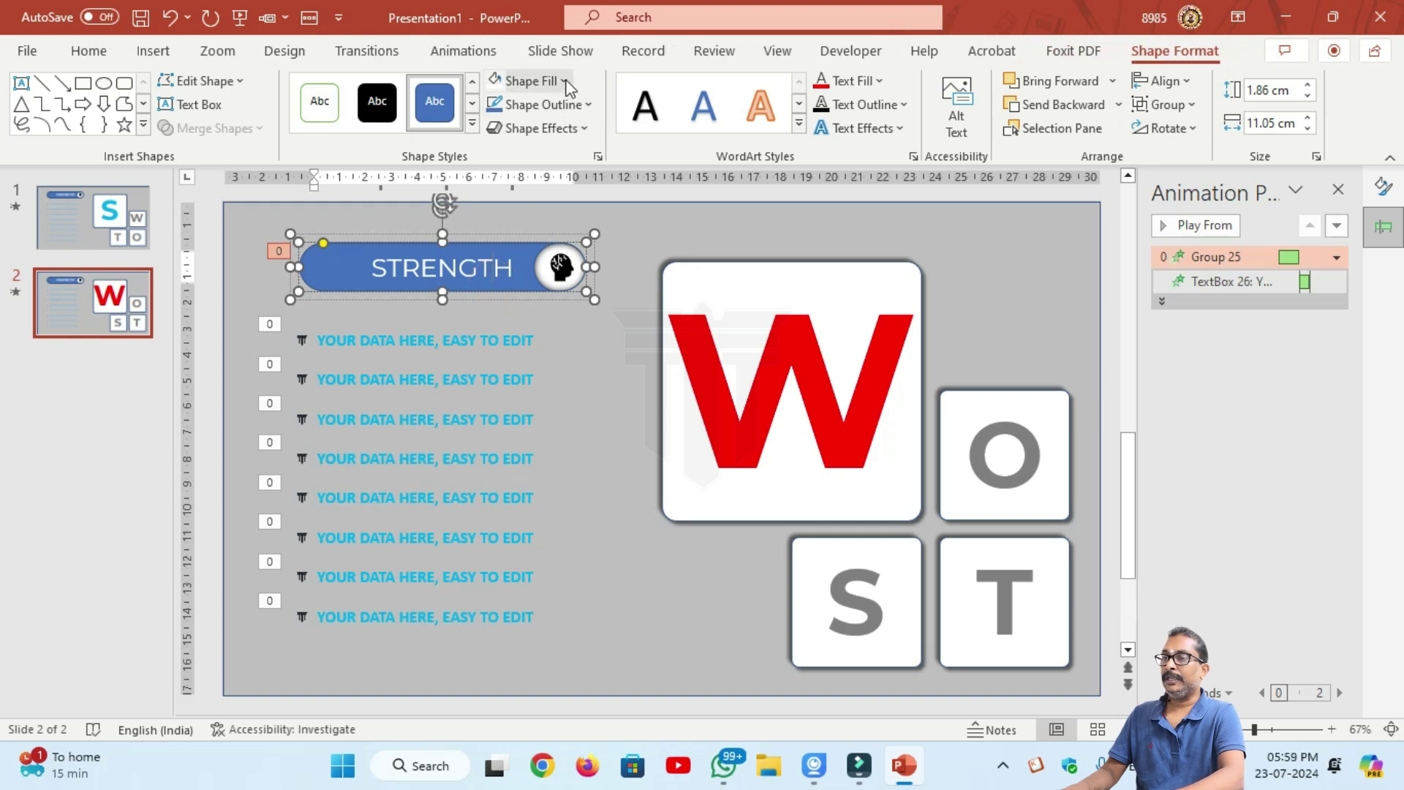
pyautogui.click(567, 82)
pyautogui.click(511, 274)
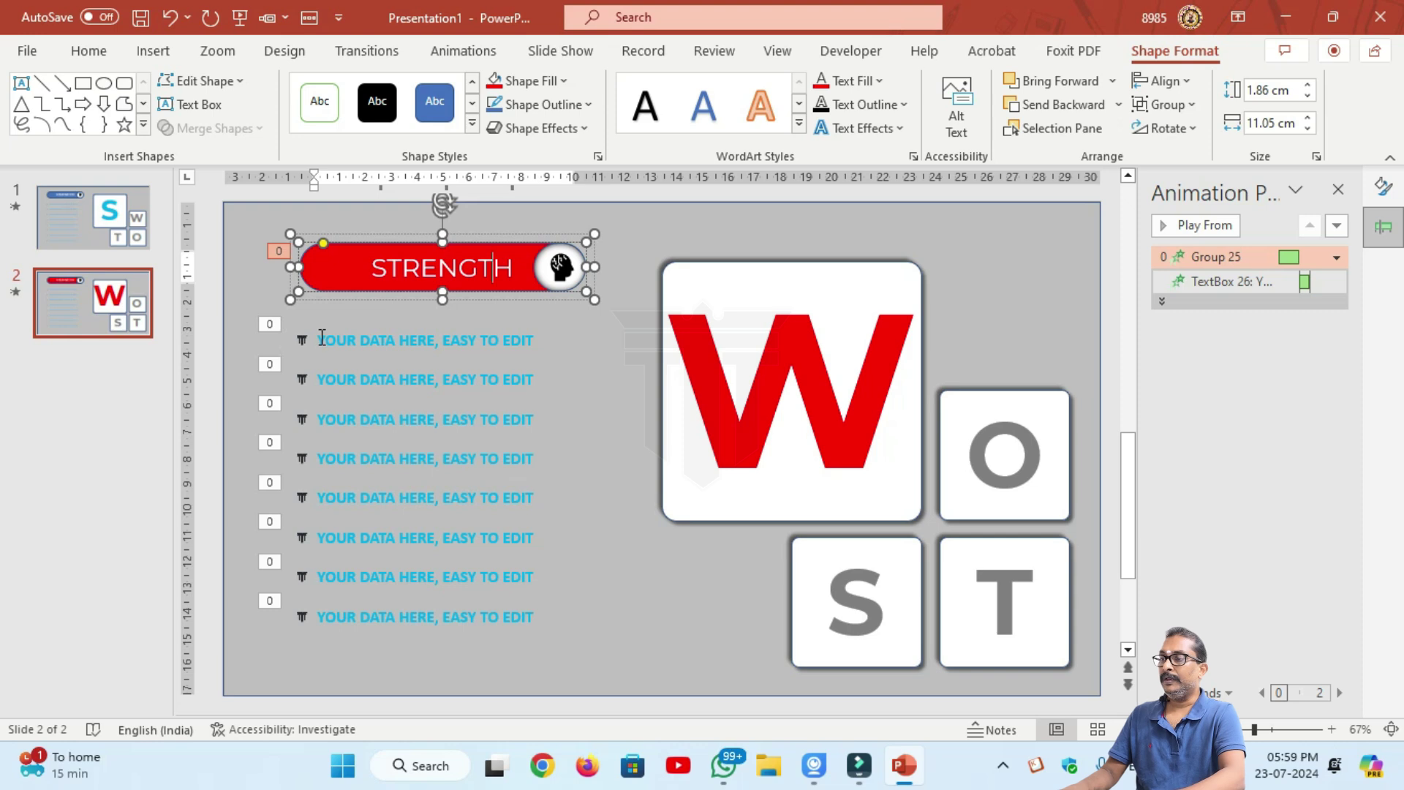
pyautogui.moveTo(322, 338); pyautogui.dragTo(496, 564)
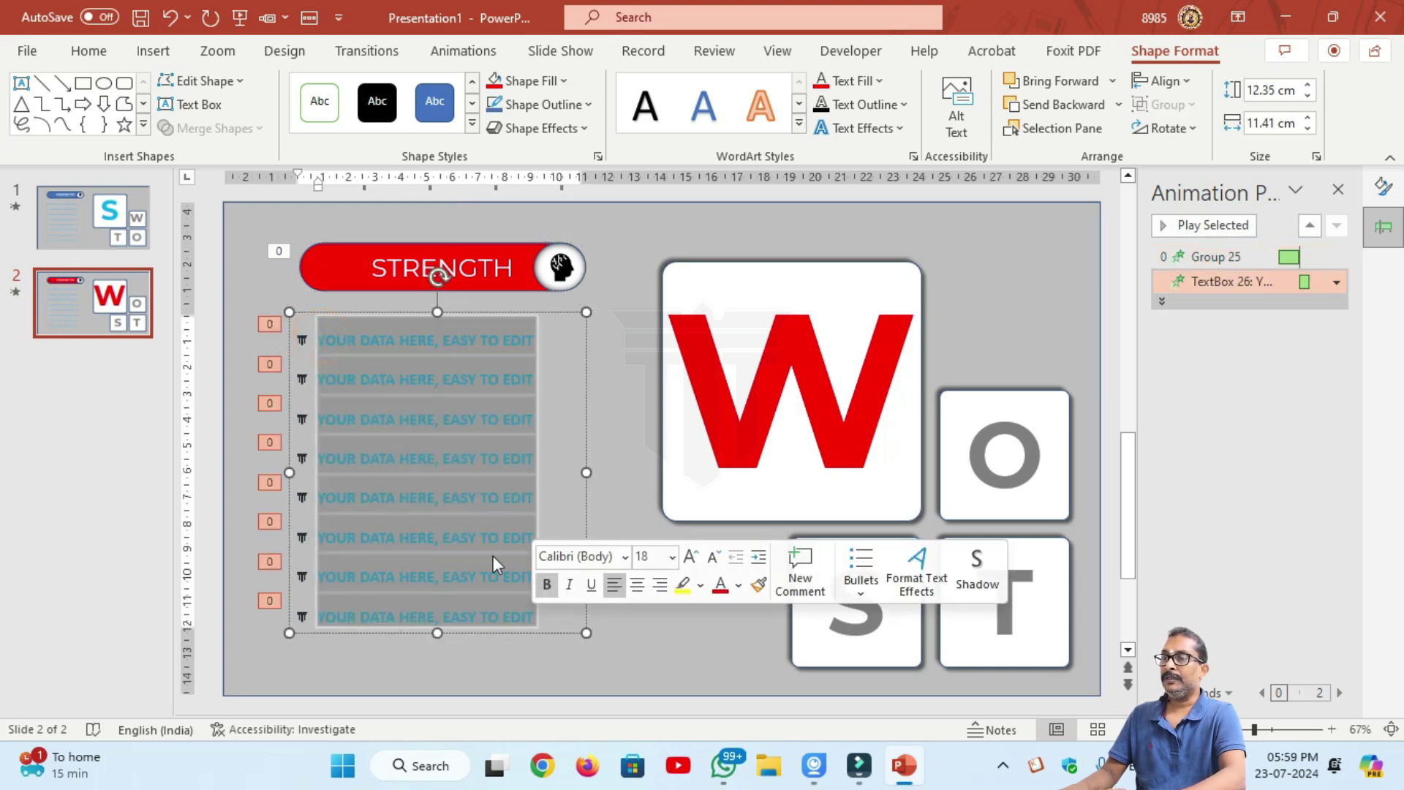
pyautogui.click(822, 80)
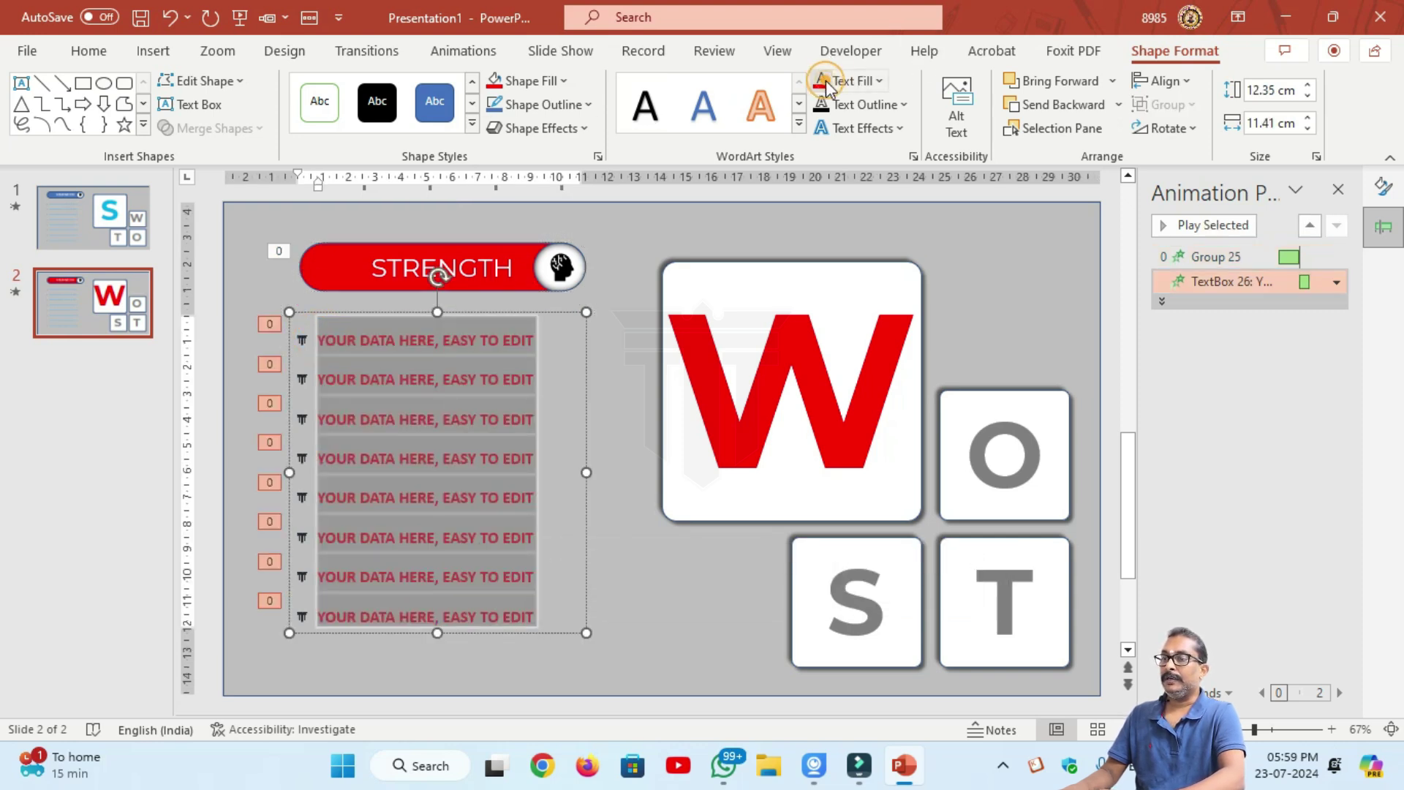
pyautogui.click(537, 309)
# Change the banner label from STRENGTH to WEAKNESS.
pyautogui.click(515, 268)
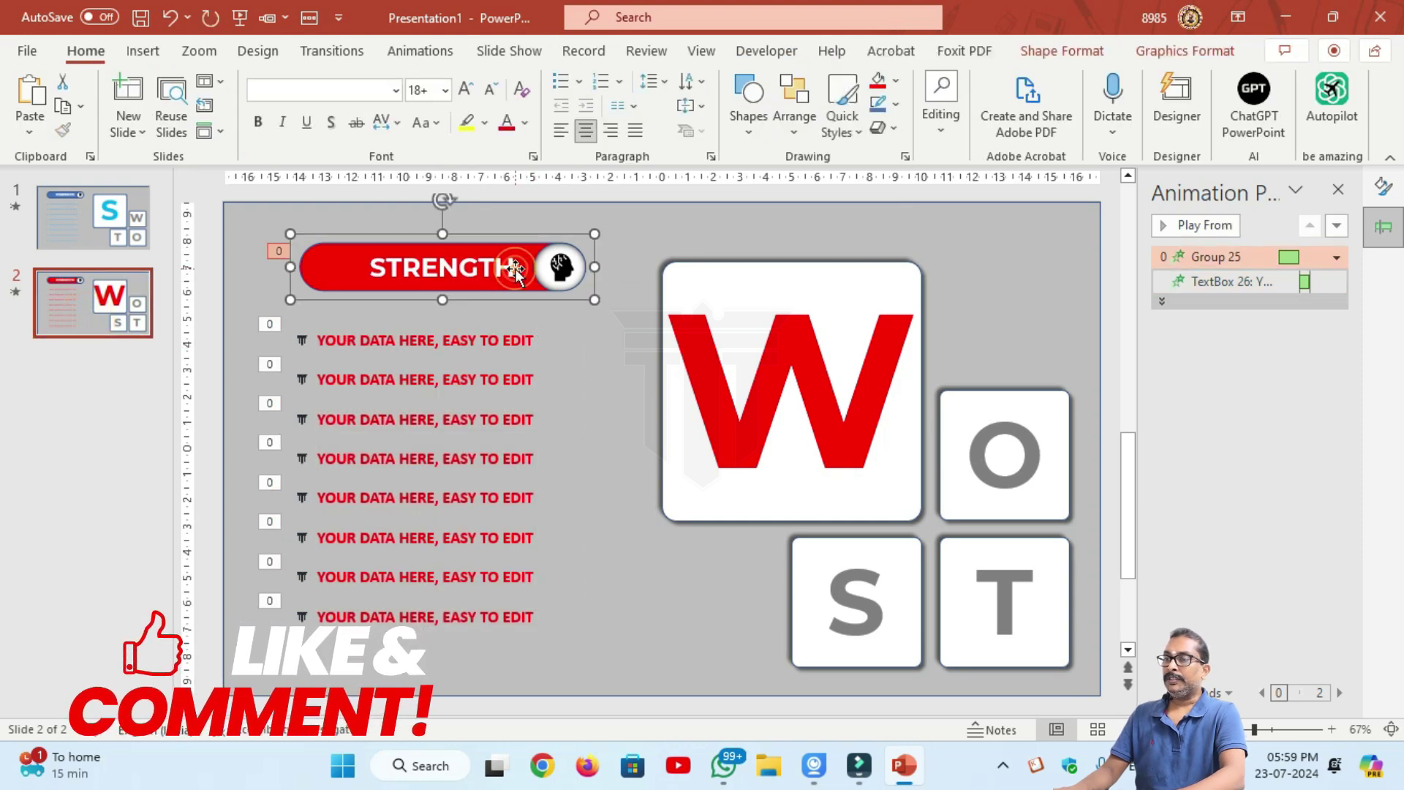
pyautogui.press('BackSpace')
pyautogui.press('BackSpace')
pyautogui.press('BackSpace')
pyautogui.press('BackSpace')
pyautogui.press('BackSpace')
pyautogui.press('BackSpace')
pyautogui.press('BackSpace')
pyautogui.write('WEAKNESS')
pyautogui.click(618, 511)
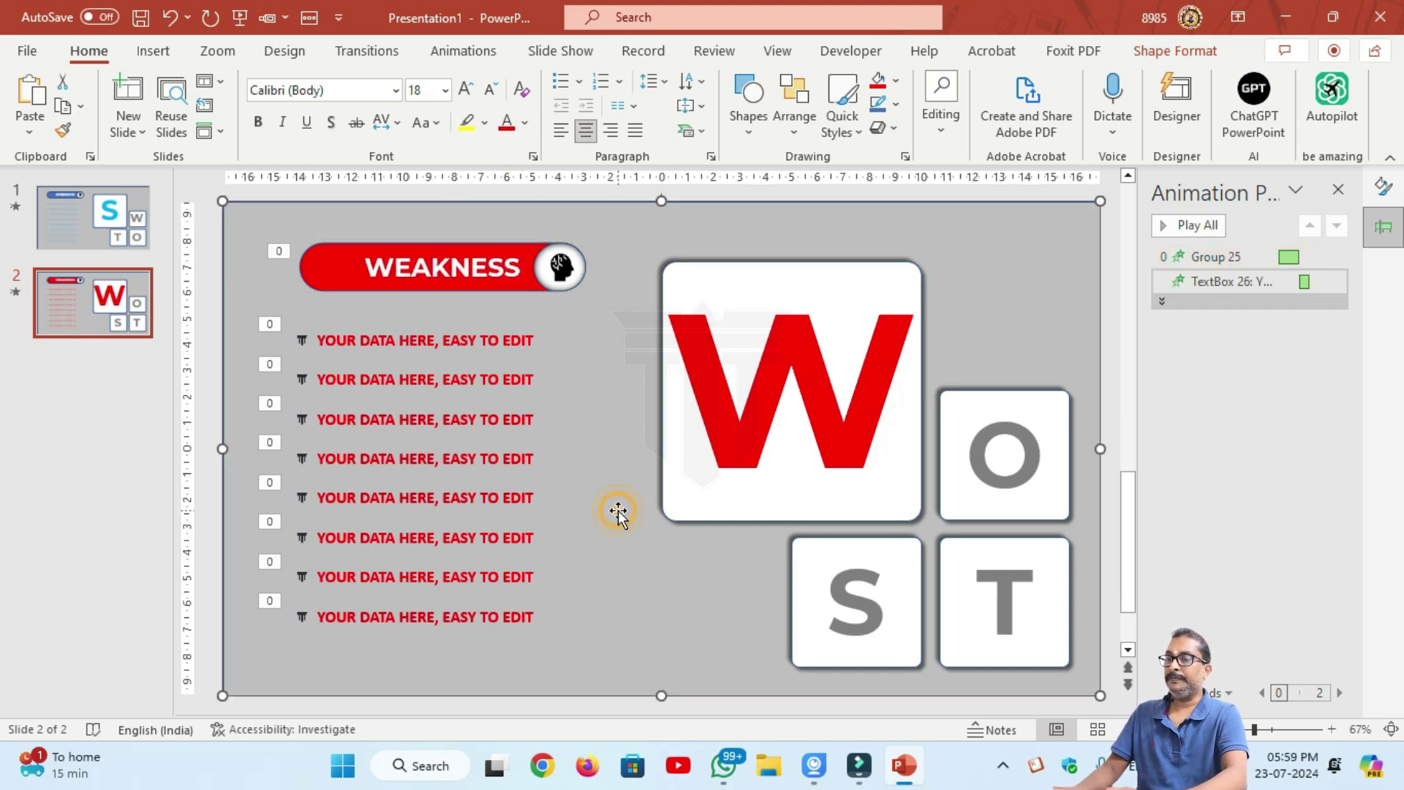
pyautogui.click(58, 329)
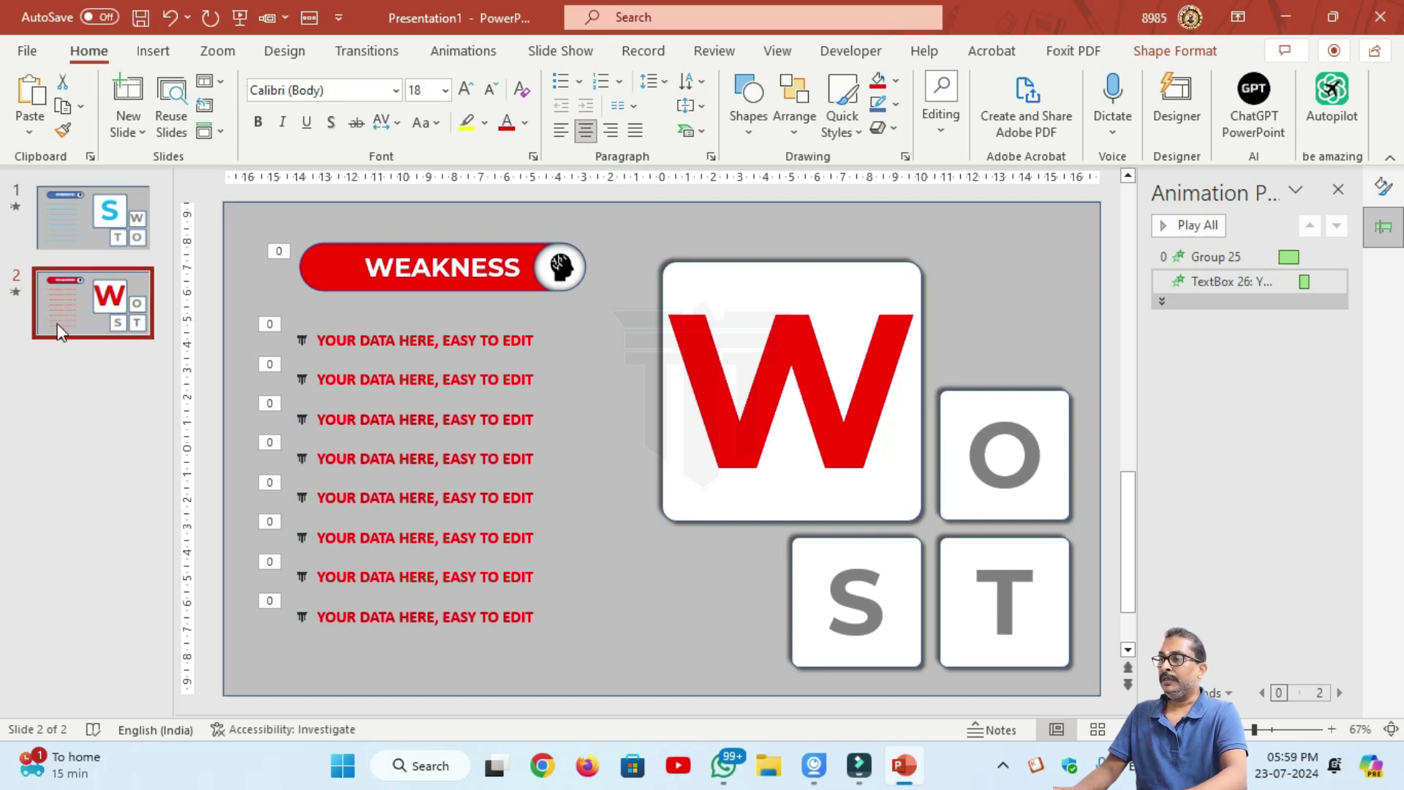
pyautogui.click(58, 326)
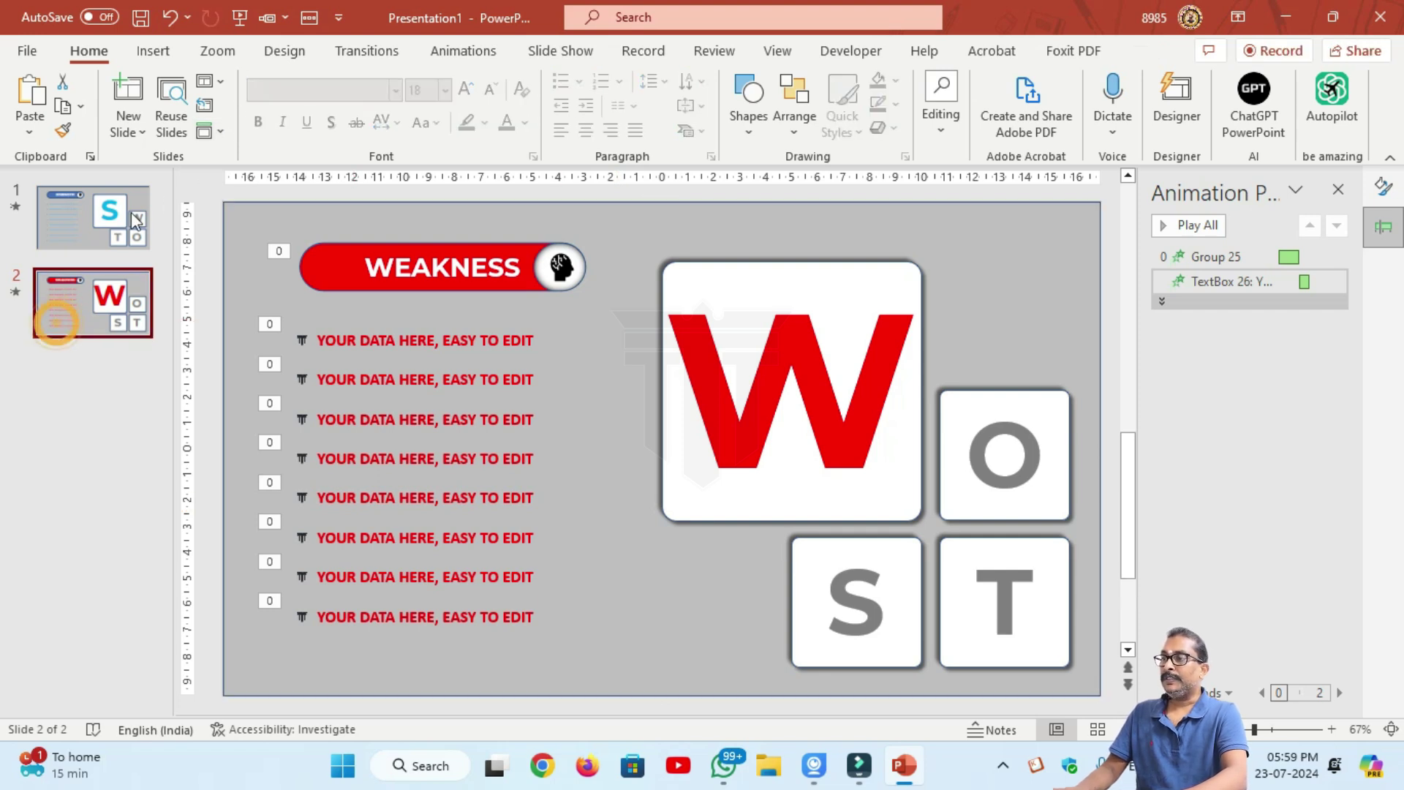
# Apply a Morph transition to slide 2, preview the show, and duplicate the slide.
pyautogui.click(368, 51)
pyautogui.click(217, 115)
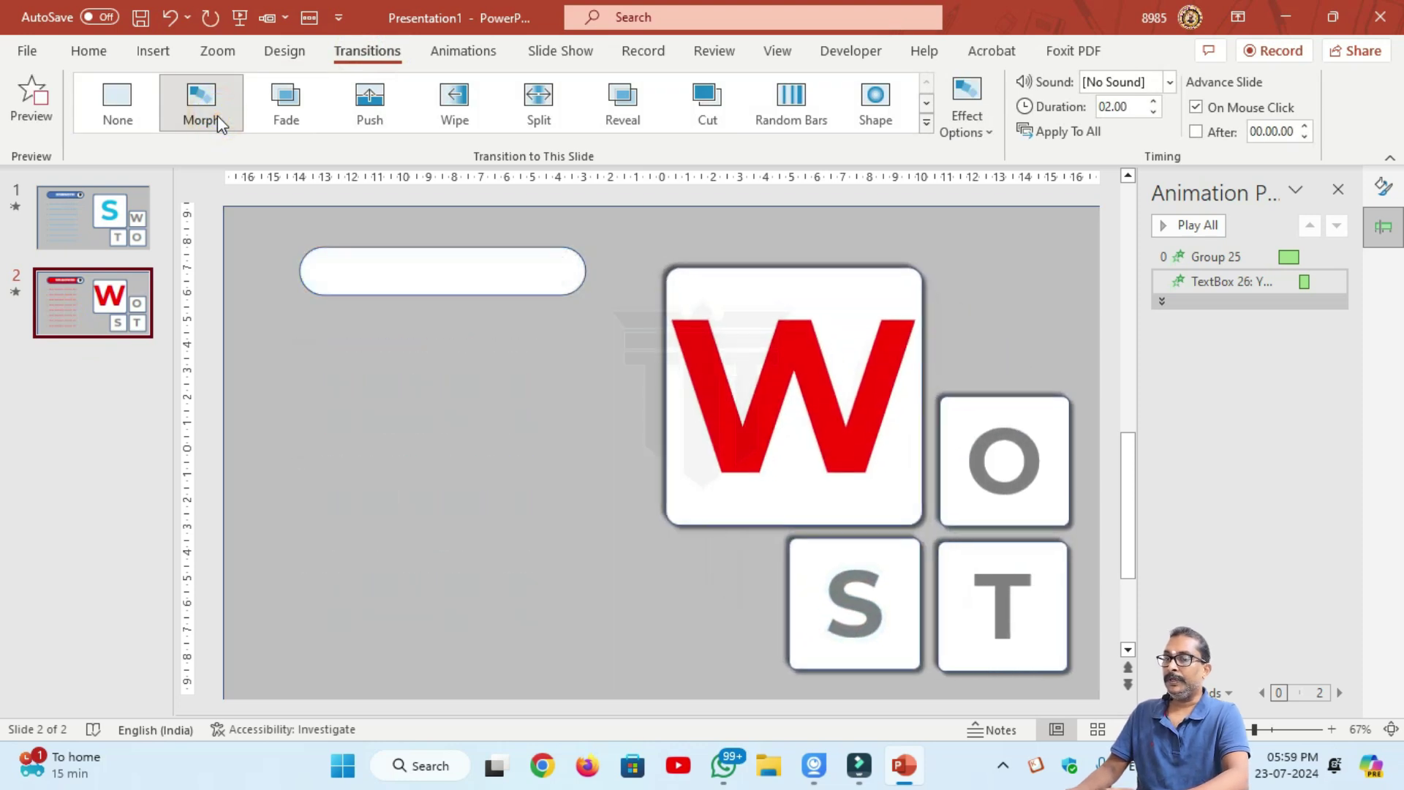
pyautogui.click(241, 19)
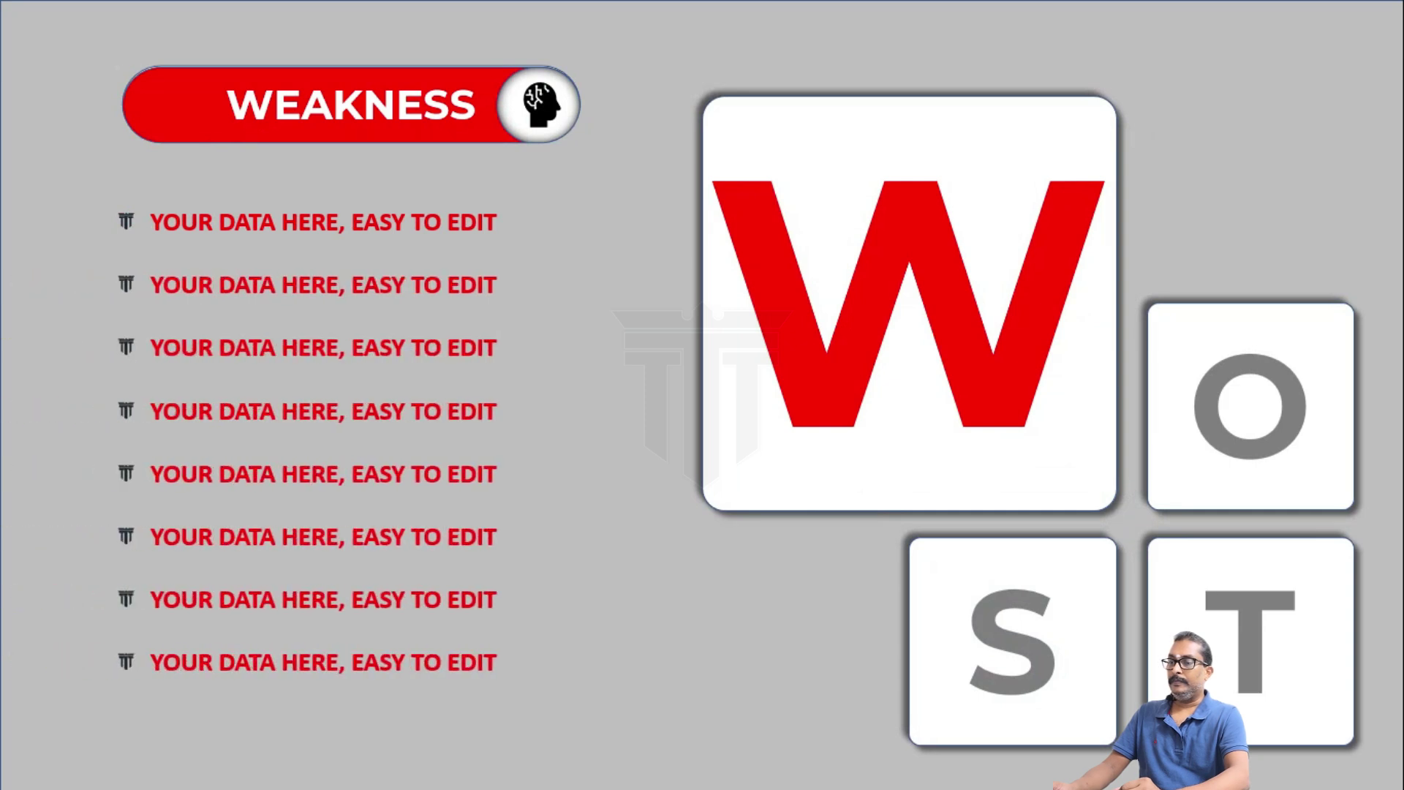
pyautogui.press('Escape')
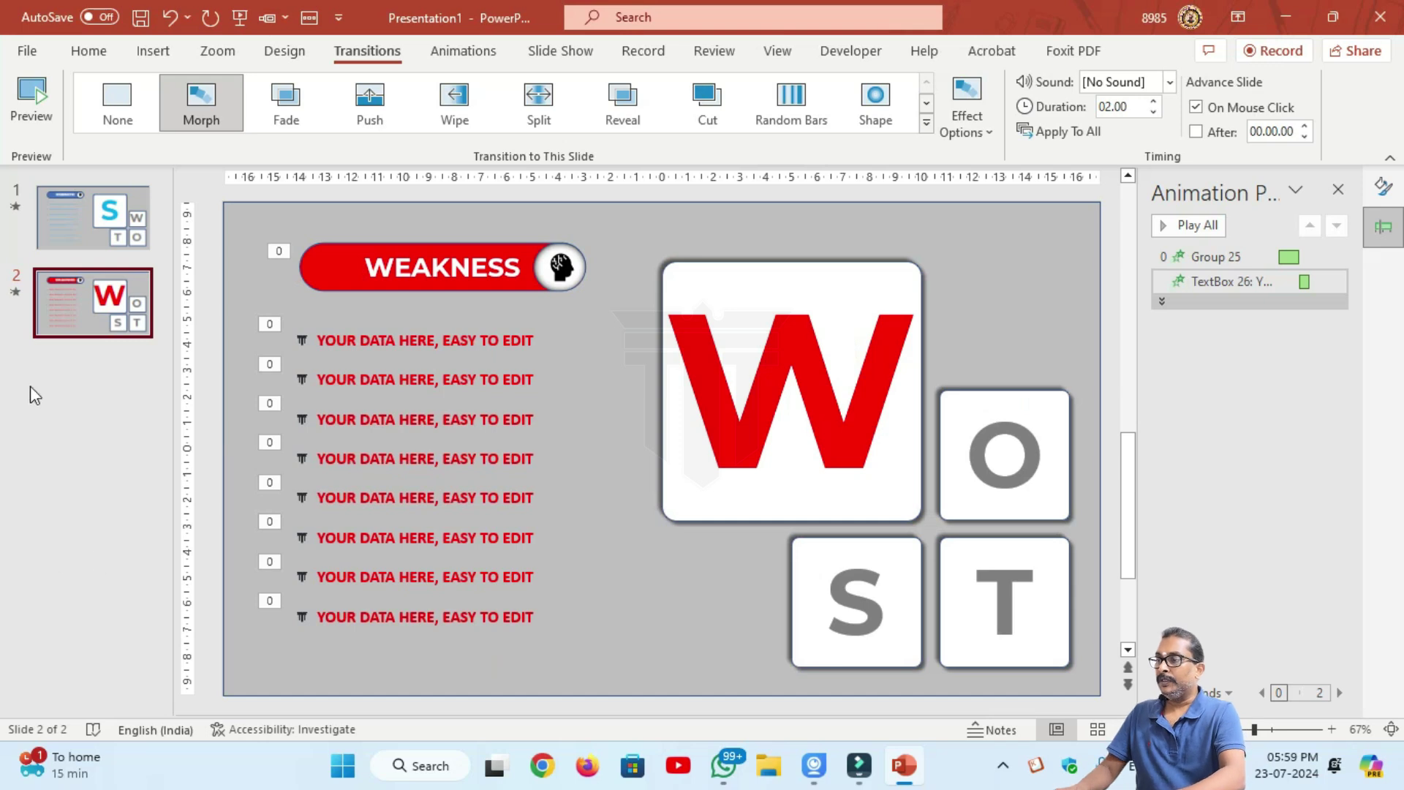
pyautogui.hotkey('ctrl', 'd')
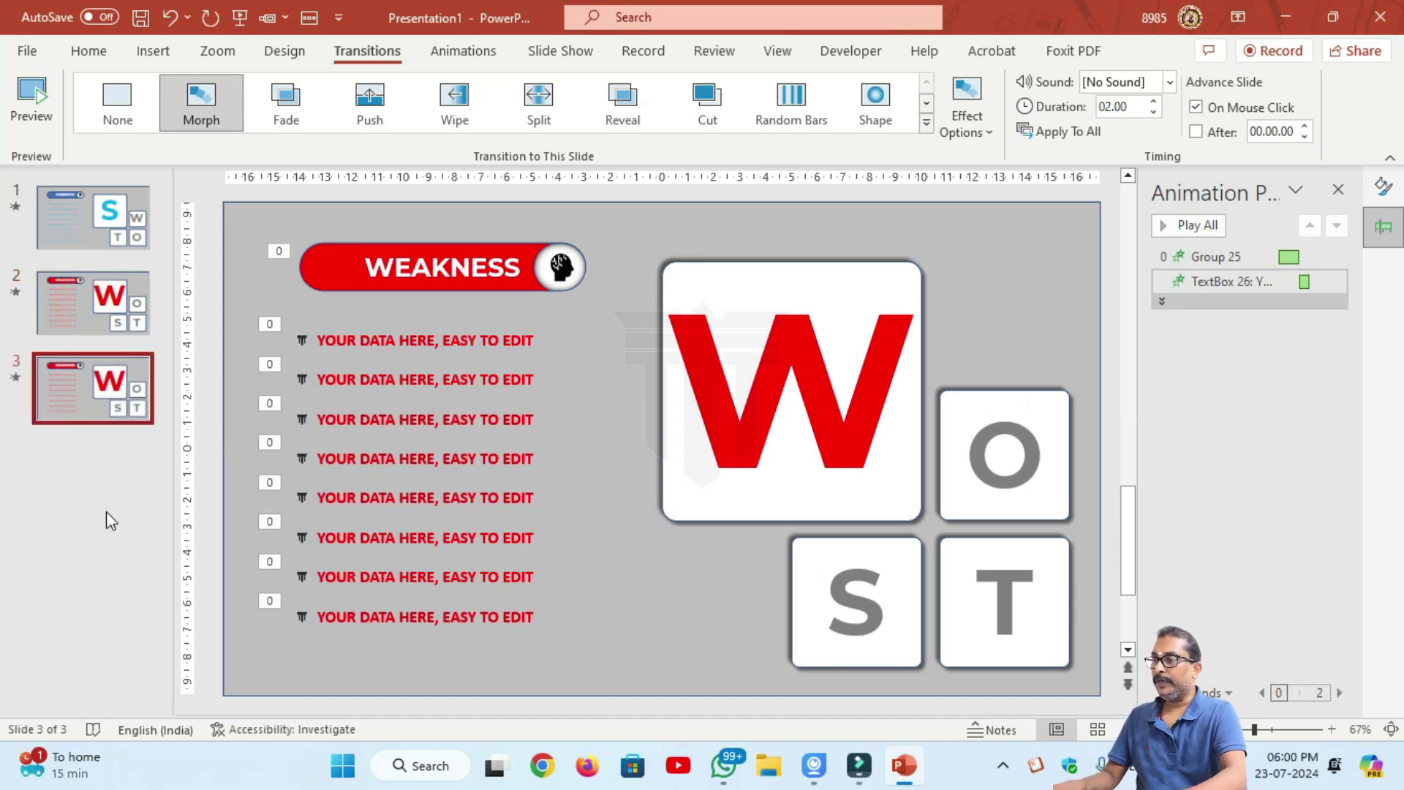
# Change slide 3's big tile letter from W to O.
pyautogui.doubleClick(781, 410)
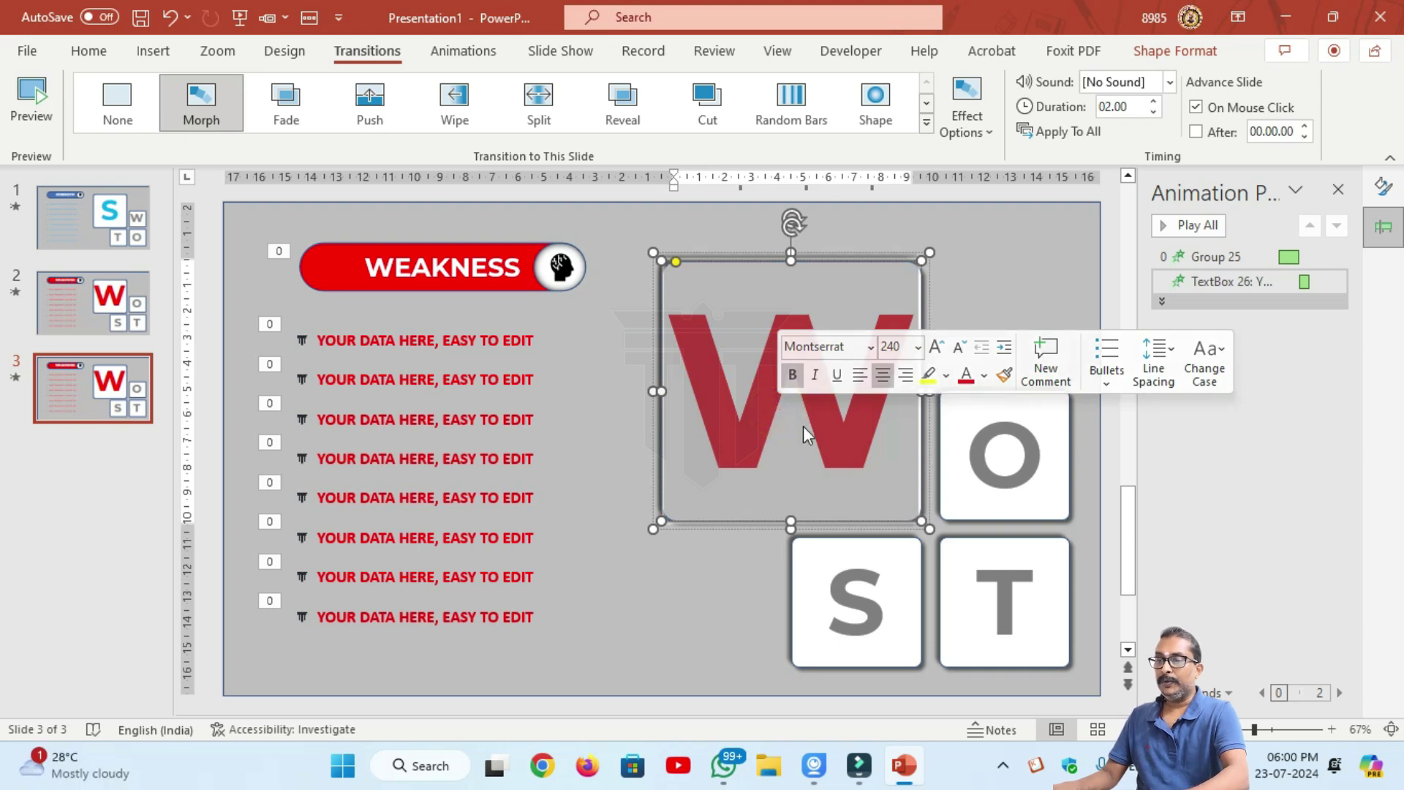
pyautogui.click(803, 425)
pyautogui.press('BackSpace')
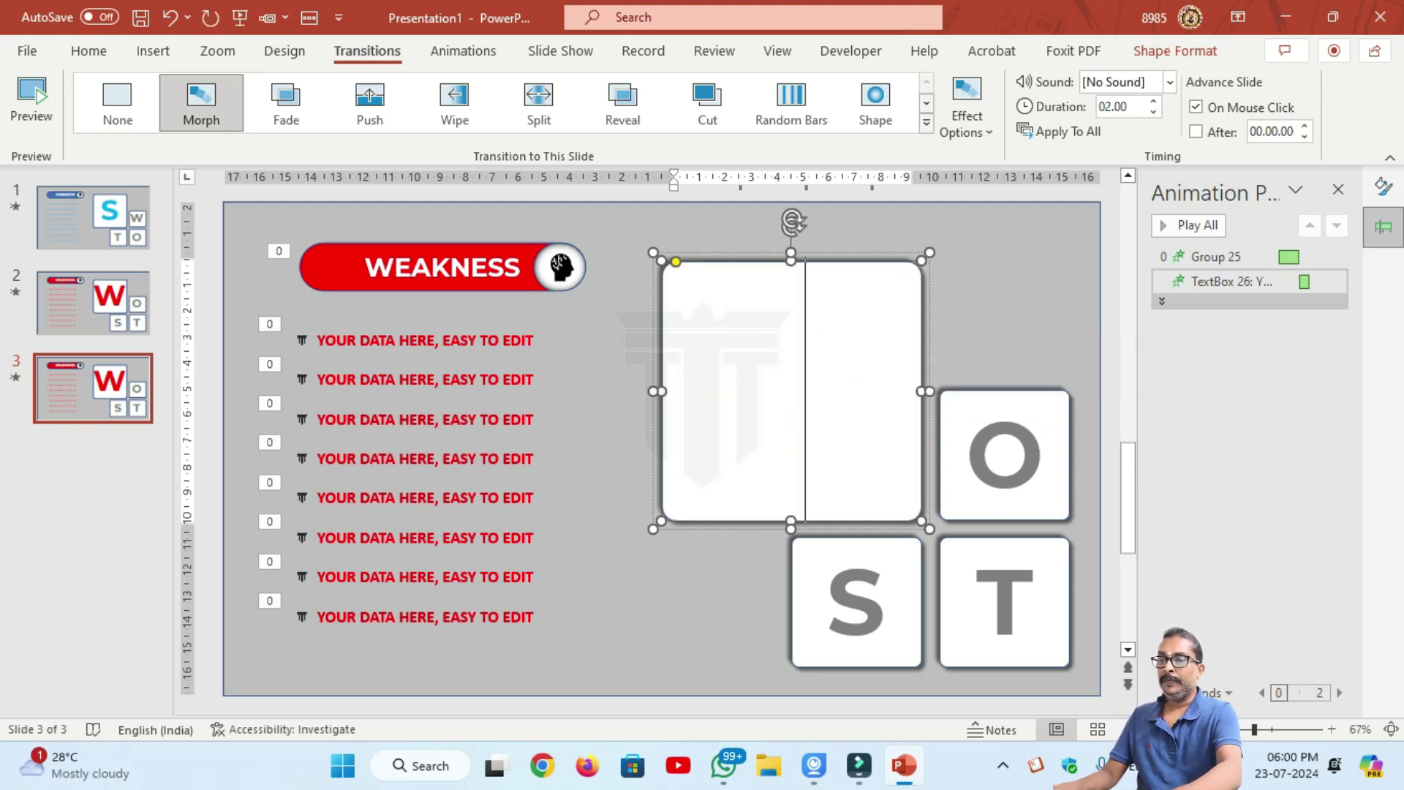
pyautogui.write('O')
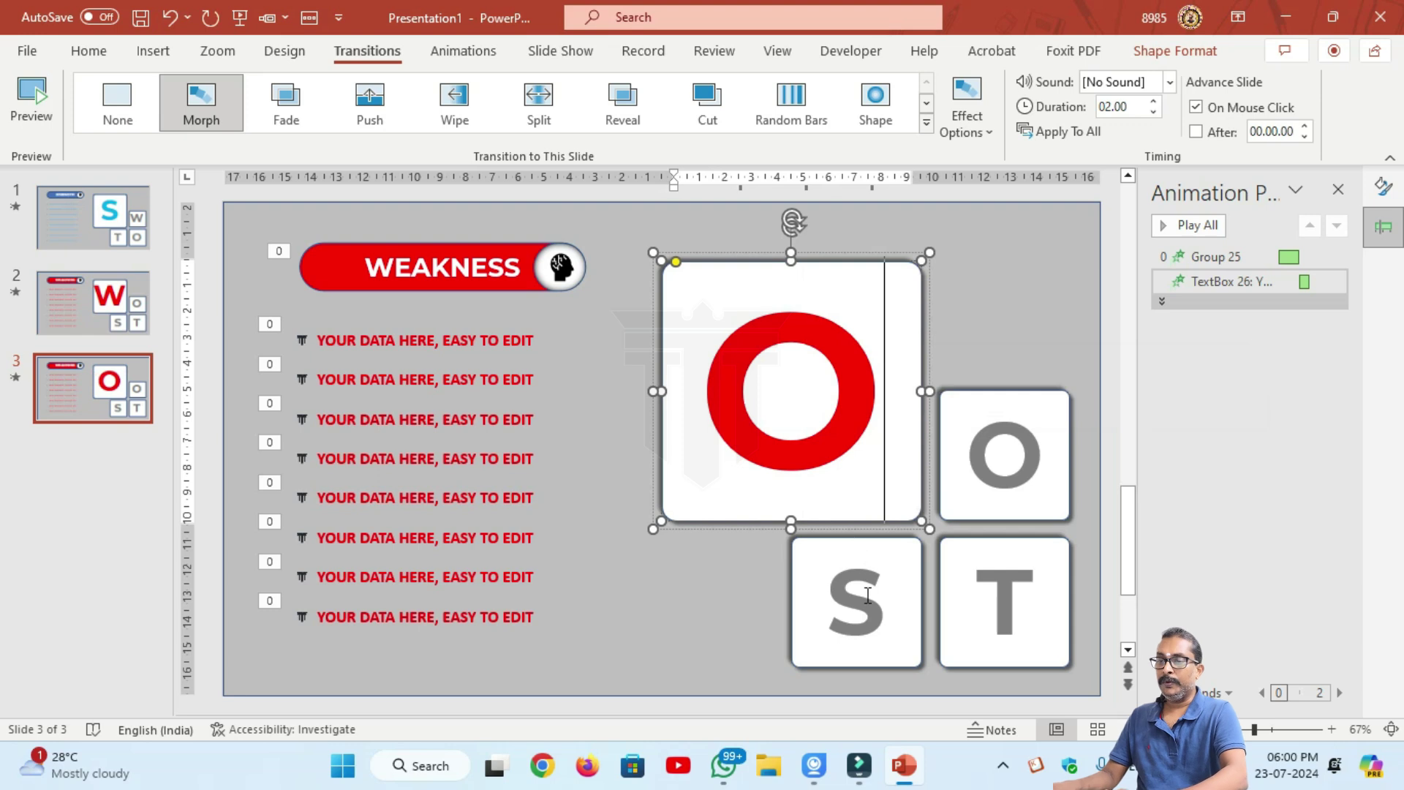
# Retype the small tiles' letters as W, S and T.
pyautogui.doubleClick(868, 595)
pyautogui.press('BackSpace')
pyautogui.write('W')
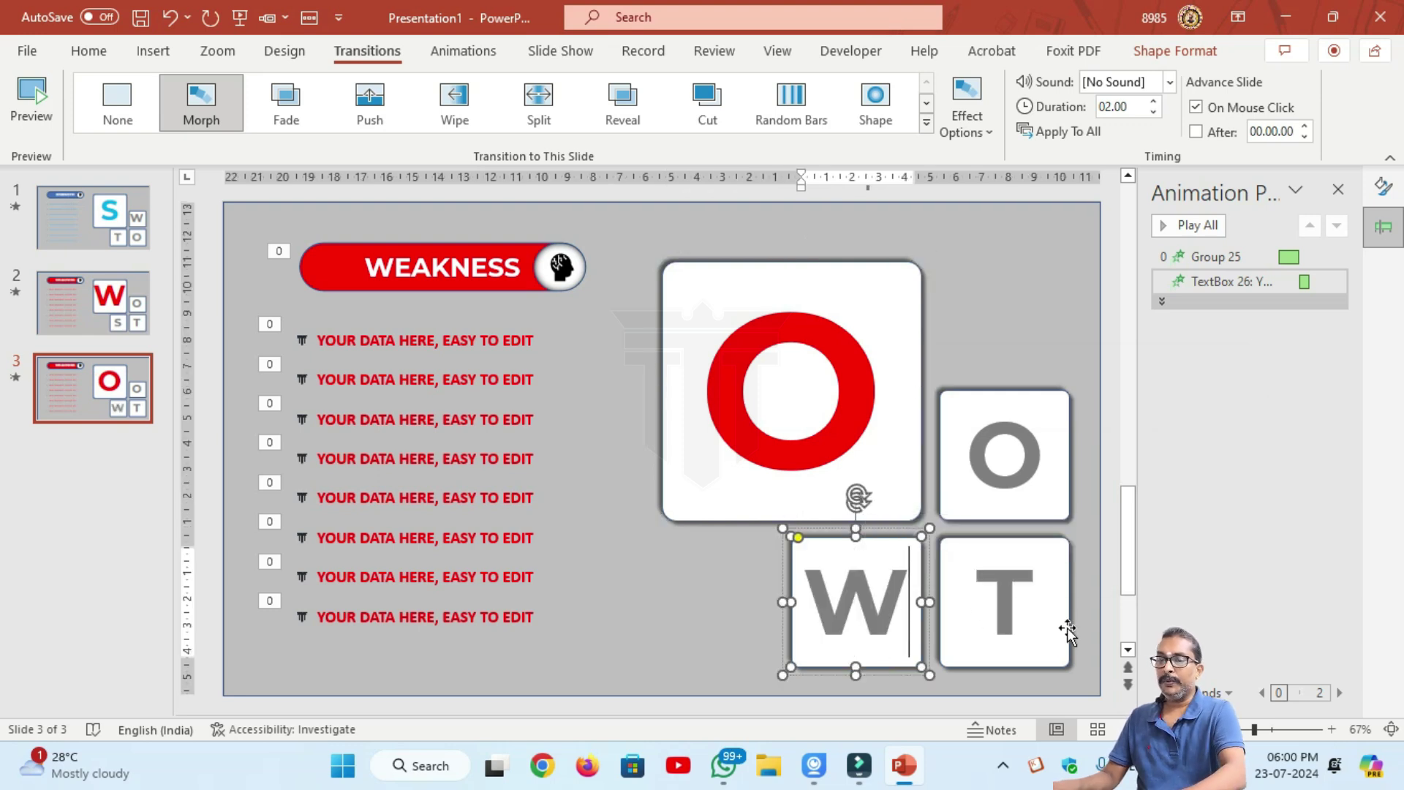
pyautogui.doubleClick(1013, 590)
pyautogui.press('BackSpace')
pyautogui.write('S')
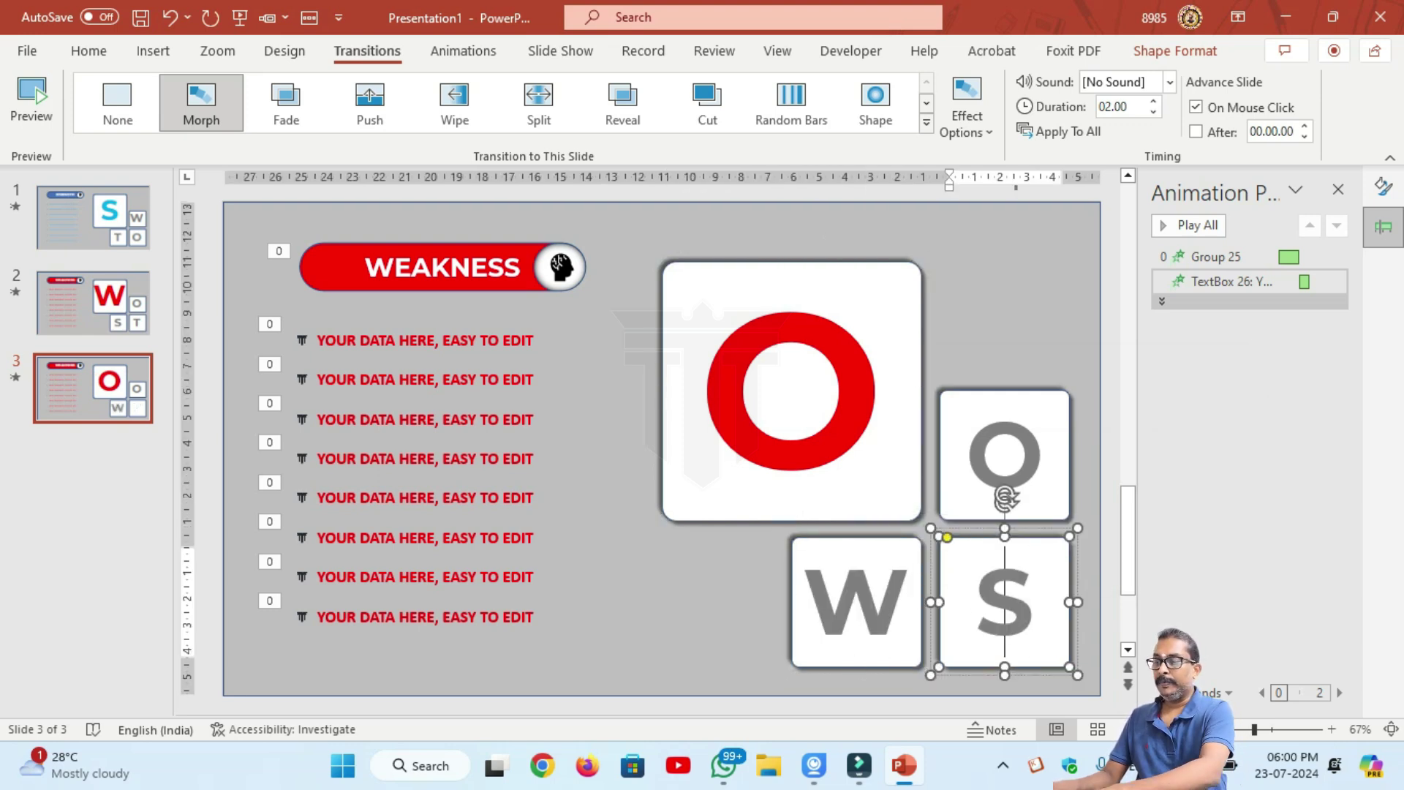
pyautogui.doubleClick(1037, 461)
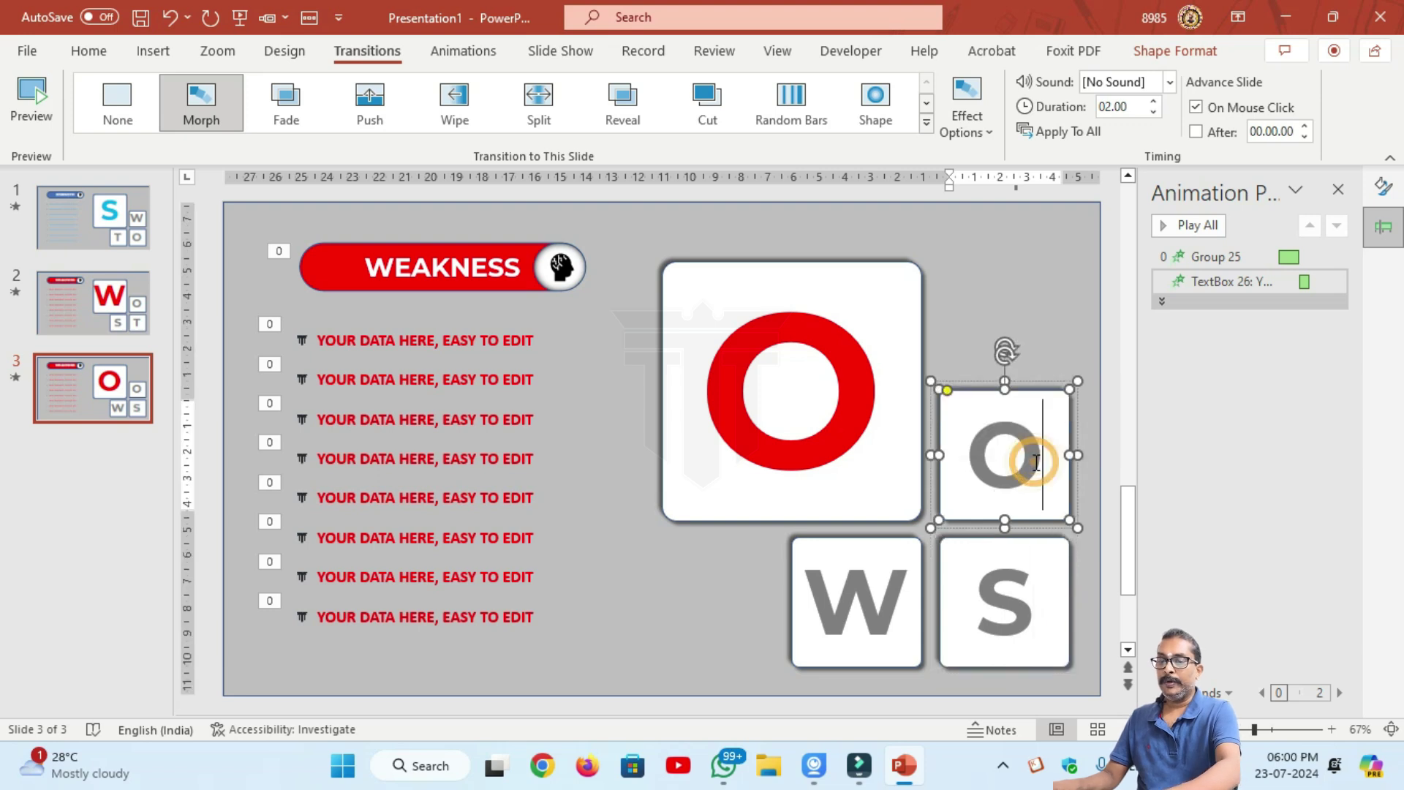
pyautogui.press('BackSpace')
pyautogui.write('T')
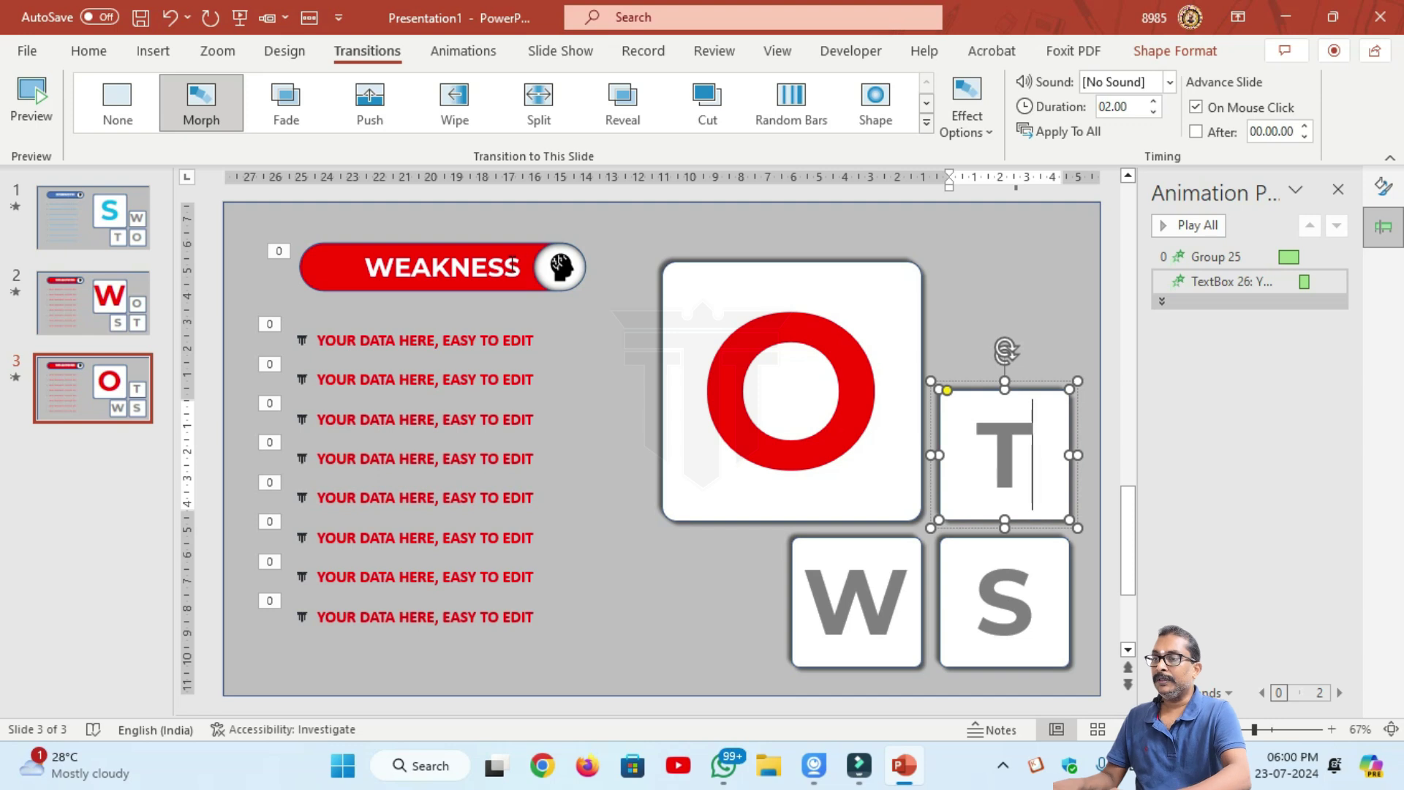
pyautogui.click(510, 266)
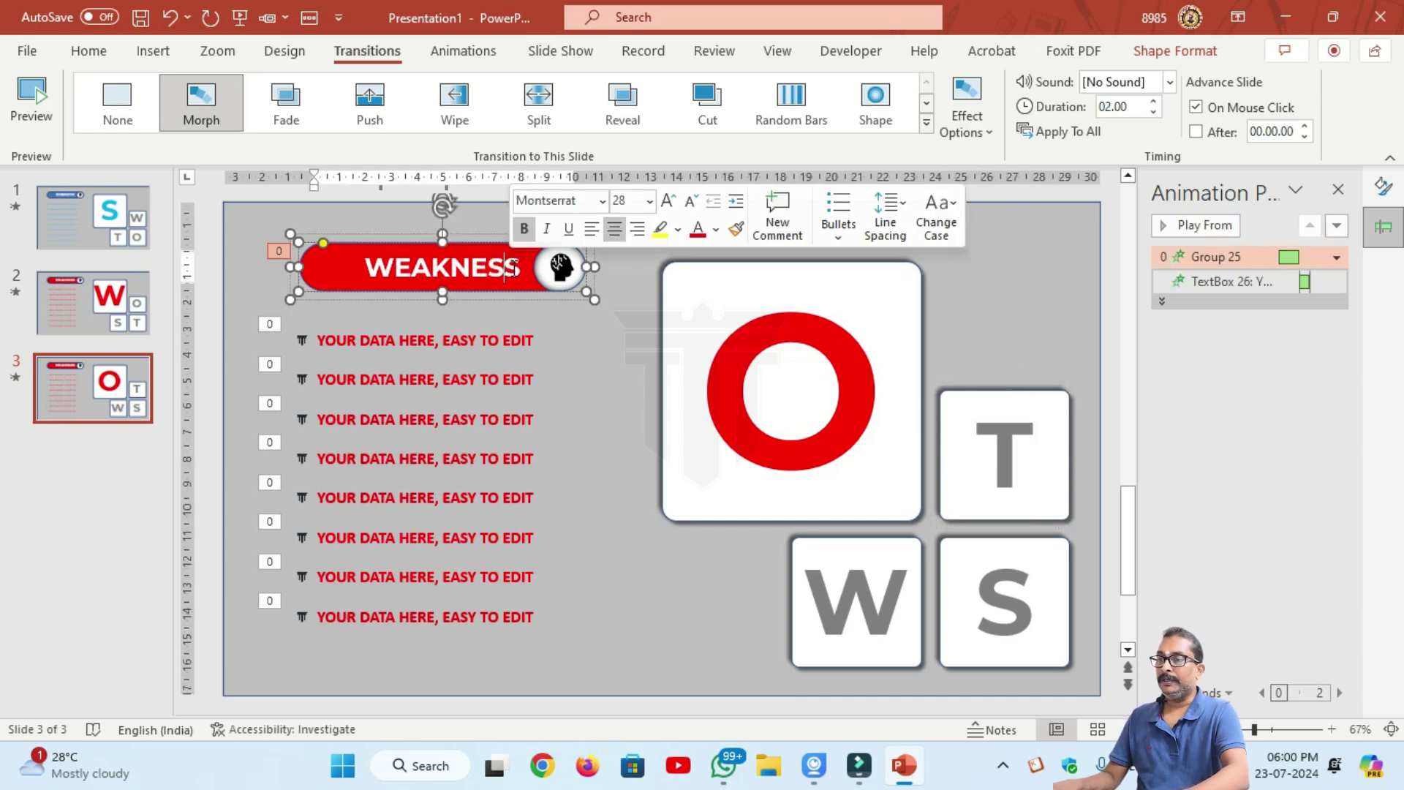
# Change the banner text to OPPORTUNITY and left-align it.
pyautogui.hotkey('ctrl', 'a')
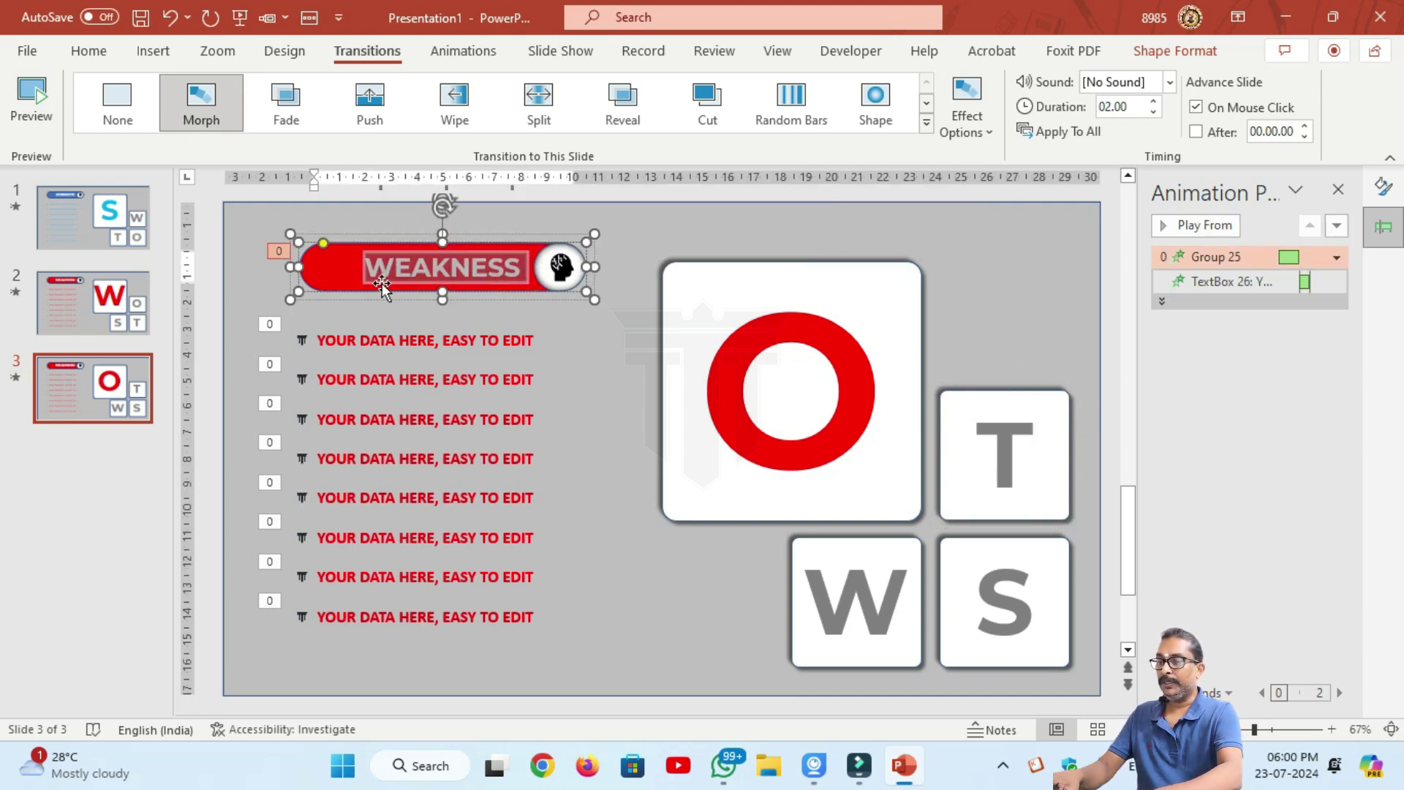
pyautogui.write('OPPORTUNITY')
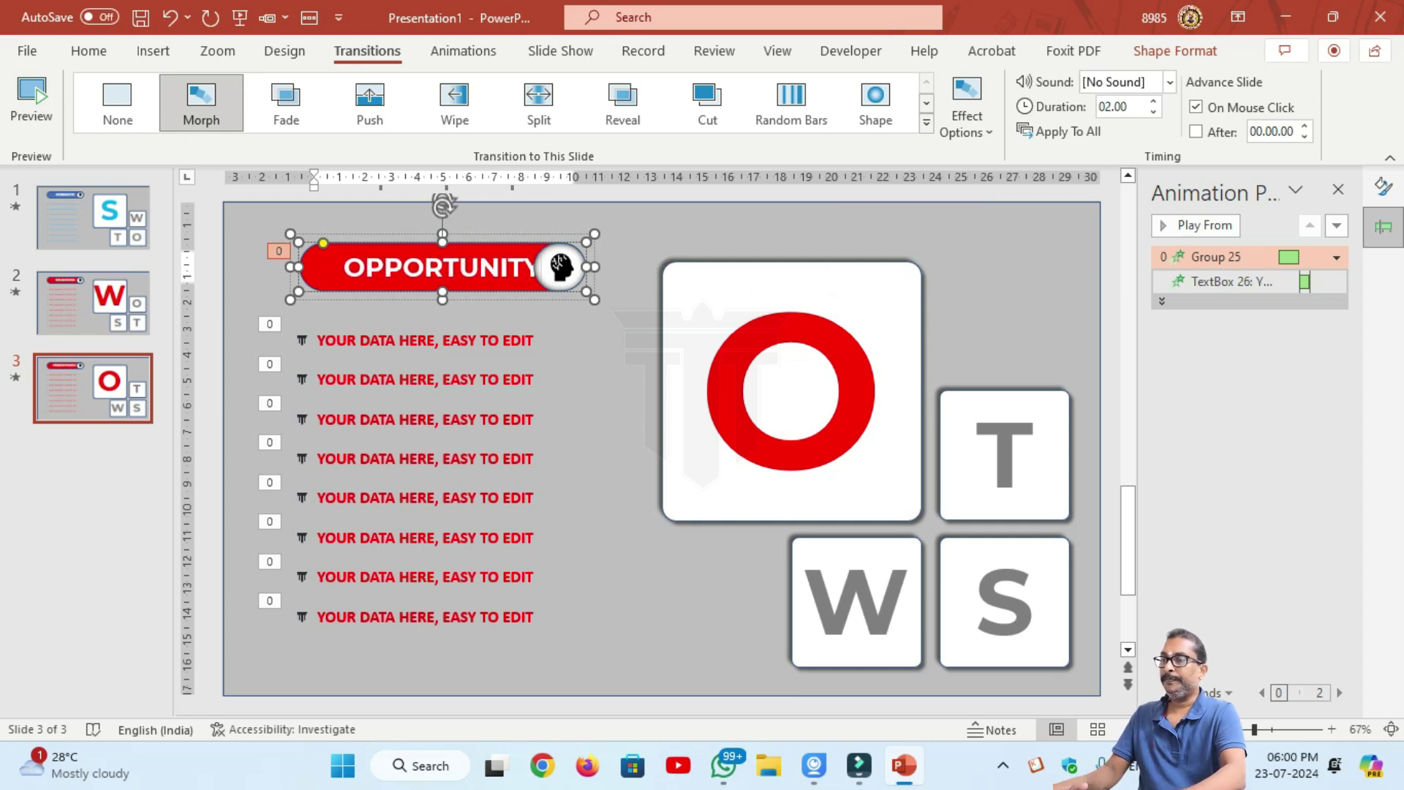
pyautogui.click(90, 52)
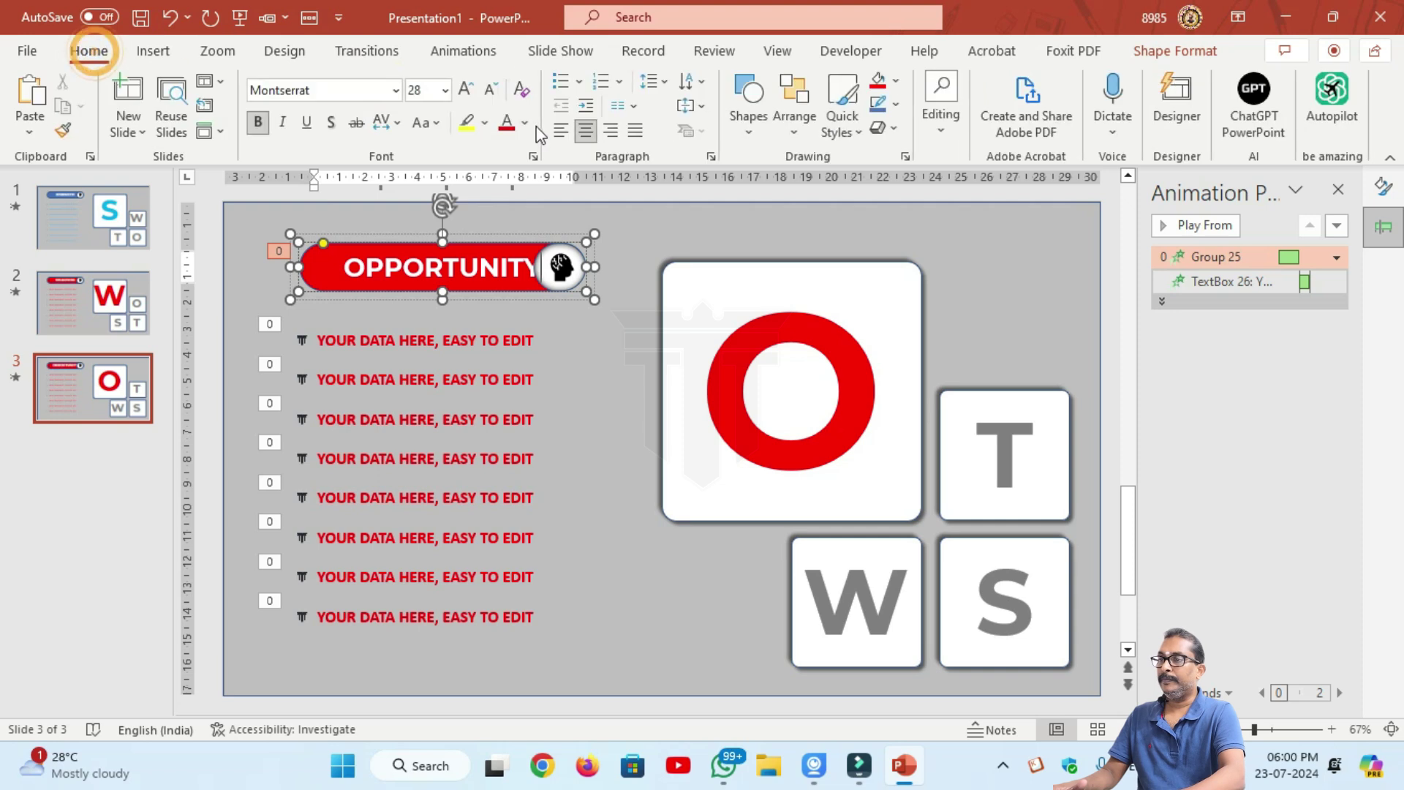
pyautogui.click(561, 132)
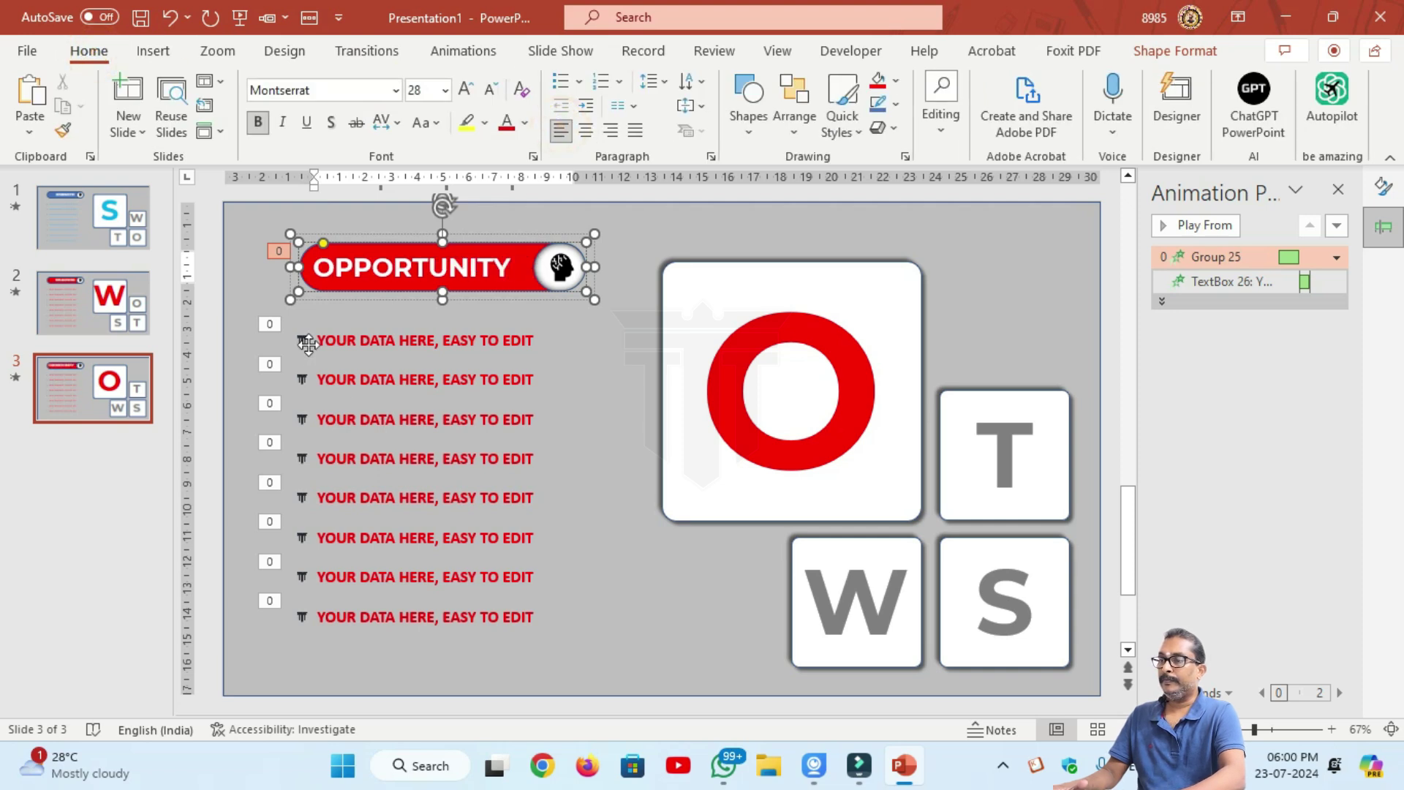
pyautogui.click(730, 416)
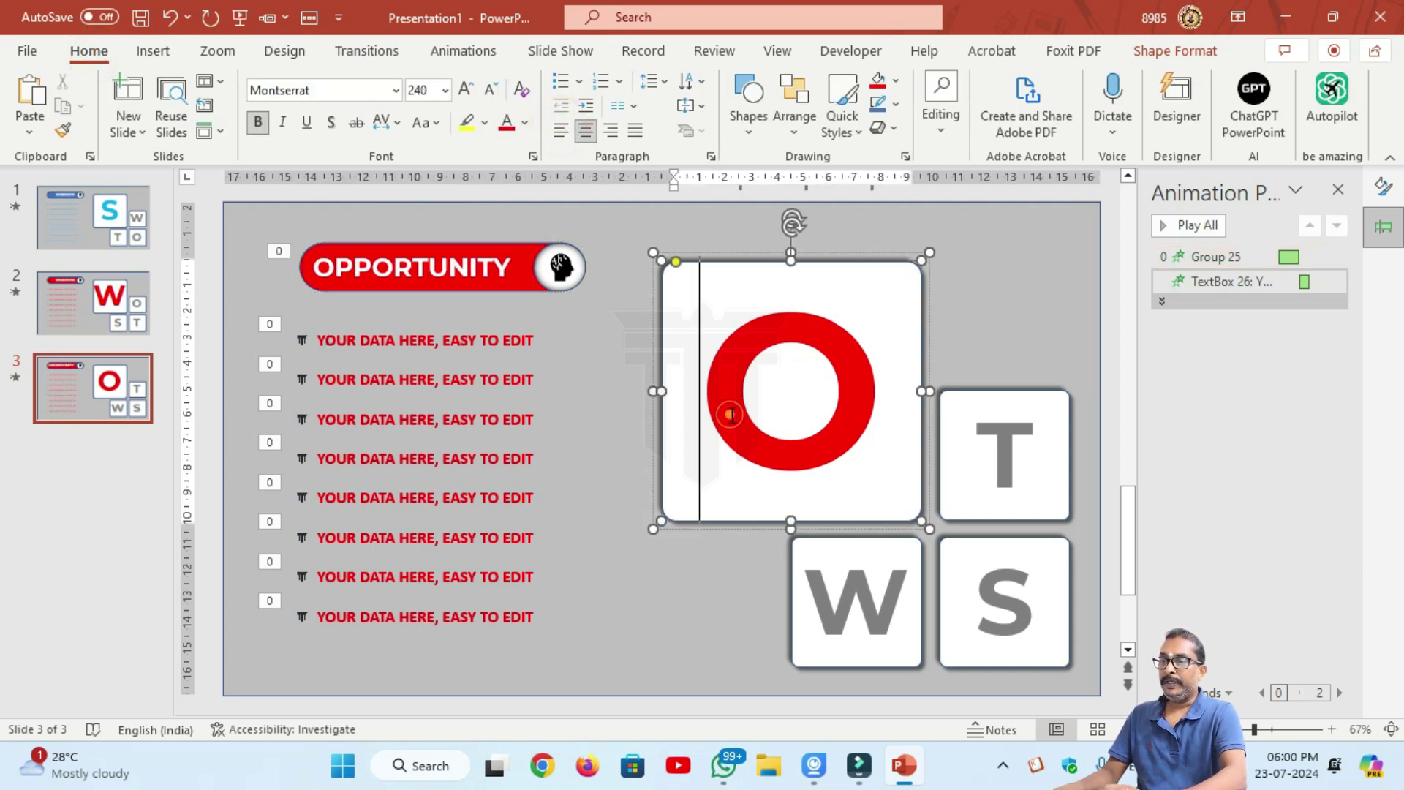
pyautogui.doubleClick(730, 415)
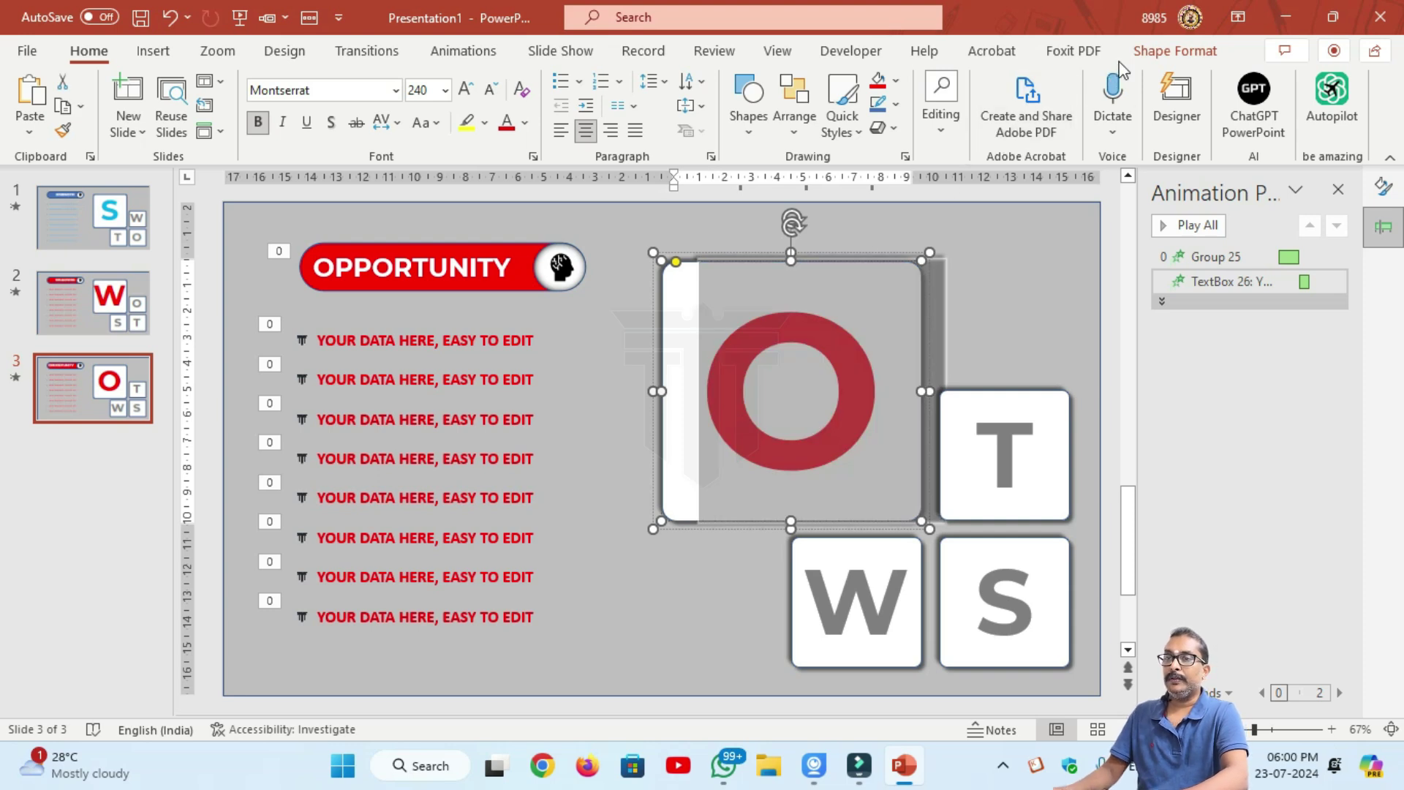
pyautogui.click(1156, 52)
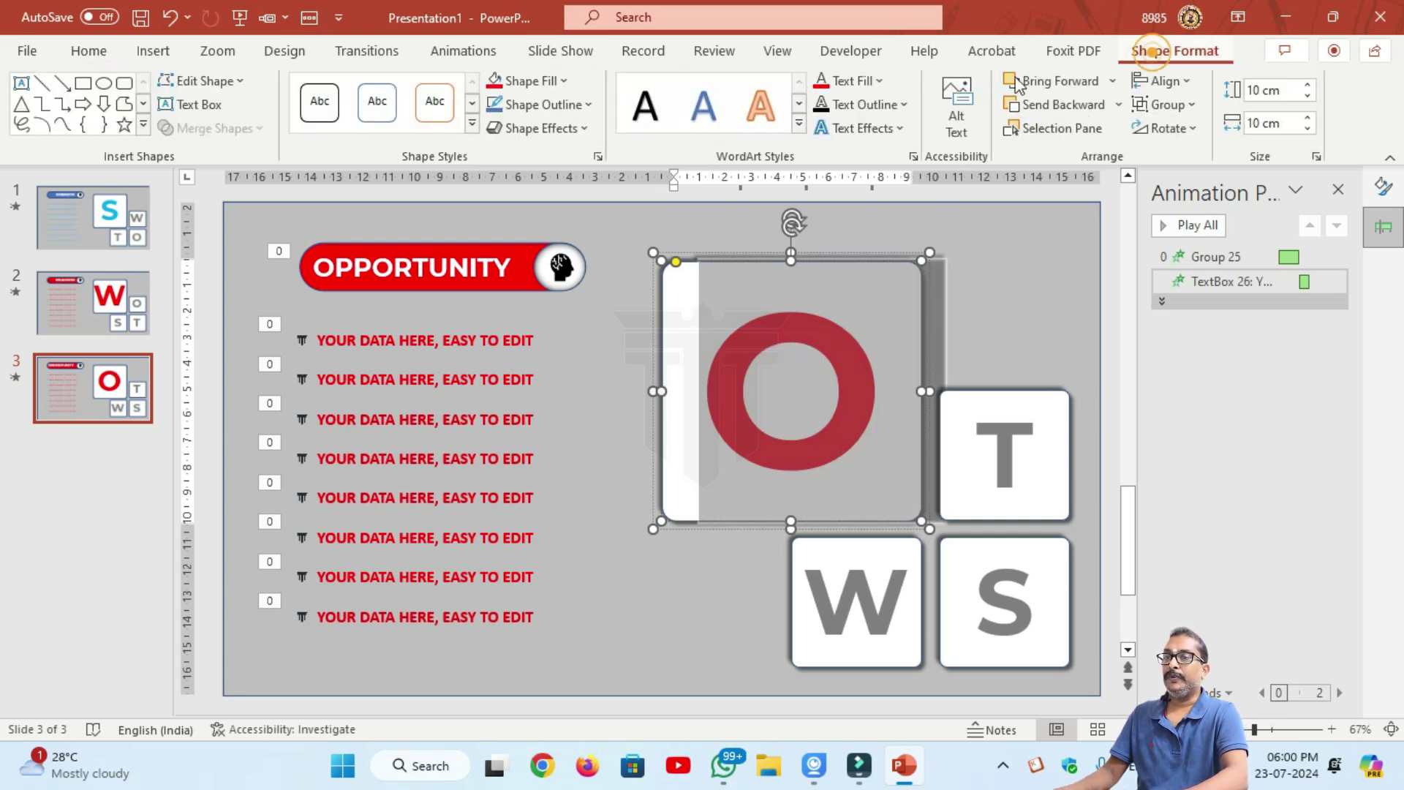
# Colour the big O, the OPPORTUNITY banner fill and the eight list lines yellow.
pyautogui.click(881, 82)
pyautogui.click(872, 274)
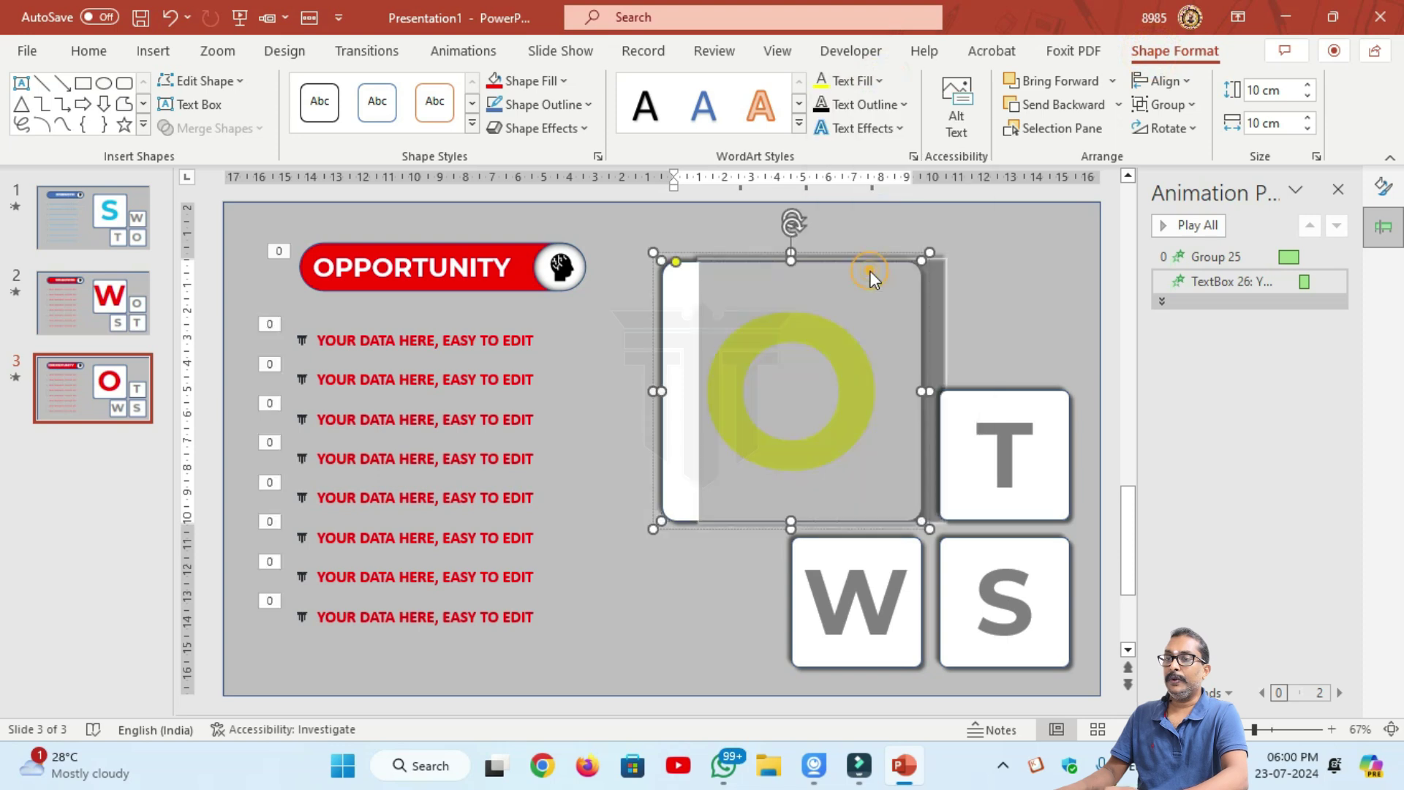
pyautogui.click(518, 286)
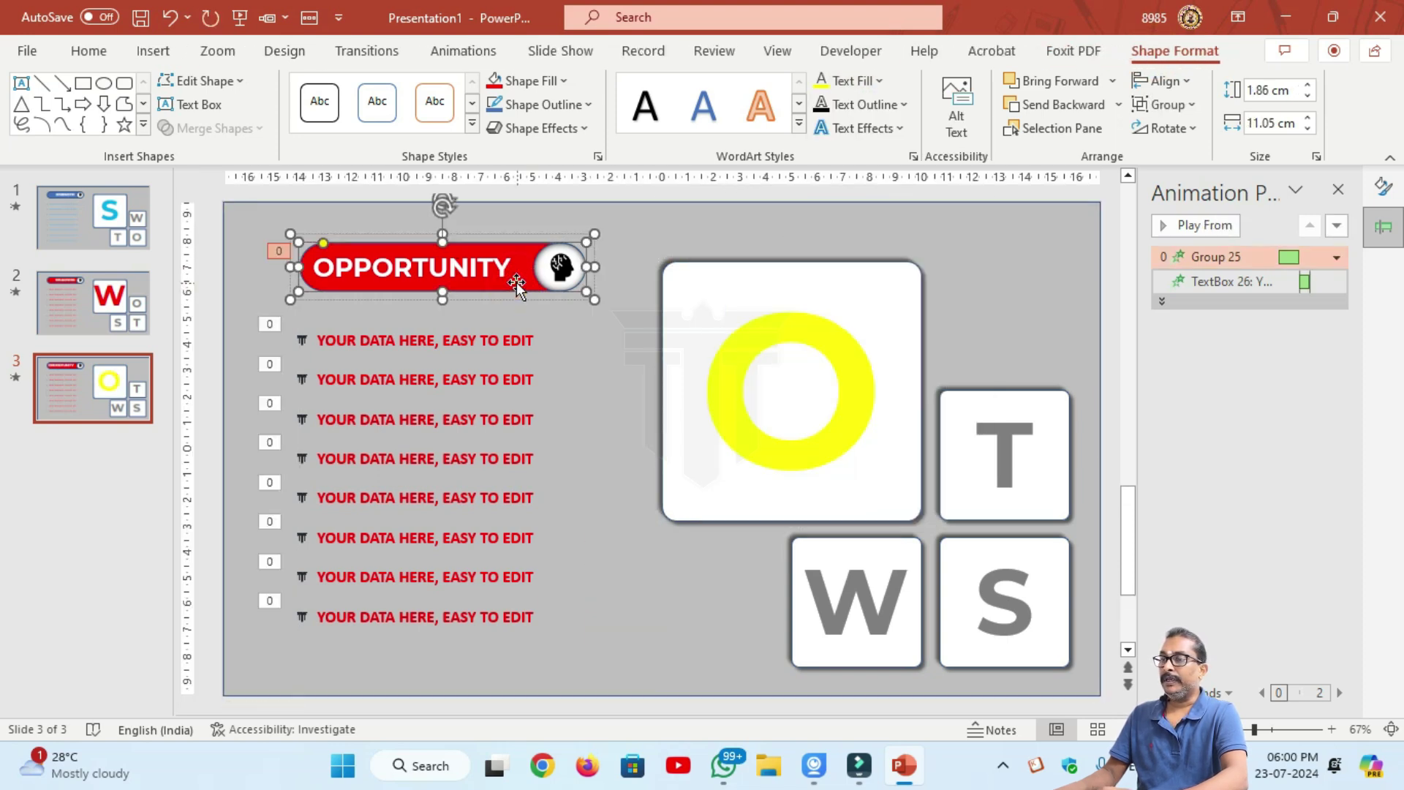
pyautogui.click(564, 82)
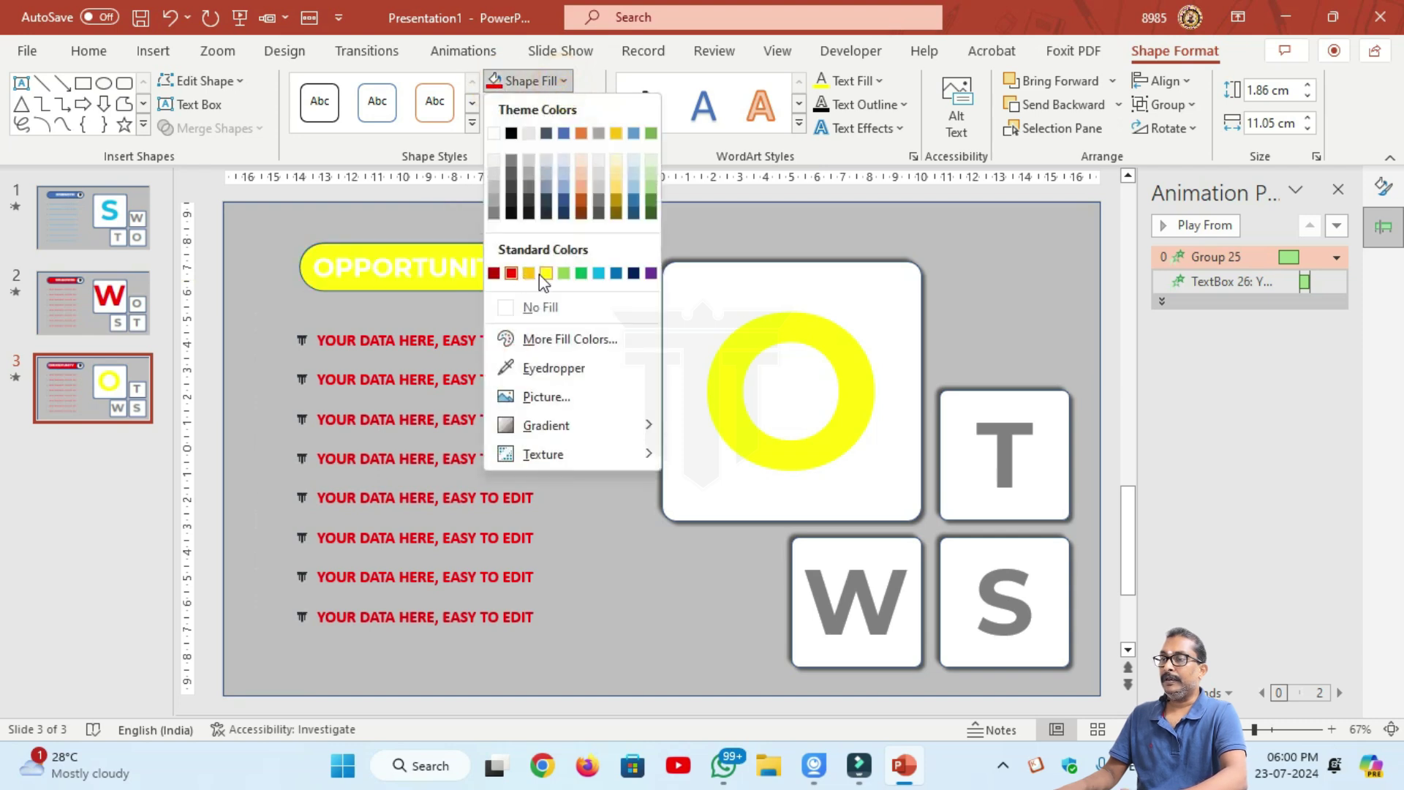
pyautogui.click(540, 275)
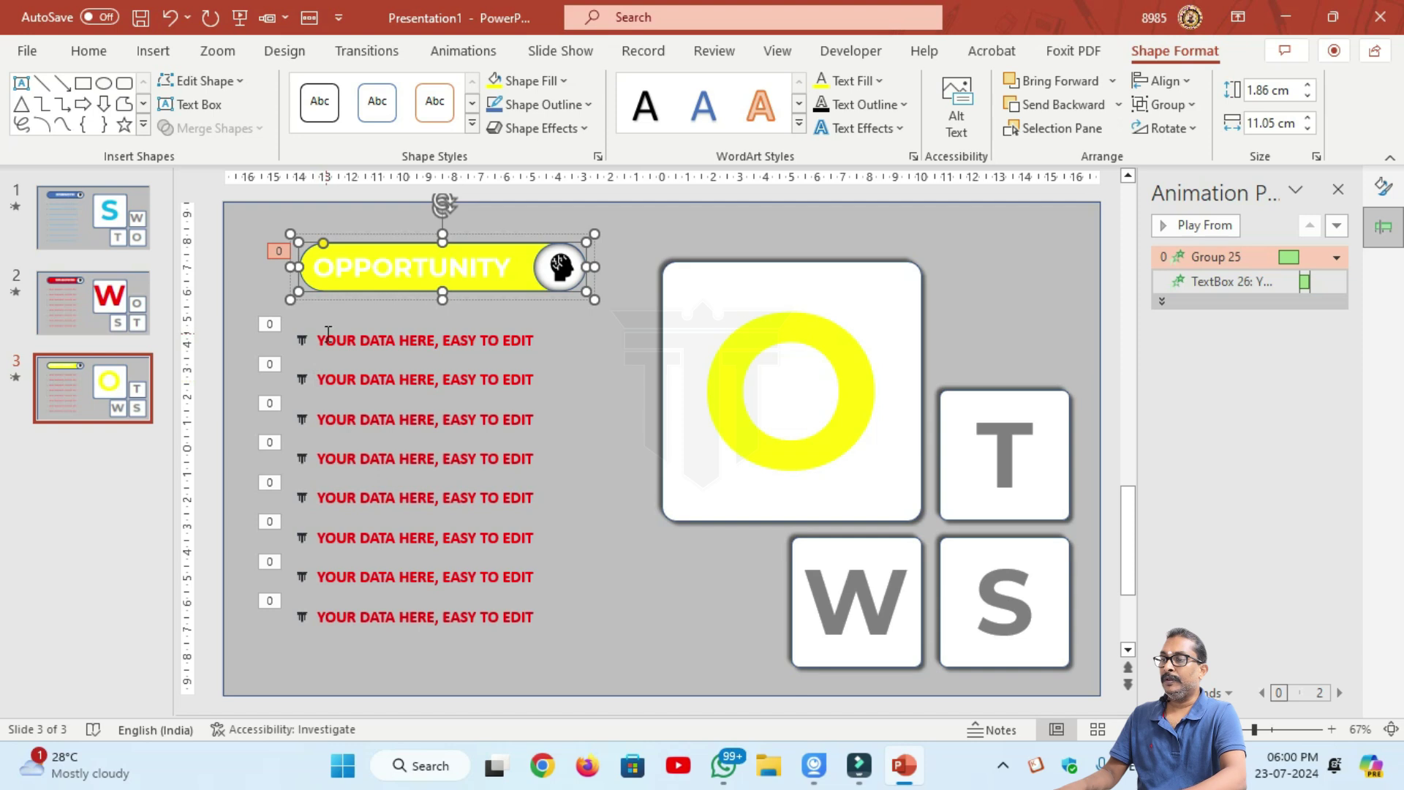
pyautogui.moveTo(328, 332); pyautogui.dragTo(555, 609)
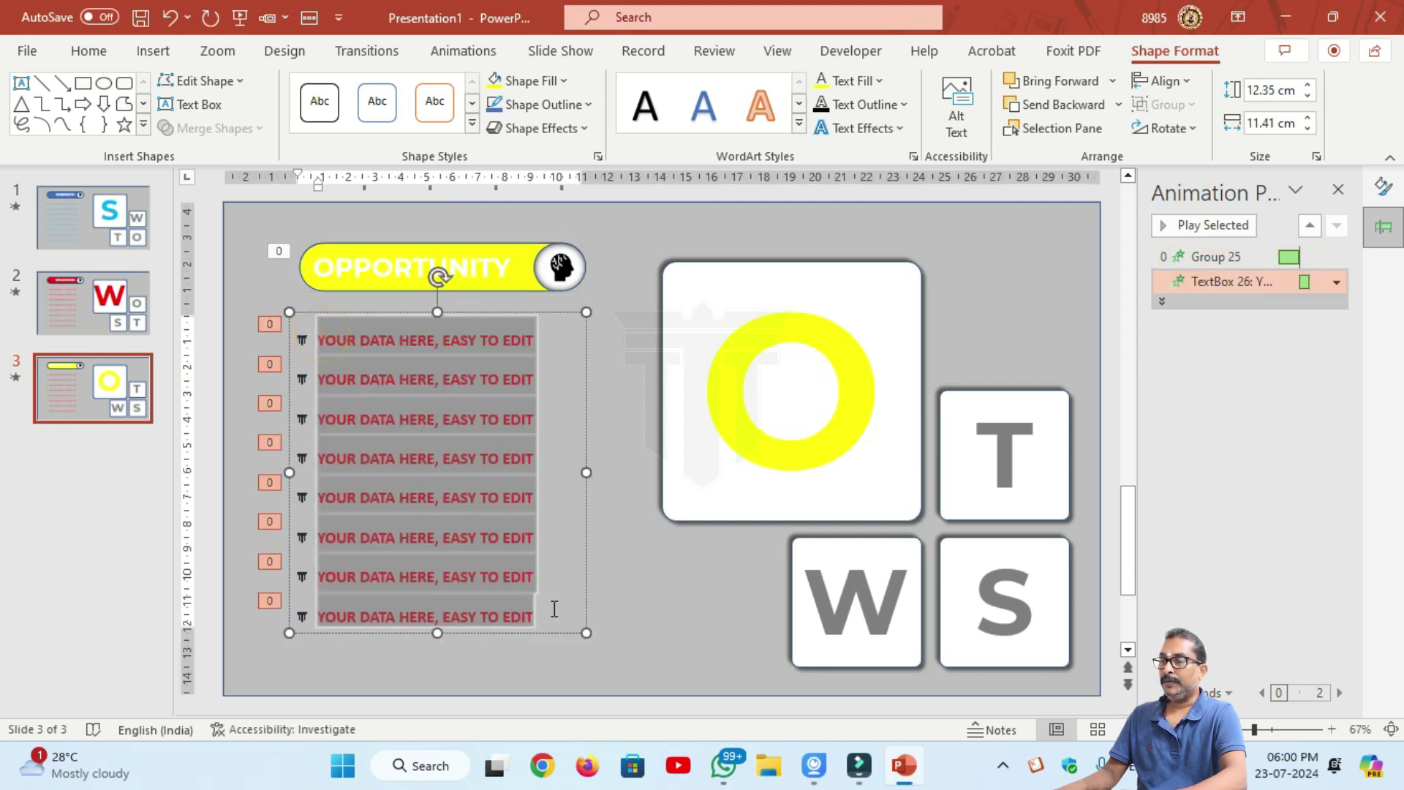
pyautogui.click(822, 82)
pyautogui.click(636, 514)
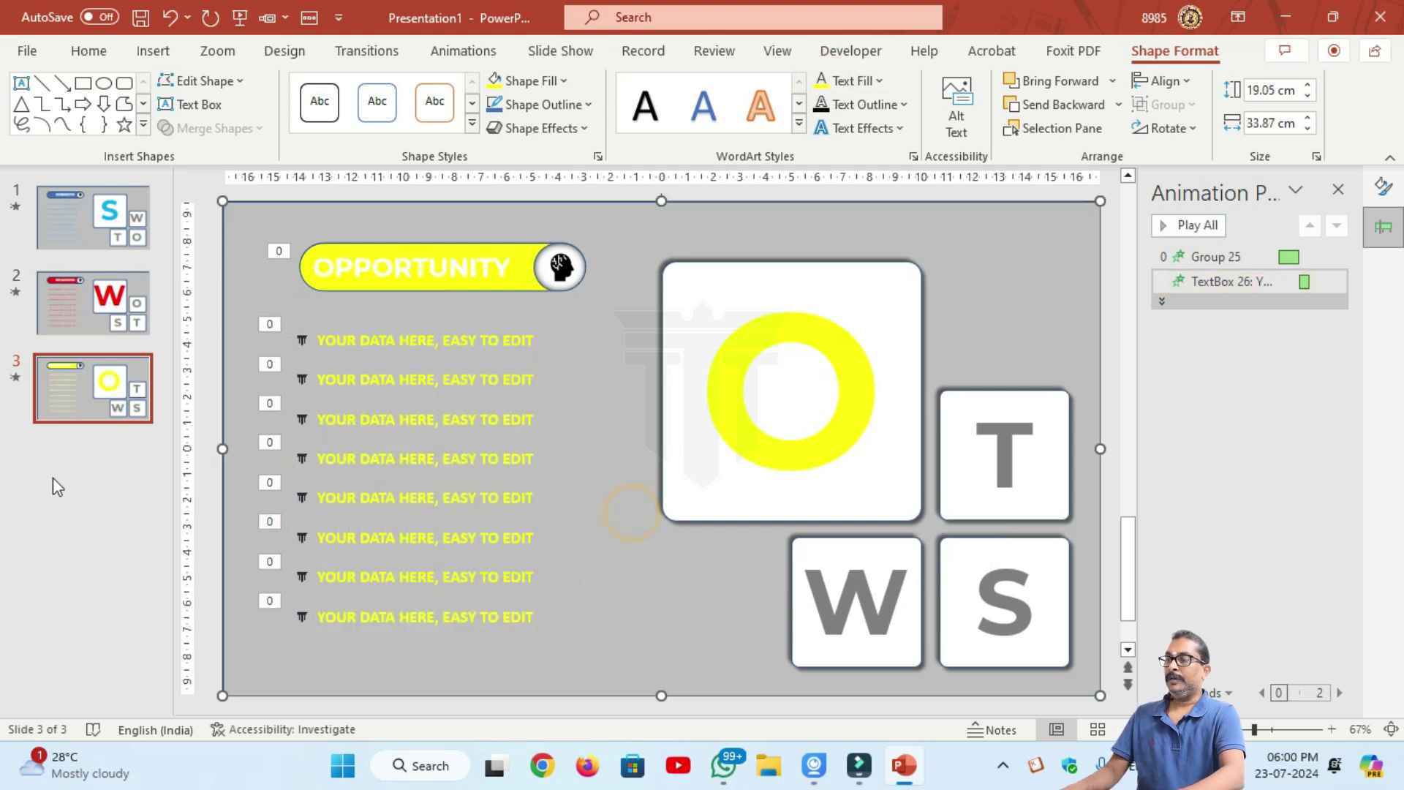
pyautogui.click(49, 424)
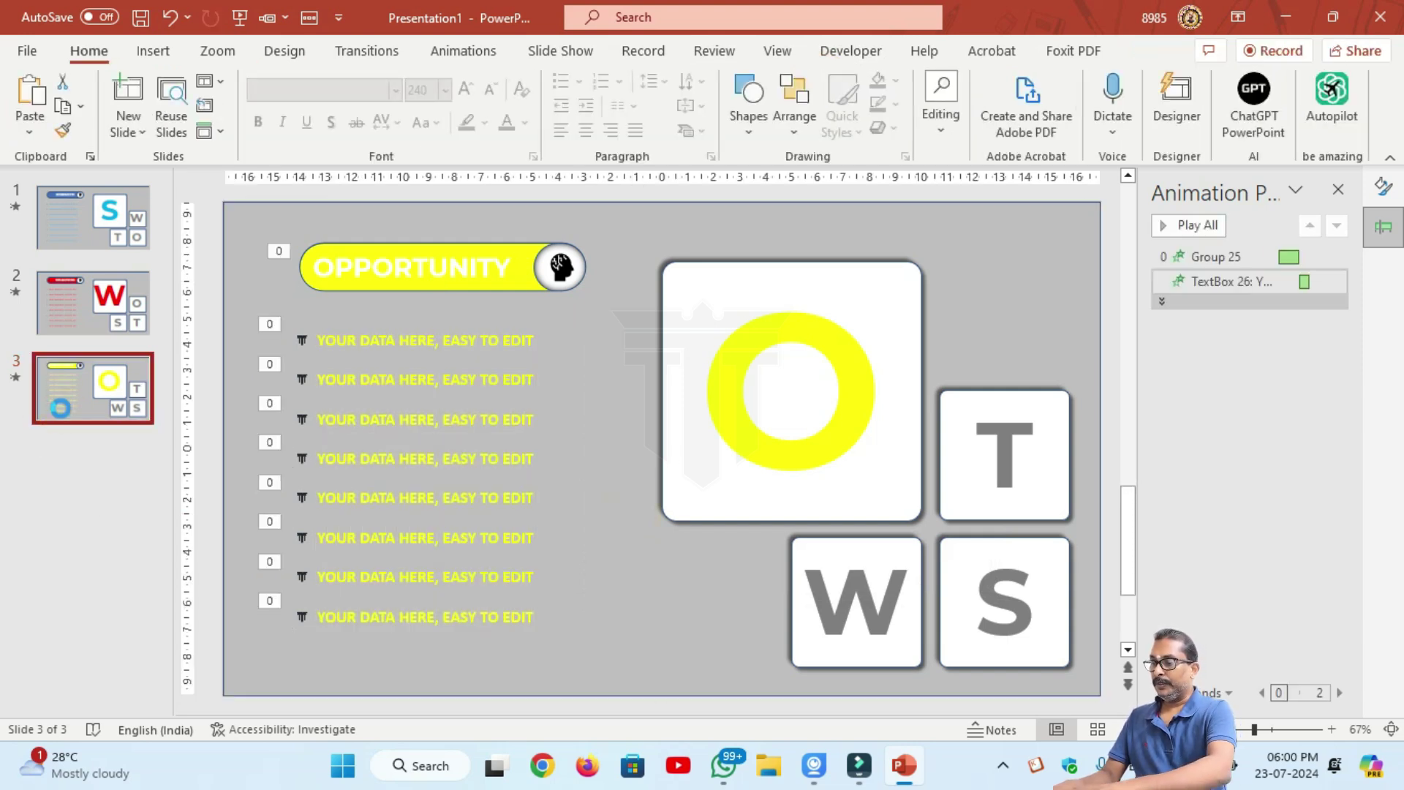
# Duplicate slide 3 and change the big tile's letter from O to T.
pyautogui.hotkey('ctrl', 'd')
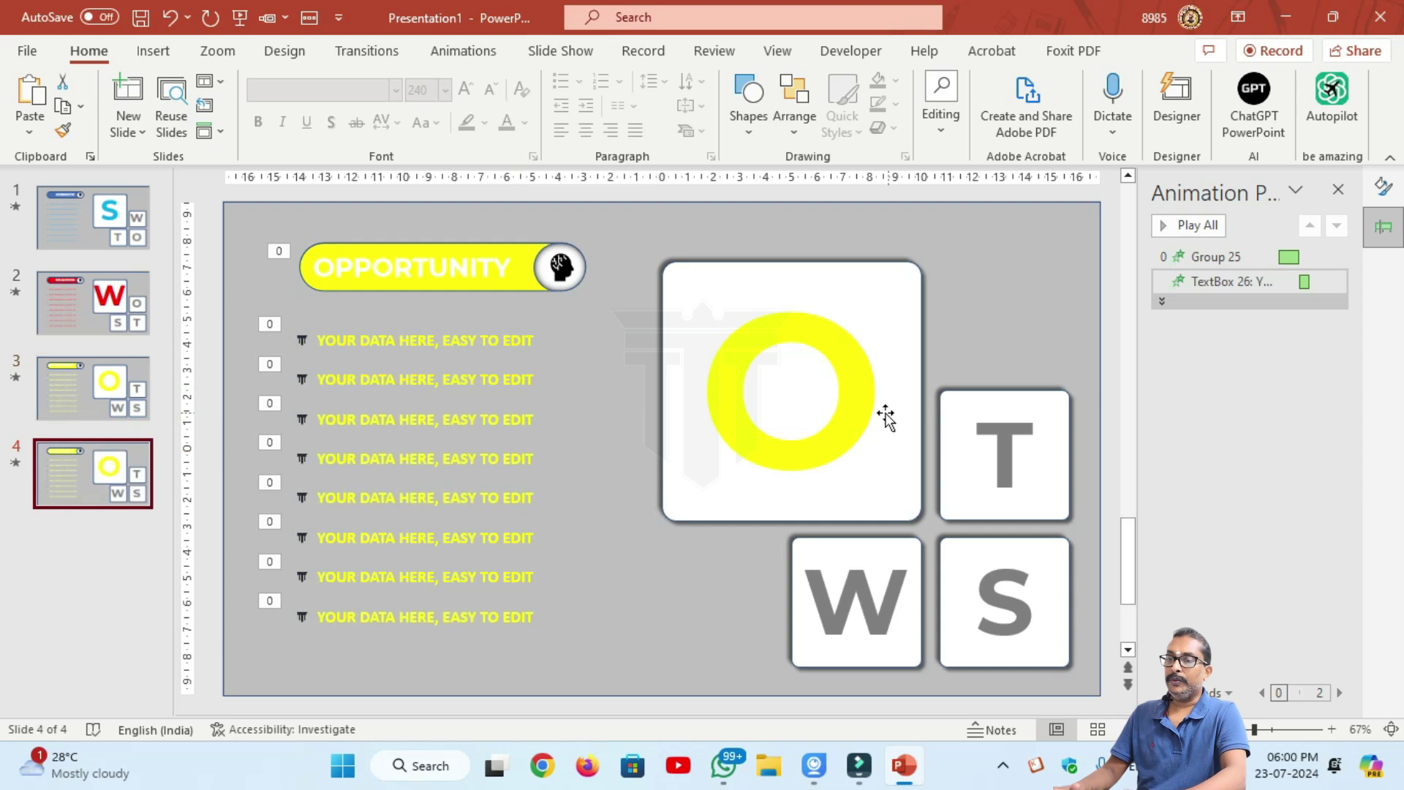
pyautogui.click(864, 403)
pyautogui.press('BackSpace')
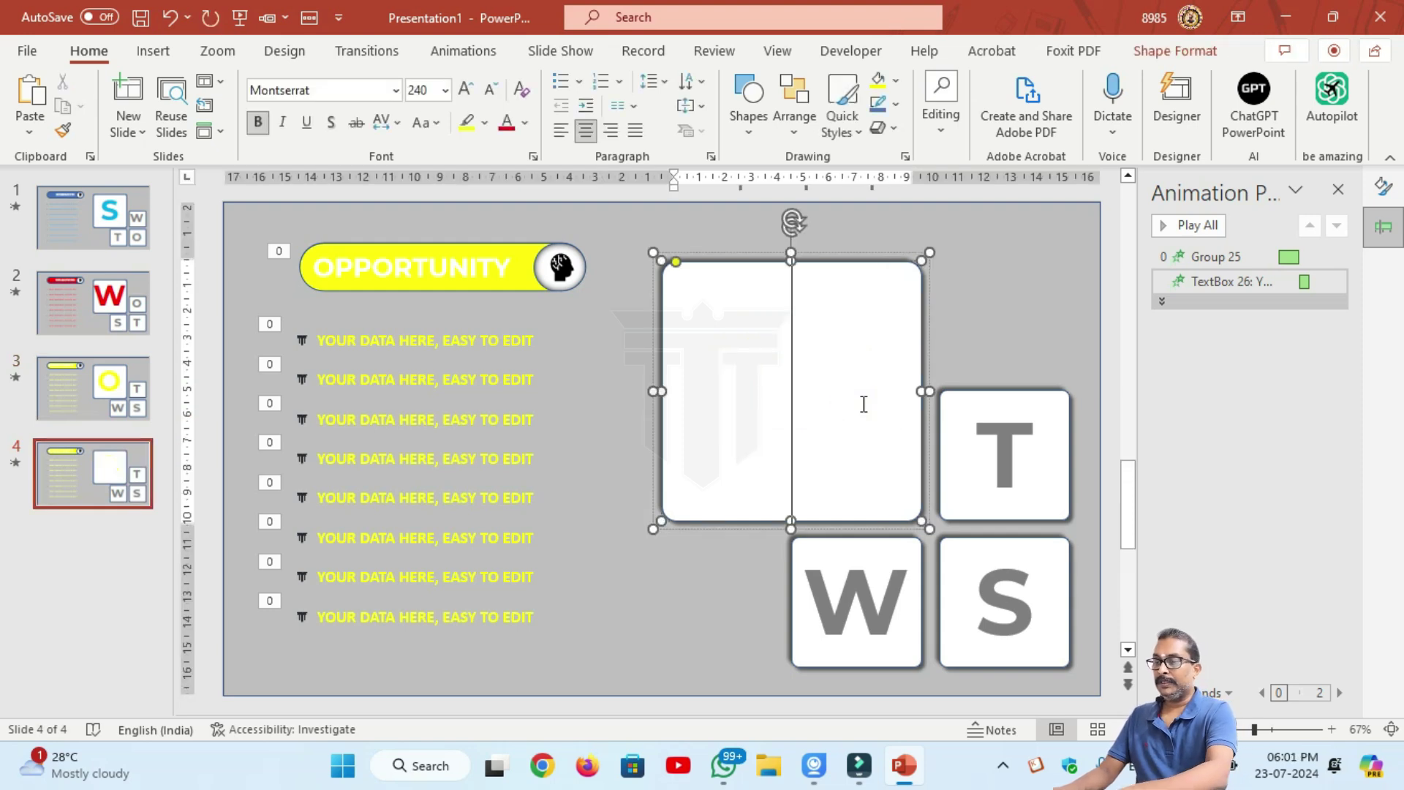
pyautogui.write('T')
# Retype and rearrange the small tiles so they show S, O and W.
pyautogui.click(887, 583)
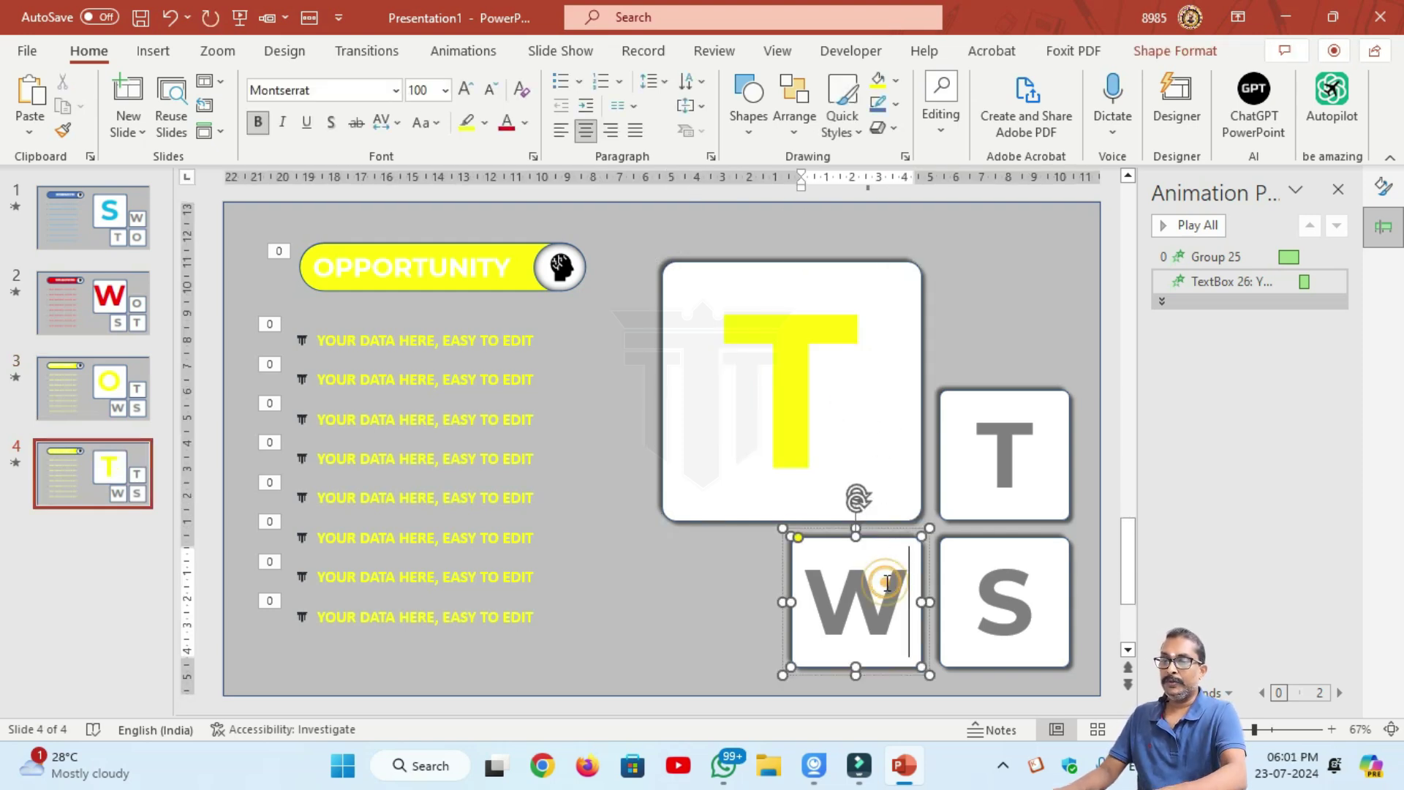
pyautogui.press('BackSpace')
pyautogui.write('O')
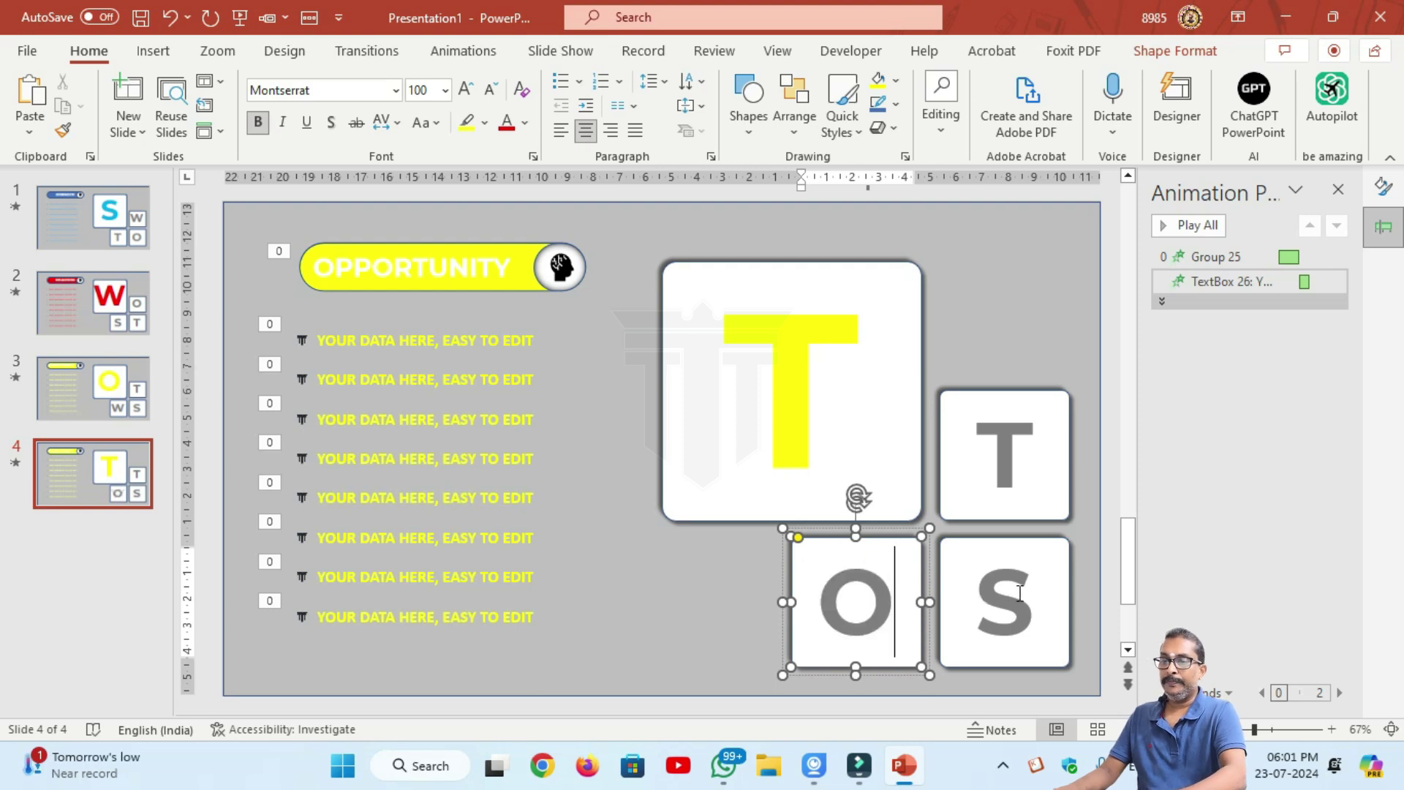
pyautogui.click(1021, 592)
pyautogui.press('BackSpace')
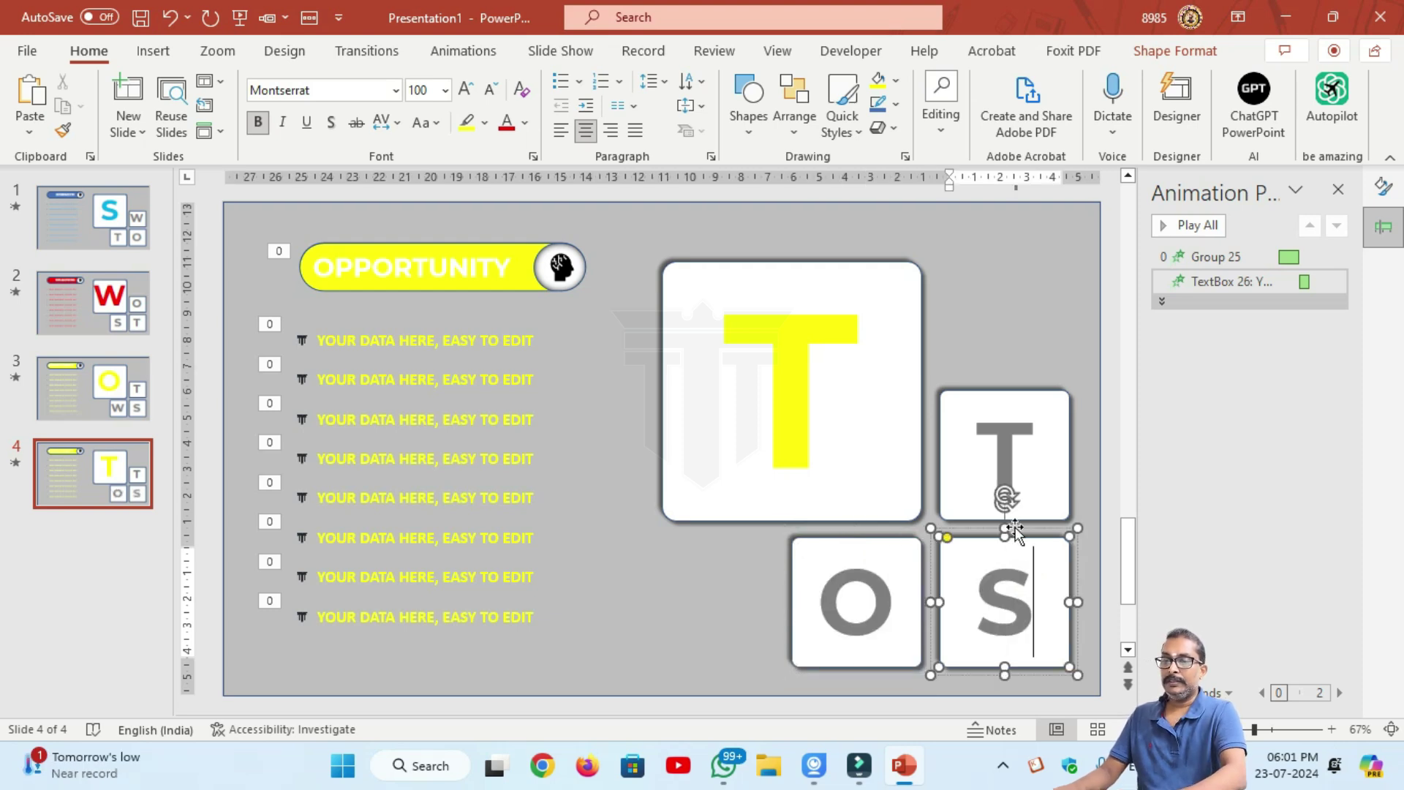
pyautogui.click(1017, 446)
pyautogui.write('W')
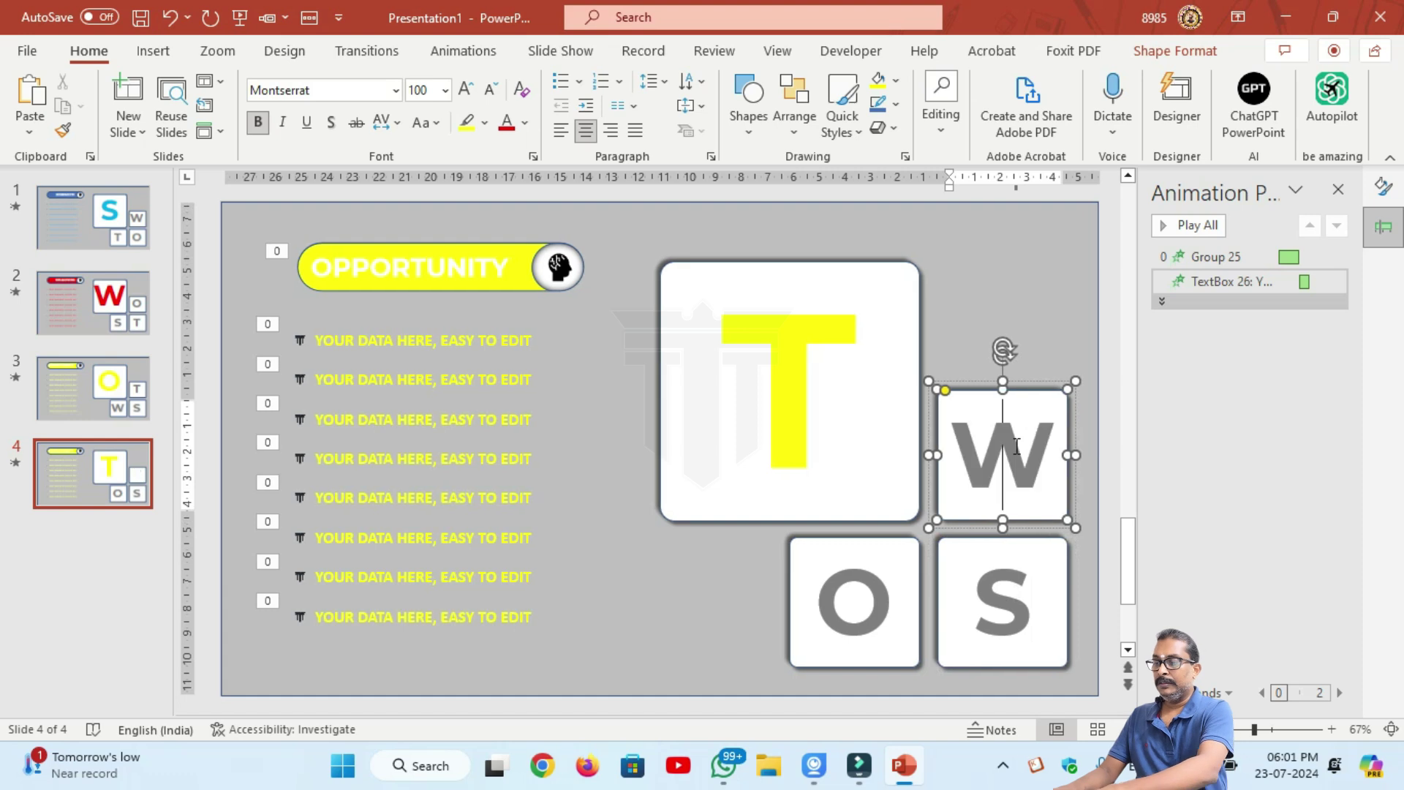
pyautogui.click(1011, 604)
pyautogui.doubleClick(1012, 604)
pyautogui.press('BackSpace')
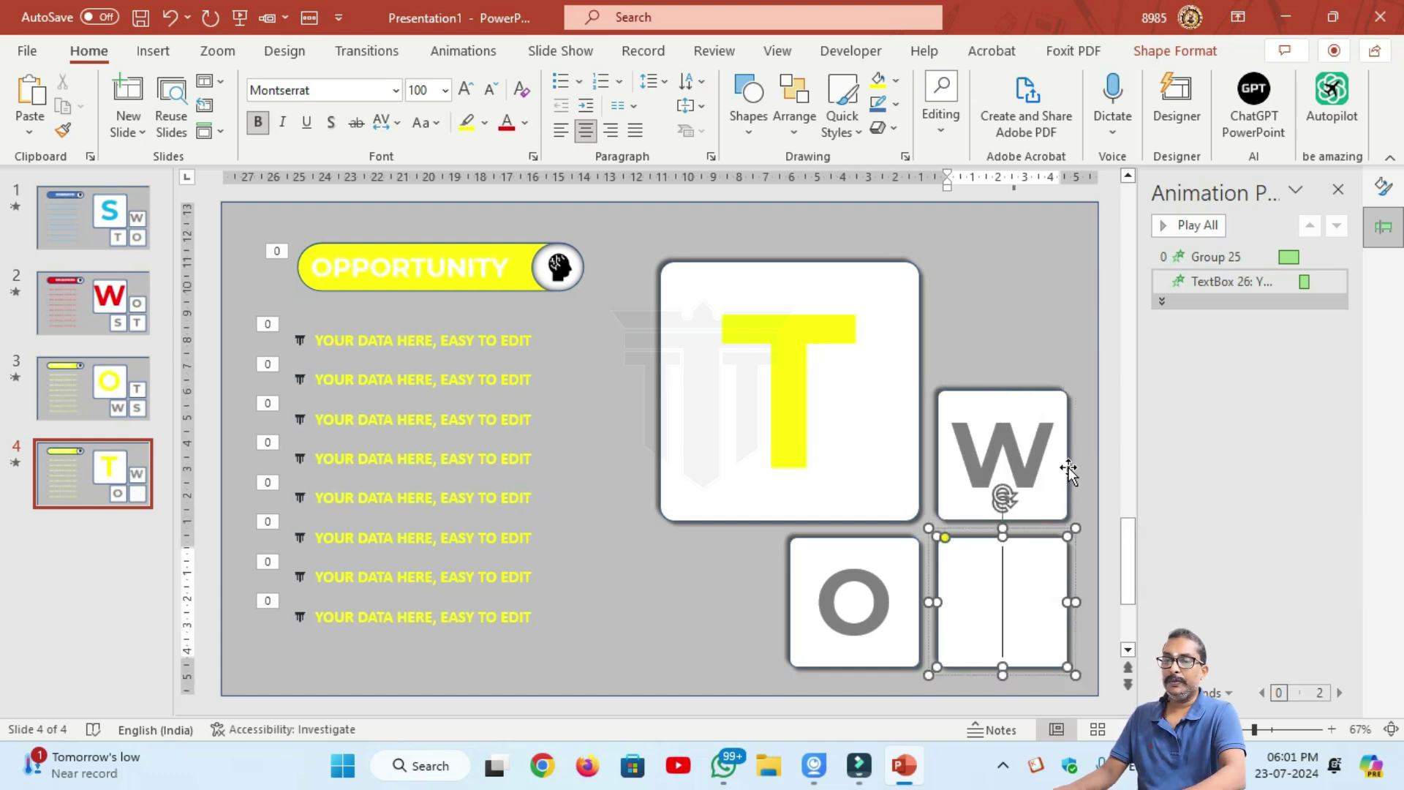
pyautogui.moveTo(1069, 472); pyautogui.dragTo(1069, 619)
pyautogui.click(1042, 453)
pyautogui.write('S')
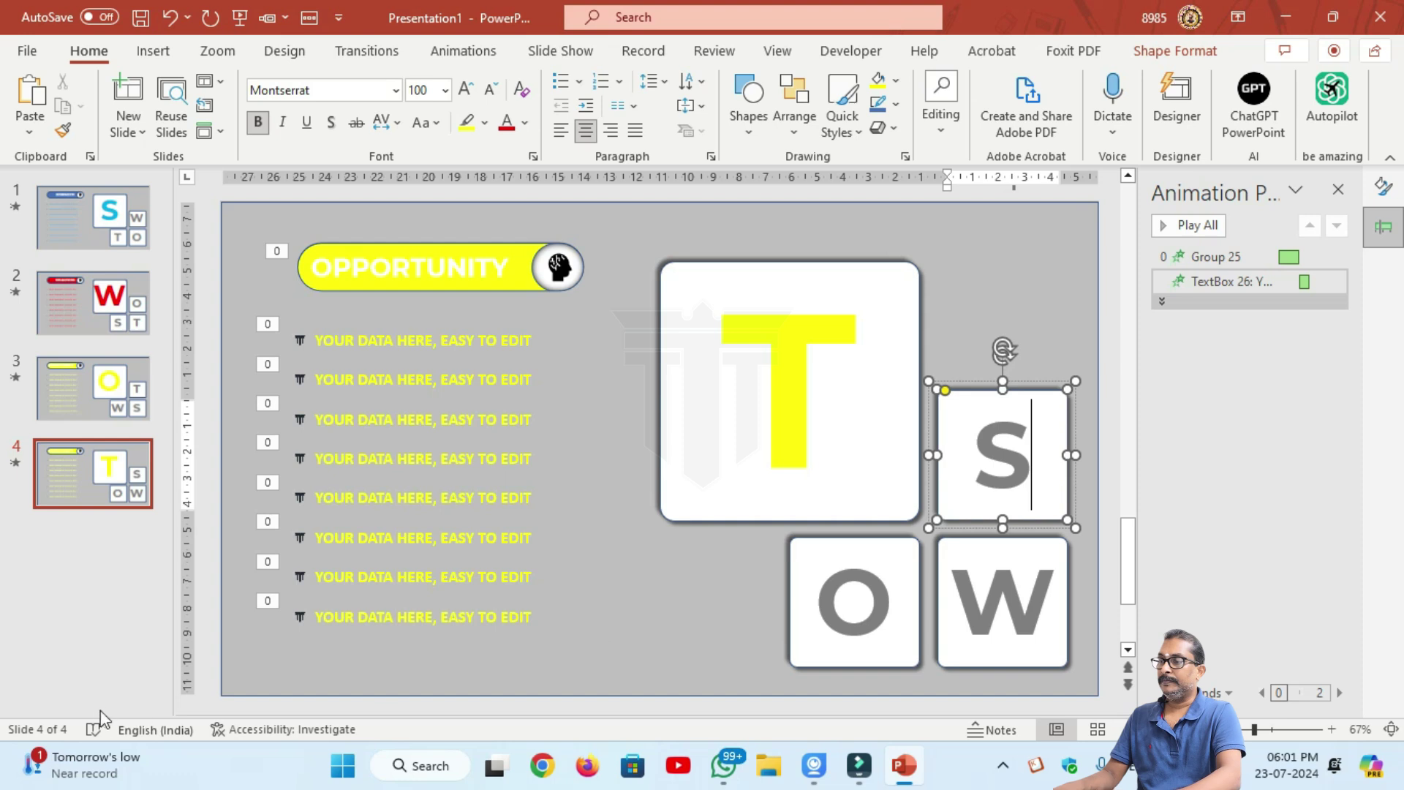
pyautogui.click(111, 674)
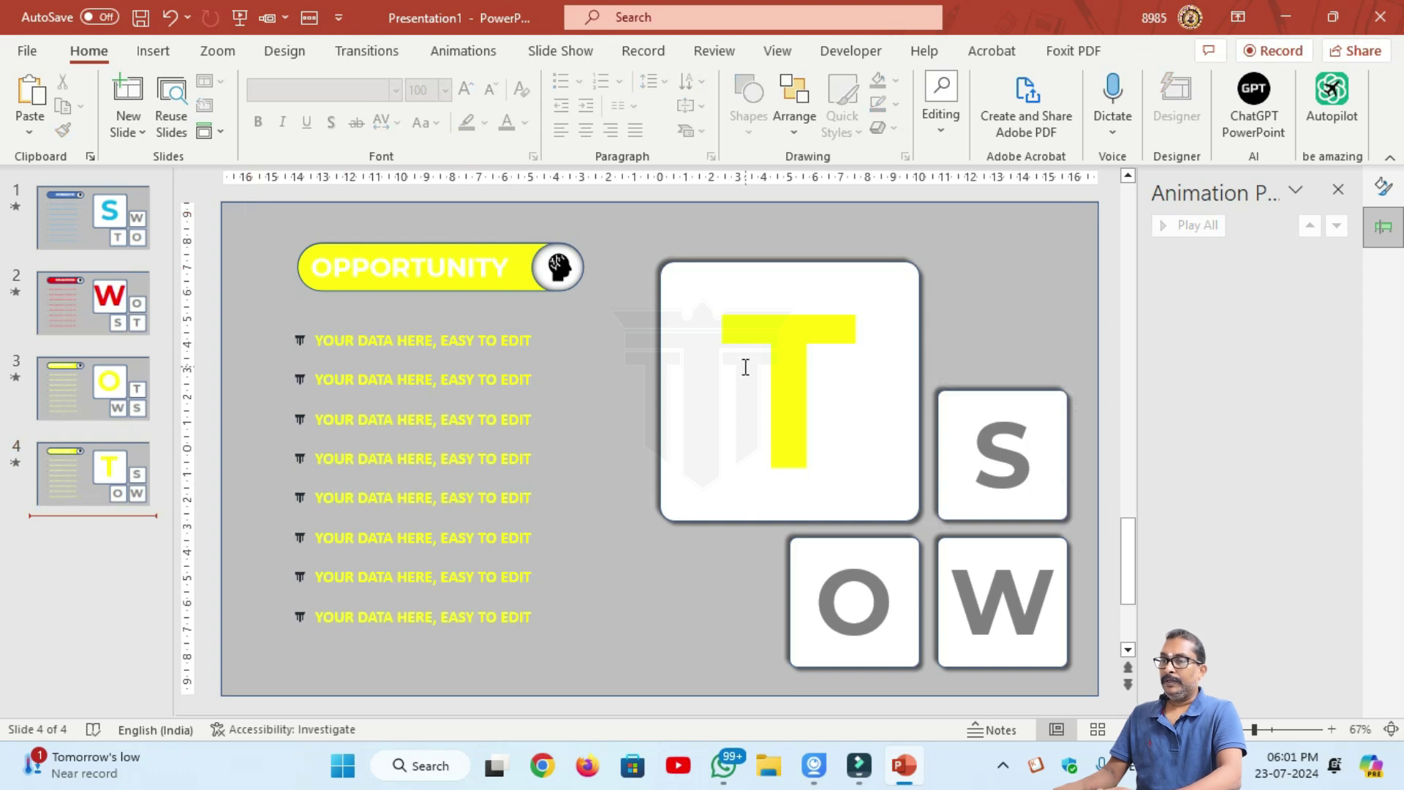
# Colour the big T letter on slide 4 dark red.
pyautogui.click(503, 260)
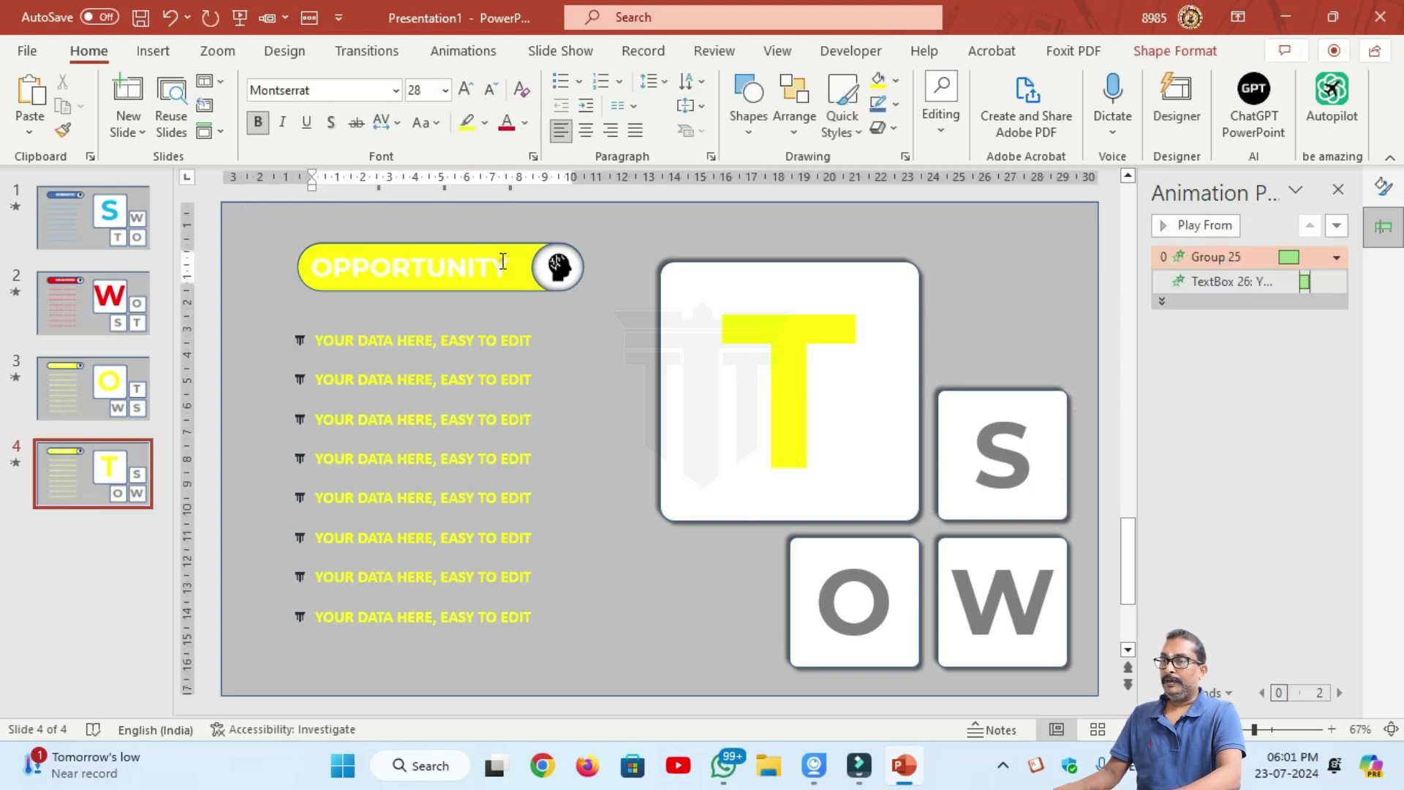
pyautogui.click(790, 417)
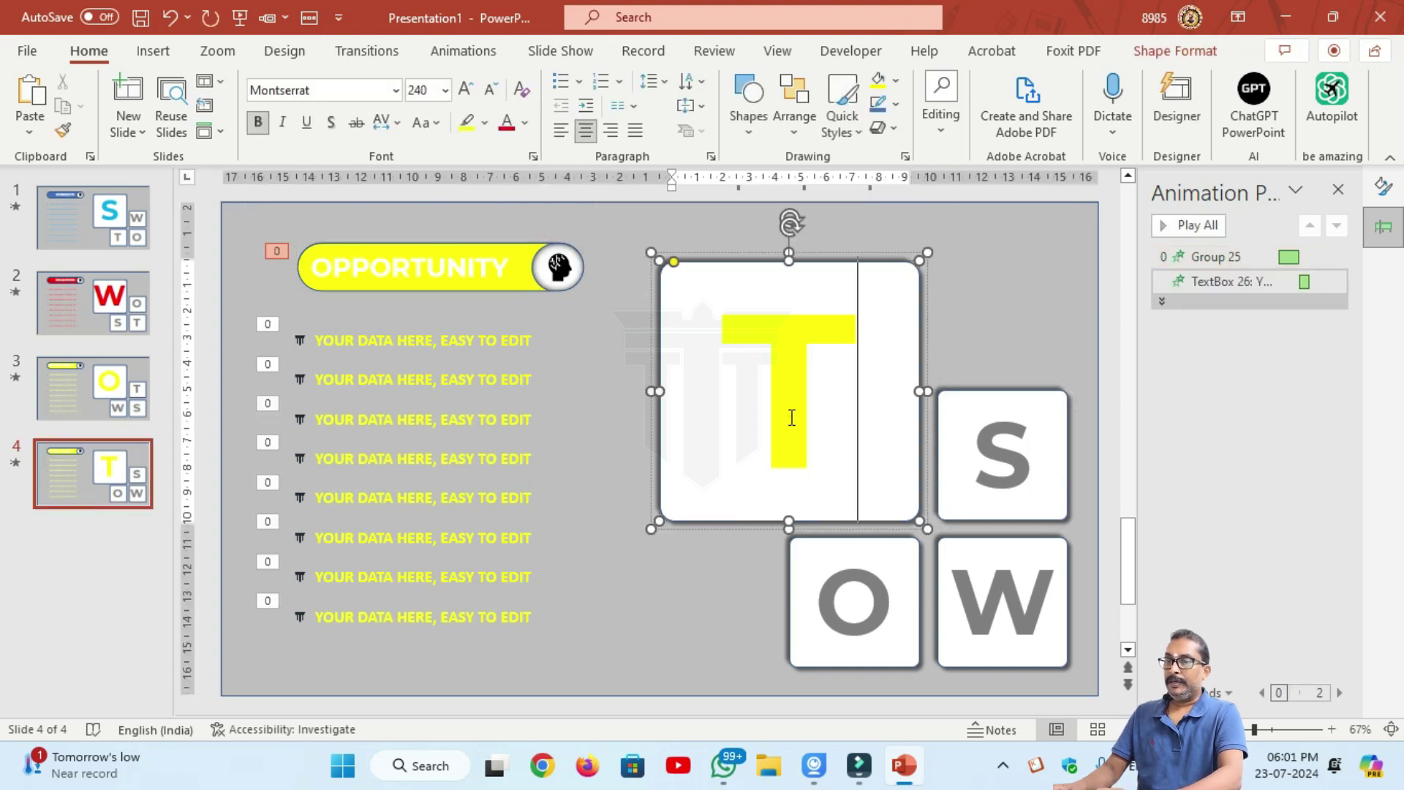
pyautogui.click(1173, 55)
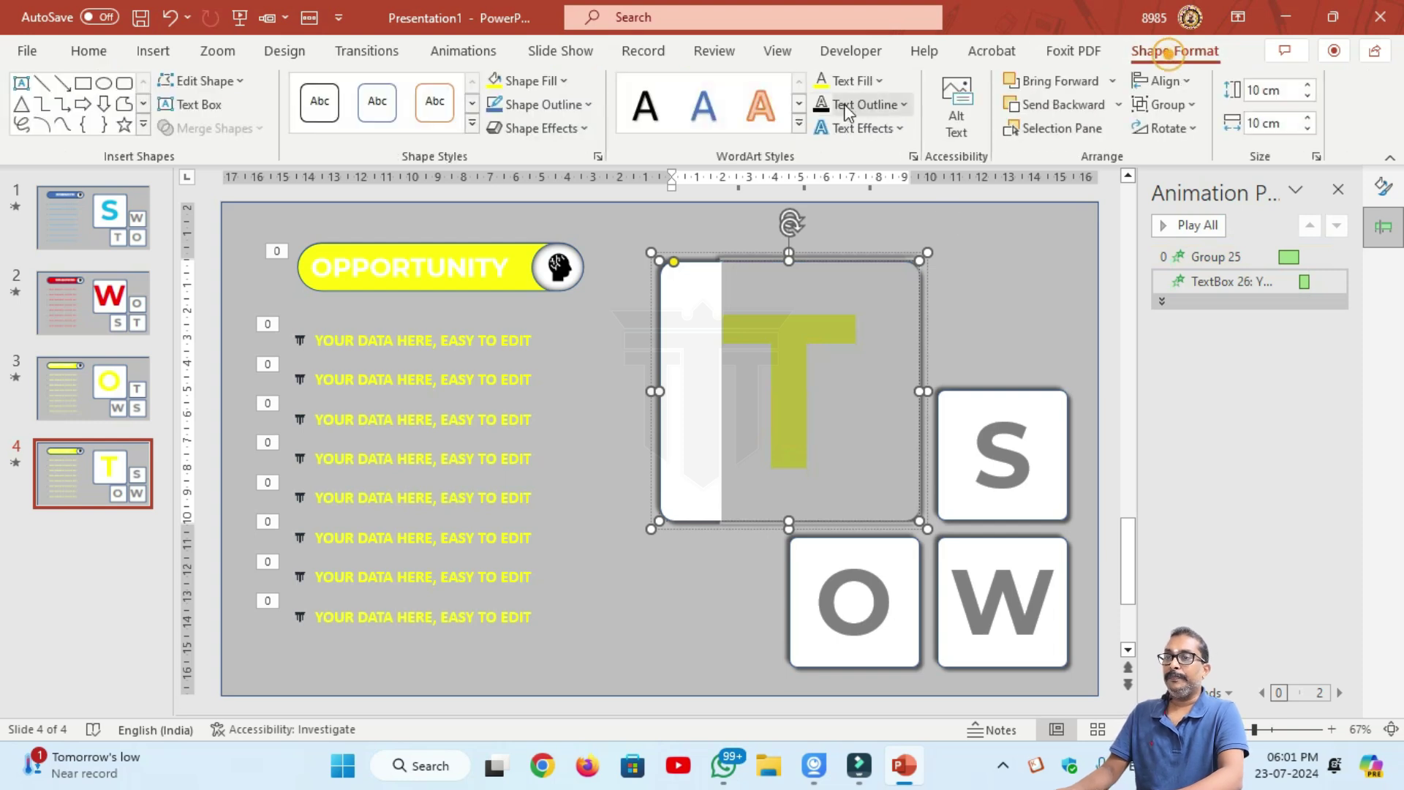
pyautogui.click(882, 81)
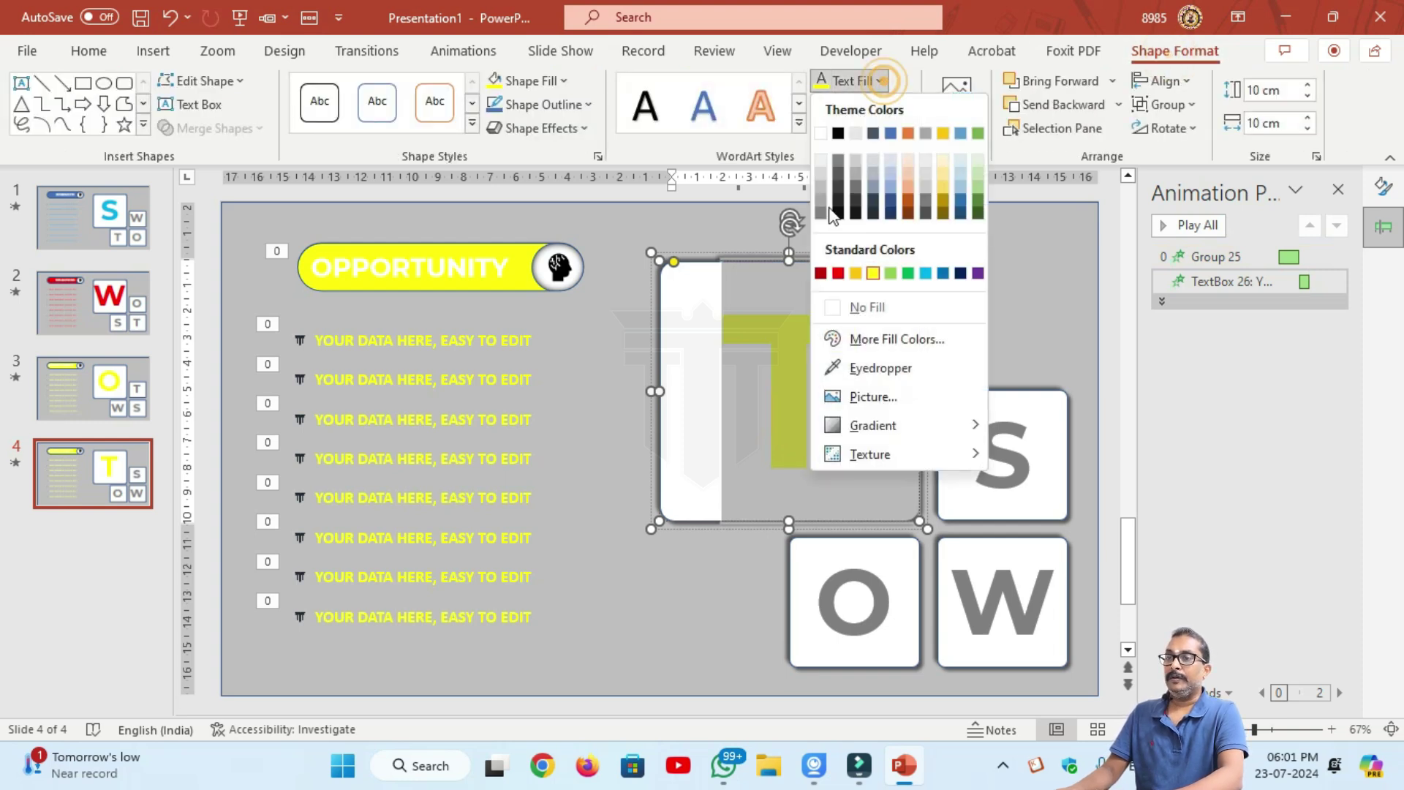
pyautogui.click(820, 275)
# Fill the OPPORTUNITY label bar with dark red.
pyautogui.doubleClick(441, 280)
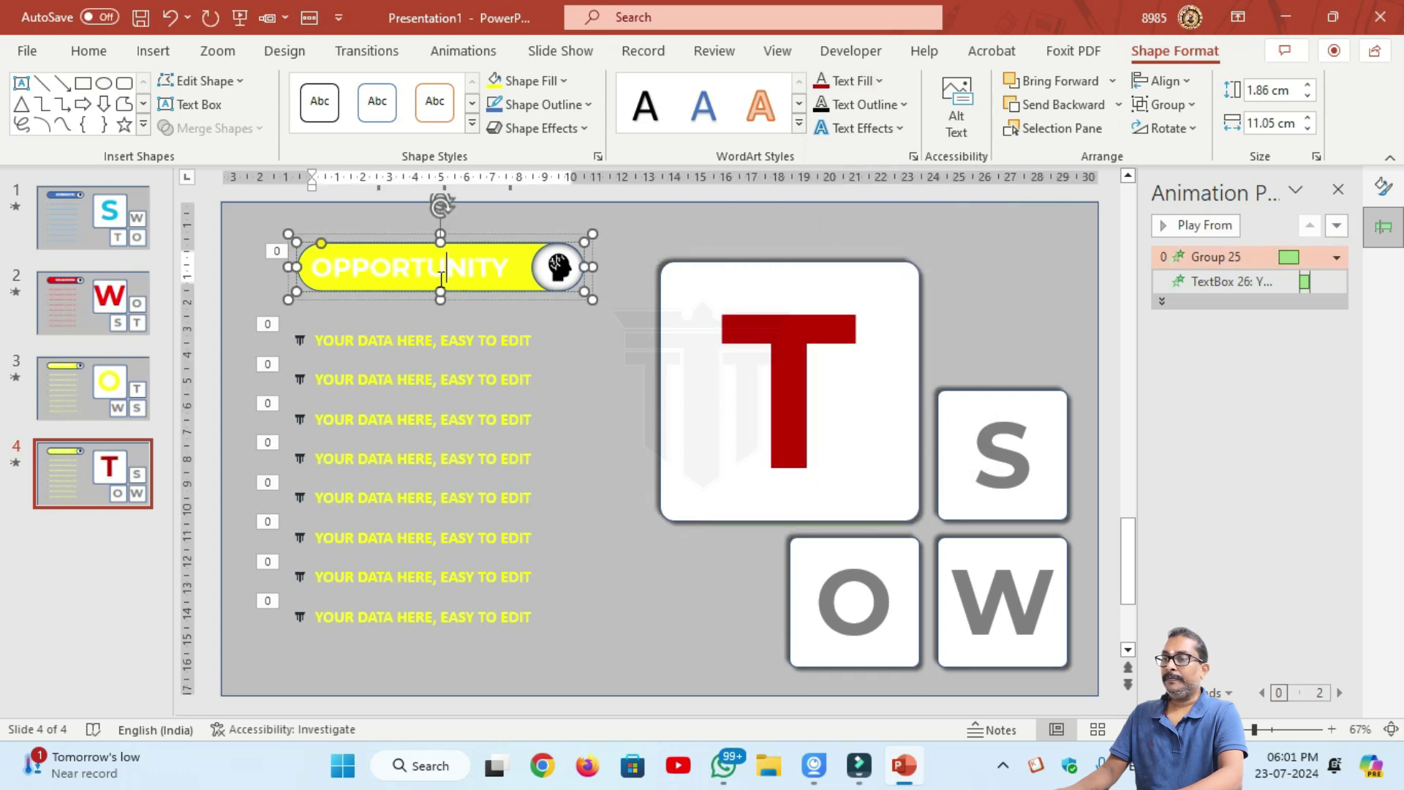
pyautogui.click(366, 292)
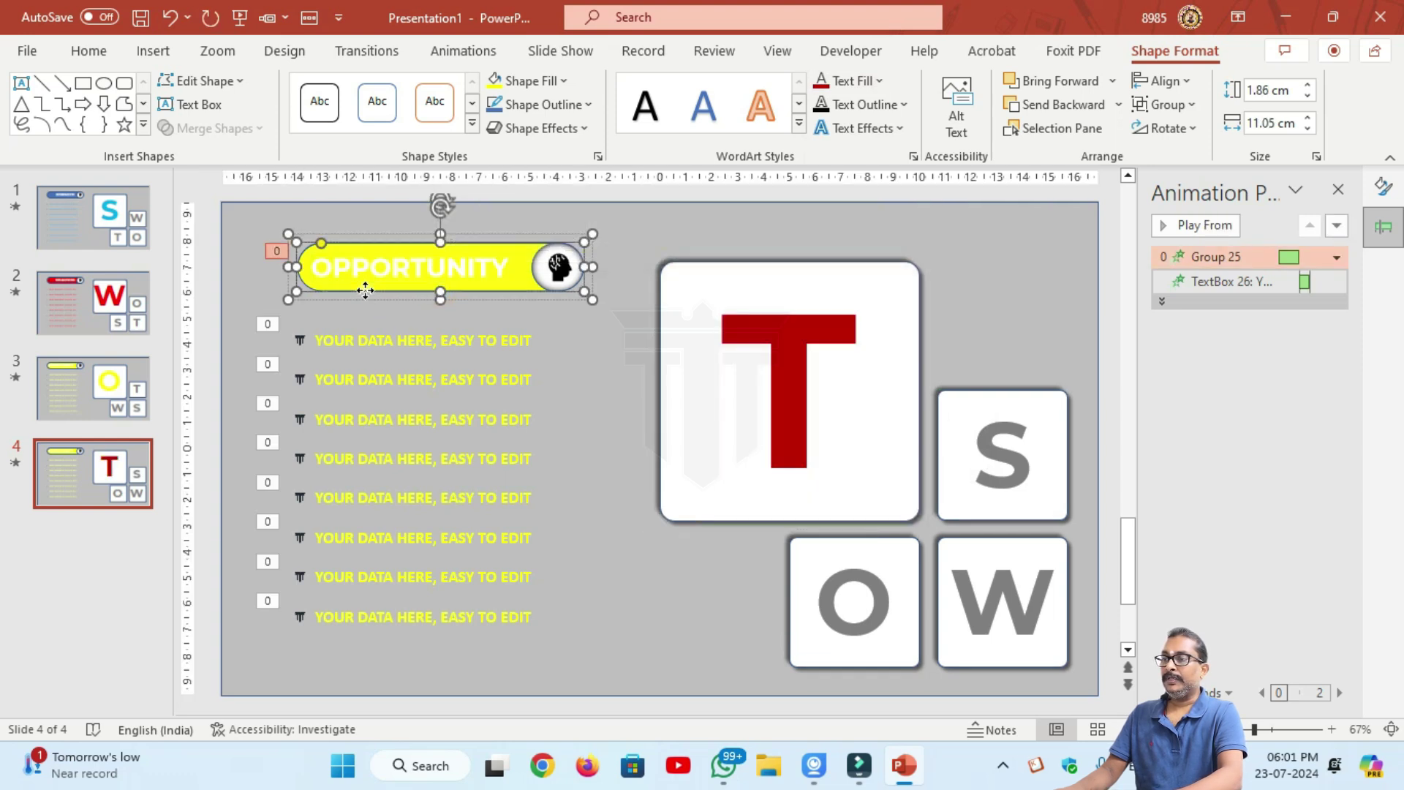
pyautogui.click(563, 82)
pyautogui.click(493, 274)
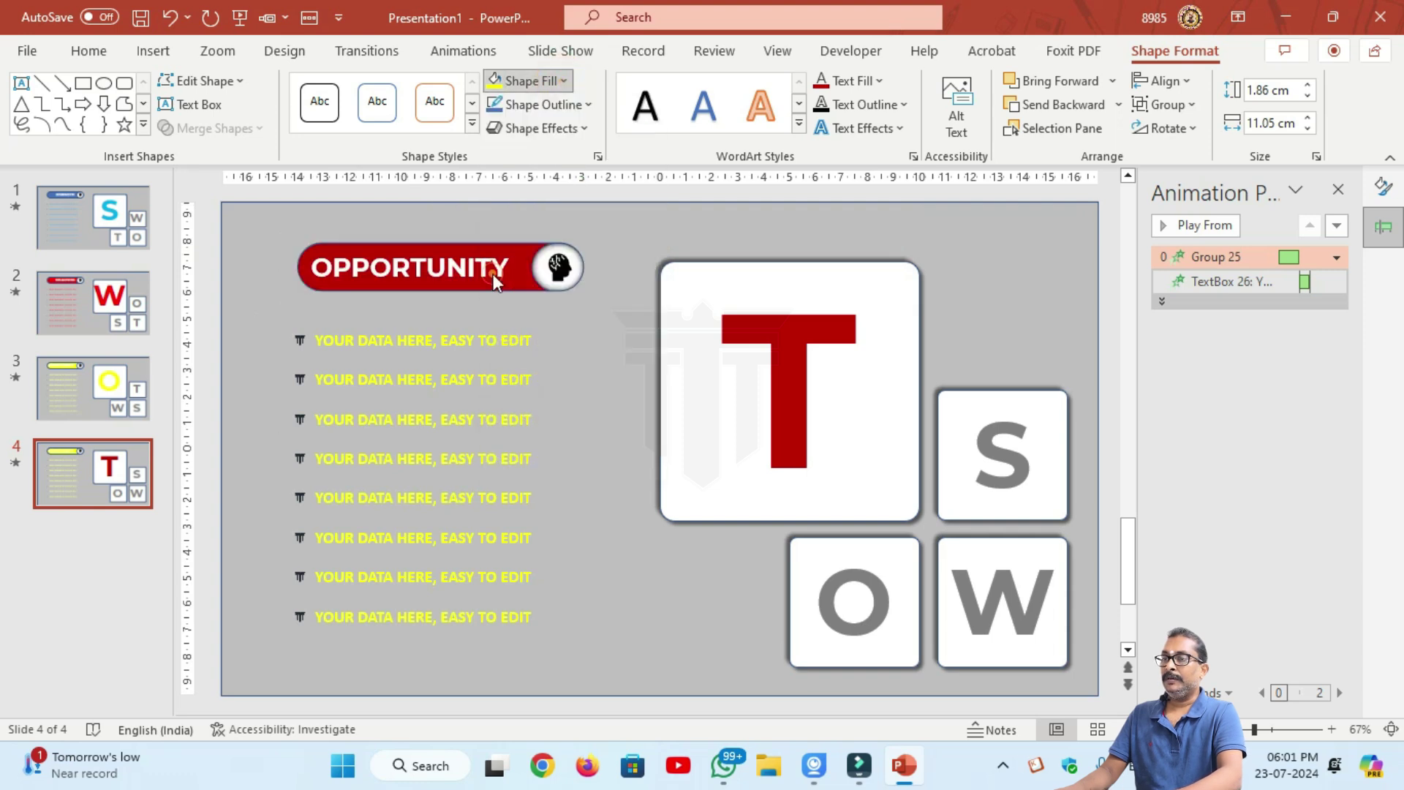
# Recolour the bullet list text red, then play the slide show from the start.
pyautogui.moveTo(322, 340); pyautogui.dragTo(571, 629)
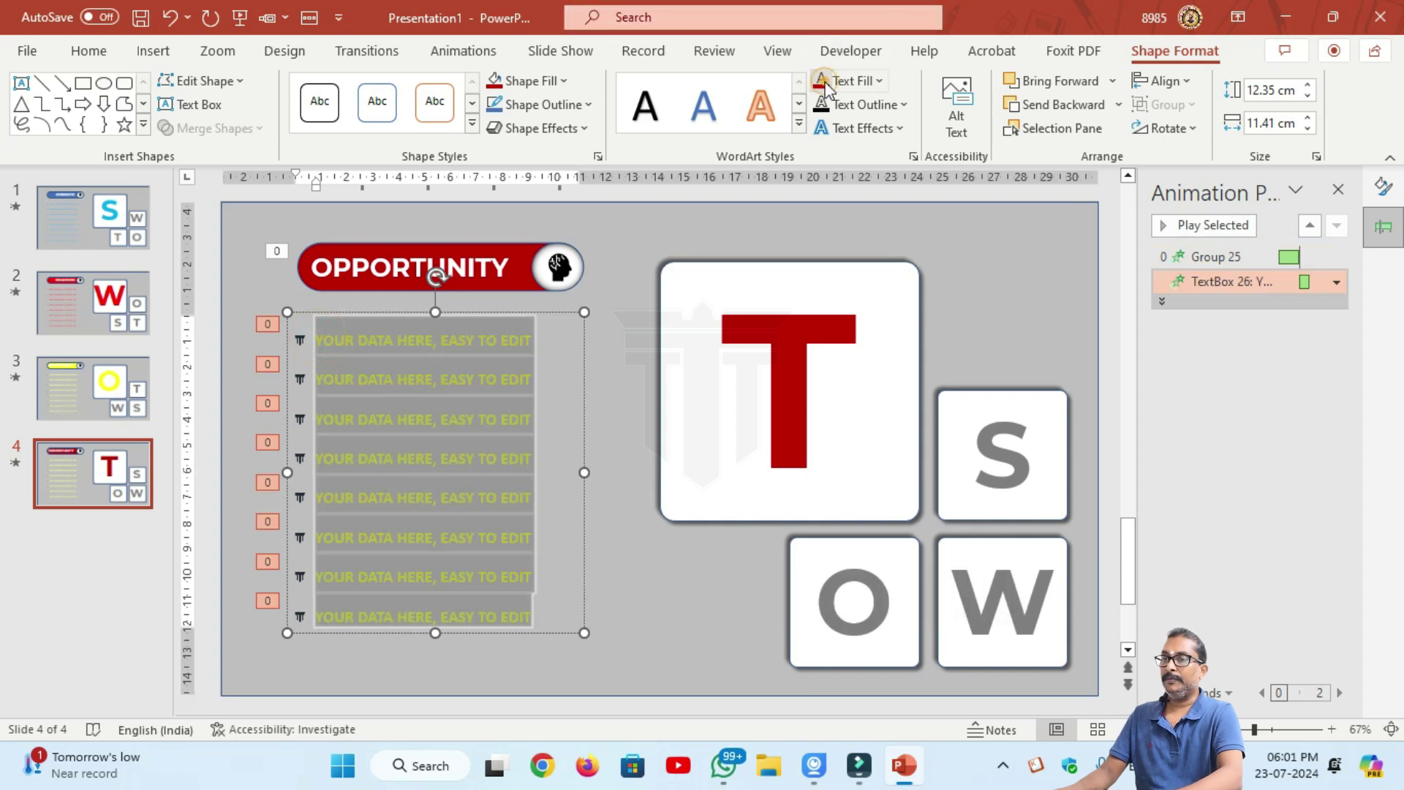
pyautogui.click(48, 585)
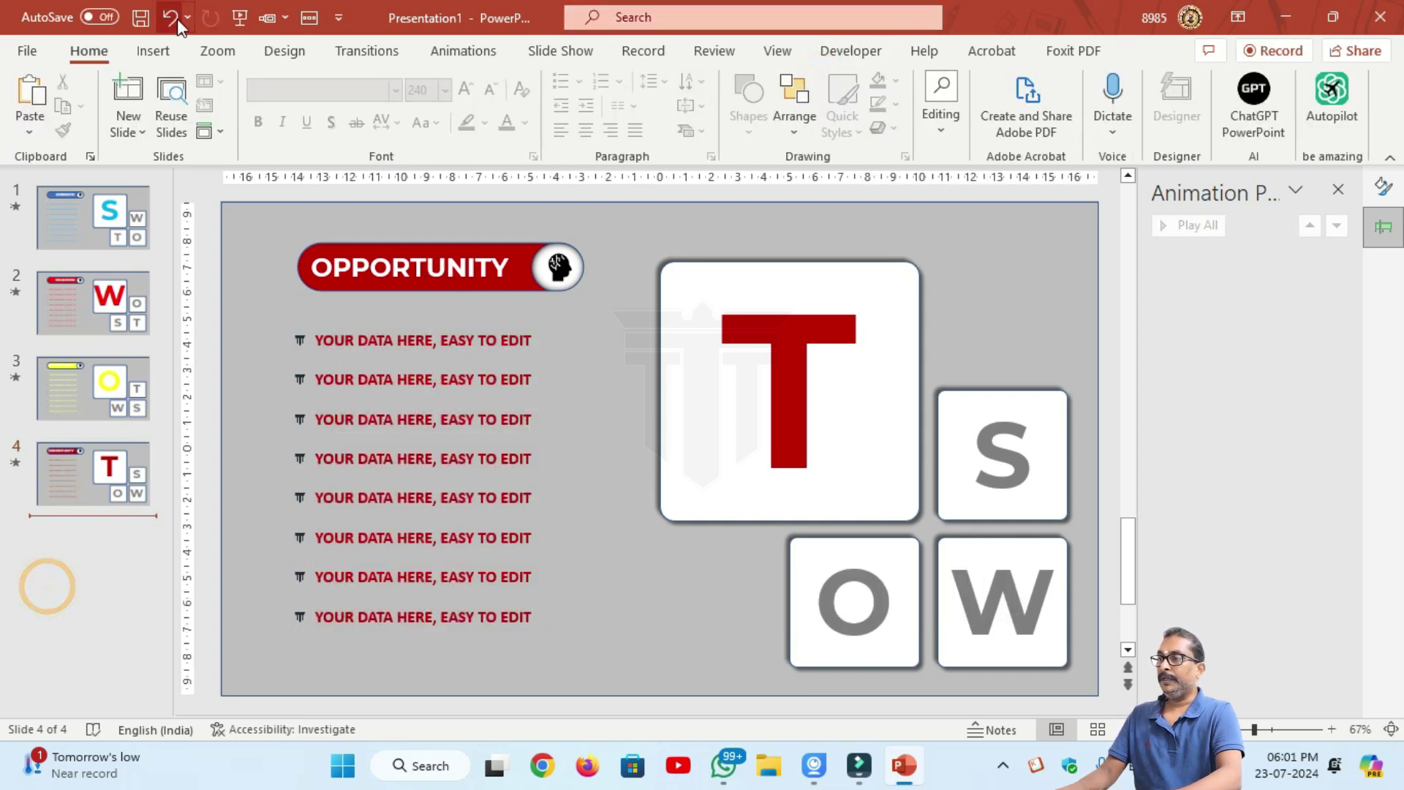
pyautogui.click(238, 17)
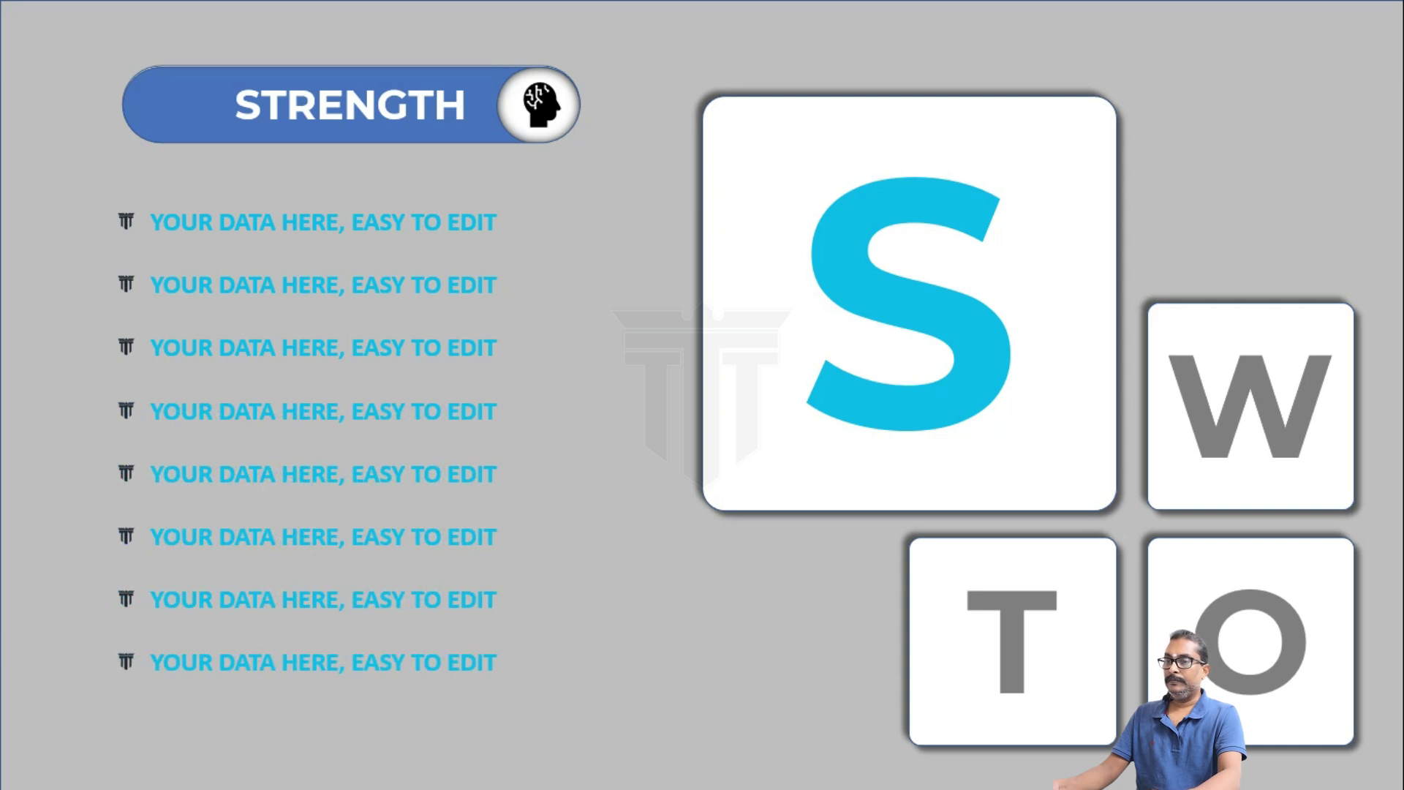
pyautogui.press('Right')
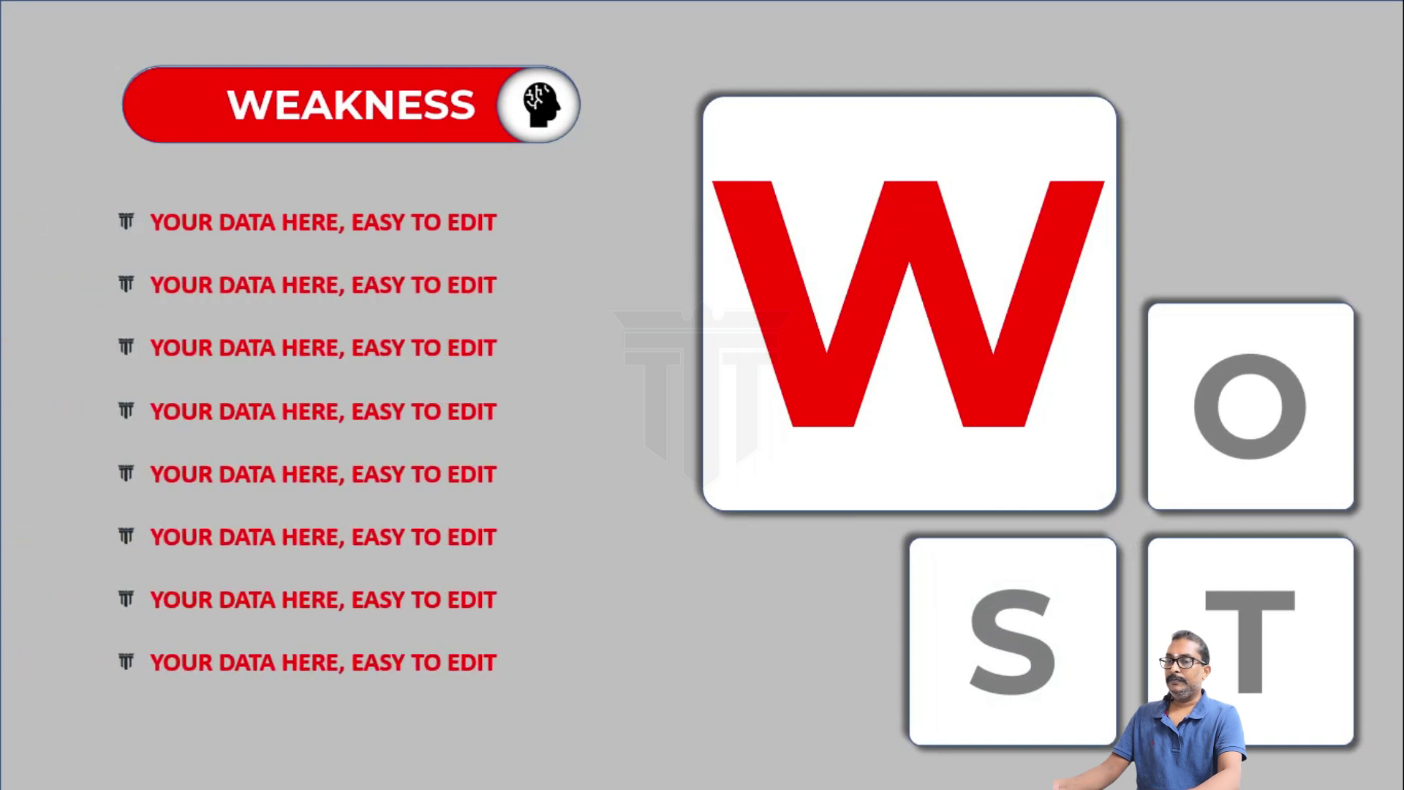
pyautogui.press('Right')
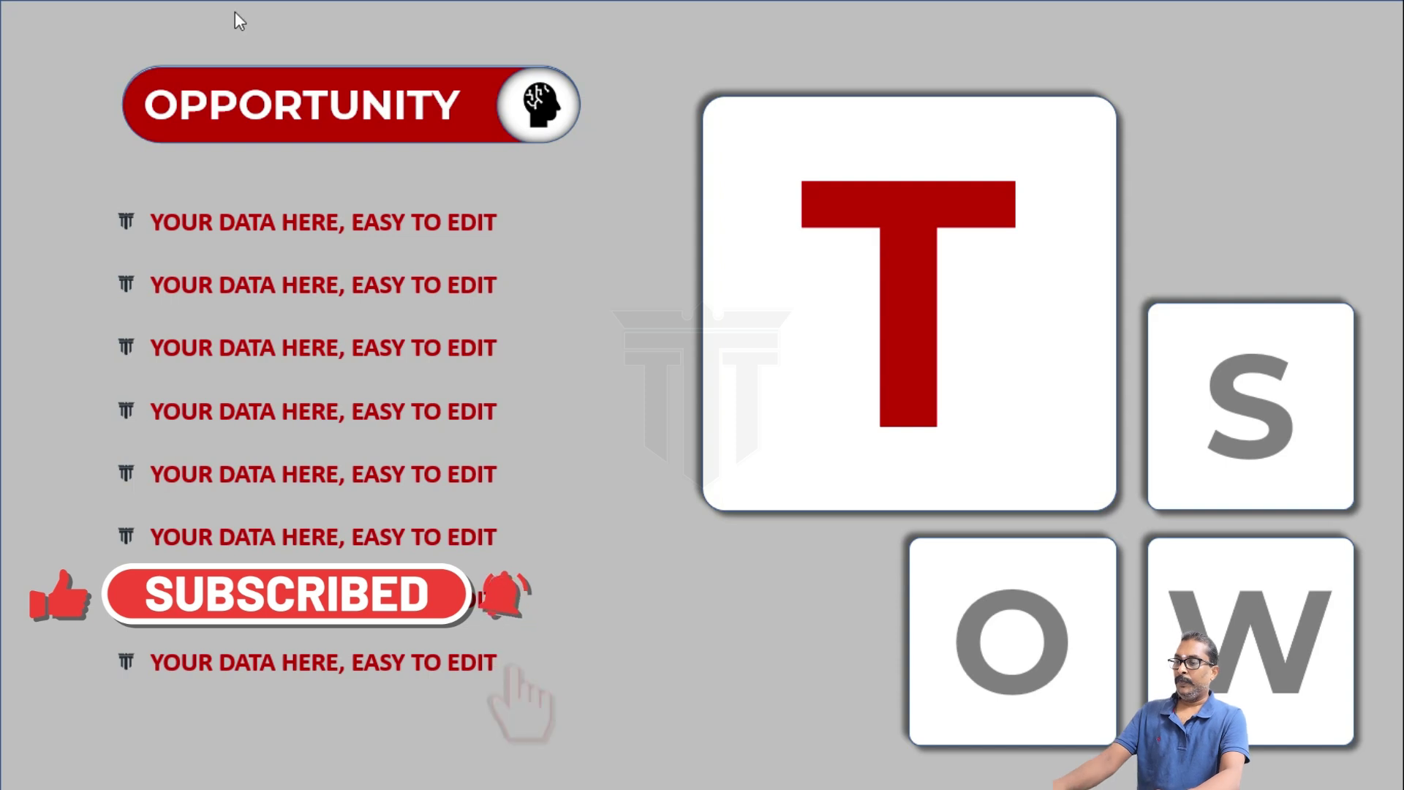
pyautogui.press('Escape')
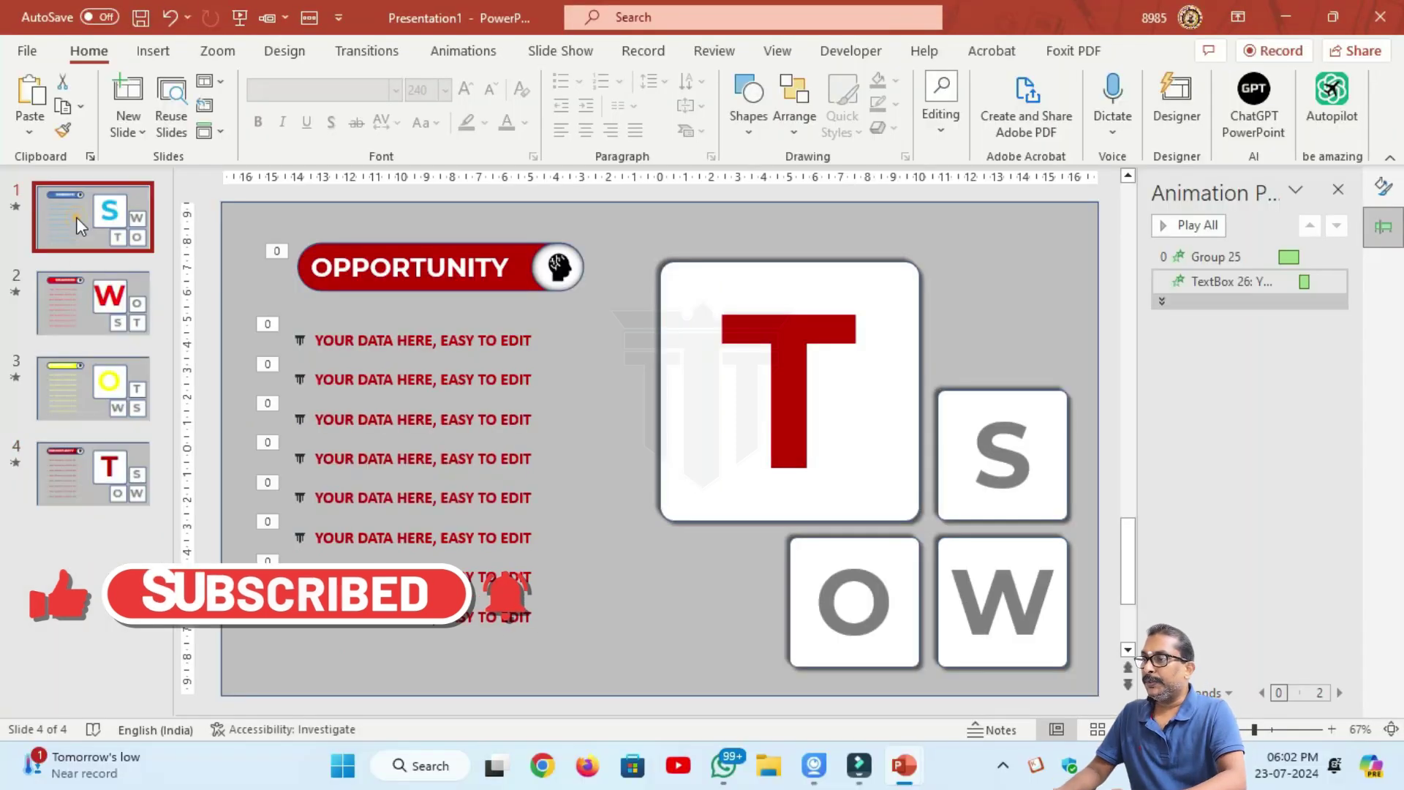
# Draw a tall rectangle along the left edge of the STRENGTH slide's bullet list.
pyautogui.click(76, 218)
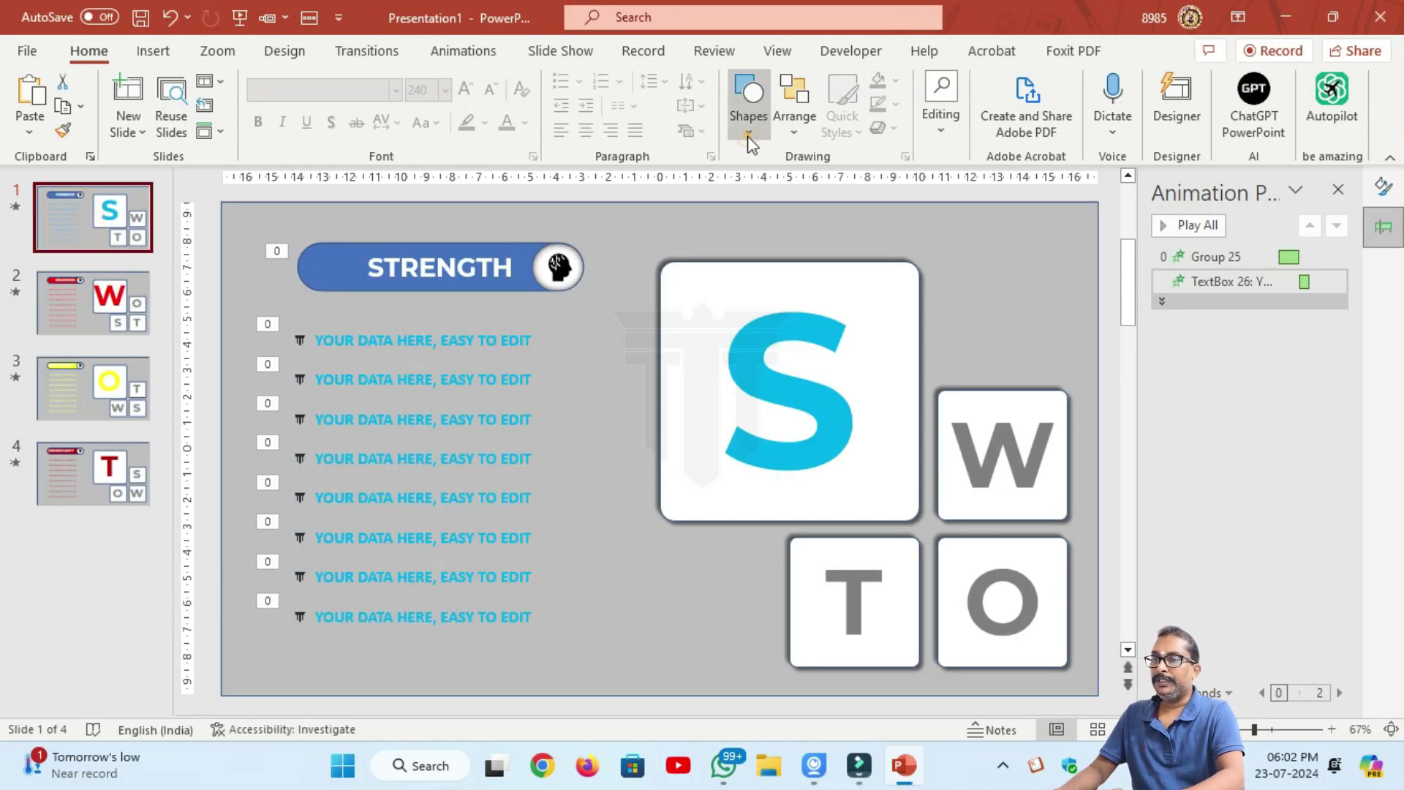
pyautogui.click(749, 132)
pyautogui.click(805, 183)
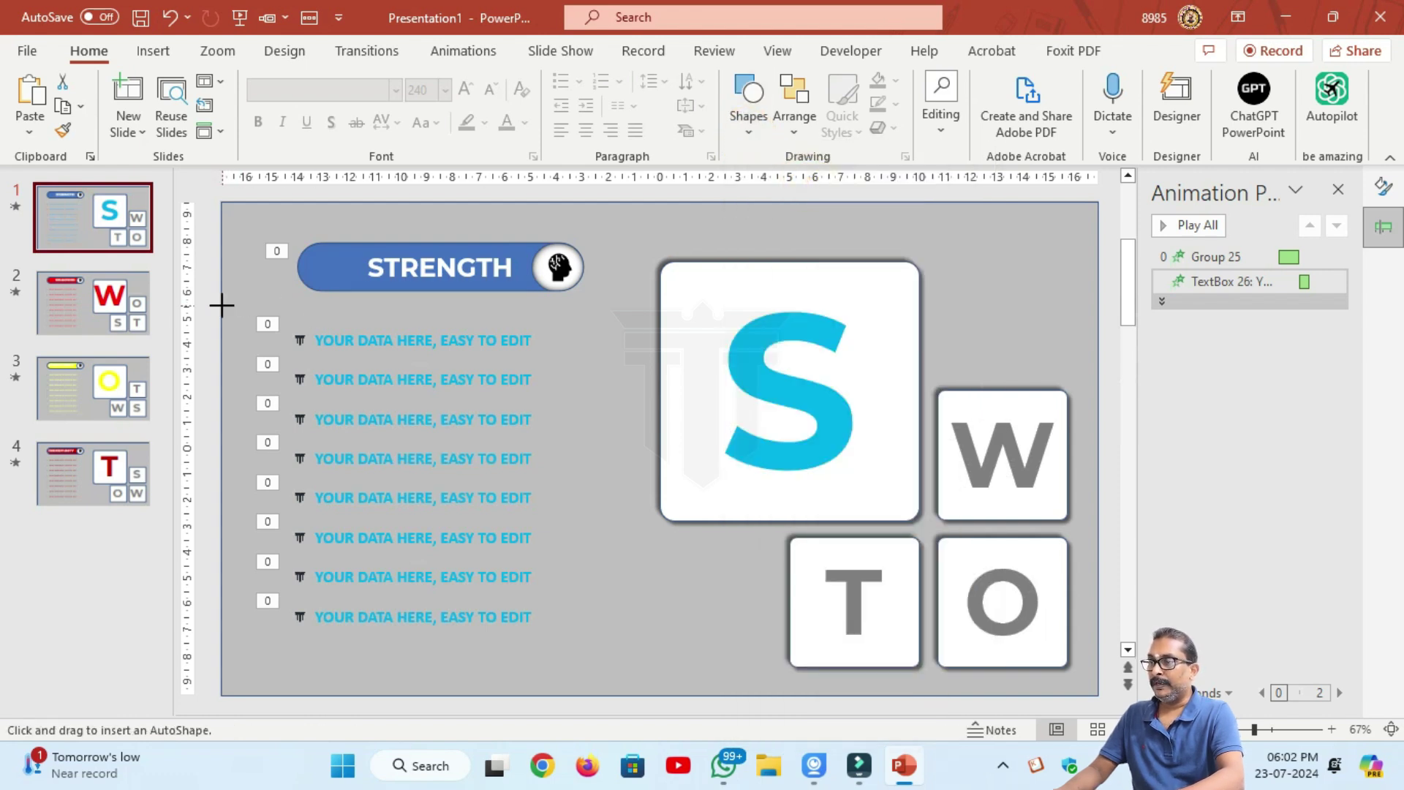
pyautogui.moveTo(221, 313); pyautogui.dragTo(290, 683)
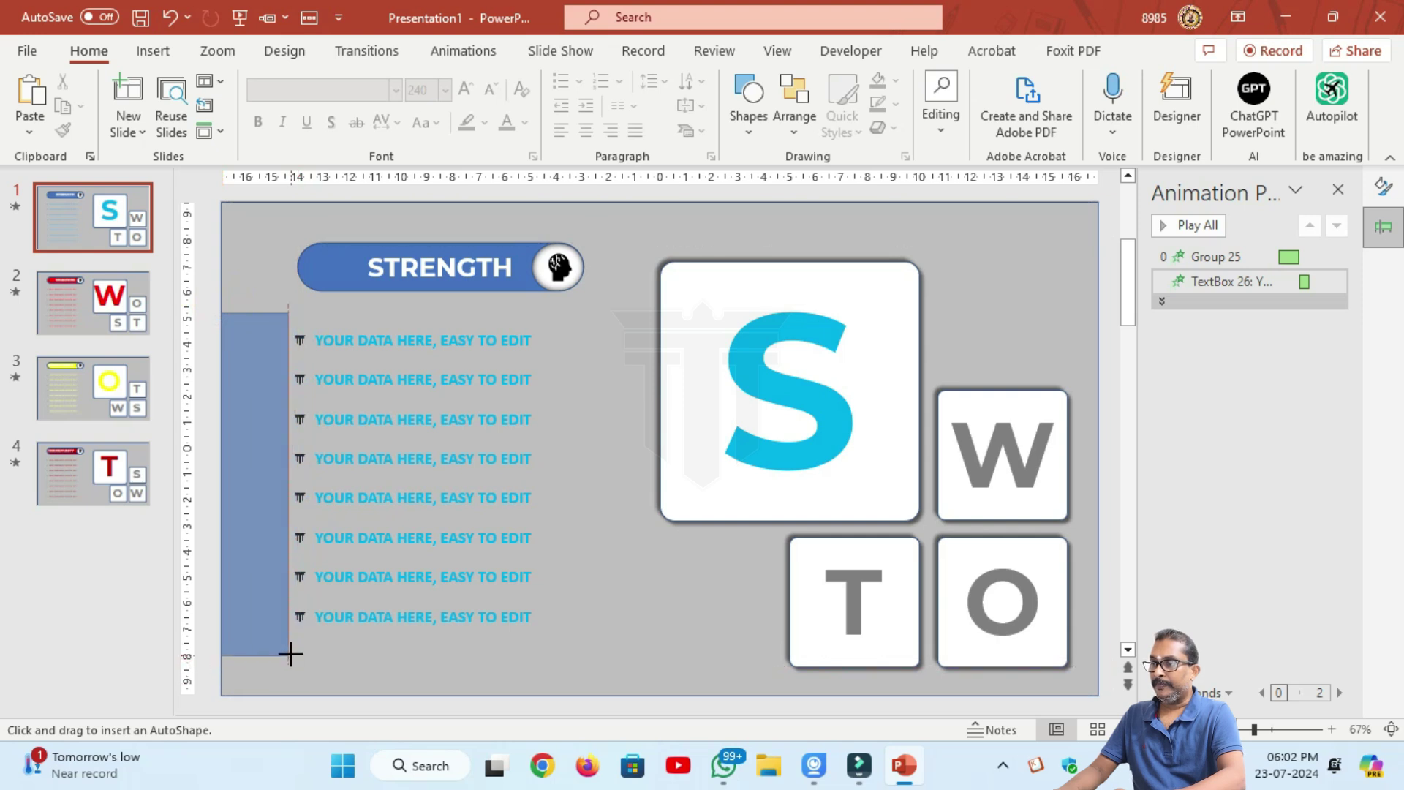
pyautogui.moveTo(291, 654); pyautogui.dragTo(290, 654)
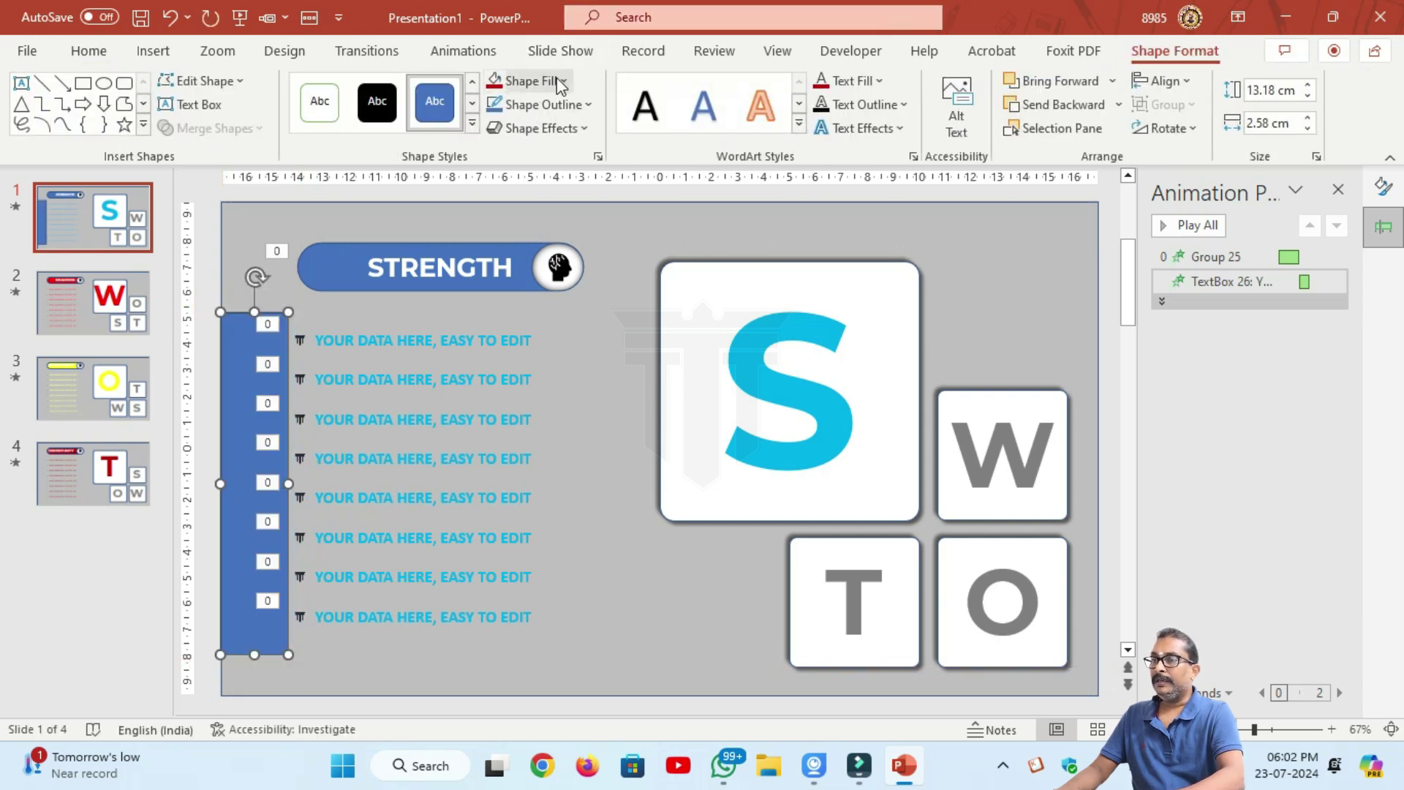
# Fill the rectangle with the eyedropper-sampled background grey and remove its outline.
pyautogui.click(562, 81)
pyautogui.click(547, 369)
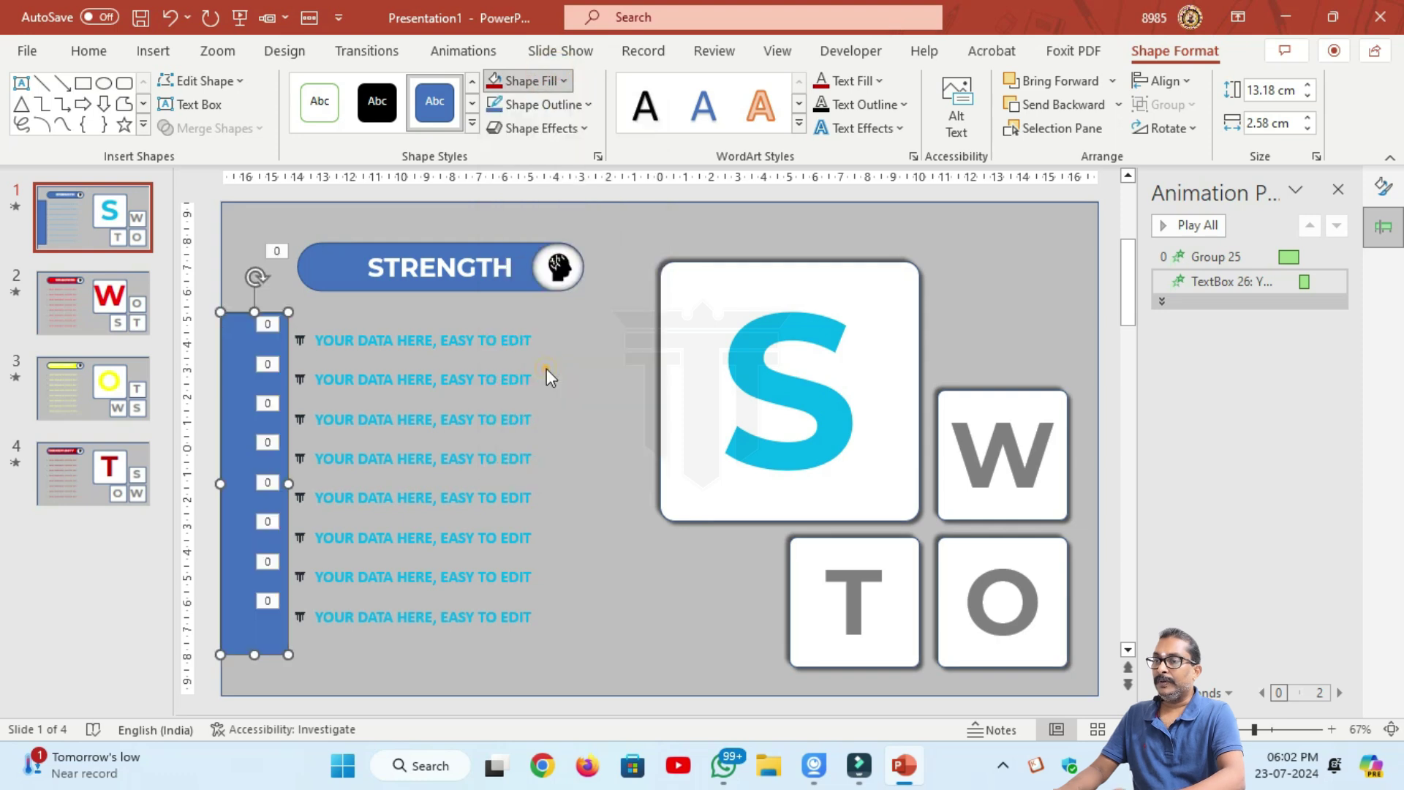
pyautogui.click(585, 497)
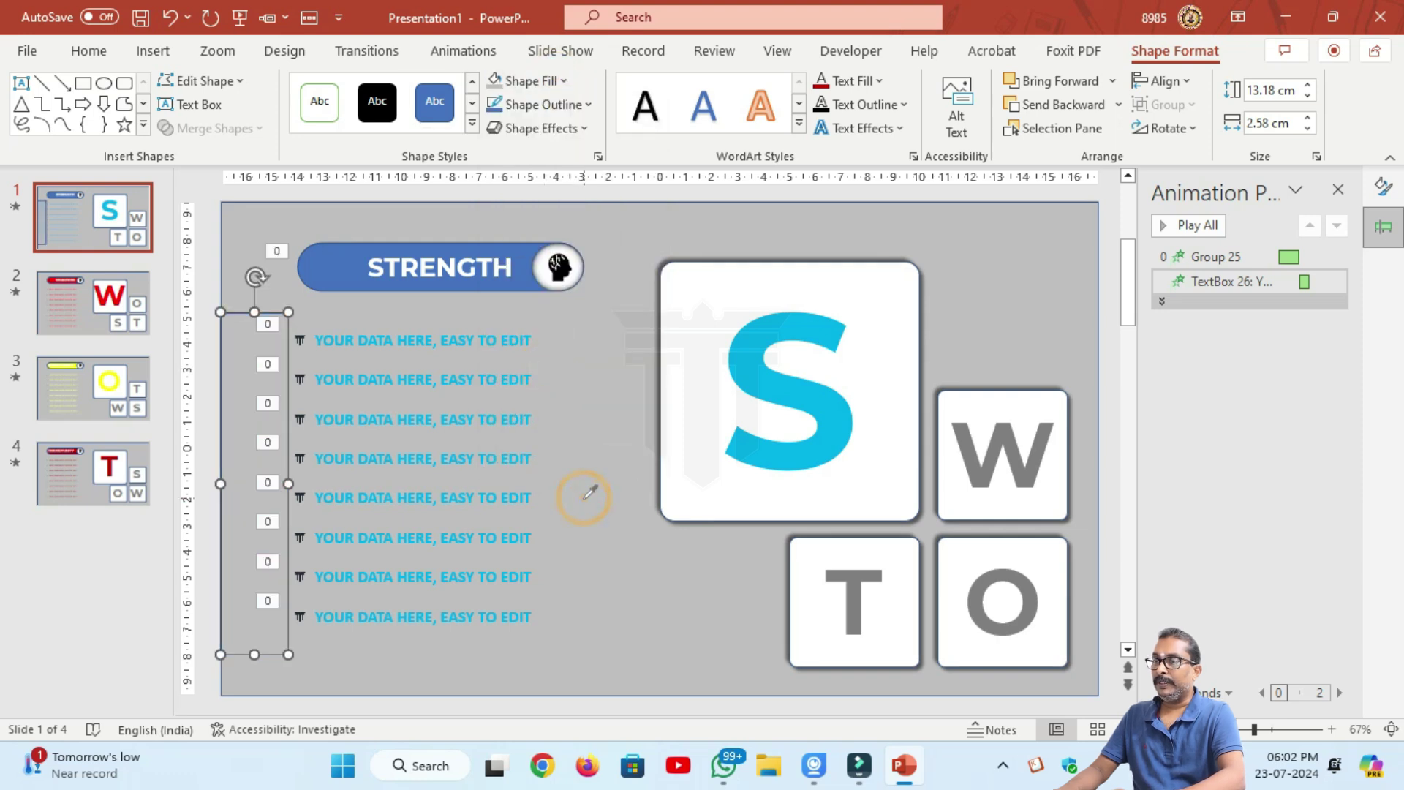
pyautogui.click(542, 104)
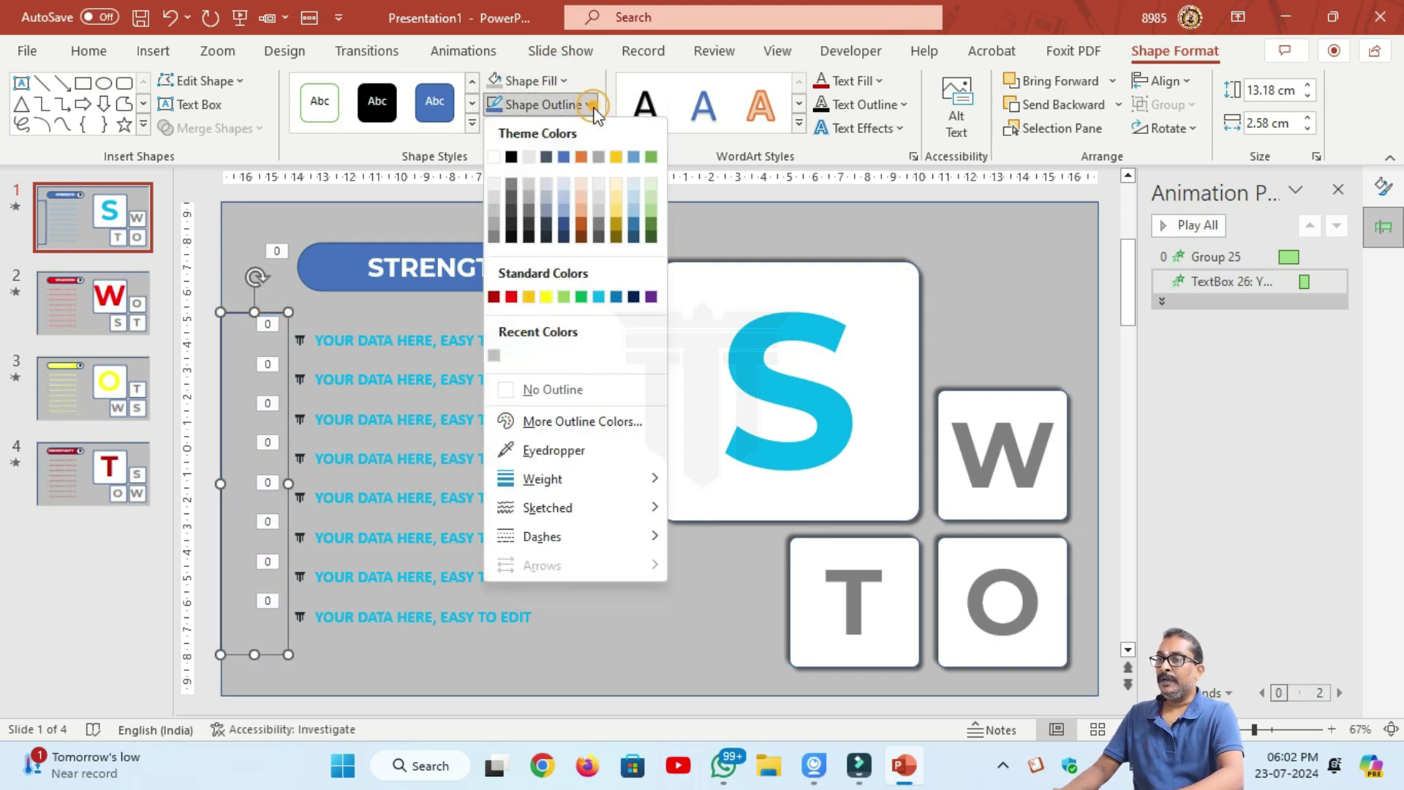
pyautogui.click(553, 390)
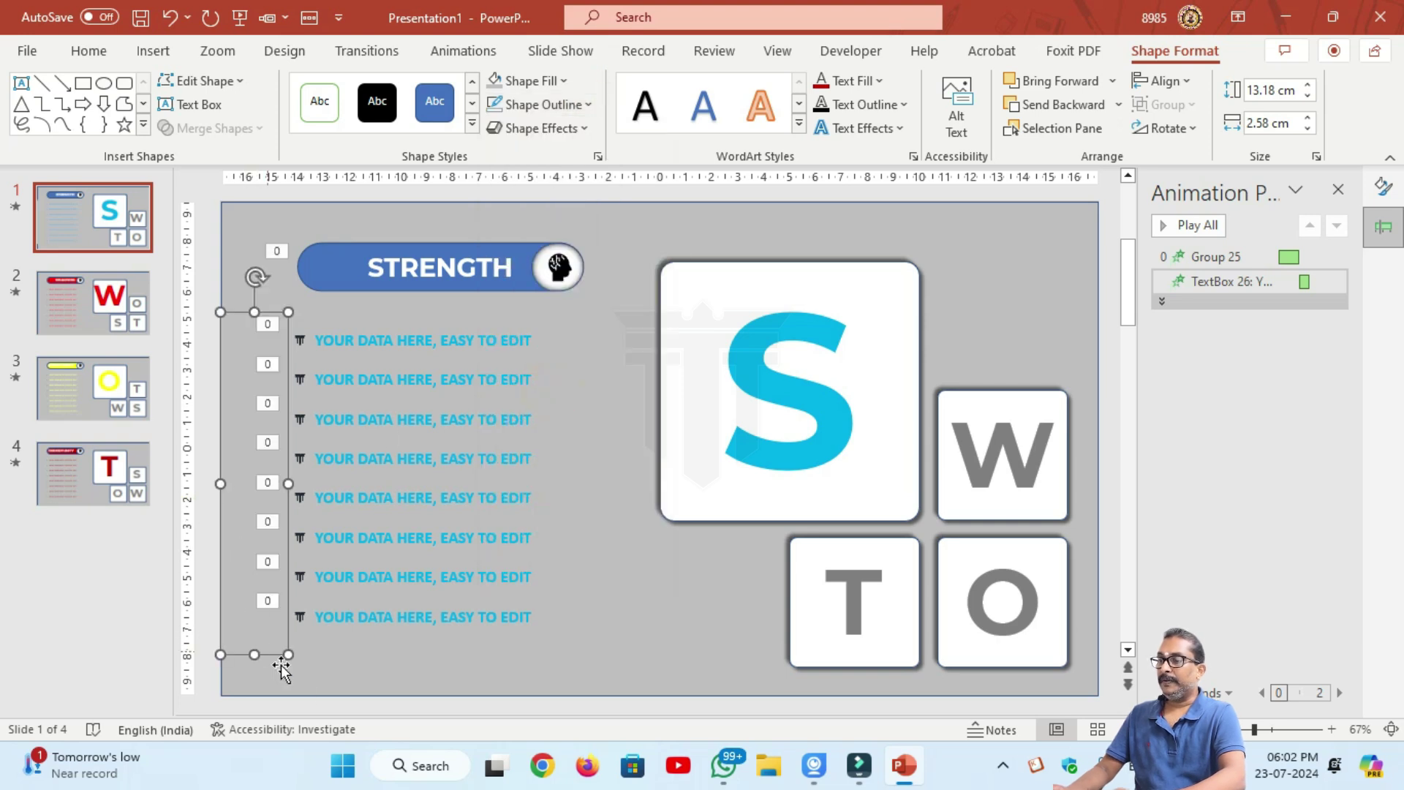
# Paste the grey rectangle onto slides 3, 2 and 1.
pyautogui.click(72, 382)
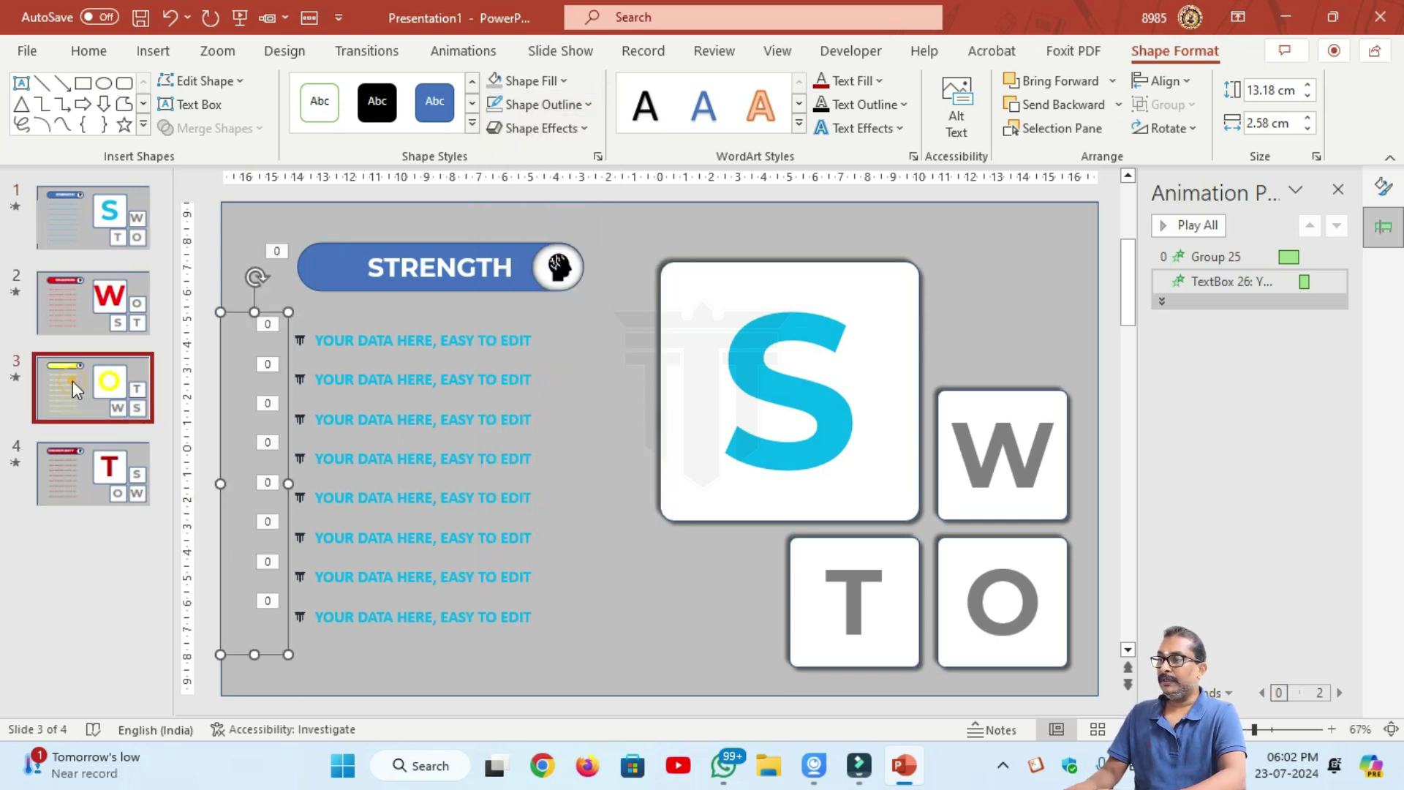
pyautogui.hotkey('ctrl', 'v')
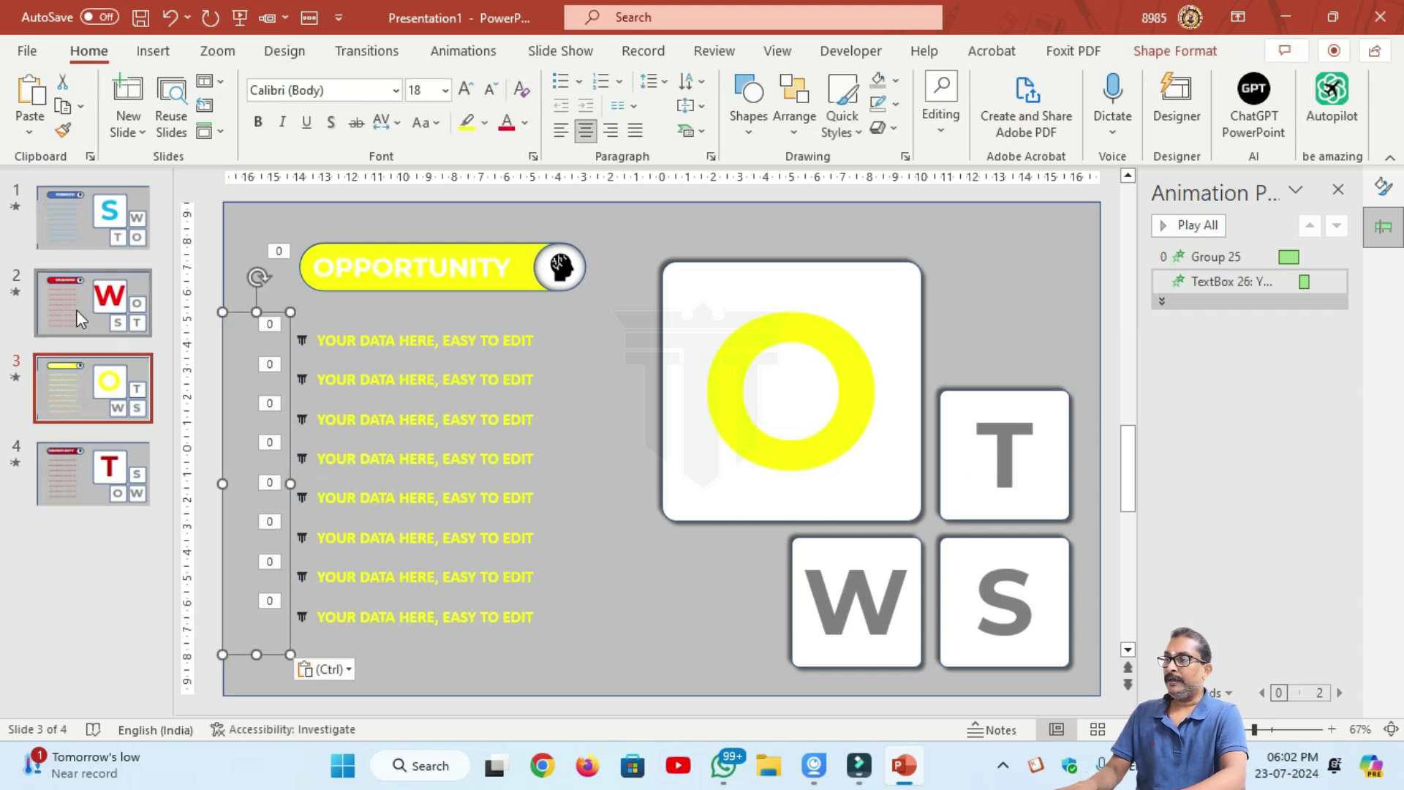
pyautogui.click(78, 291)
pyautogui.hotkey('ctrl', 'v')
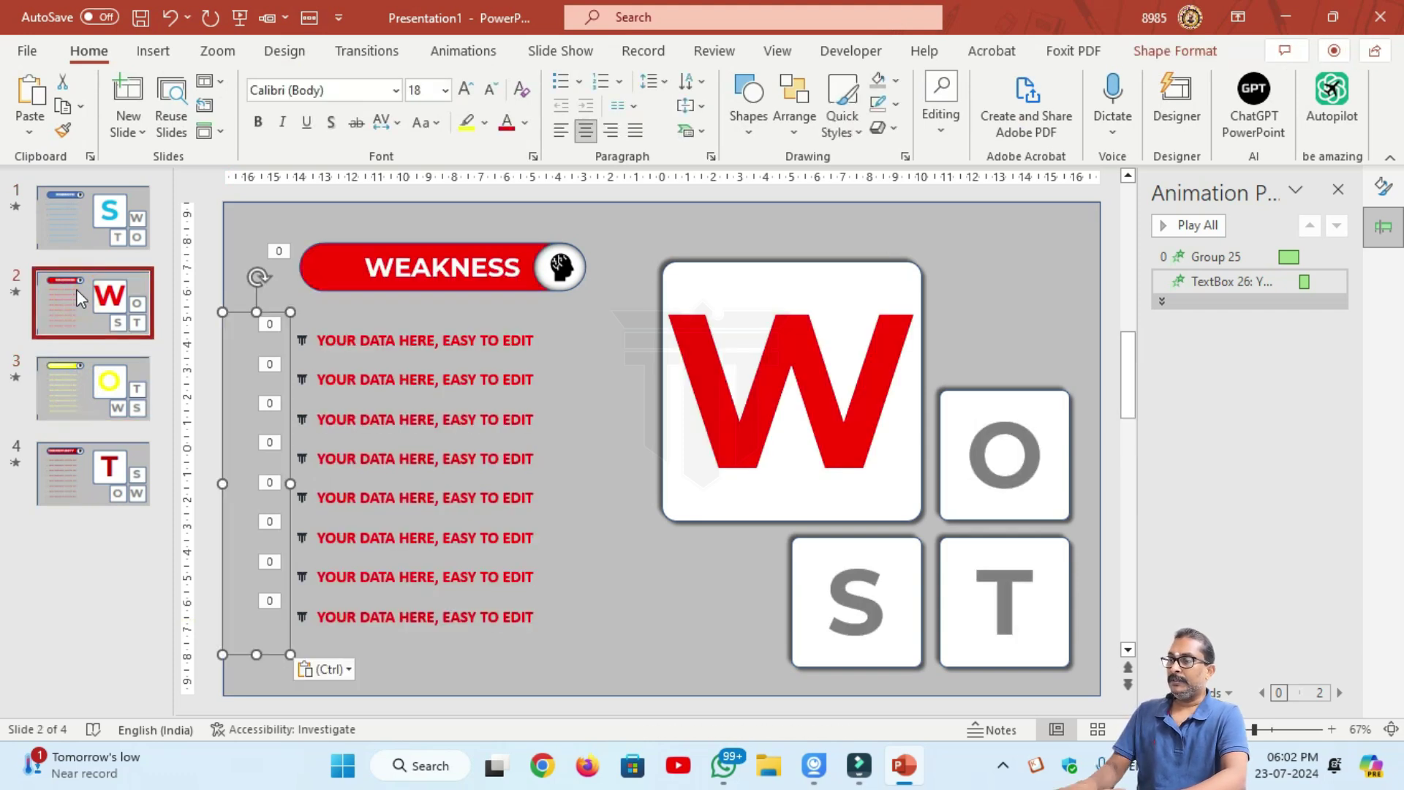
pyautogui.click(79, 226)
pyautogui.hotkey('ctrl', 'v')
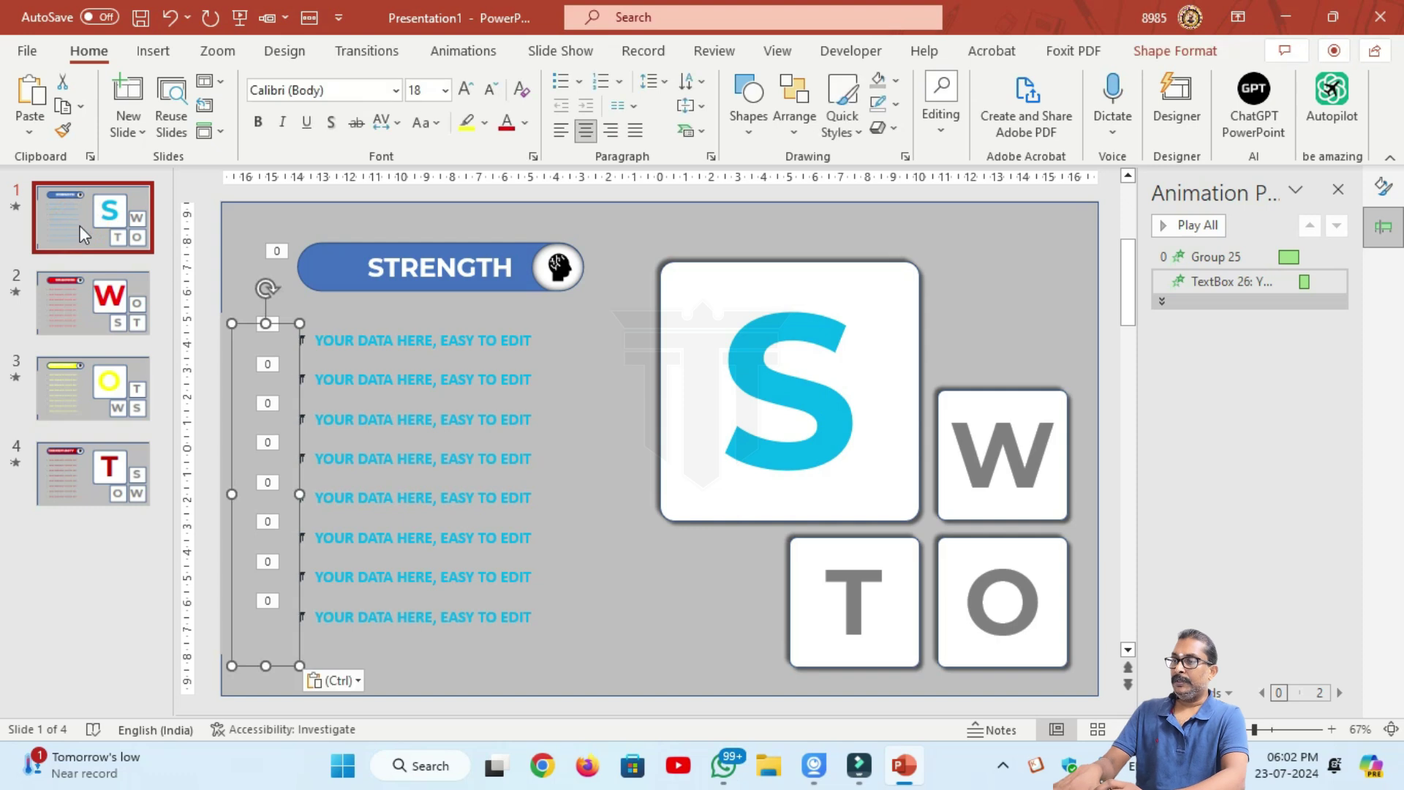
# Preview the slide show, then nudge the grey rectangle slightly left.
pyautogui.click(239, 19)
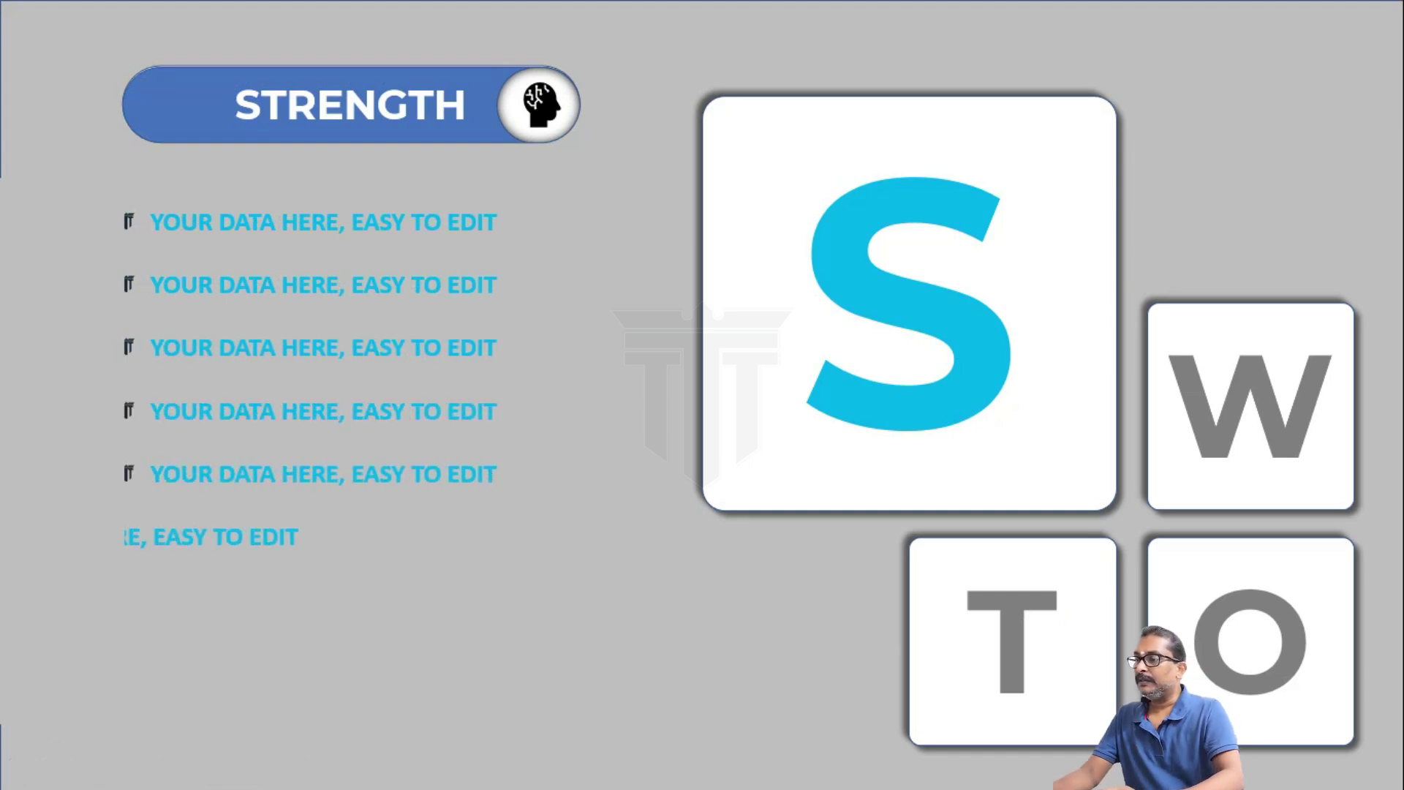
pyautogui.press('Escape')
pyautogui.press('Left')
pyautogui.press('Left')
# Check the rectangle on slides 2–4, replay the show and exit on the WEAKNESS slide.
pyautogui.click(94, 313)
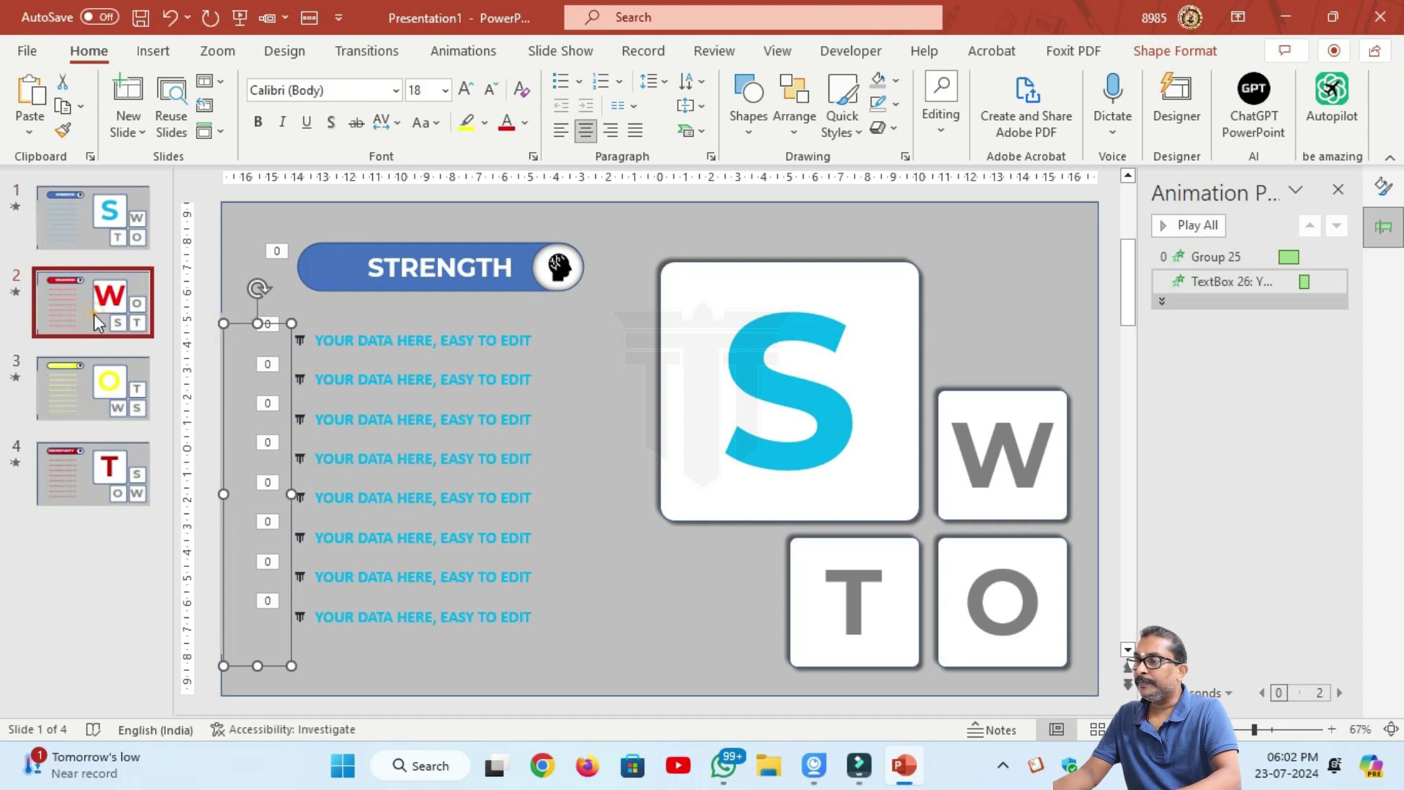
pyautogui.click(248, 498)
pyautogui.click(99, 395)
pyautogui.click(103, 472)
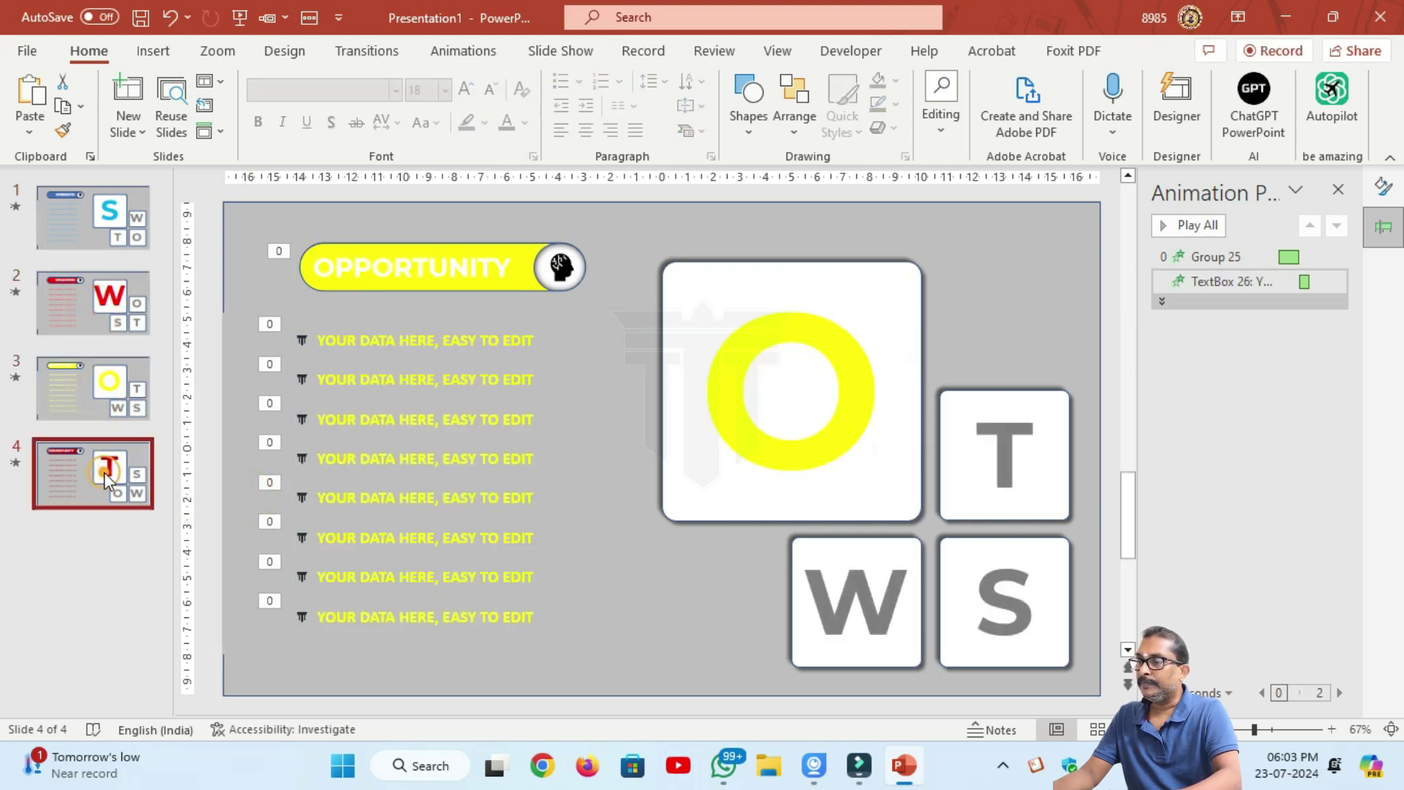
pyautogui.click(249, 21)
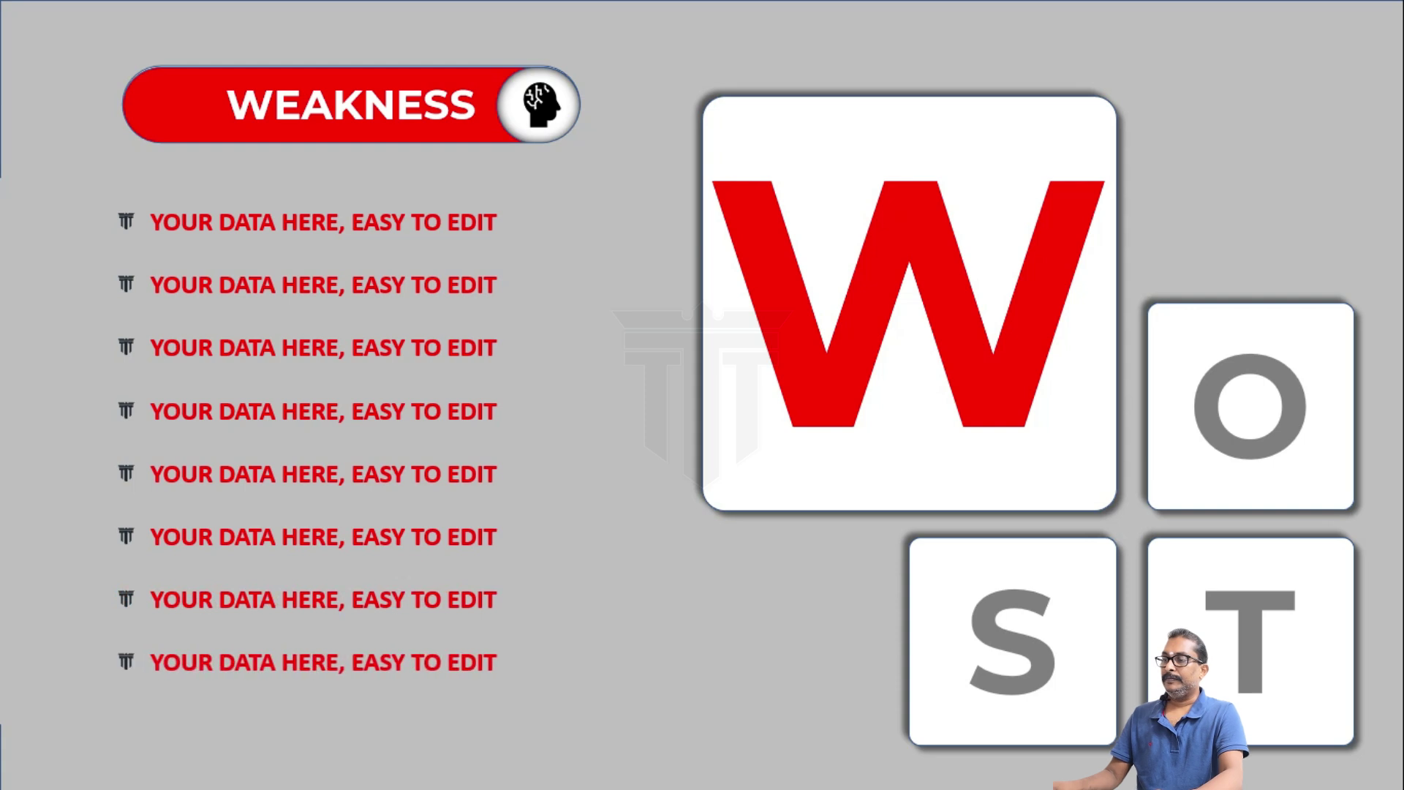
pyautogui.press('Escape')
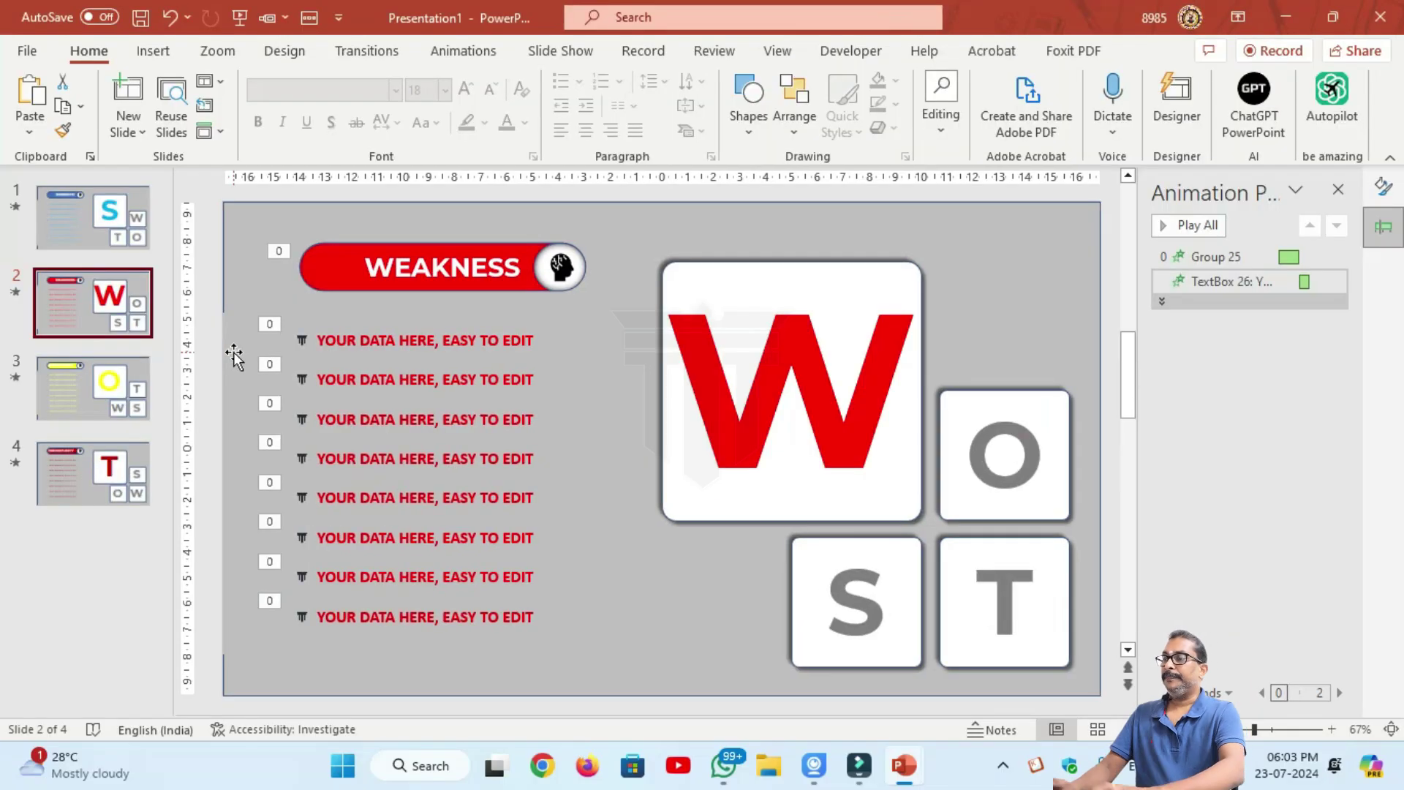
# Insert a new slide before STRENGTH and delete its title and subtitle placeholders.
pyautogui.click(94, 218)
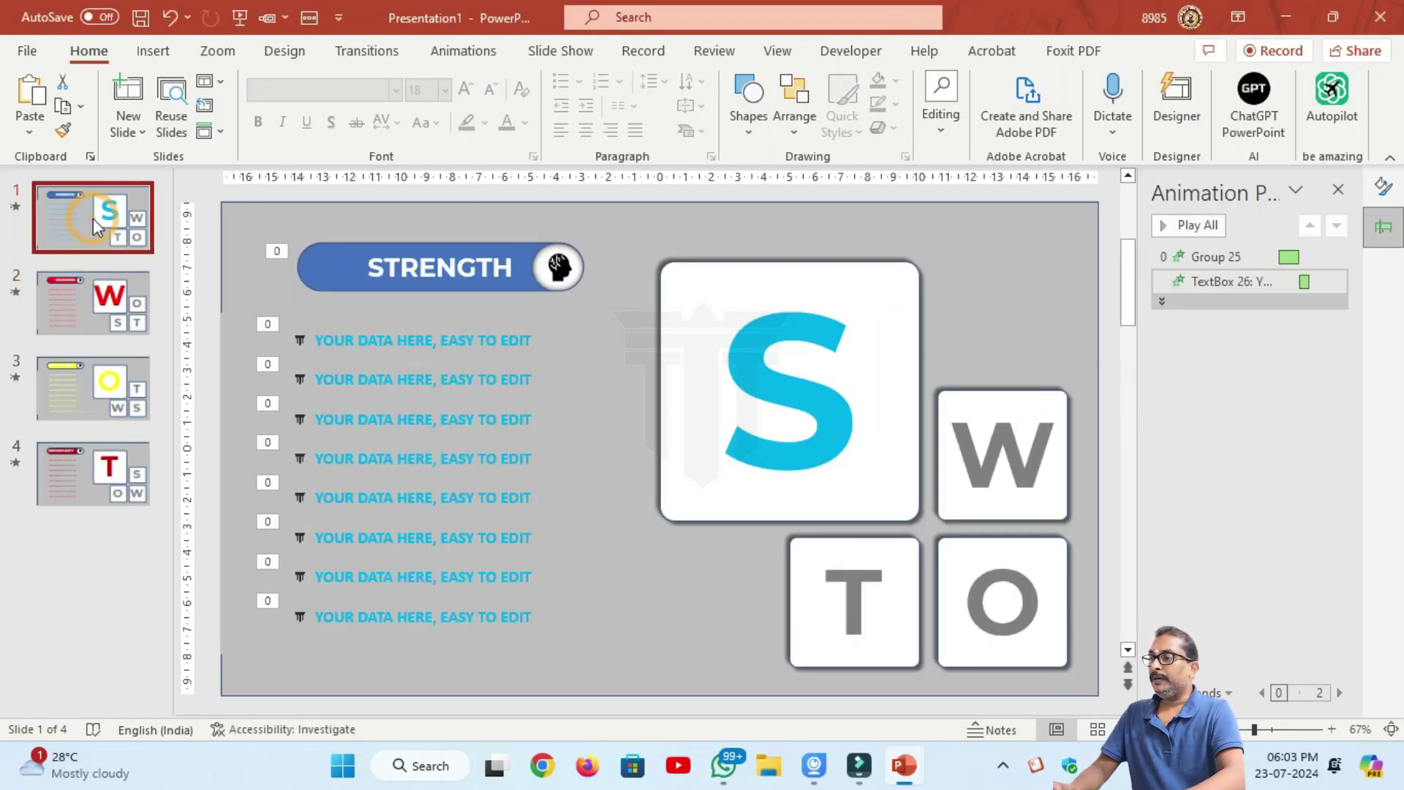
pyautogui.rightClick(103, 177)
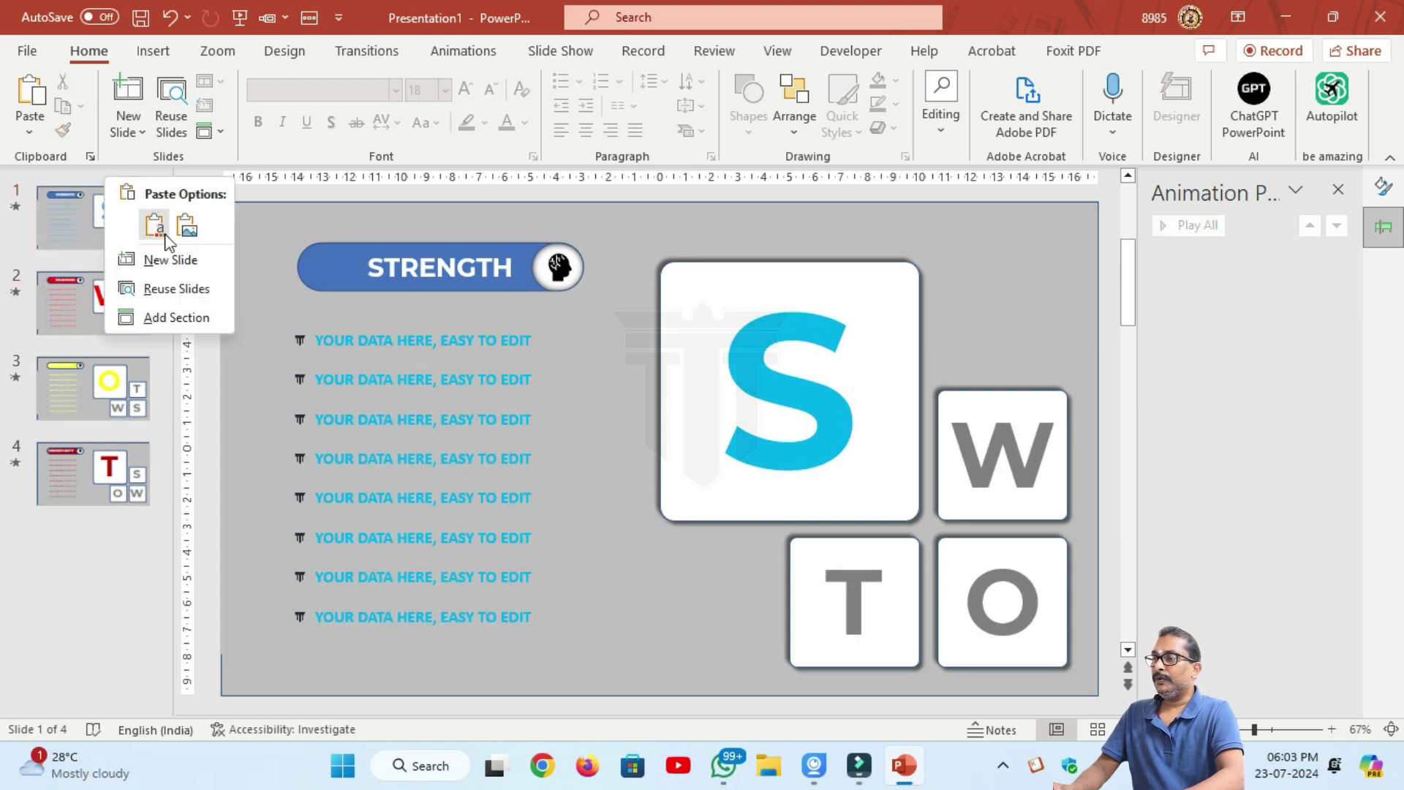
pyautogui.click(172, 256)
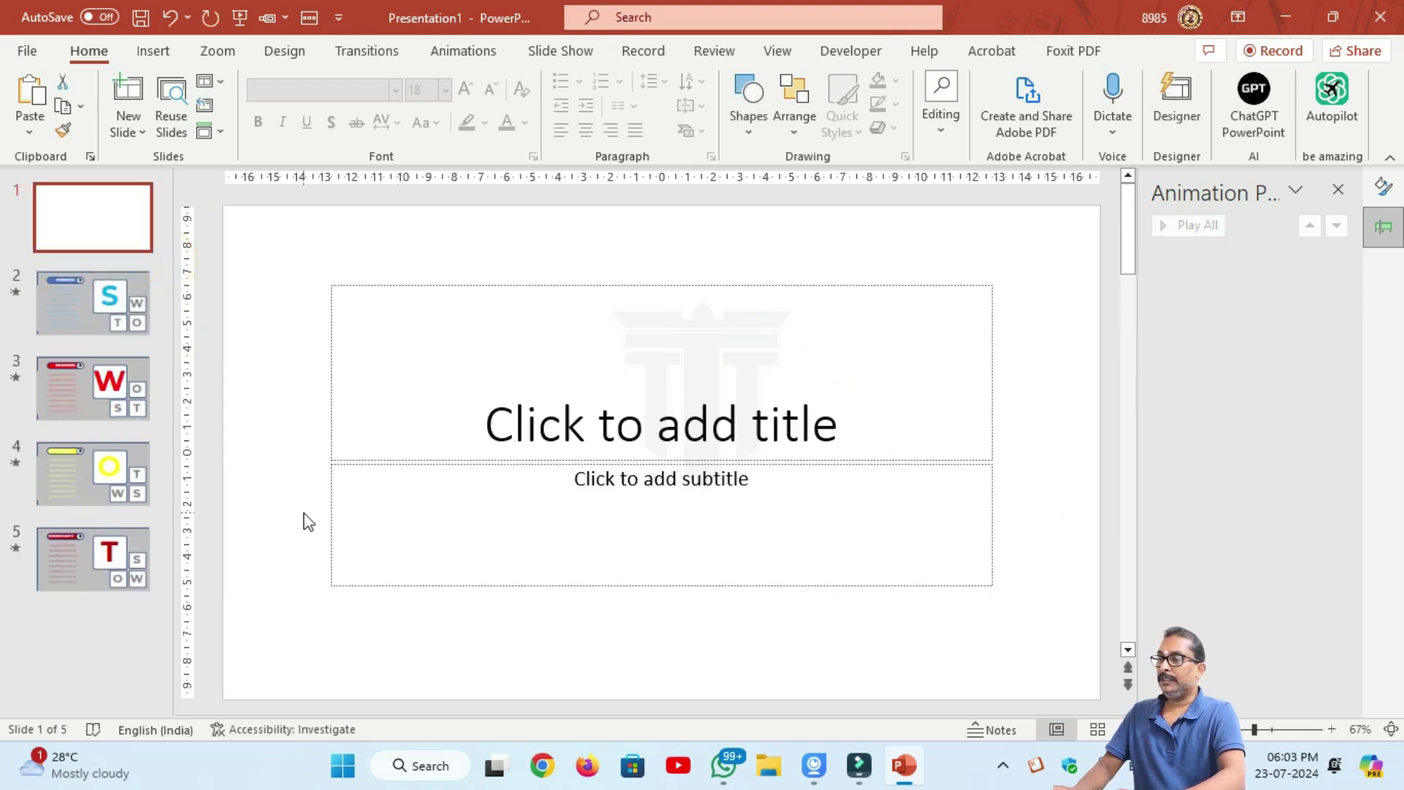
pyautogui.hotkey('ctrl', 'a')
pyautogui.press('Delete')
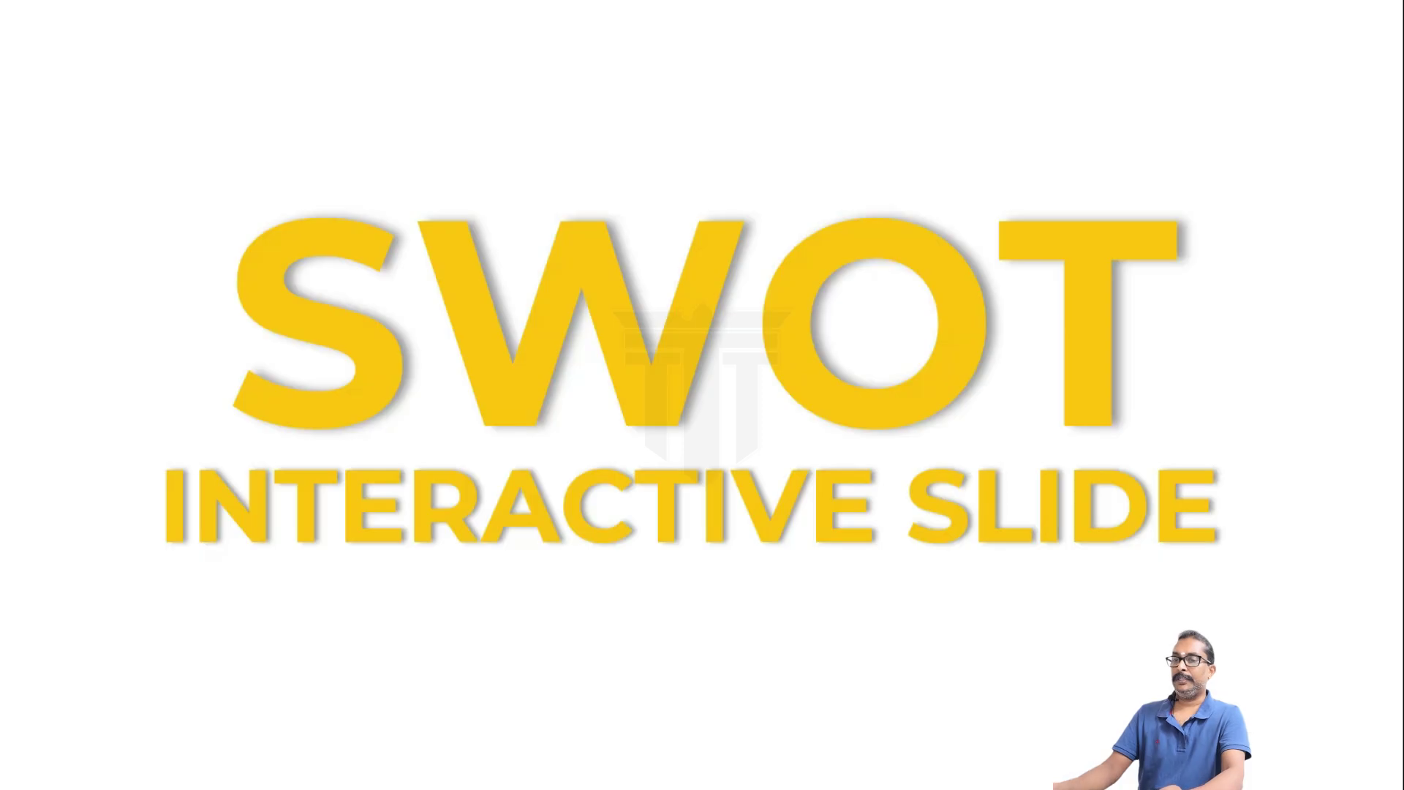